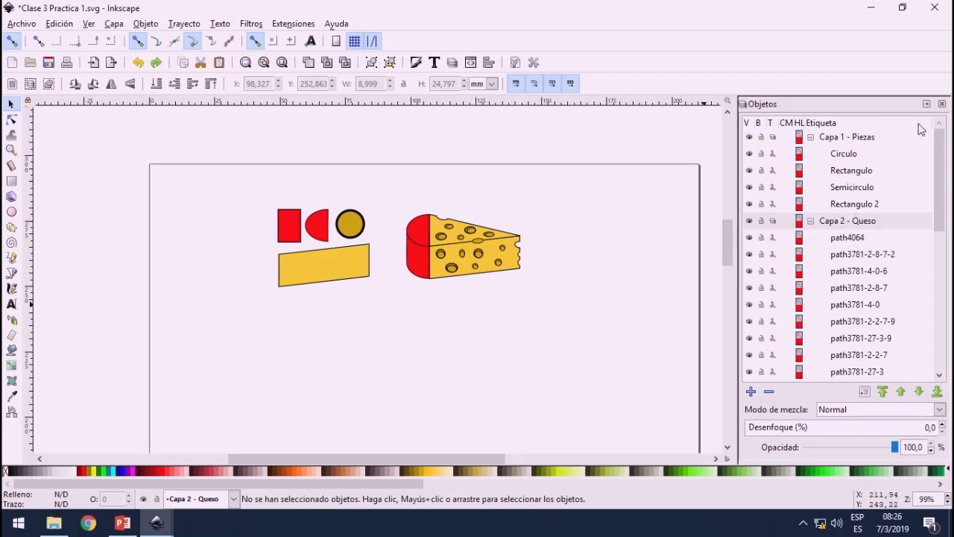
Step: Close the Objetos dialog and open it again
click(943, 108)
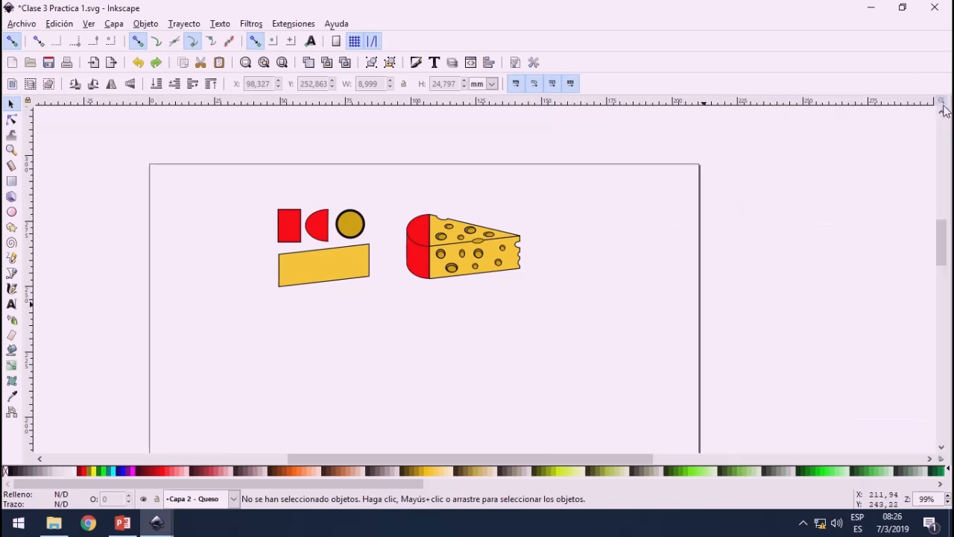
click(139, 25)
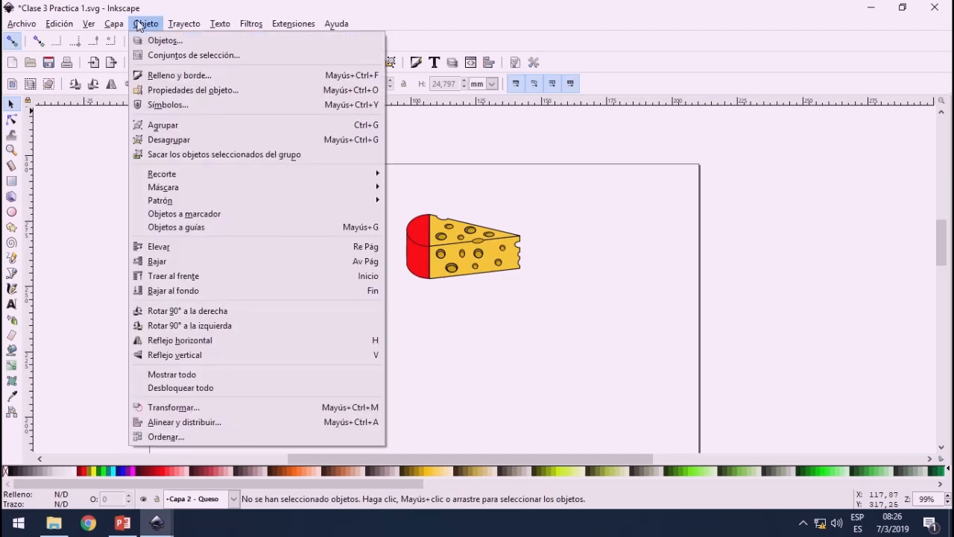
click(168, 46)
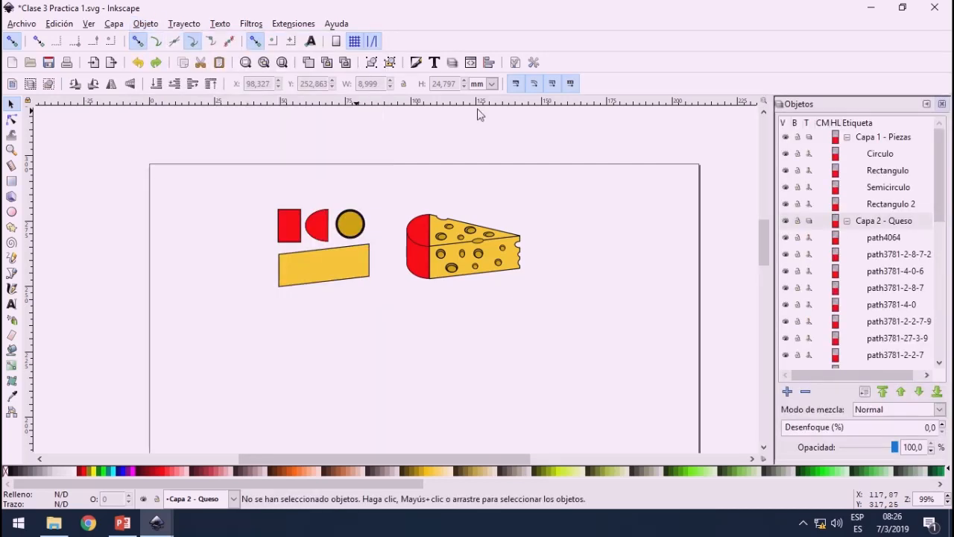
Step: Minimize the Objetos dialog to its docked tab and restore it, repeating this to show how it reopens
click(929, 105)
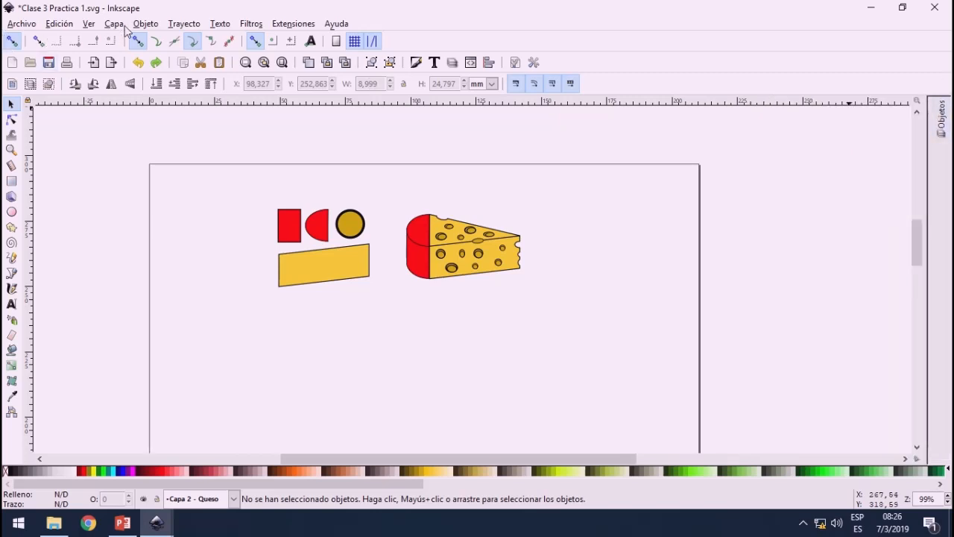
click(146, 23)
click(148, 39)
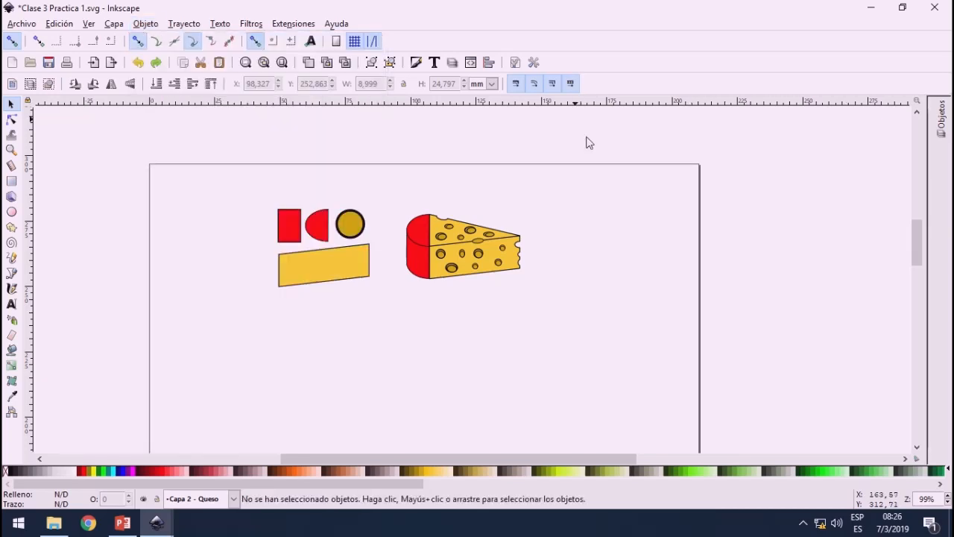
click(943, 115)
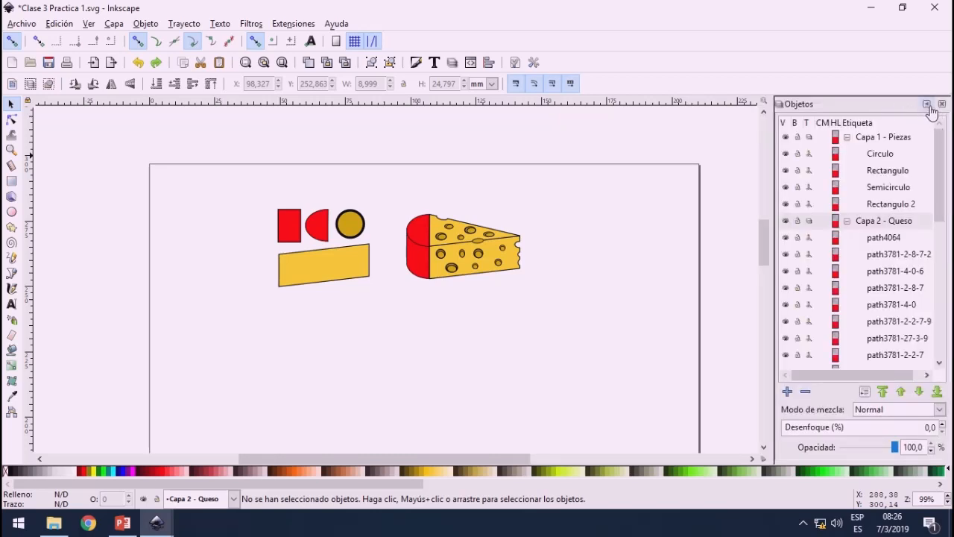
click(926, 104)
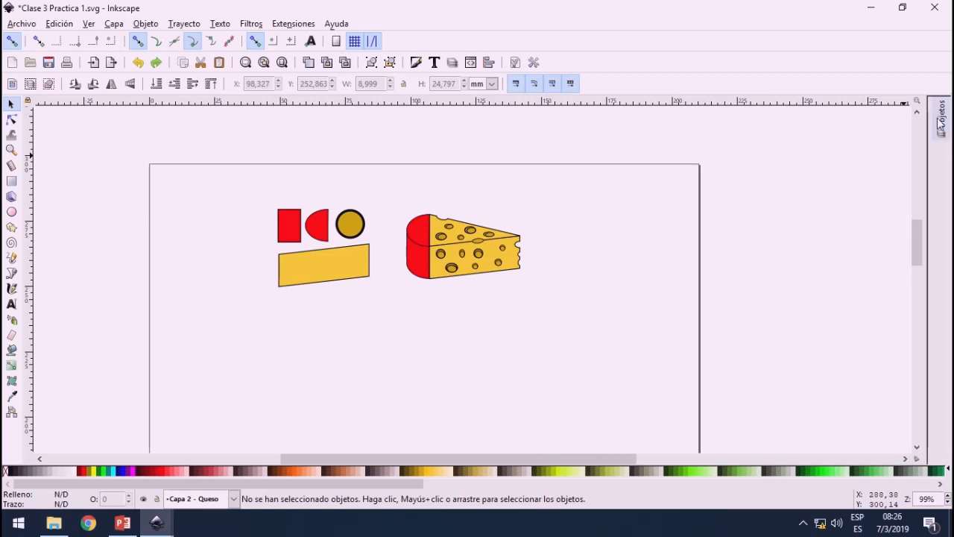
click(940, 123)
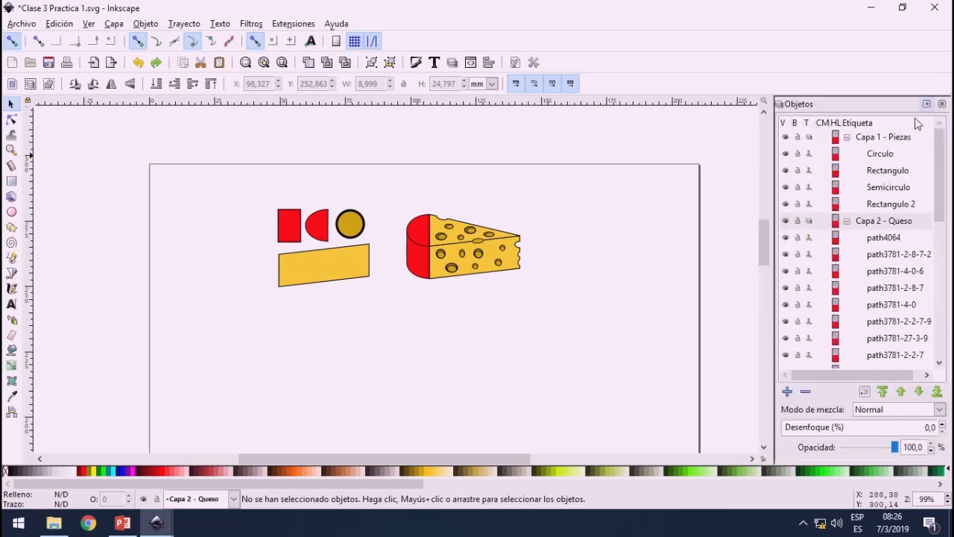
Step: Close the restored Objetos dialog completely and reopen it for the document's objects
click(942, 104)
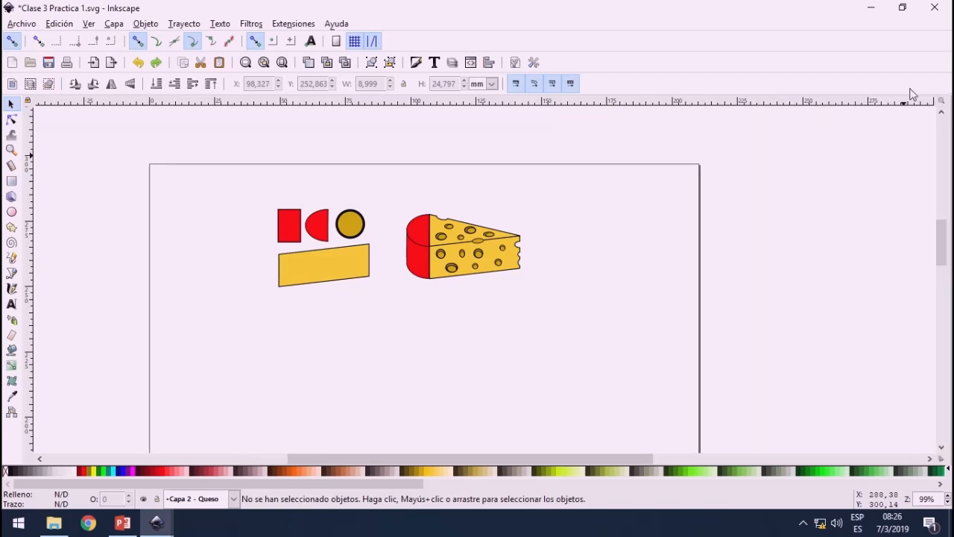
click(145, 23)
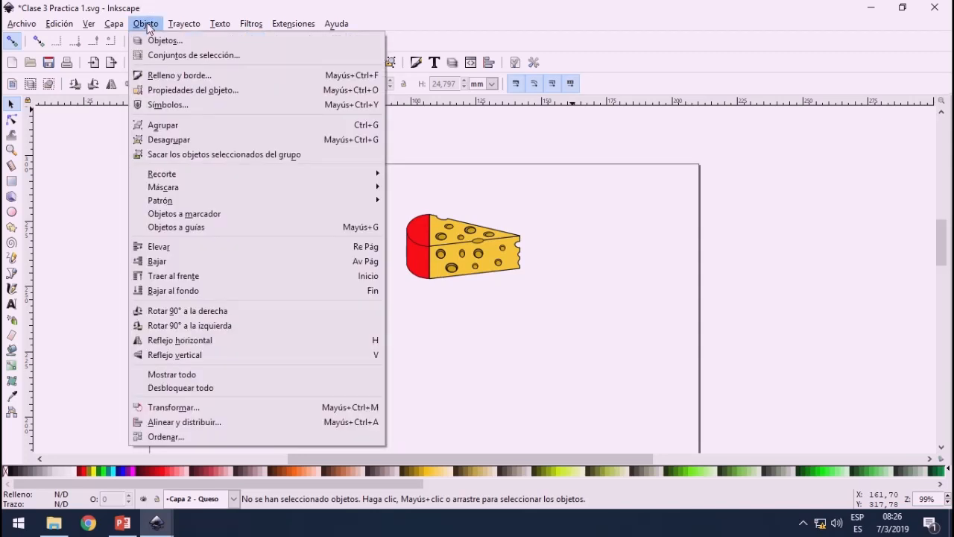
click(157, 41)
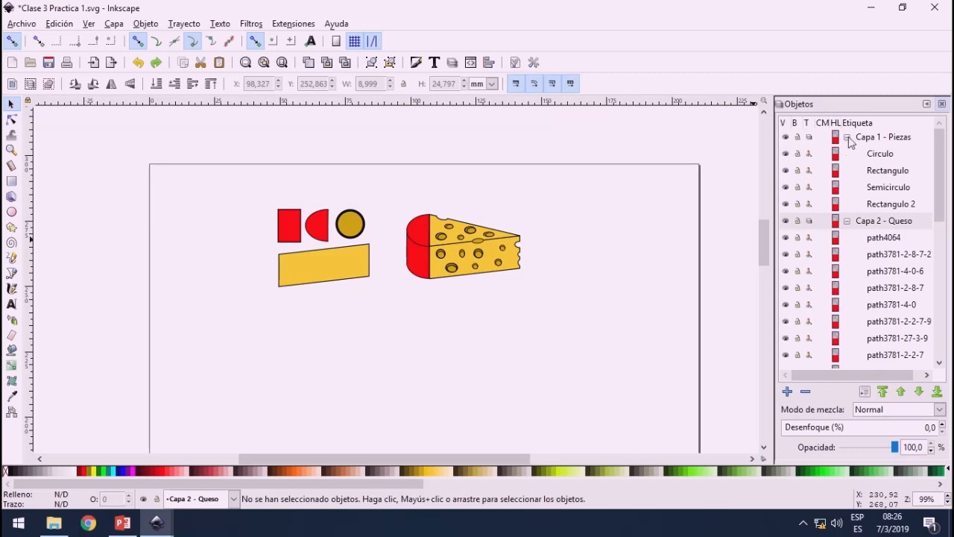
Step: Select the layers Capa 1 - Piezas and Capa 2 - Queso in turn, collapsing and expanding their object lists
click(885, 137)
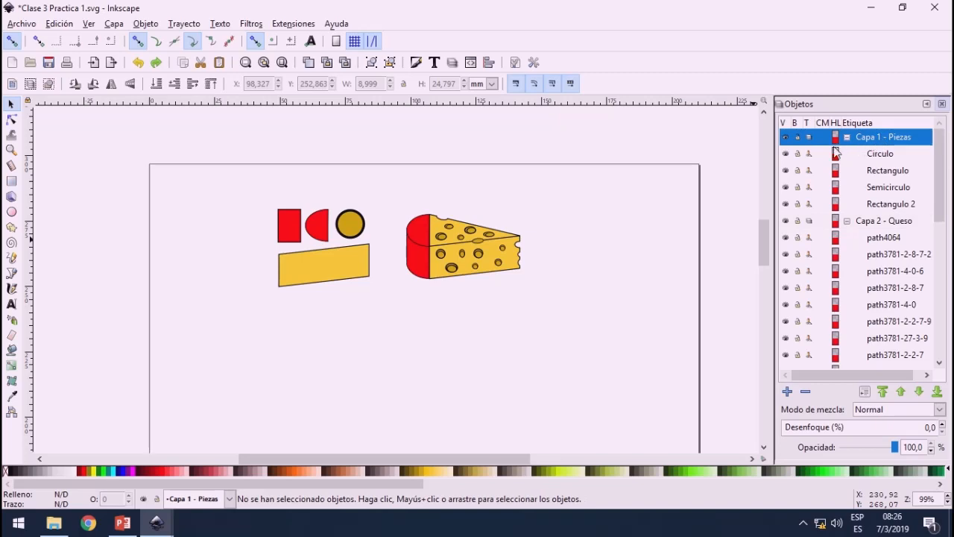
click(874, 224)
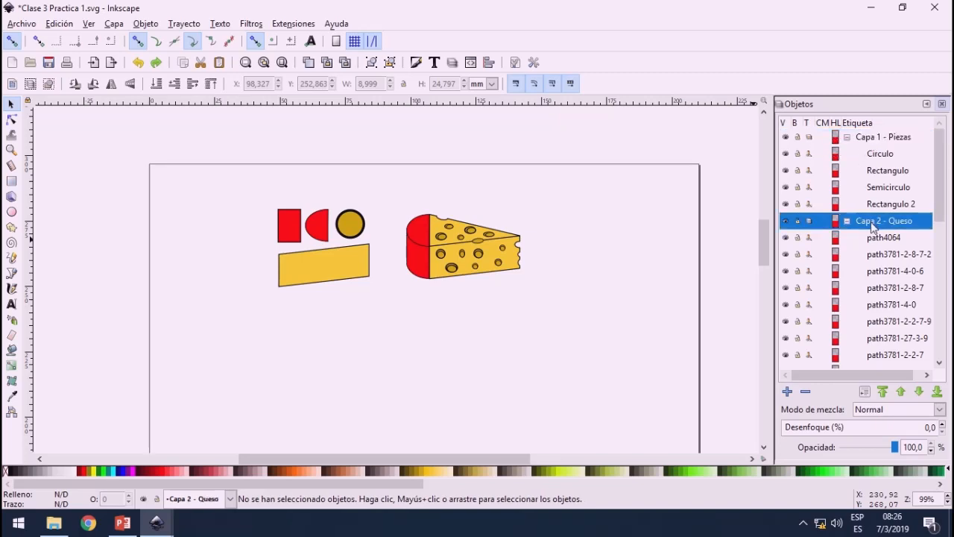
click(847, 221)
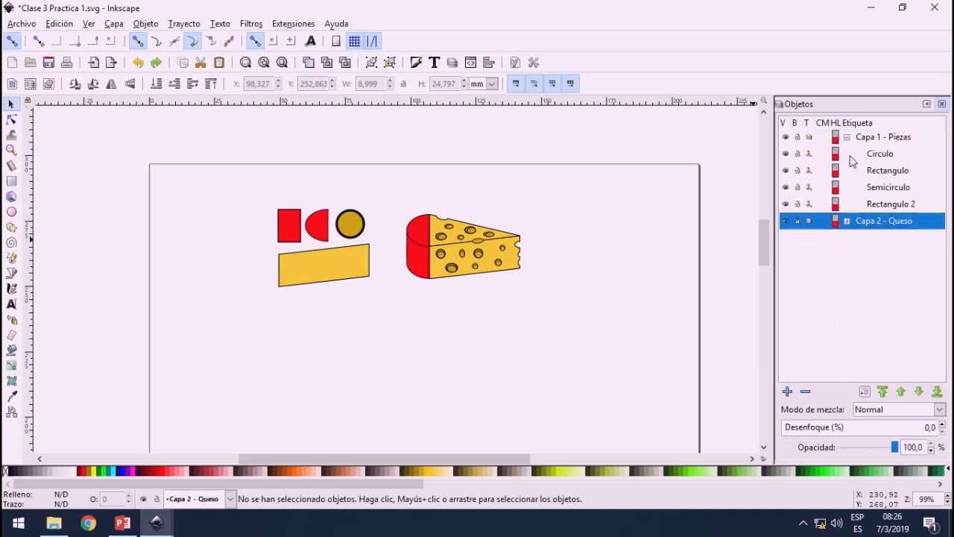
click(847, 138)
click(847, 140)
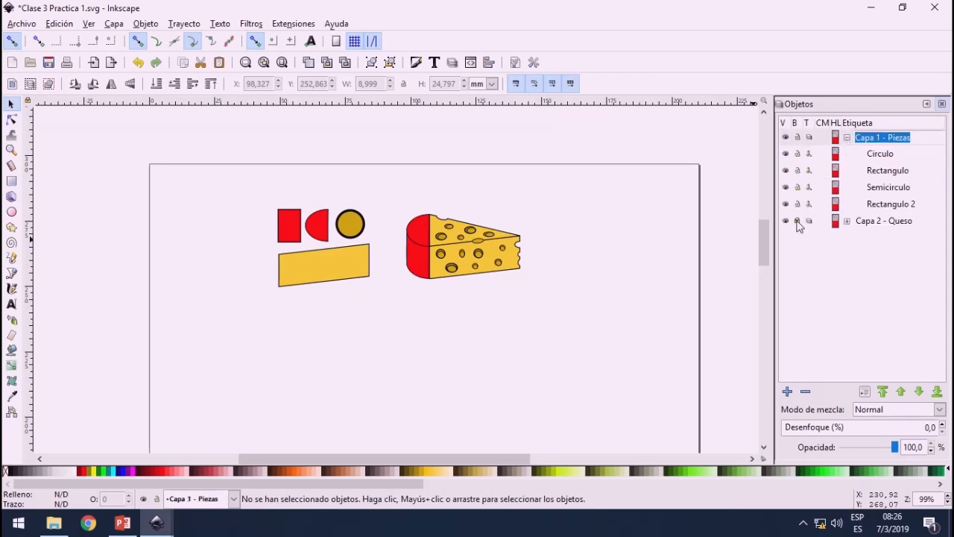
Step: Try moving two of the cheese's holes out of place, and return them to their original positions
click(542, 232)
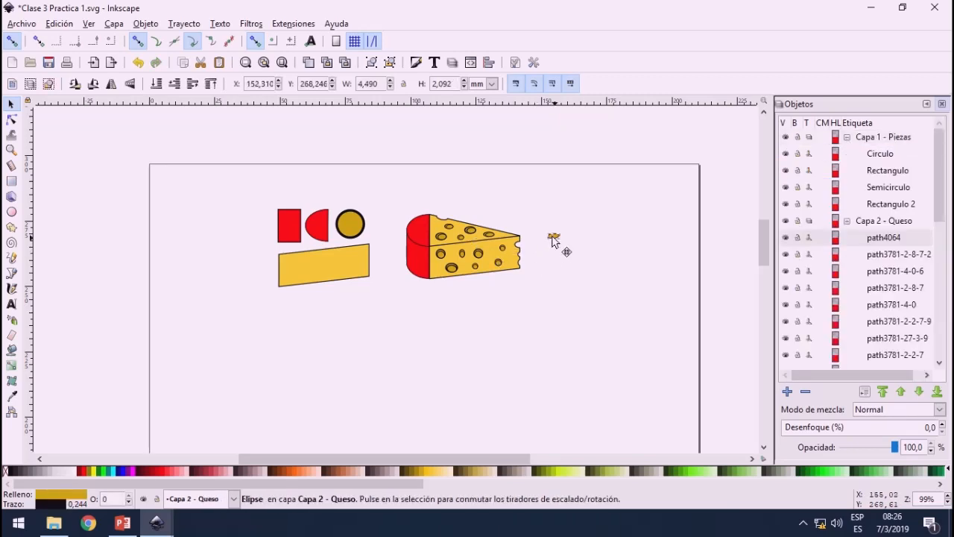
click(514, 242)
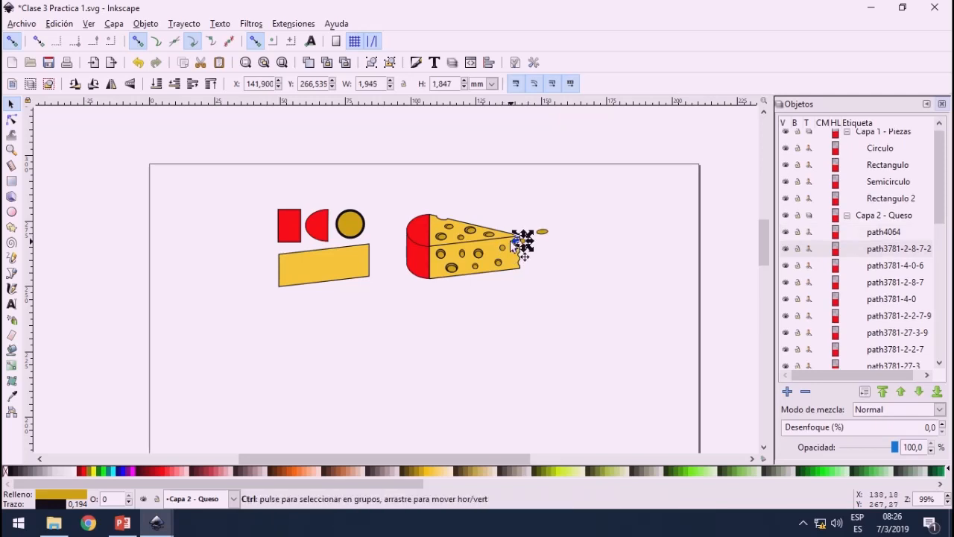
drag(514, 243, 493, 251)
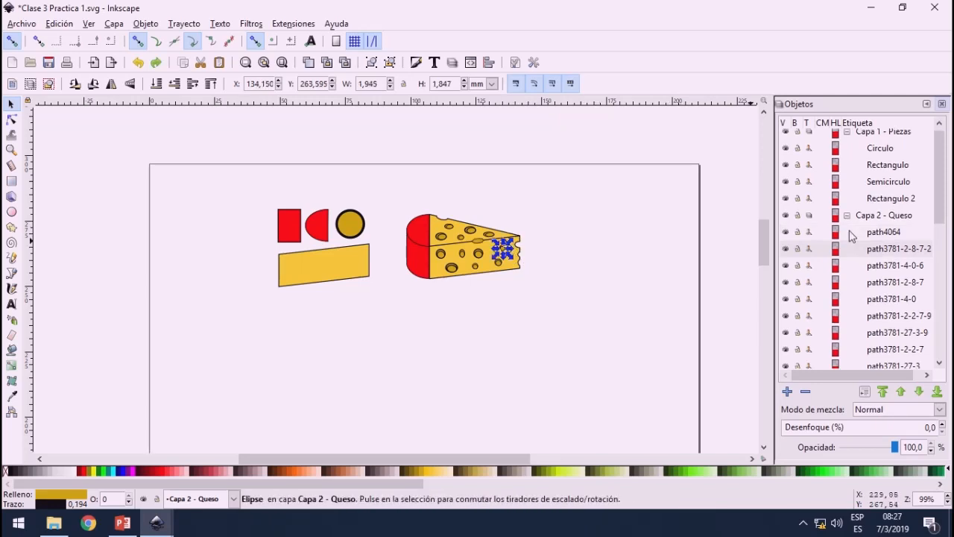
Step: Lock the layer Capa 2 - Queso and test the lock by trying to select and move parts of the cheese
click(797, 215)
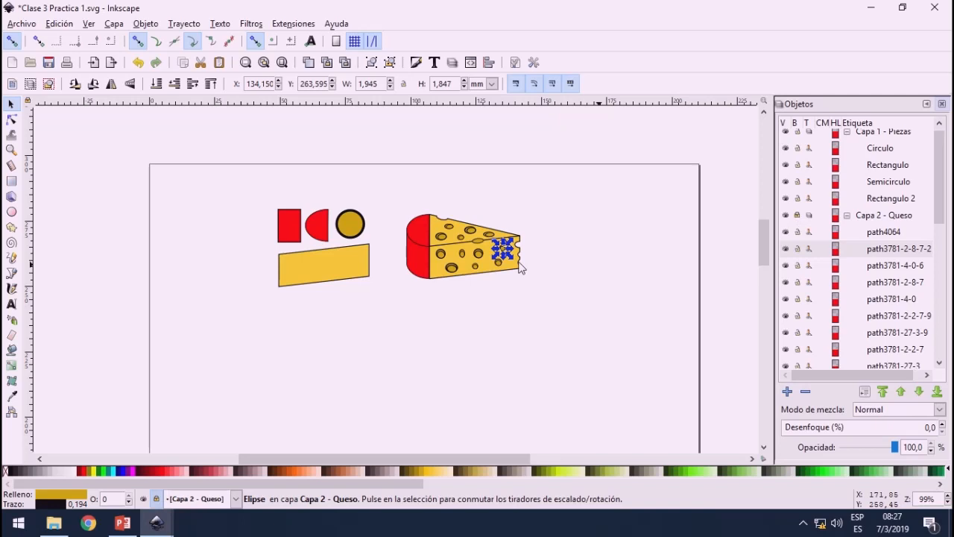
click(571, 221)
drag(500, 247, 502, 286)
drag(490, 226, 511, 267)
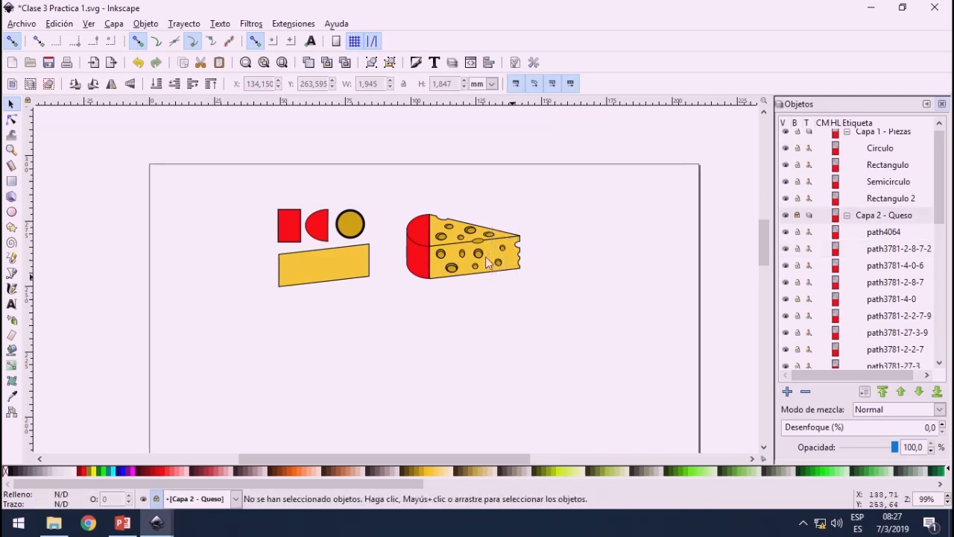
drag(430, 227, 505, 306)
drag(391, 192, 476, 291)
drag(473, 228, 480, 274)
drag(485, 226, 508, 285)
drag(489, 216, 507, 279)
Step: Collapse the layer Capa 2 - Queso, and hide and show it twice
click(847, 215)
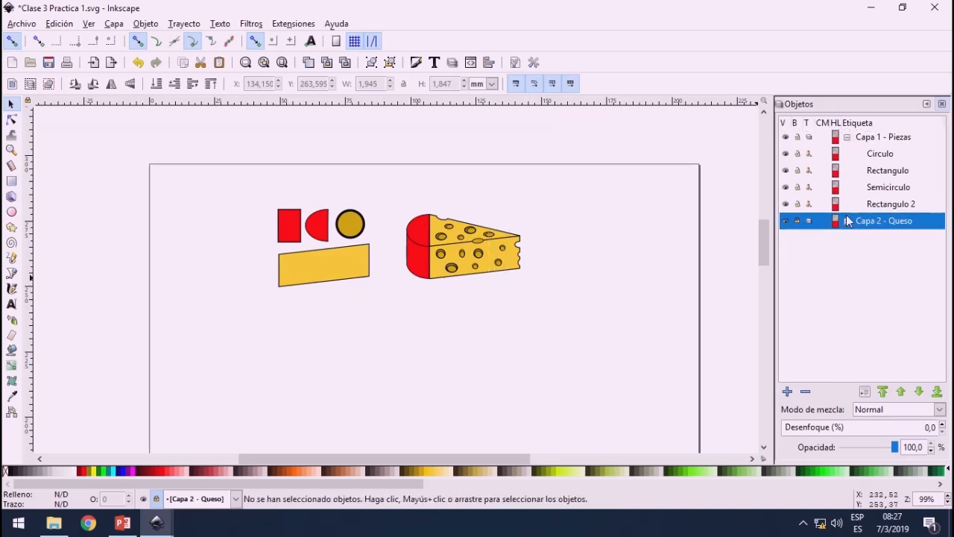
click(785, 222)
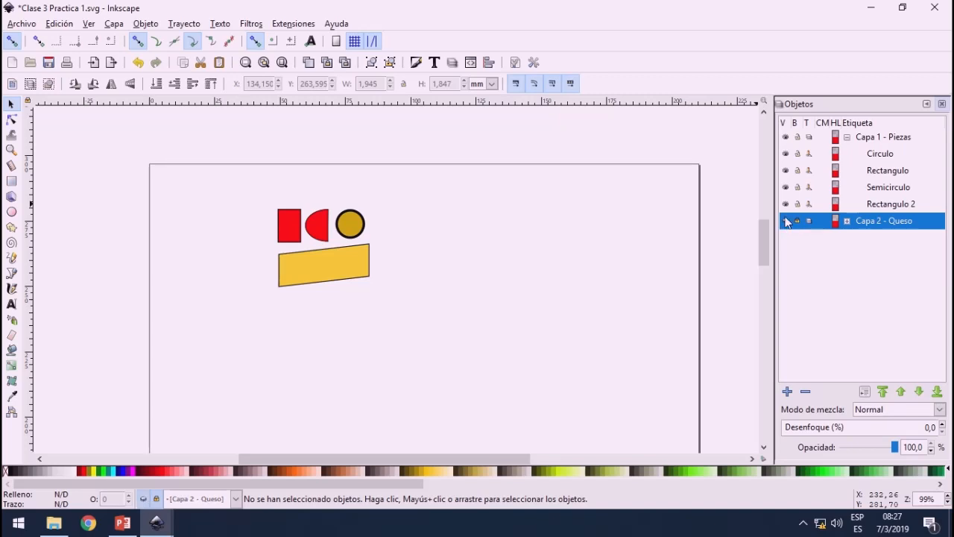
click(786, 223)
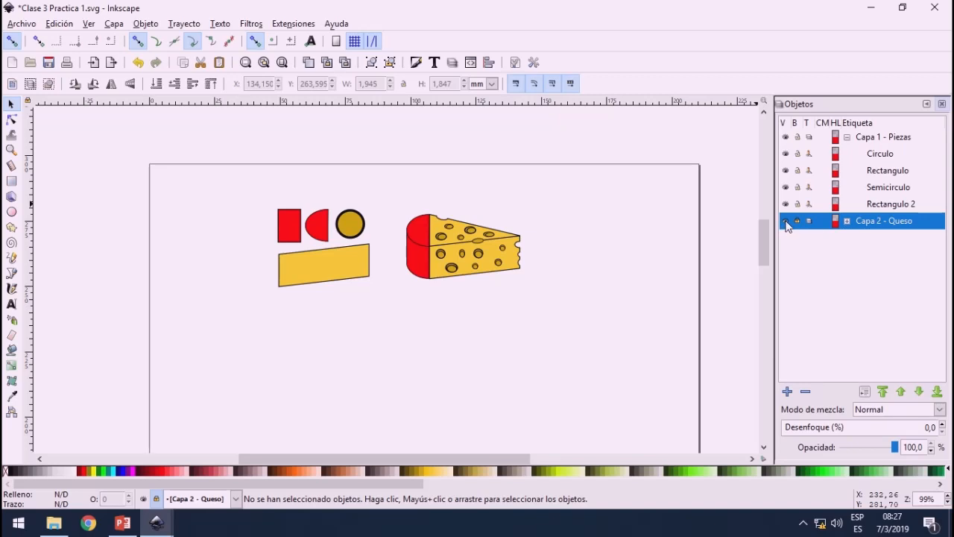
click(785, 222)
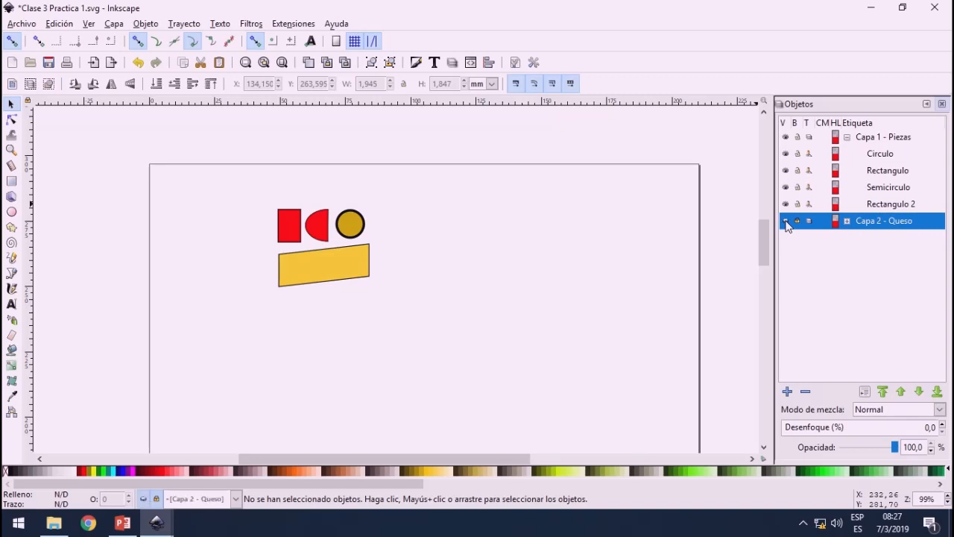
click(785, 222)
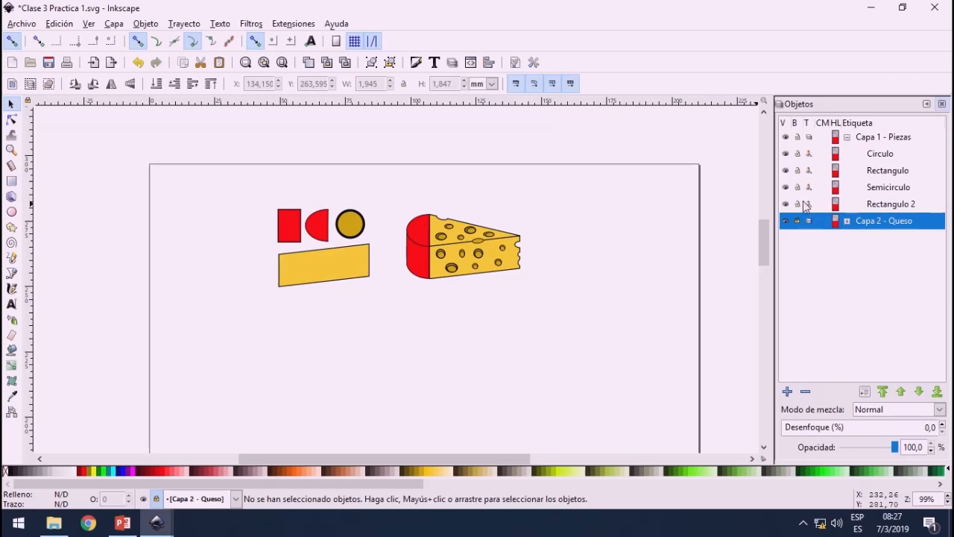
Step: Collapse and expand the object lists of Capa 2 - Queso and Capa 1 - Piezas, leaving both expanded
click(846, 221)
click(847, 221)
click(847, 221)
click(847, 221)
click(848, 138)
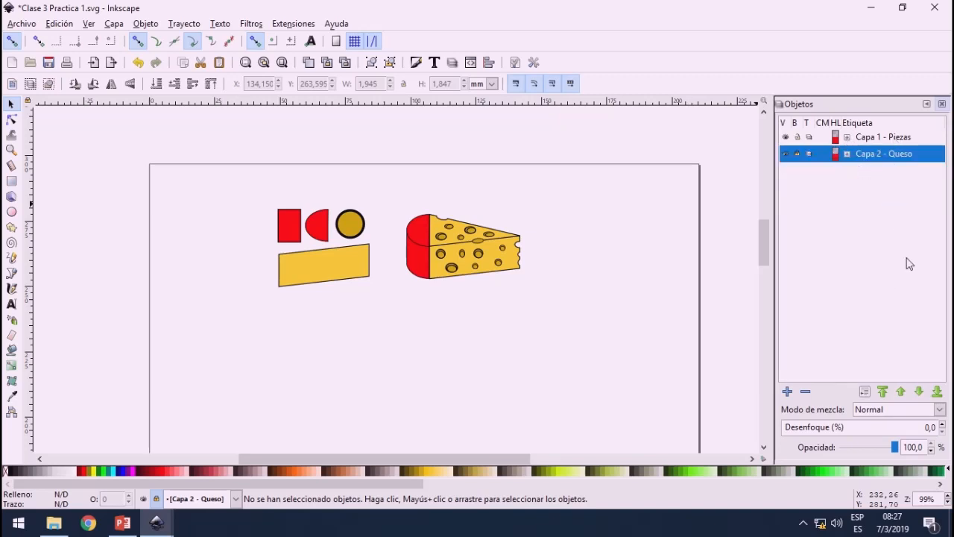
click(846, 138)
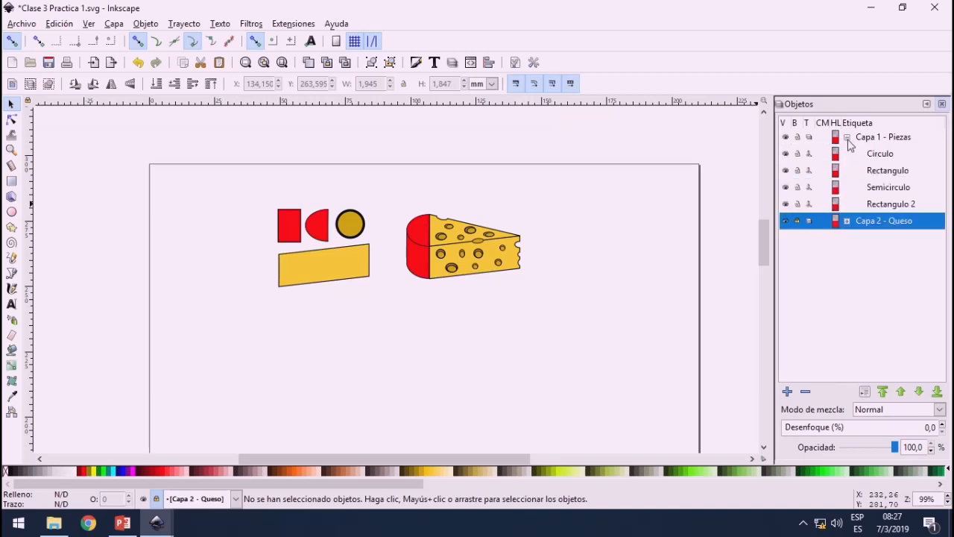
click(847, 221)
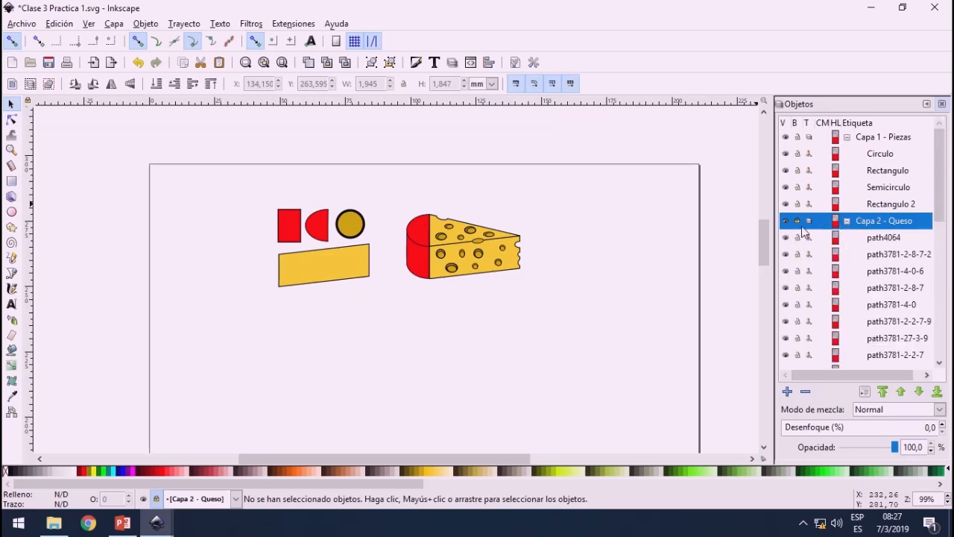
Step: Select Circulo, Rectangulo, Semicirculo and Rectangulo 2 in Capa 1 - Piezas repeatedly to identify each on the canvas, ending with Circulo
click(875, 141)
click(879, 160)
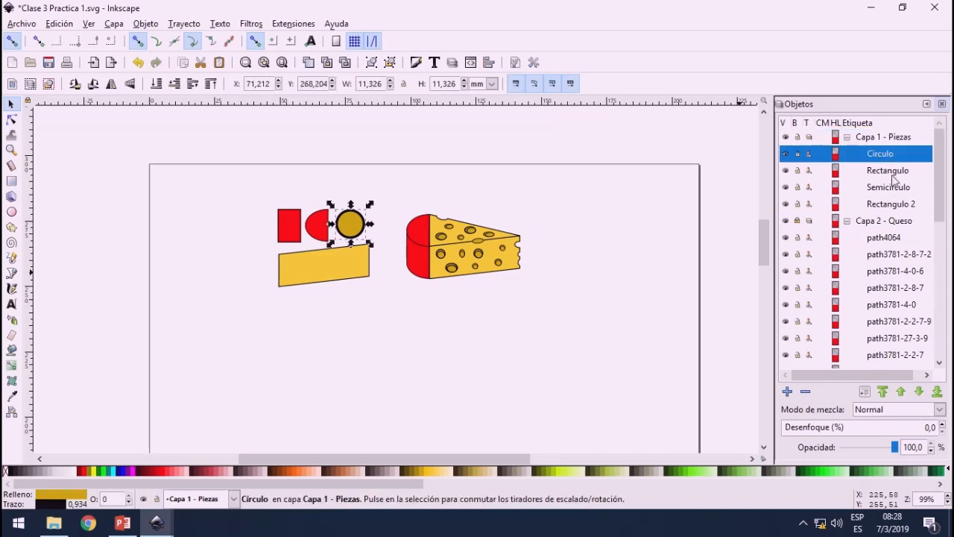
click(884, 174)
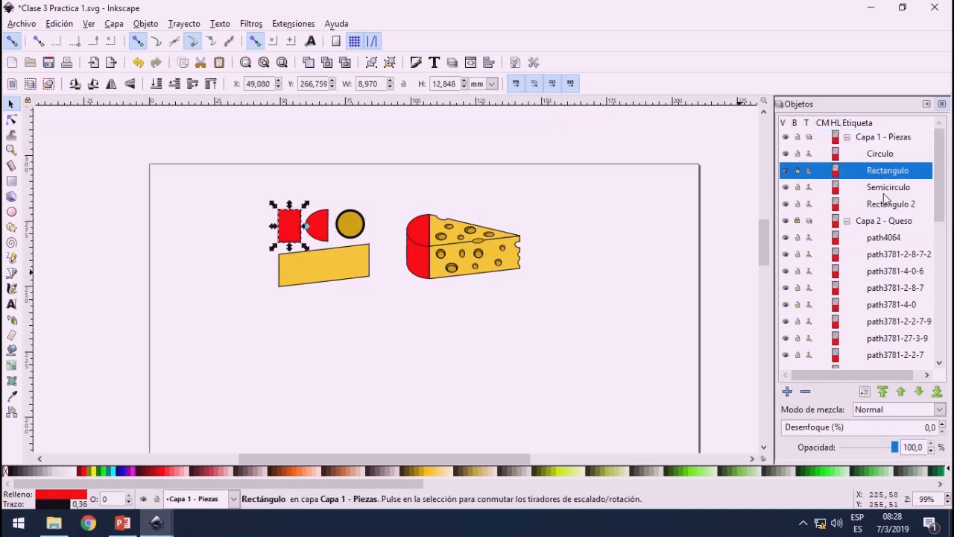
click(894, 160)
click(888, 173)
click(891, 189)
click(887, 208)
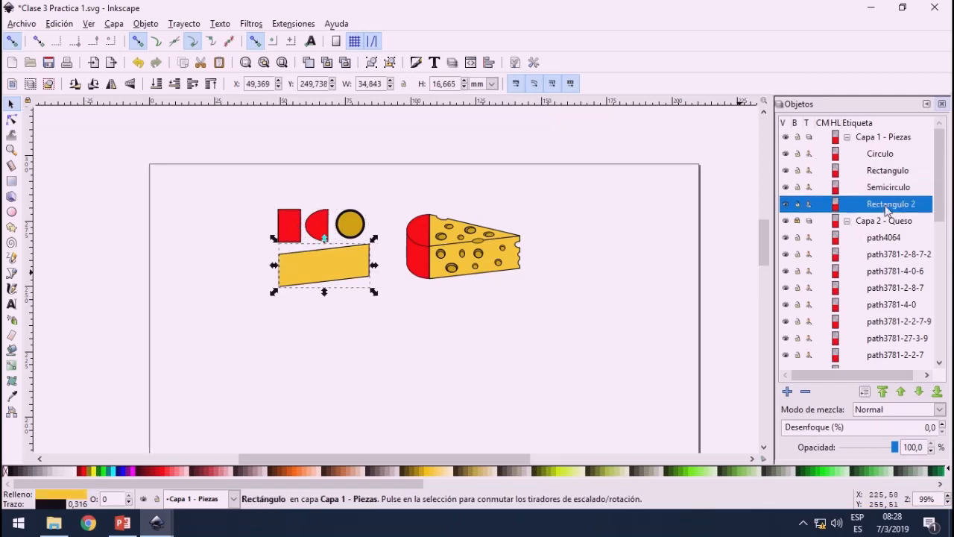
click(883, 193)
click(886, 174)
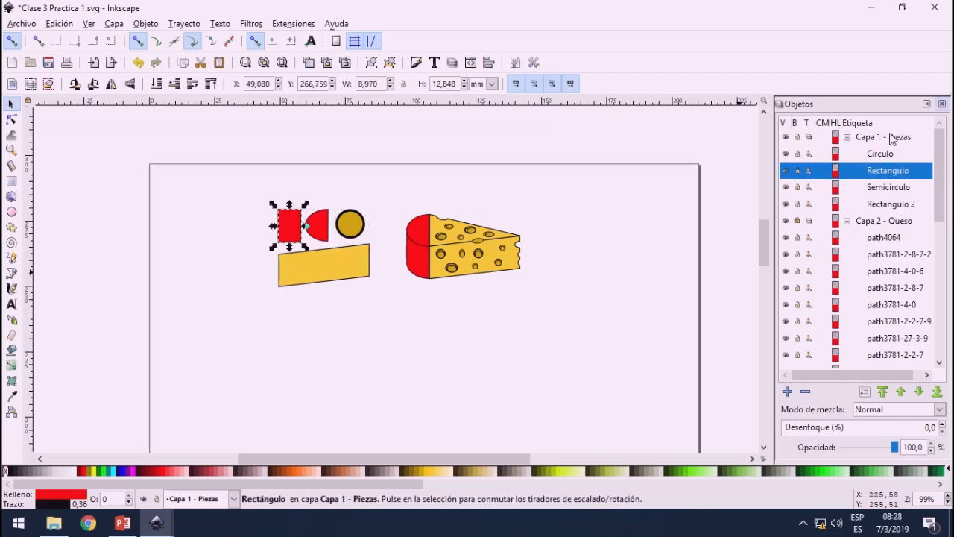
click(890, 159)
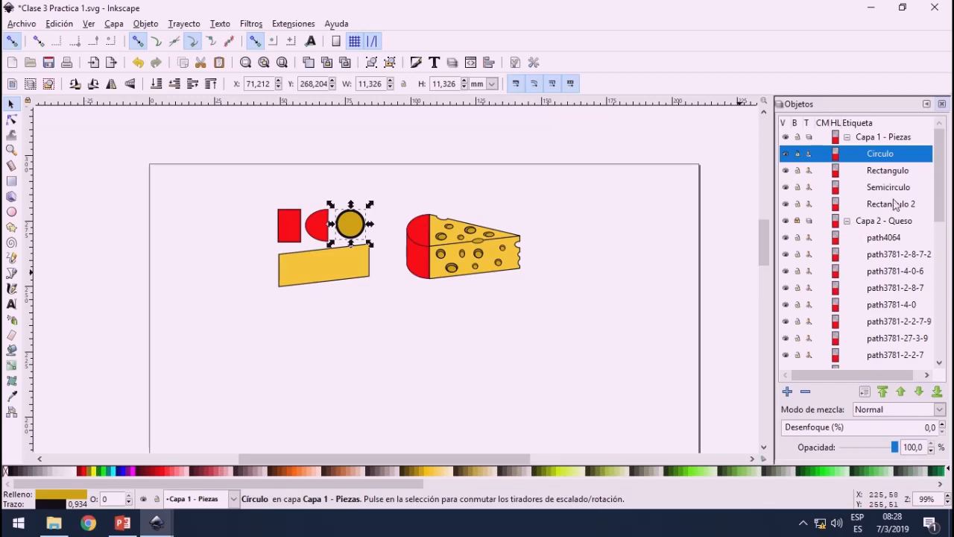
click(897, 210)
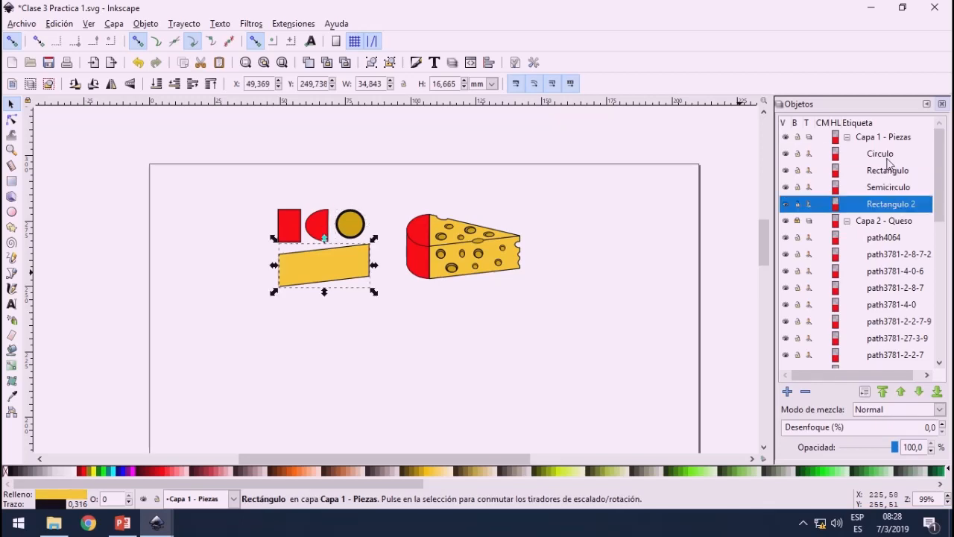
click(888, 159)
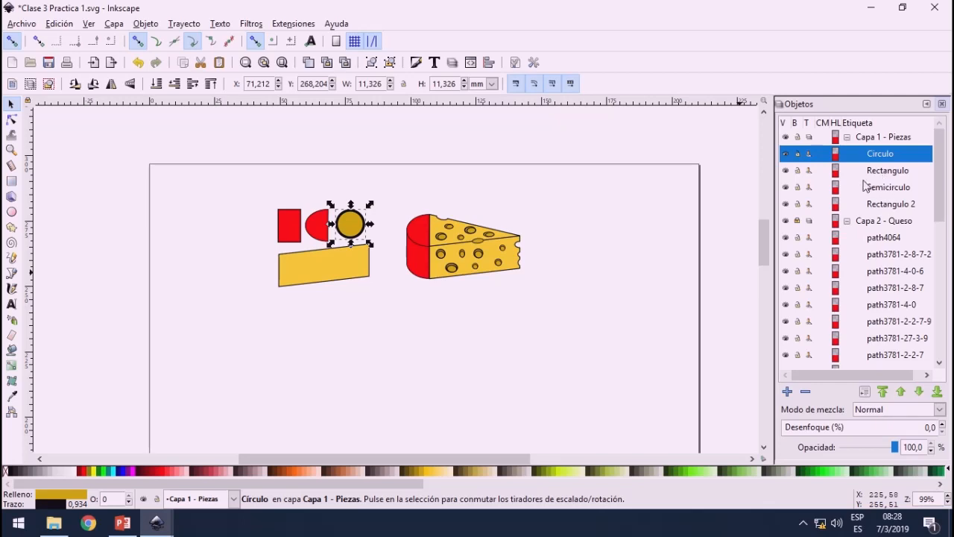
Step: Delete the object Circulo from Capa 1 - Piezas and undo the deletion
key(Delete)
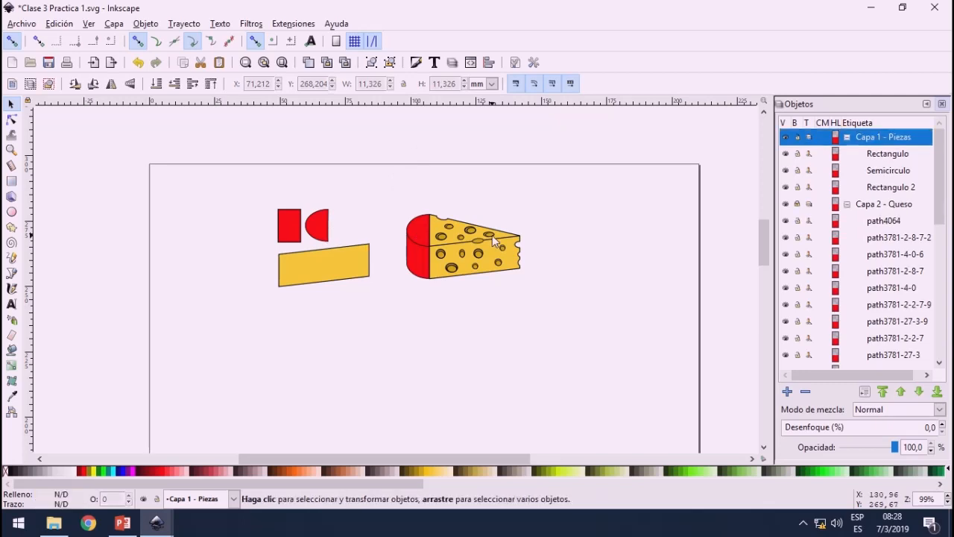
key(ctrl+z)
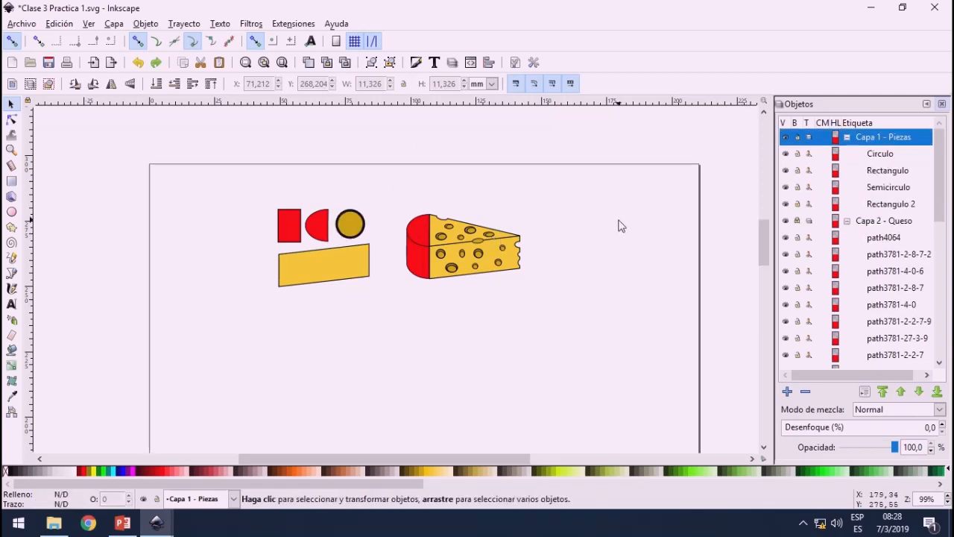
Step: Select Circulo, Rectangulo, Semicirculo and Rectangulo 2 together from the object list of Capa 1 - Piezas
click(877, 158)
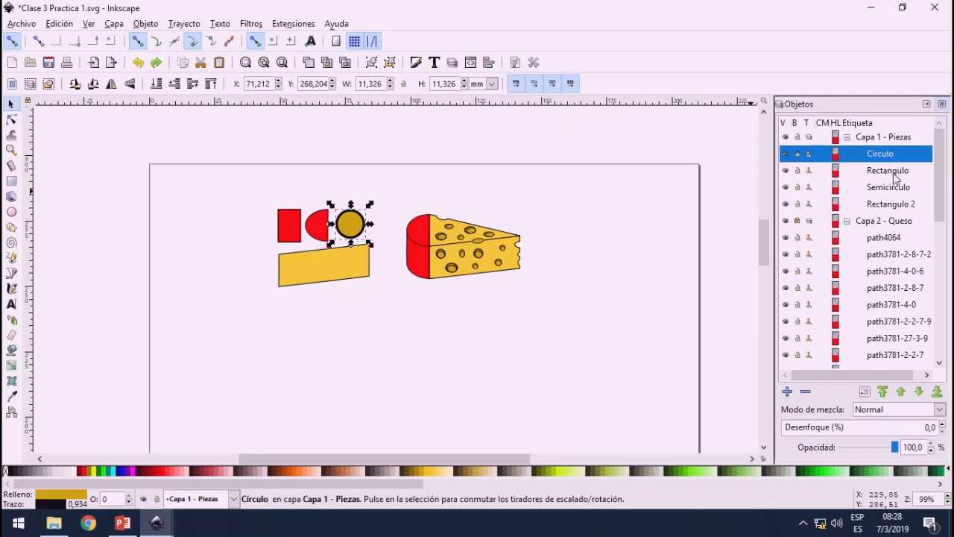
shift+click(895, 171)
shift+click(900, 193)
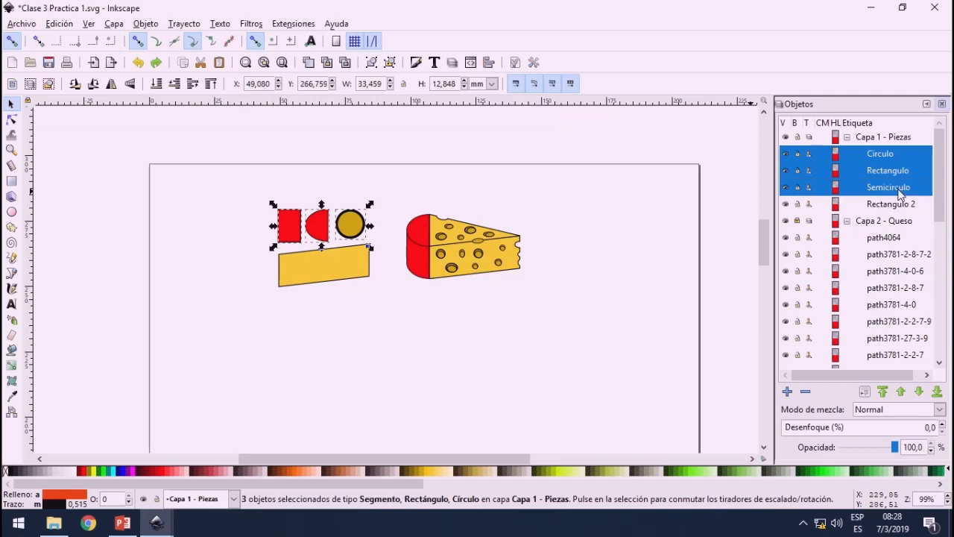
shift+click(900, 203)
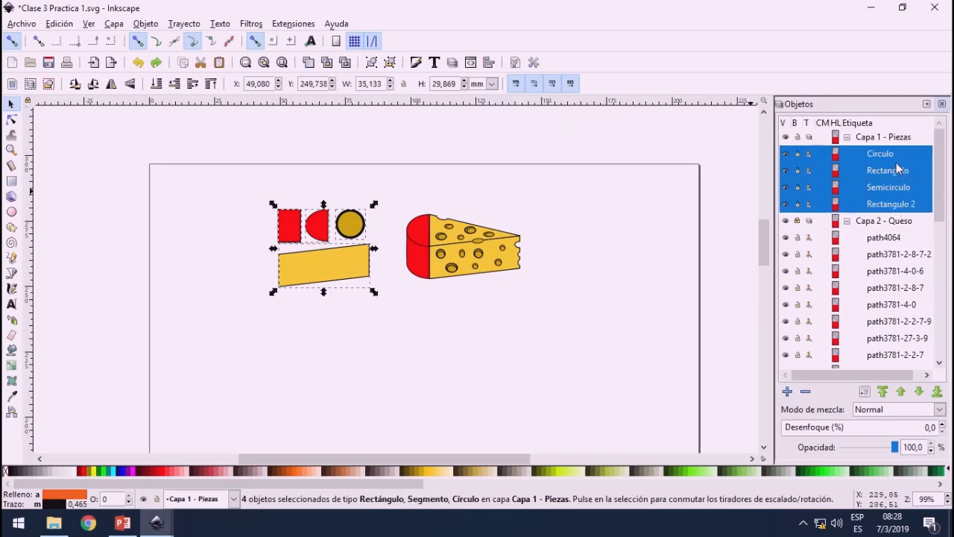
Step: Remove Rectangulo, Rectangulo 2 and Semicirculo from the selection one at a time, and add all three back to Circulo
ctrl+click(892, 172)
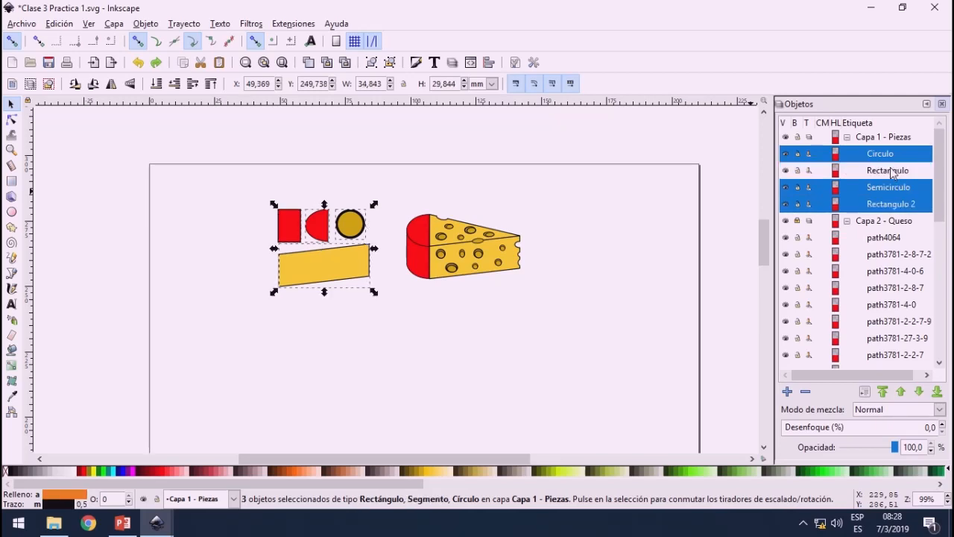
ctrl+click(900, 203)
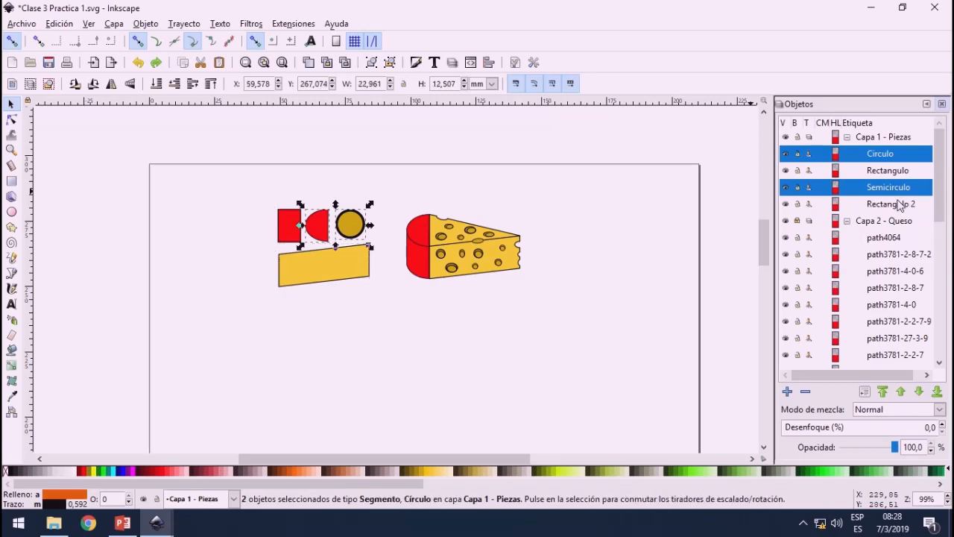
ctrl+click(898, 187)
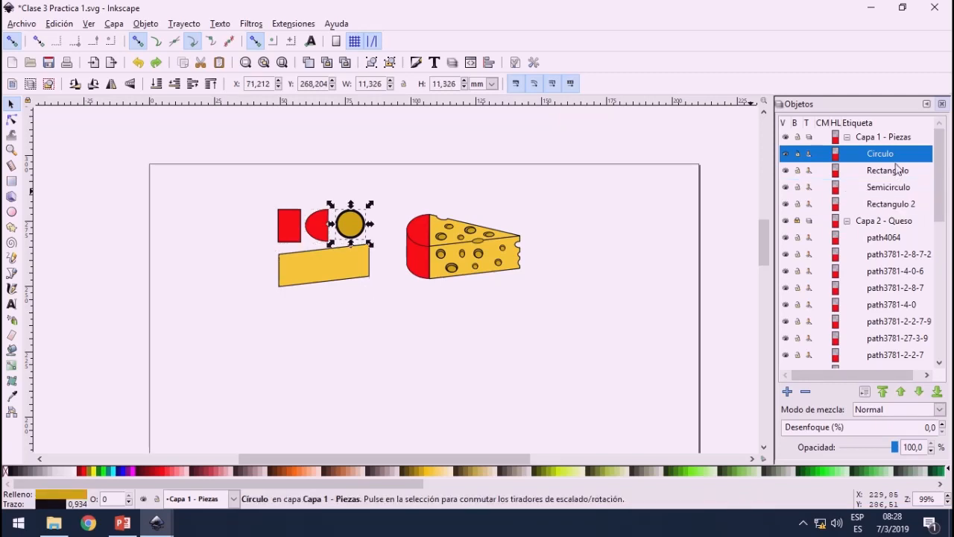
ctrl+click(900, 171)
ctrl+click(900, 188)
ctrl+click(899, 204)
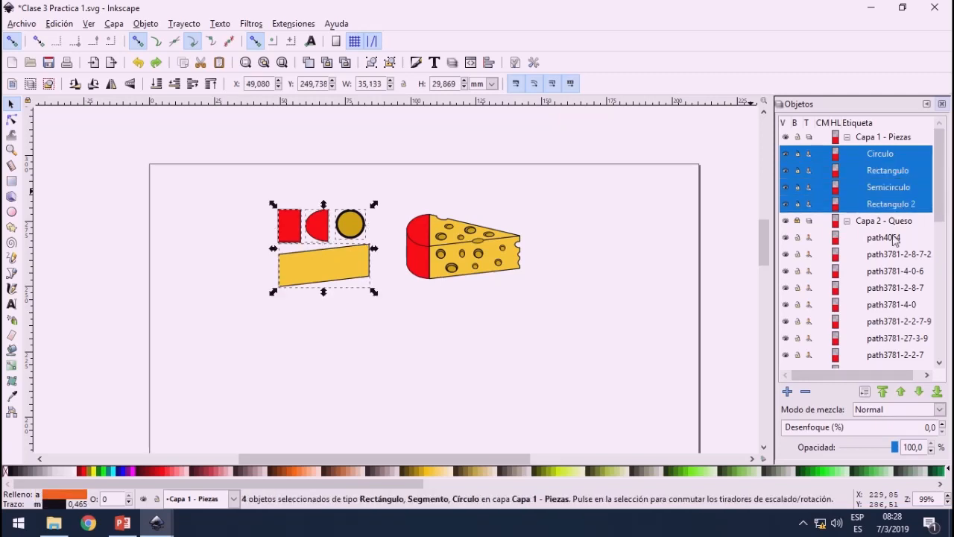
Step: Select the whole range of objects in Capa 2 - Queso from path4064 to rect4521, and clear the selection
click(895, 238)
scroll(894, 246, down, 4)
scroll(893, 253, down, 6)
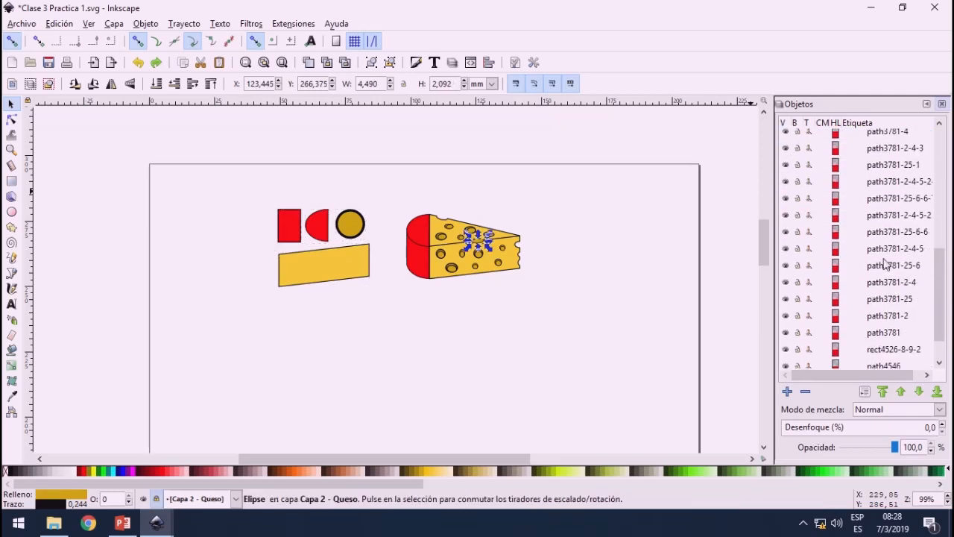
scroll(888, 301, up, 10)
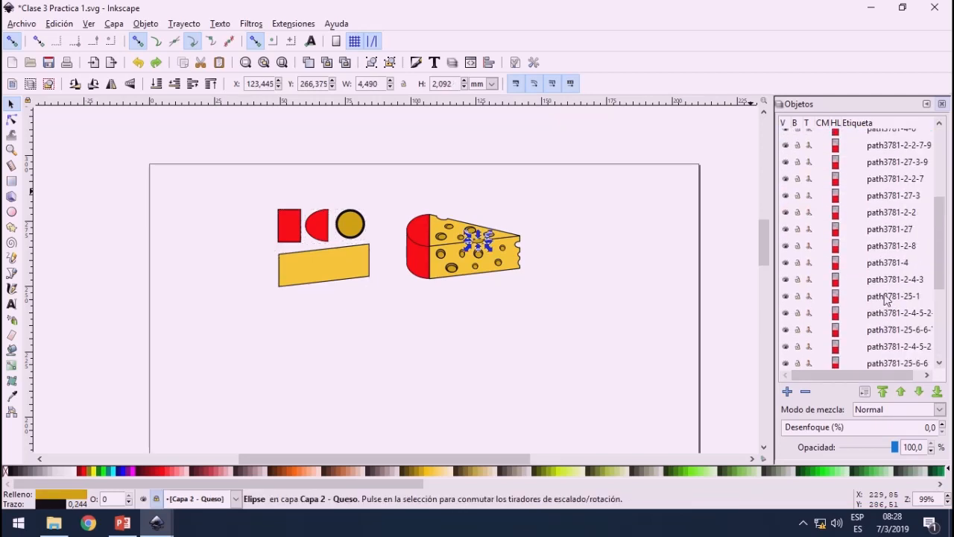
scroll(908, 249, down, 10)
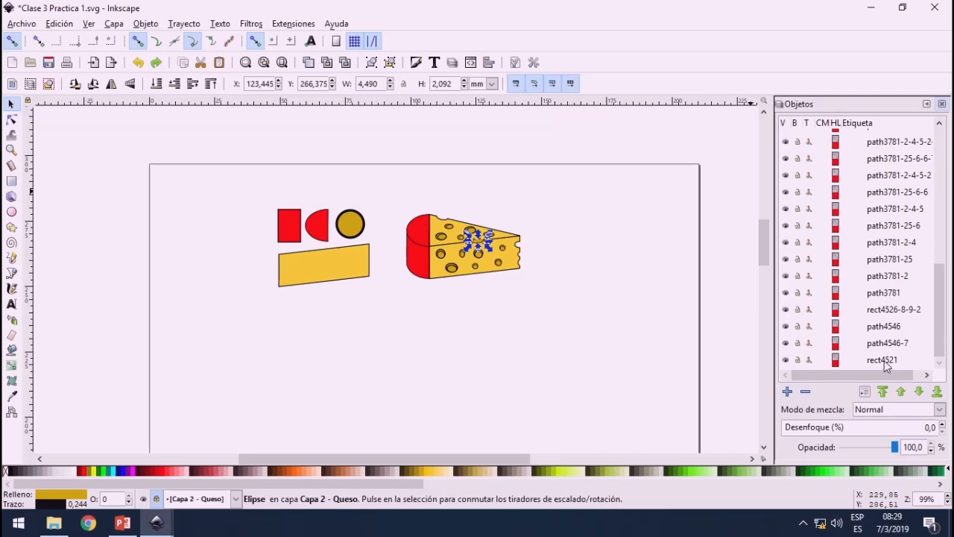
shift+click(883, 360)
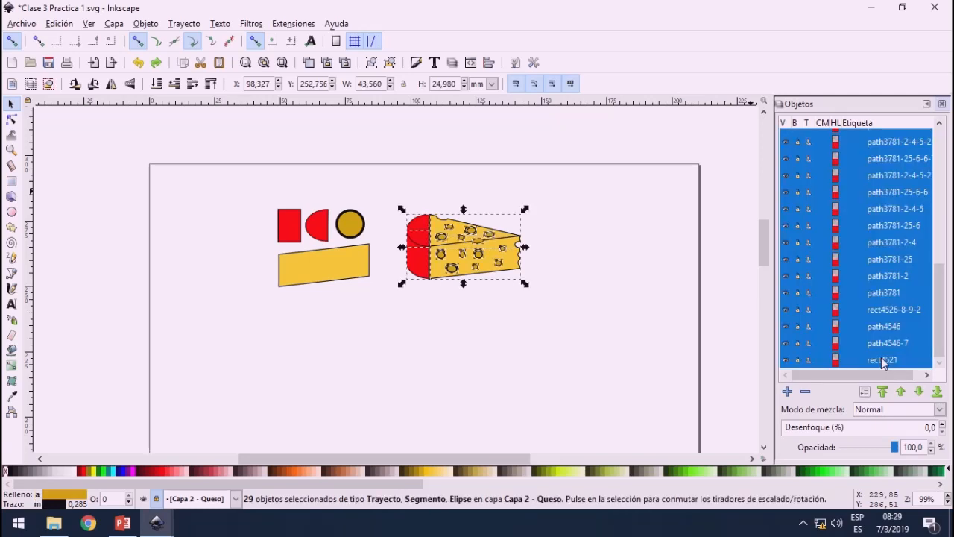
scroll(883, 363, up, 10)
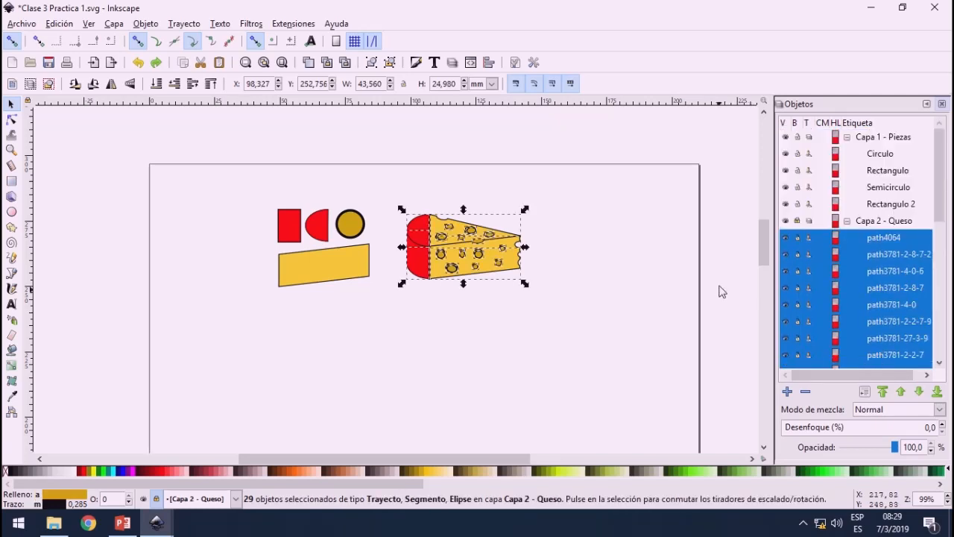
click(618, 292)
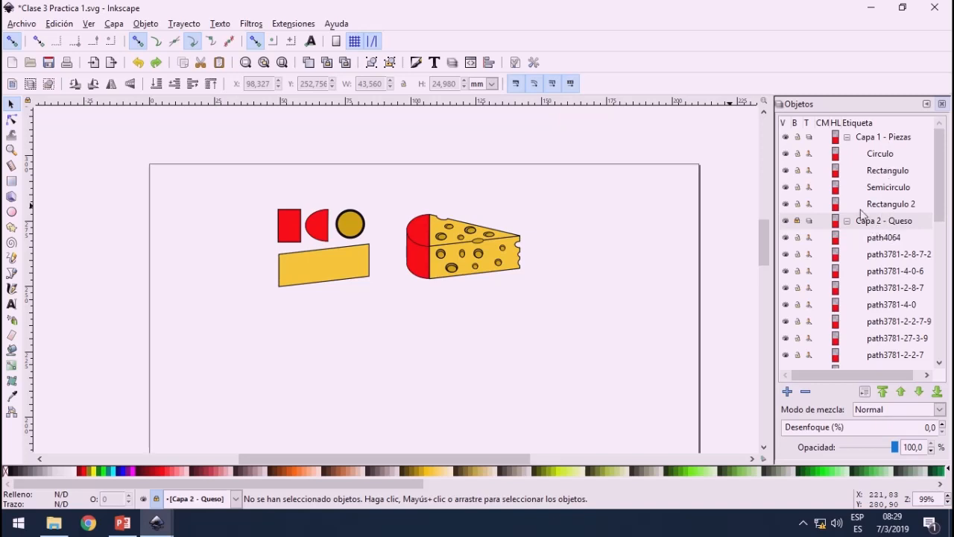
Step: Select individual hole paths in Capa 2 - Queso, from path4064 down to path3781-2-2, to identify each on the cheese
click(898, 238)
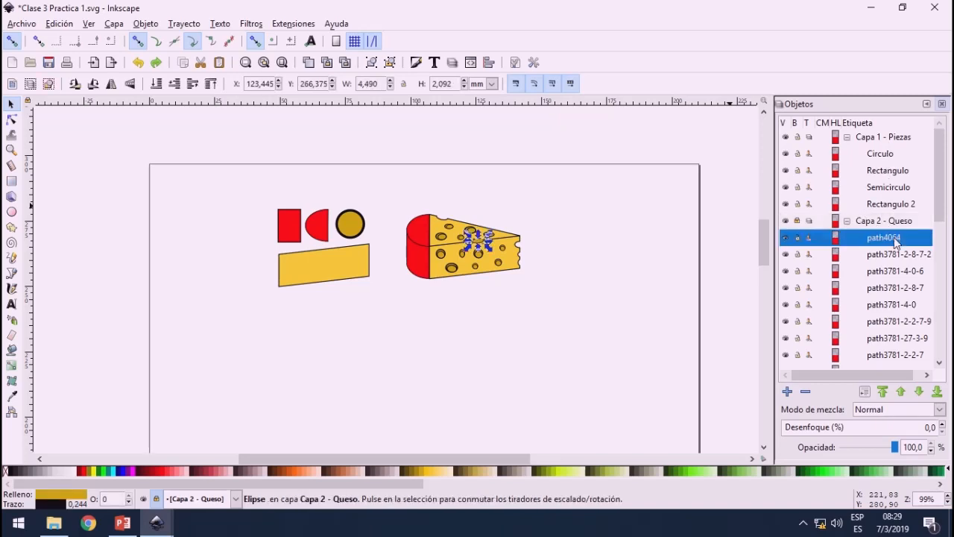
click(896, 258)
click(896, 272)
click(895, 289)
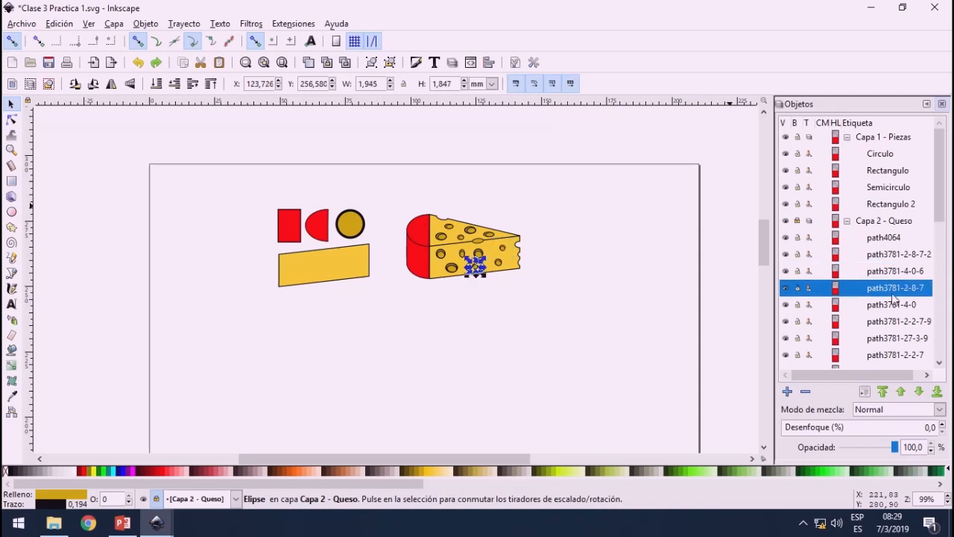
click(894, 305)
click(893, 339)
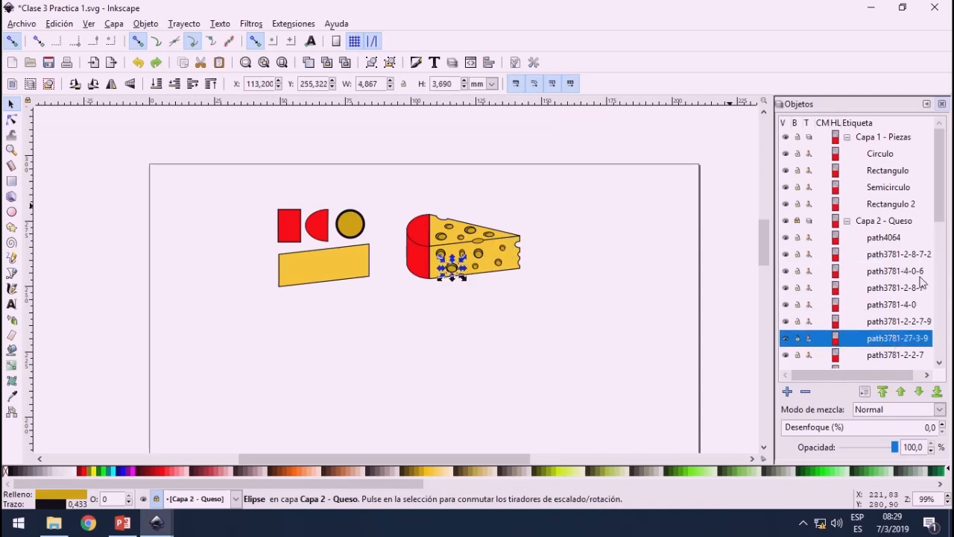
scroll(909, 261, down, 2)
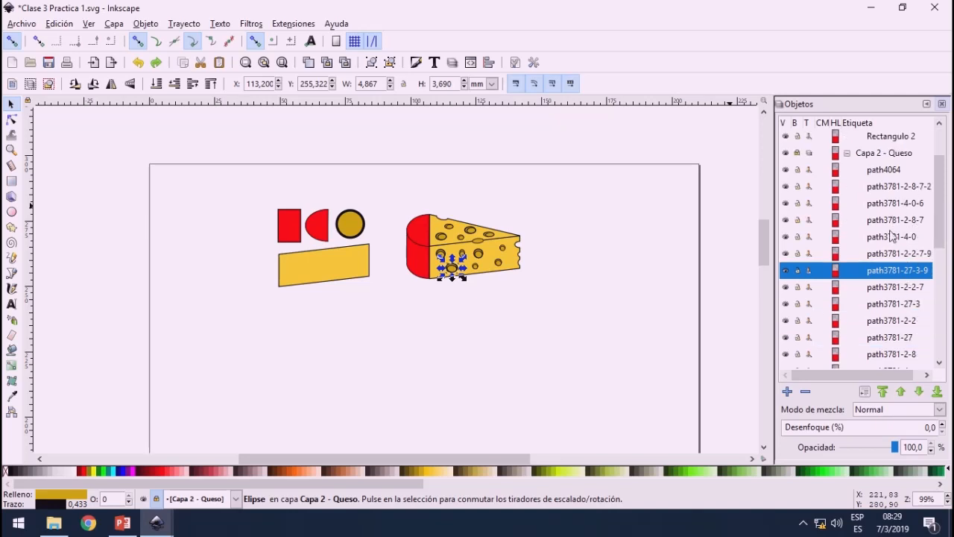
click(900, 289)
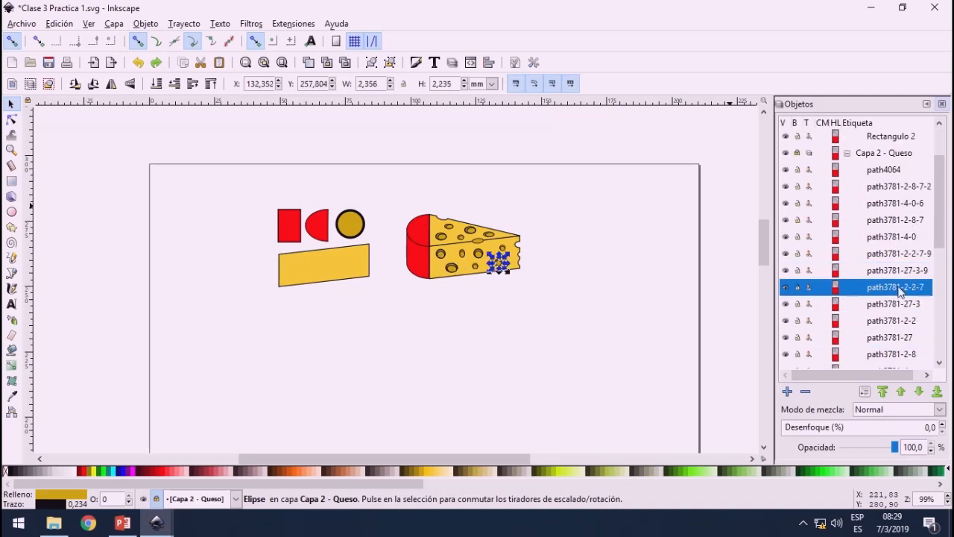
click(899, 303)
click(897, 322)
scroll(895, 321, down, 5)
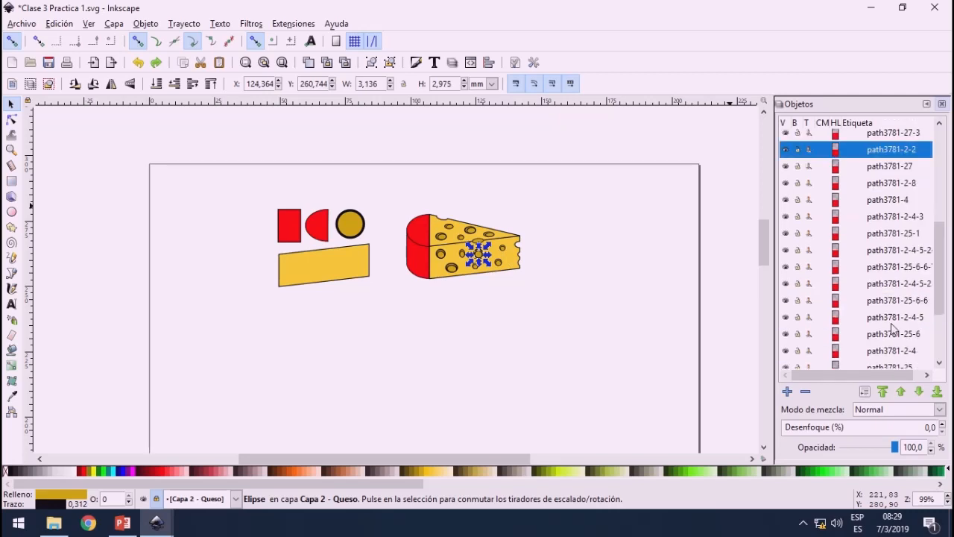
Step: Select rect4526-8-9-2 near the end of the Capa 2 - Queso list to identify it on the canvas, and deselect it
scroll(884, 326, down, 3)
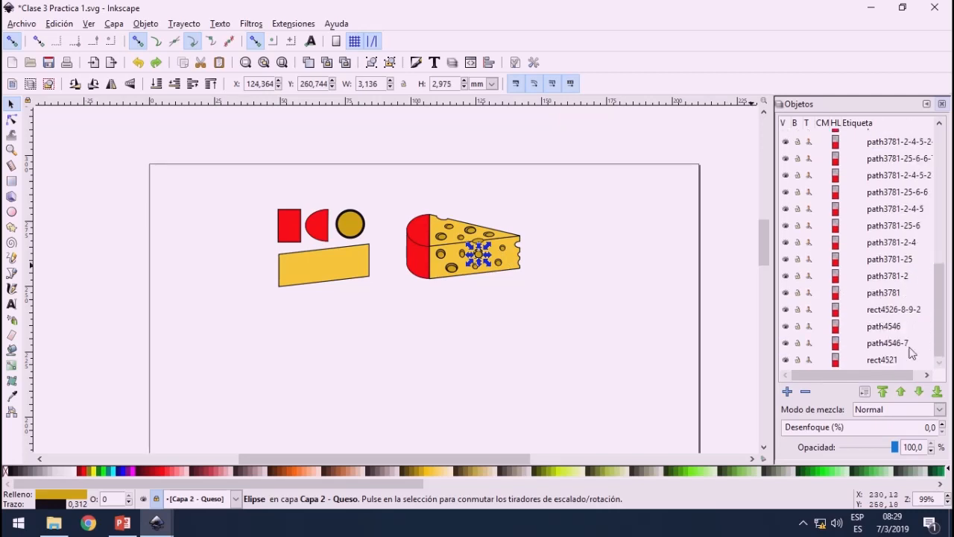
click(909, 312)
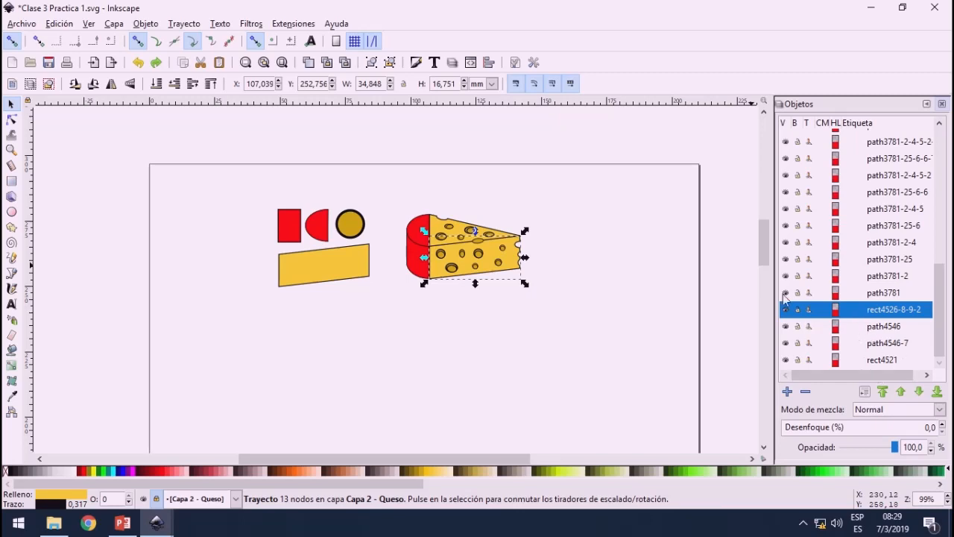
click(393, 216)
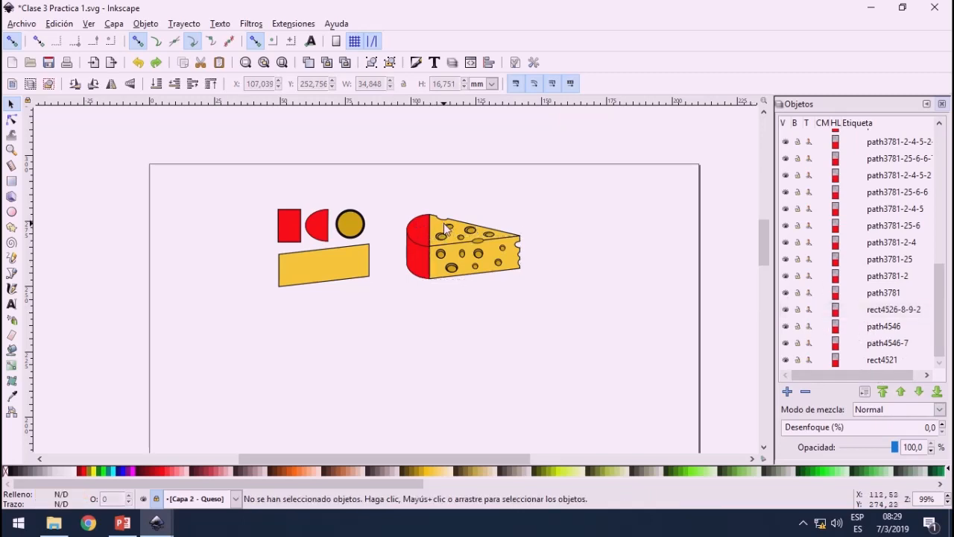
Step: Try to box-select the red end of the cheese while Capa 2 - Queso is locked
scroll(906, 257, up, 6)
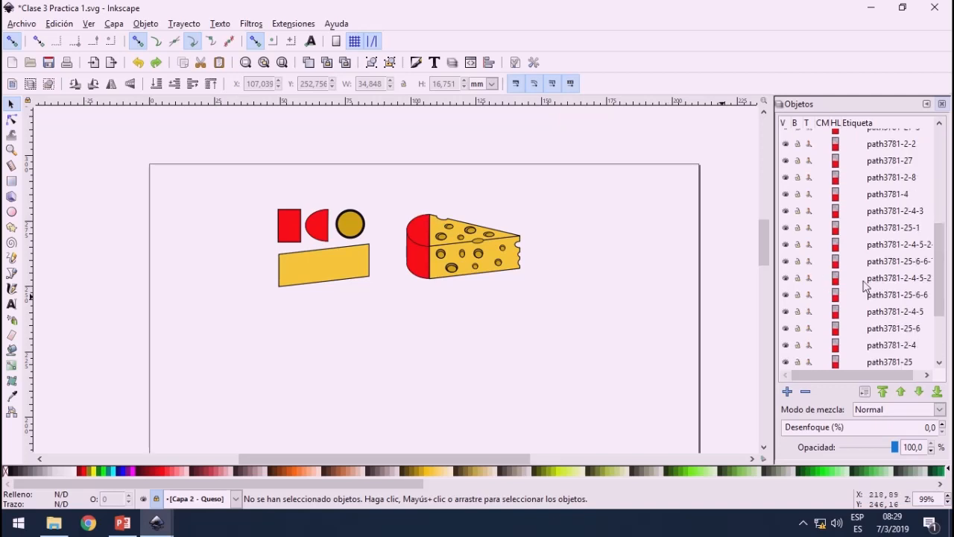
scroll(906, 257, up, 2)
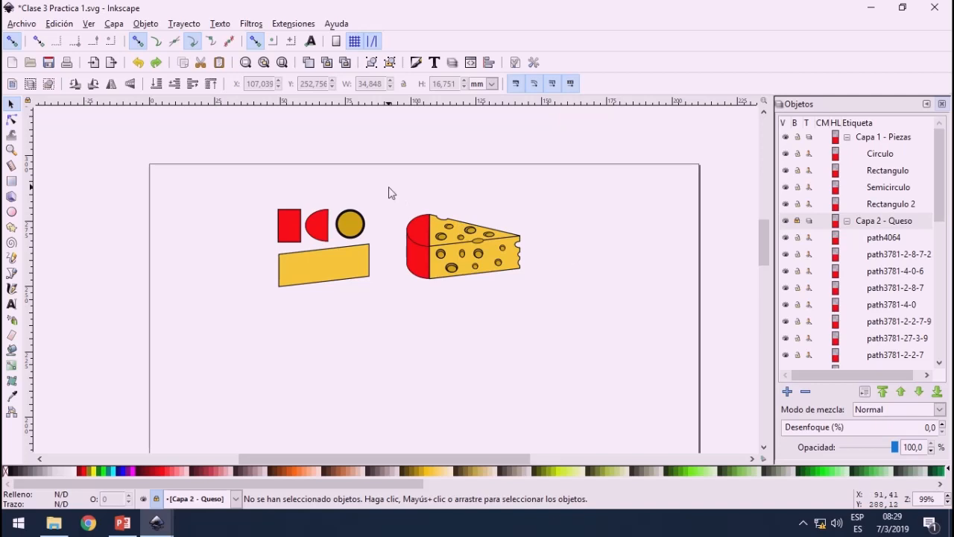
drag(389, 188, 454, 321)
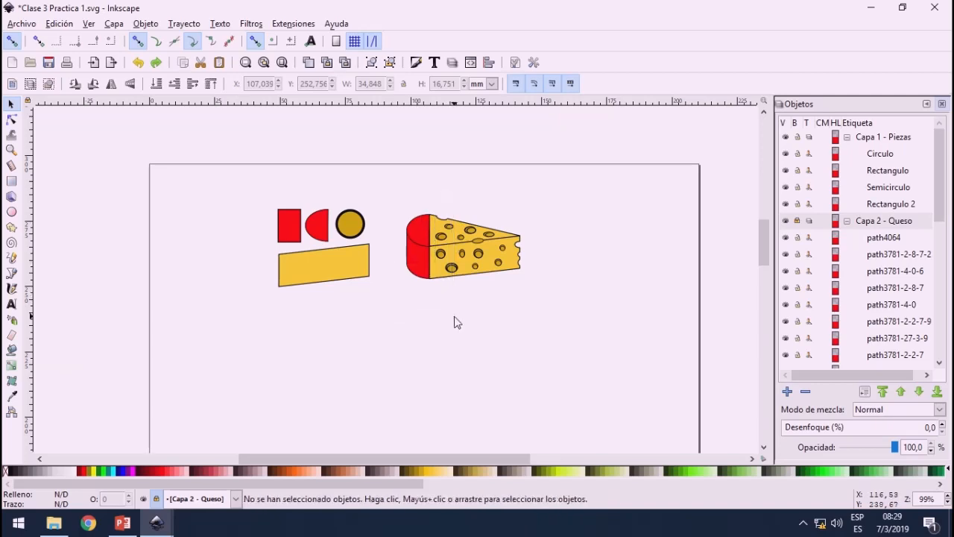
Step: Unlock the layer Capa 2 - Queso and box-select the two red pieces at the end of the cheese
click(797, 221)
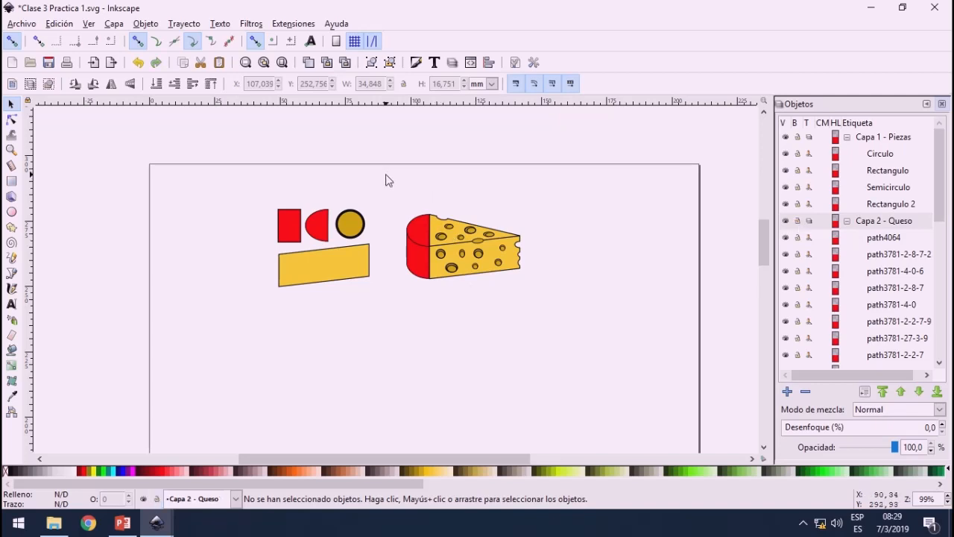
drag(385, 175, 437, 305)
Step: Box-select the red pieces path4546 and path4546-7 of the cheese again and group them
scroll(437, 283, up, 3)
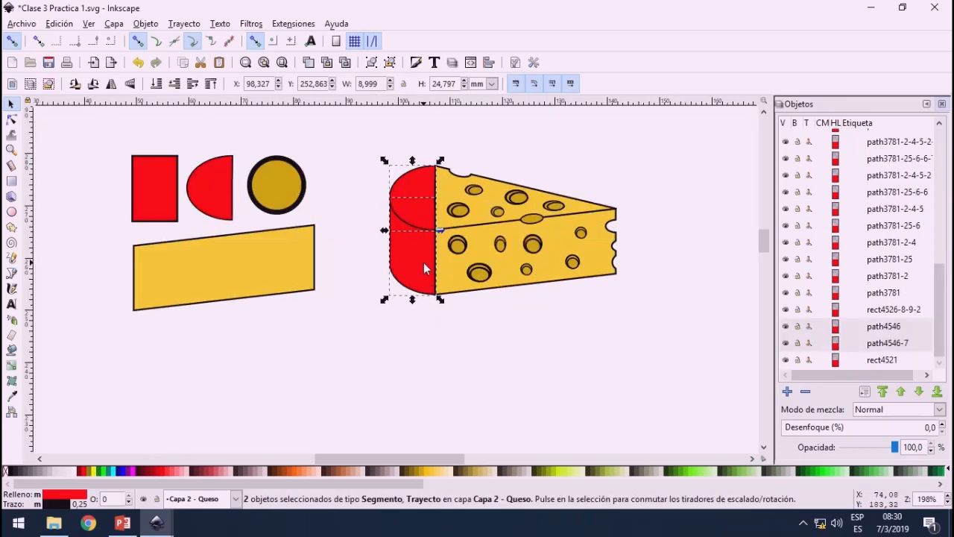
scroll(424, 268, down, 3)
scroll(414, 231, up, 3)
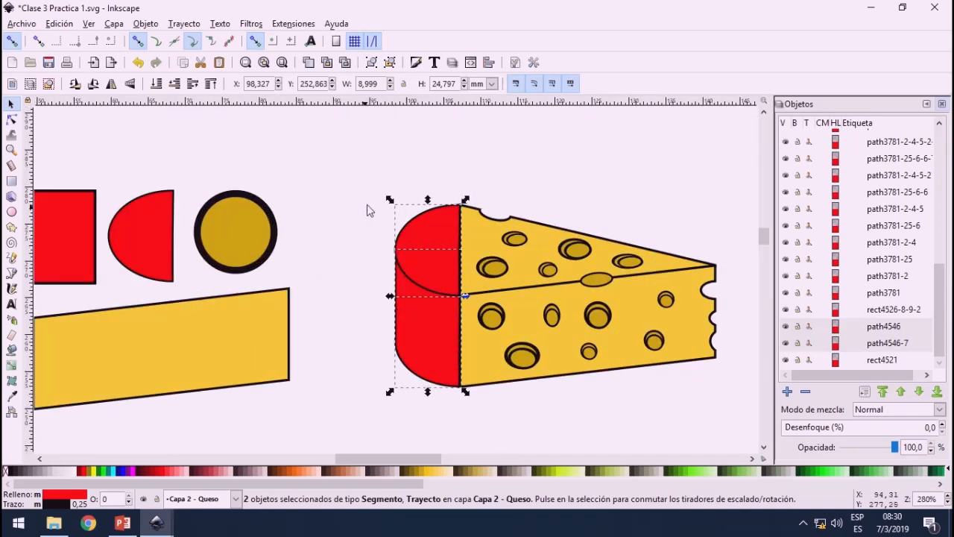
drag(366, 169, 475, 390)
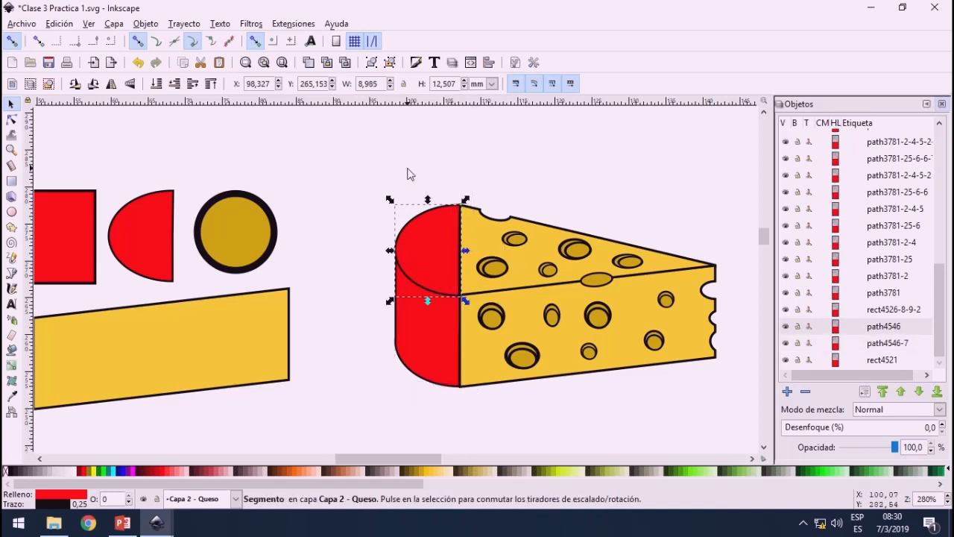
drag(364, 149, 470, 398)
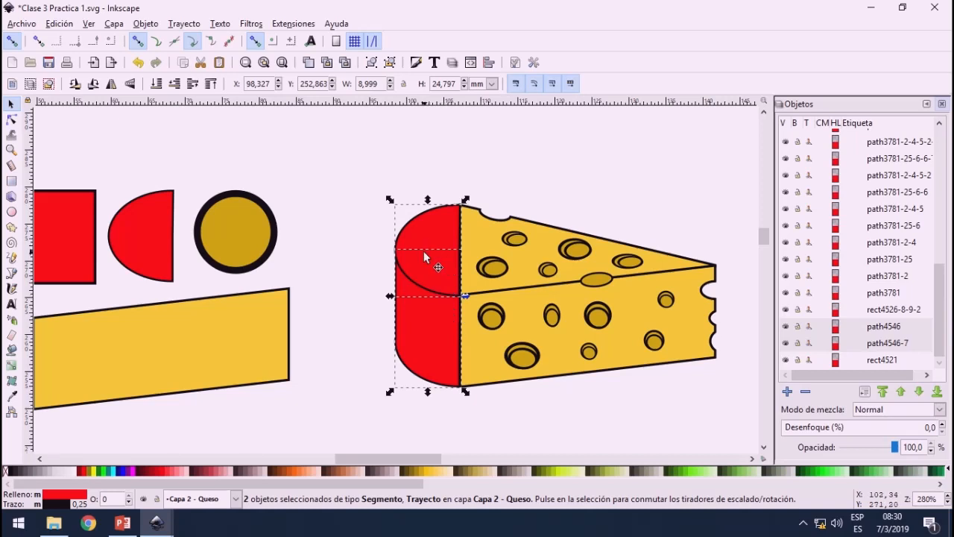
key(ctrl)
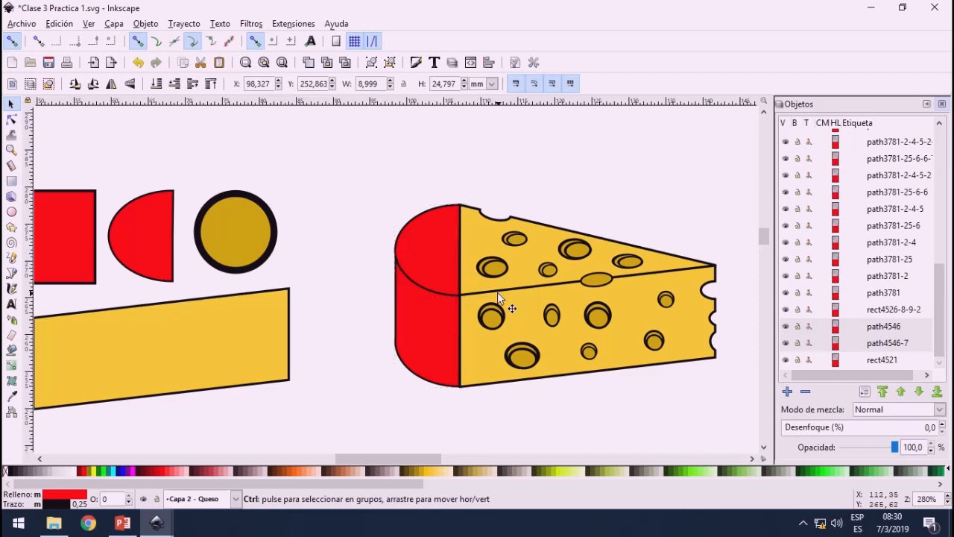
key(ctrl+g)
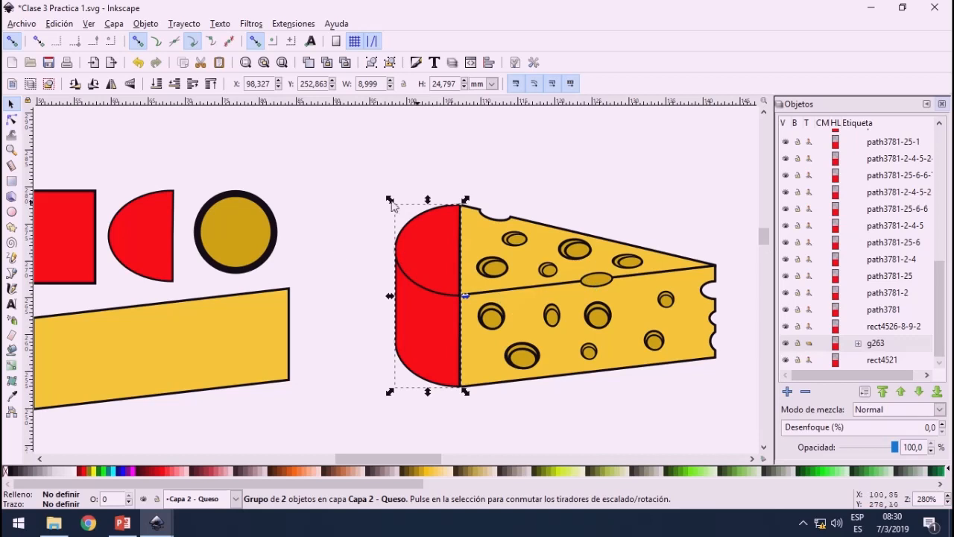
Step: Move the red group off the cheese, toward the separate pieces, to about X 90 mm, Y 257 mm
drag(430, 277, 394, 204)
click(501, 183)
key(ctrl+z)
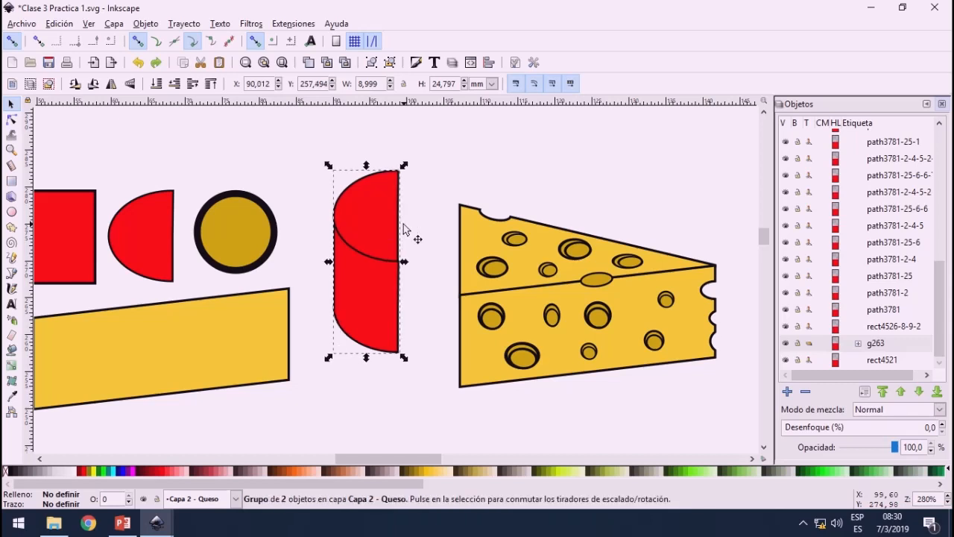
Step: Undo the last move of the red group and select group g263 in the object list
key(ctrl+z)
click(879, 343)
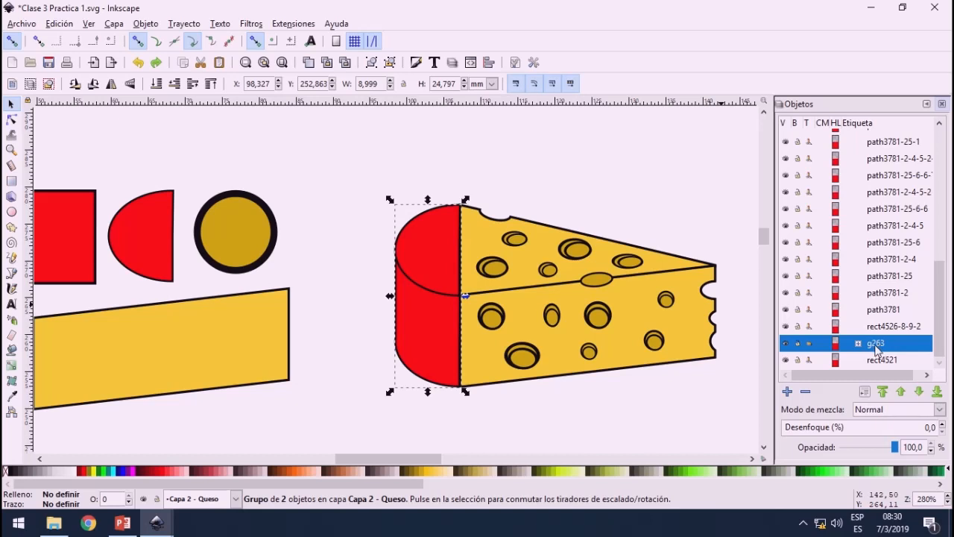
Step: Select the small hole path3781-2-4 and the piece Circulo in the object list to compare how they are labelled
click(894, 262)
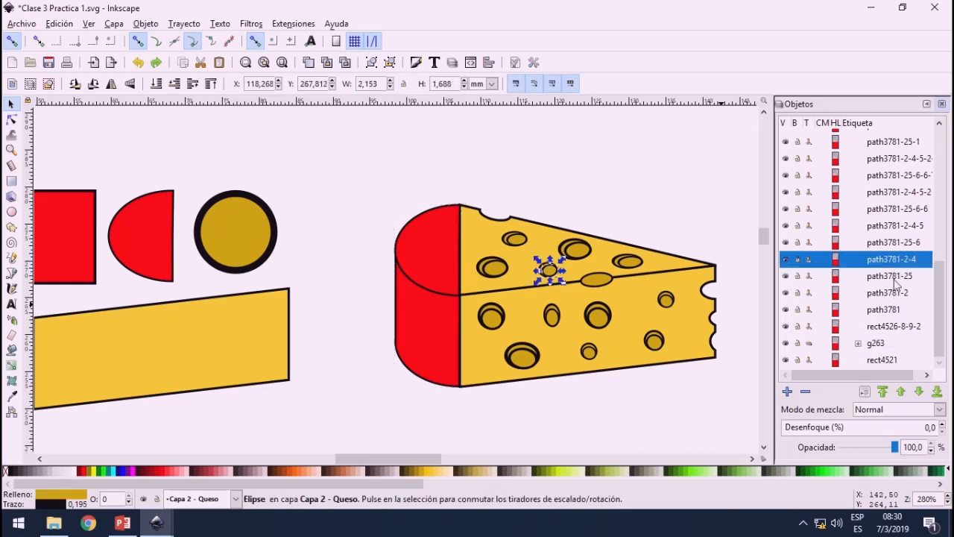
scroll(898, 348, up, 1)
click(899, 352)
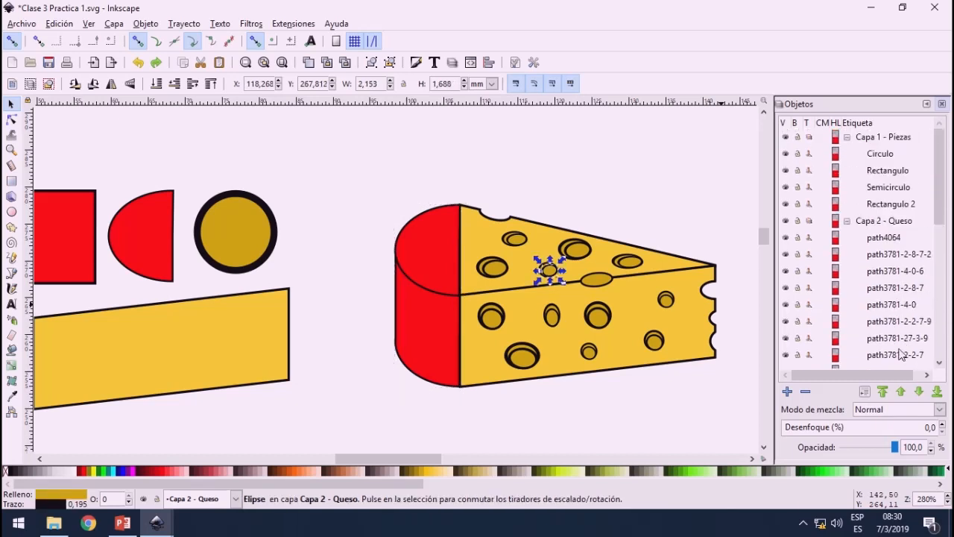
click(884, 141)
click(880, 154)
scroll(889, 179, down, 8)
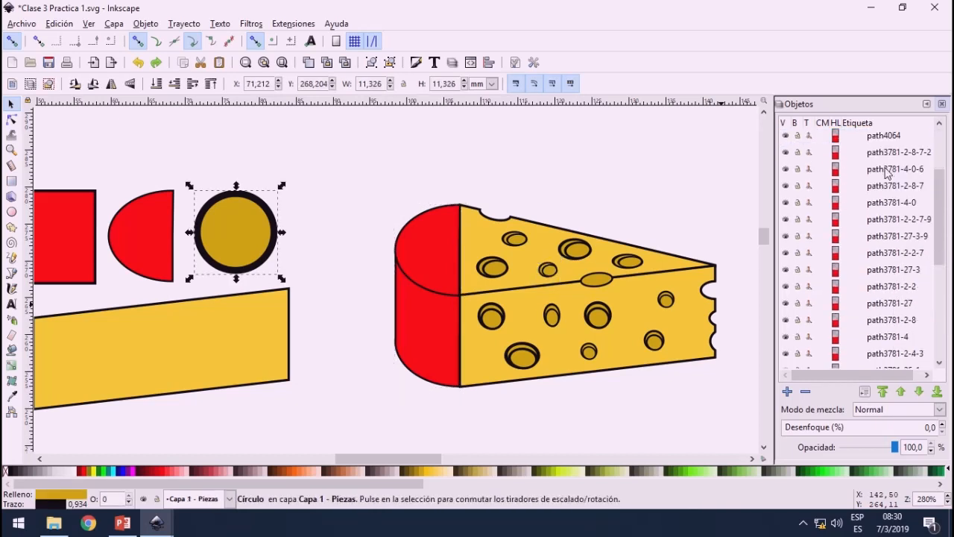
Step: Rename the red group g263 in the layer Capa 2 - Queso as Cascara
click(883, 342)
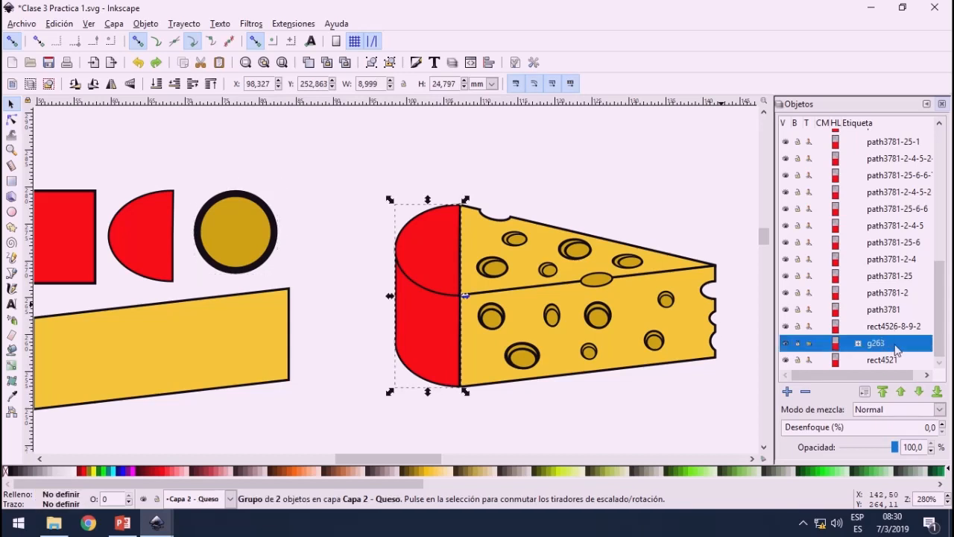
click(895, 345)
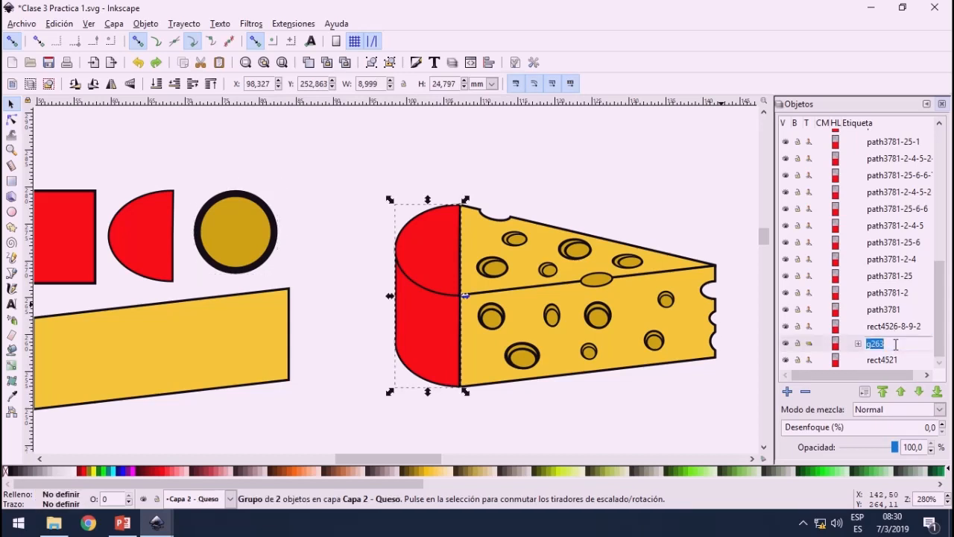
text(Cascara)
key(Return)
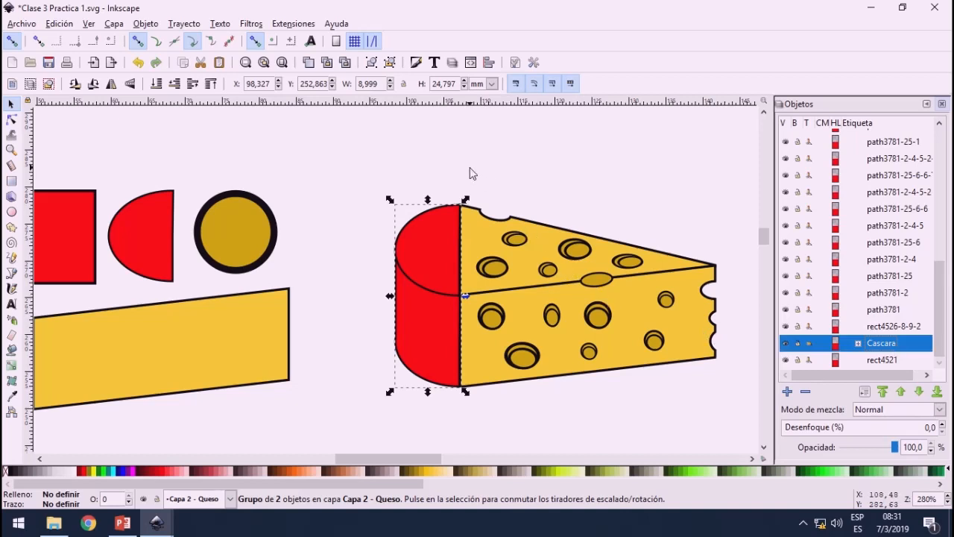
Step: Box-select all the holes on the cheese, leaving out the yellow faces and red end, and group them
click(470, 173)
drag(457, 160, 687, 388)
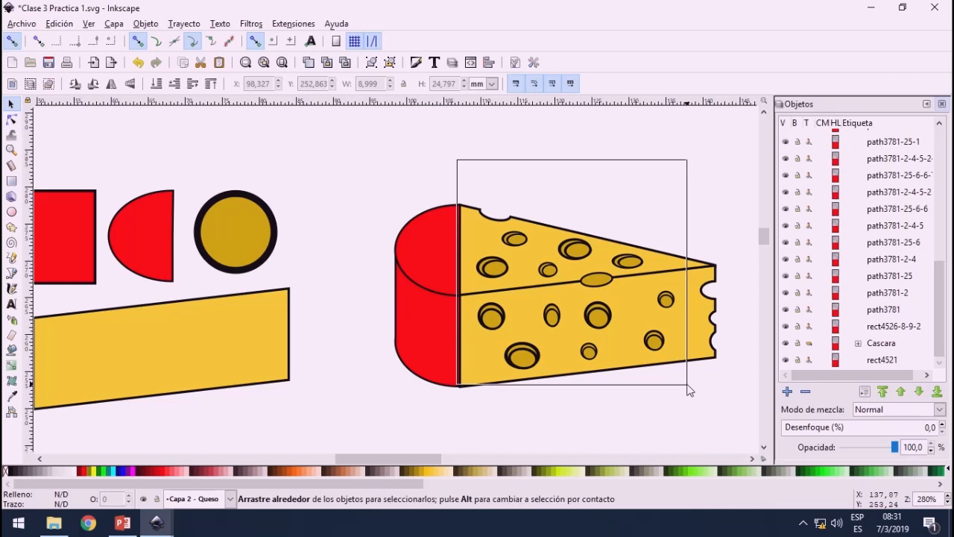
drag(687, 388, 689, 390)
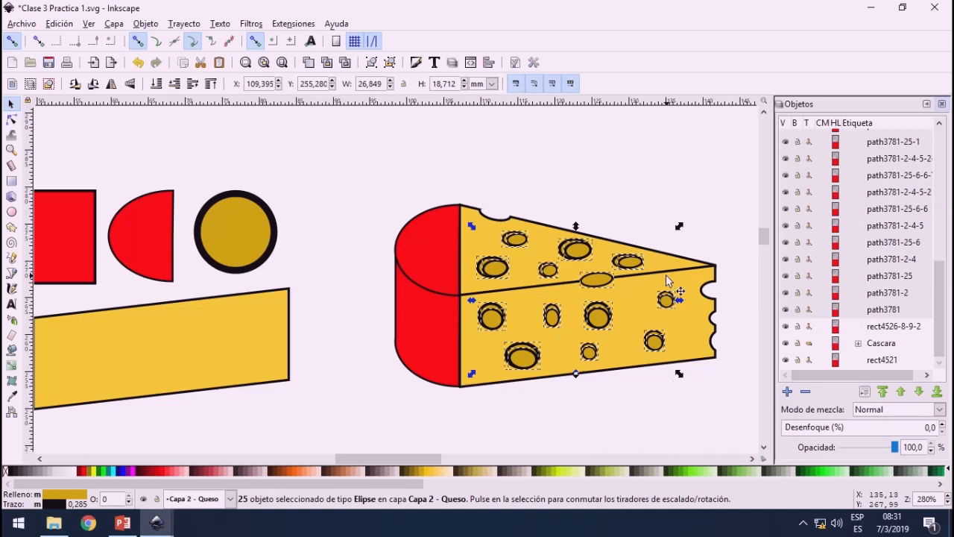
key(ctrl)
key(ctrl+g)
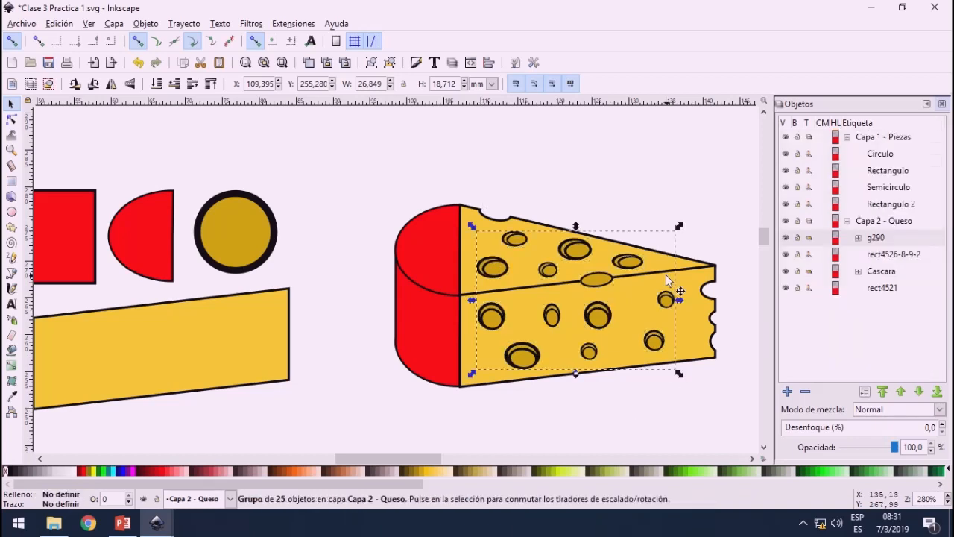
Step: Rename the new group of cheese holes as Circulos
double_click(882, 238)
text(Circulos)
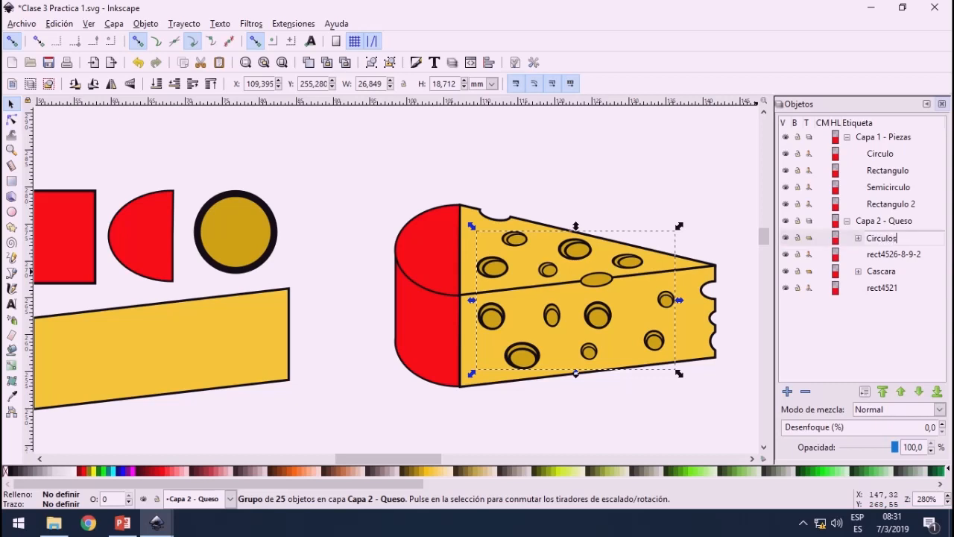
key(Return)
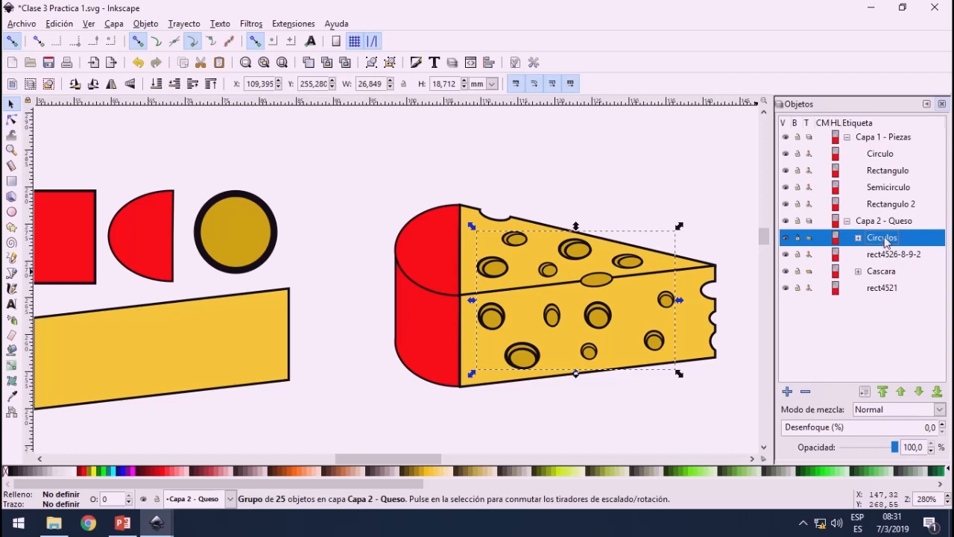
Step: Select Capa 2 - Queso, Circulos and rect4526-8-9-2 in turn to check what each entry contains, and clear the selection
click(882, 222)
click(881, 238)
click(887, 255)
click(882, 223)
click(882, 239)
click(888, 255)
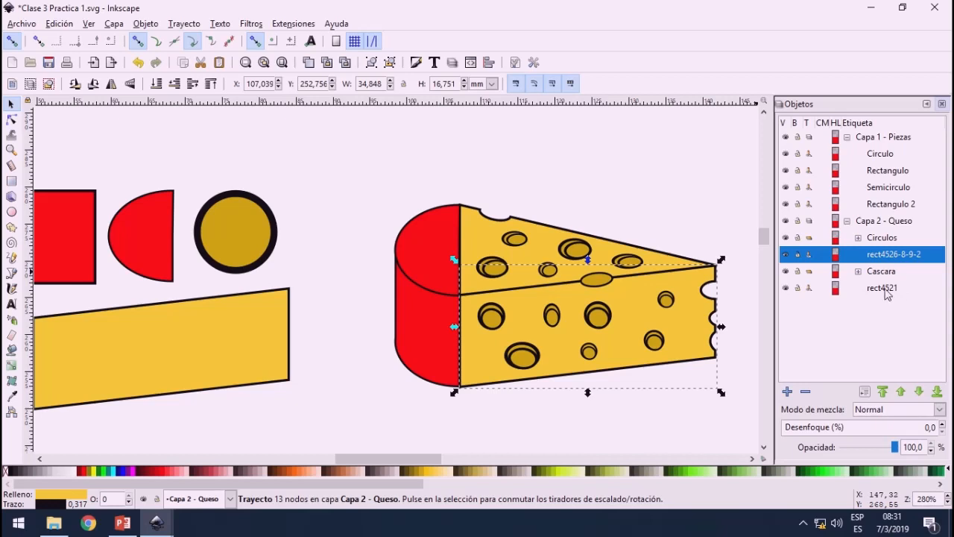
click(681, 195)
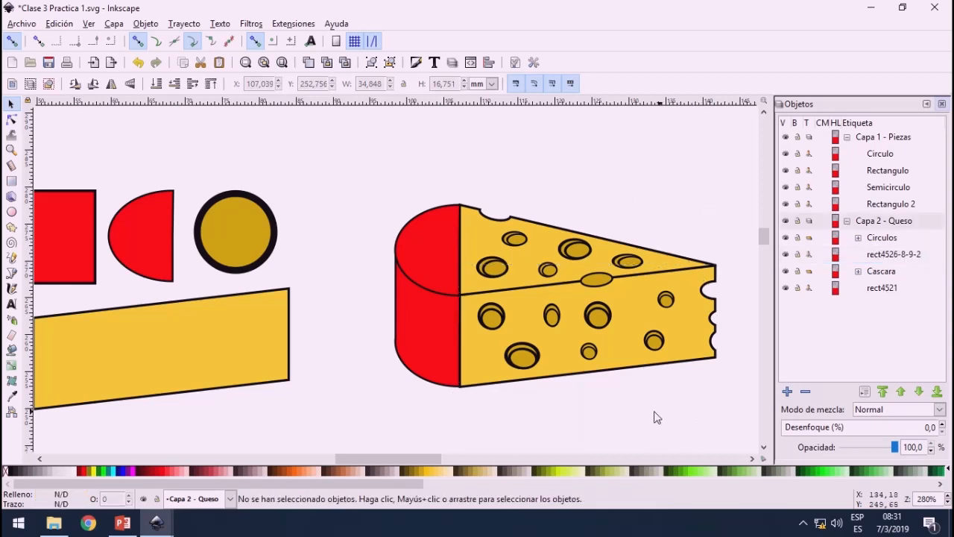
Step: Box-select the yellow faces of the cheese together with the Circulos group, and clear the selection
drag(427, 459, 448, 454)
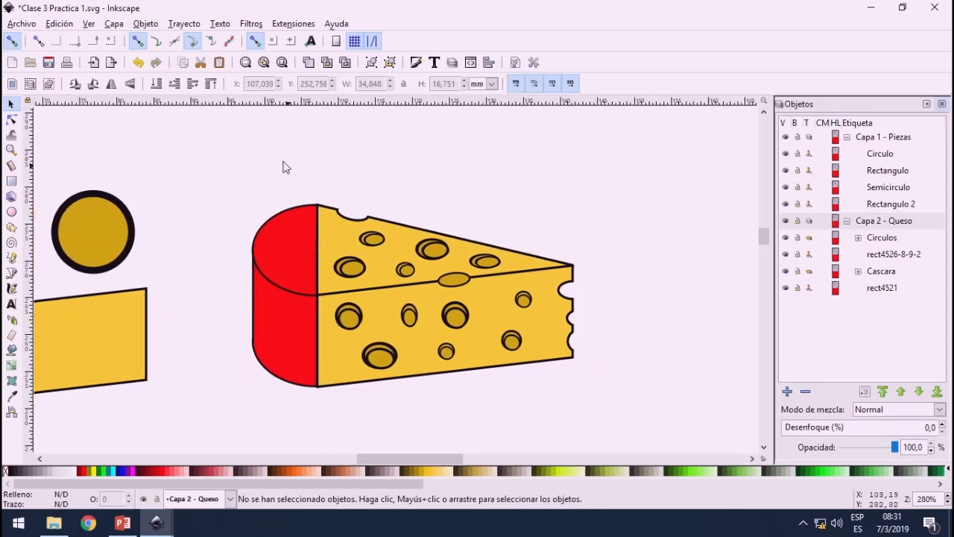
drag(272, 151, 620, 415)
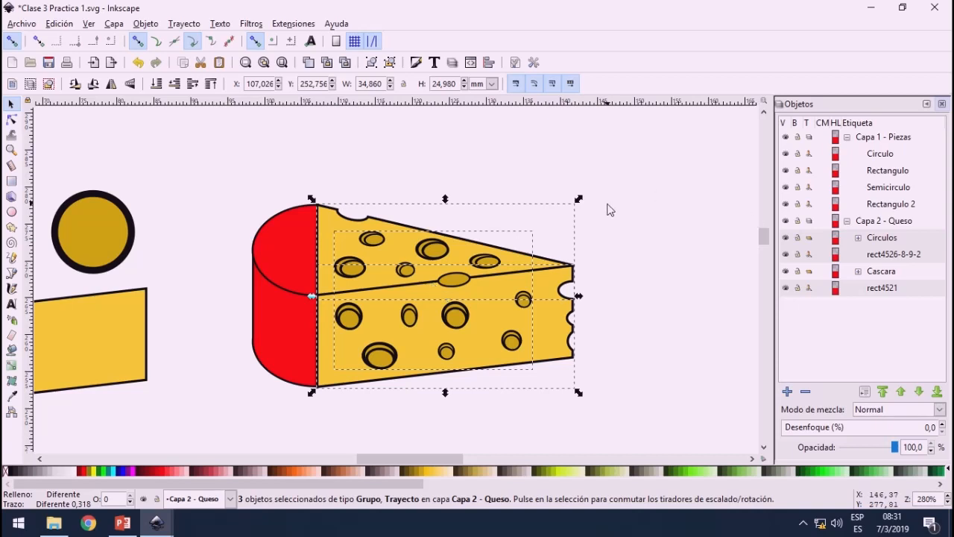
click(619, 345)
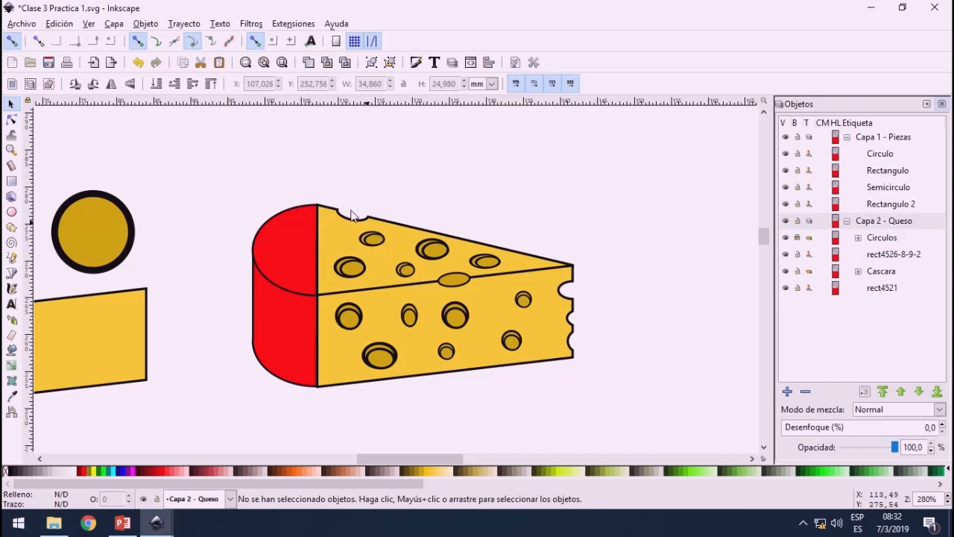
Step: With the Circulos group locked, box-select the two yellow faces rect4526-8-9-2 and rect4521 and group them
drag(291, 162, 664, 345)
scroll(536, 384, up, 4)
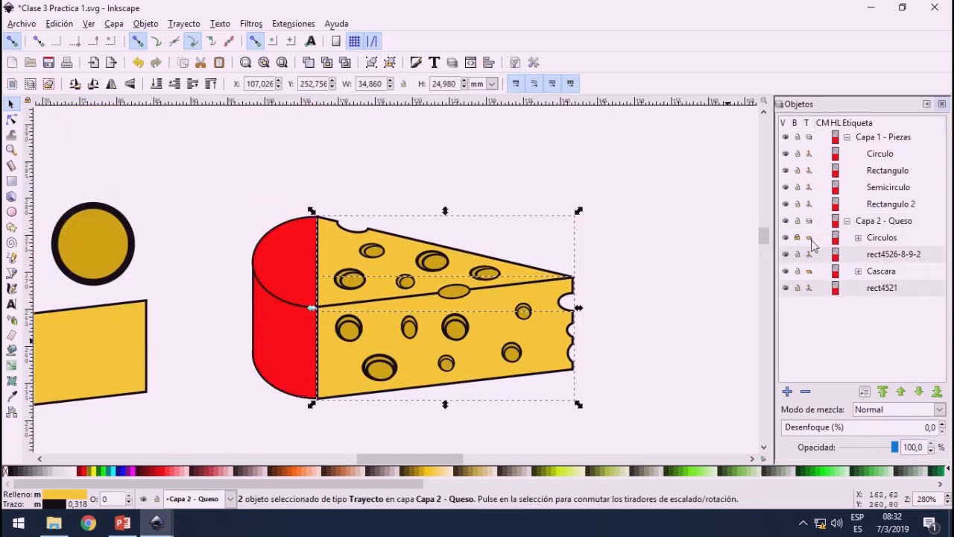
key(ctrl+g)
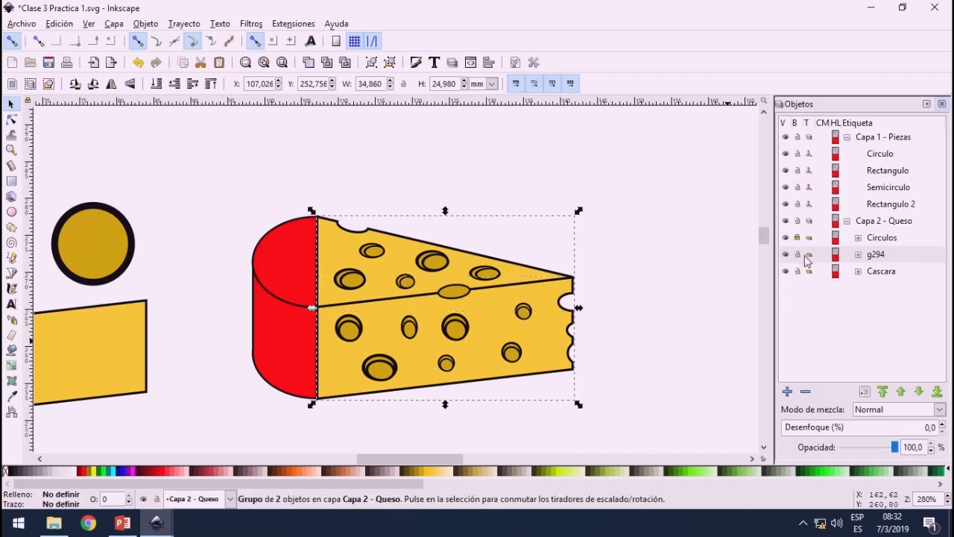
Step: Rename the group of the two yellow faces as Rectangulos
double_click(878, 257)
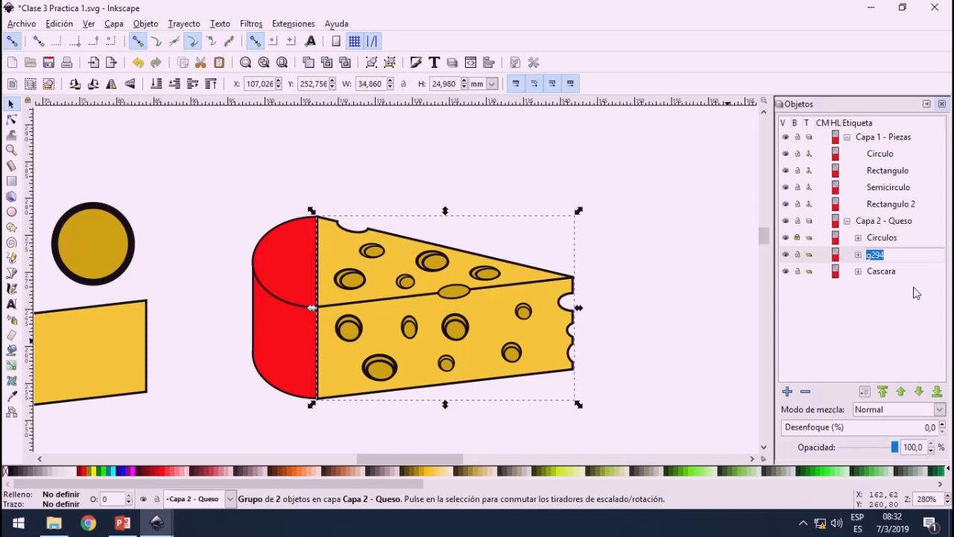
text(Rectangulos)
key(Return)
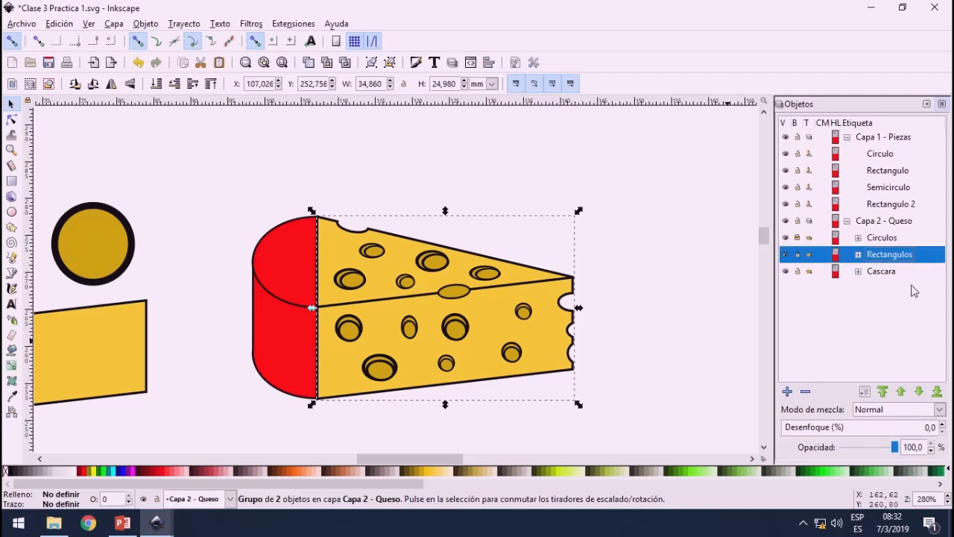
Step: Send the Circulos group to the bottom of the layer Capa 2 - Queso, behind the other groups
click(846, 221)
click(847, 221)
click(872, 240)
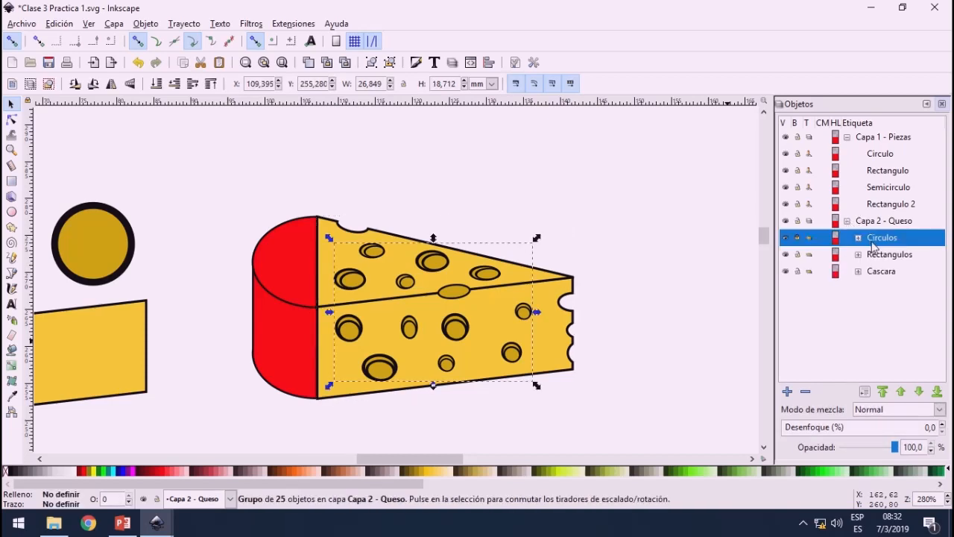
click(936, 393)
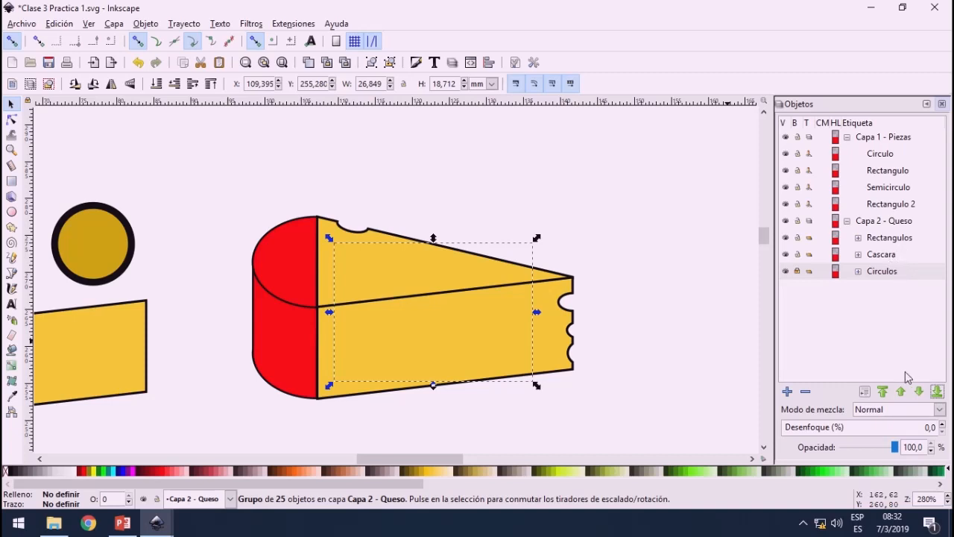
Step: Raise the Circulos group two levels, back above Rectangulos and Cascara, and clear the selection
click(883, 273)
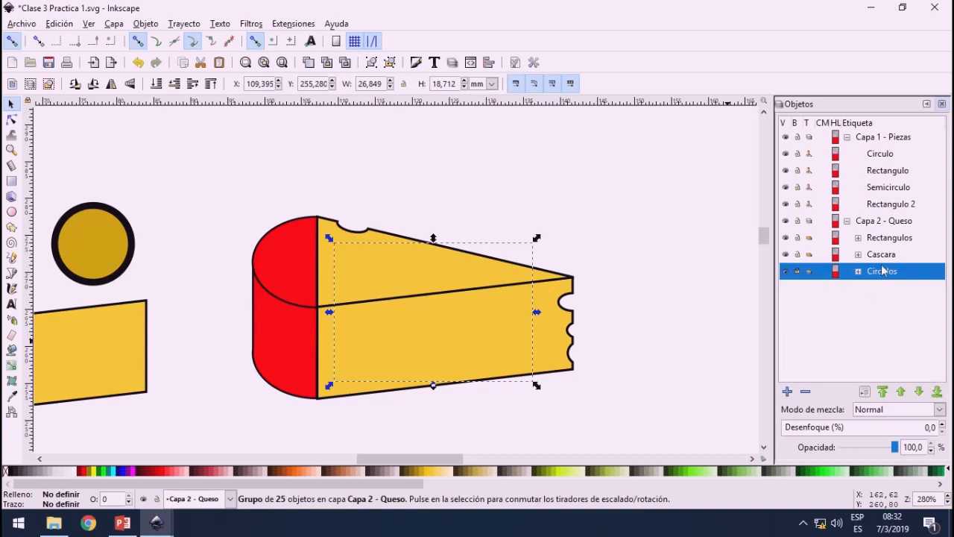
click(902, 392)
click(902, 392)
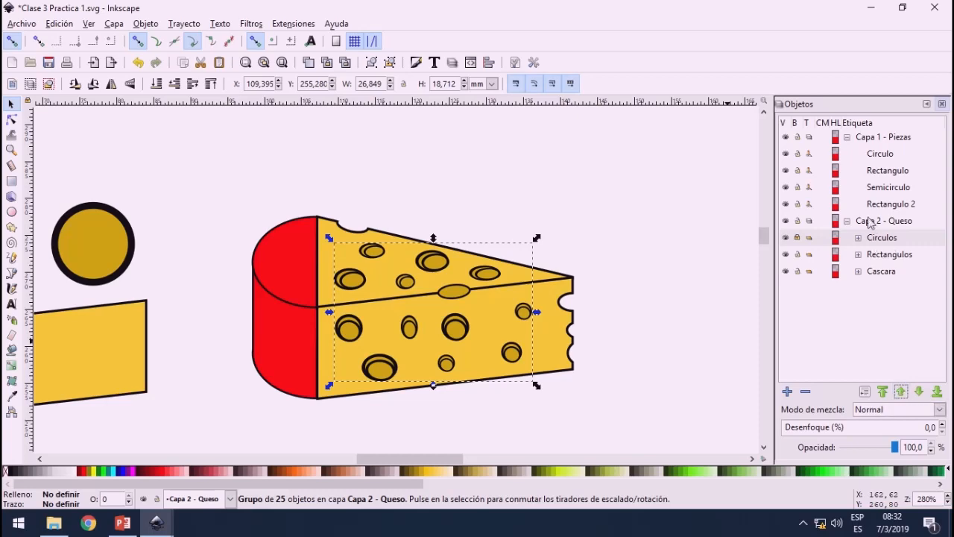
click(848, 220)
click(847, 221)
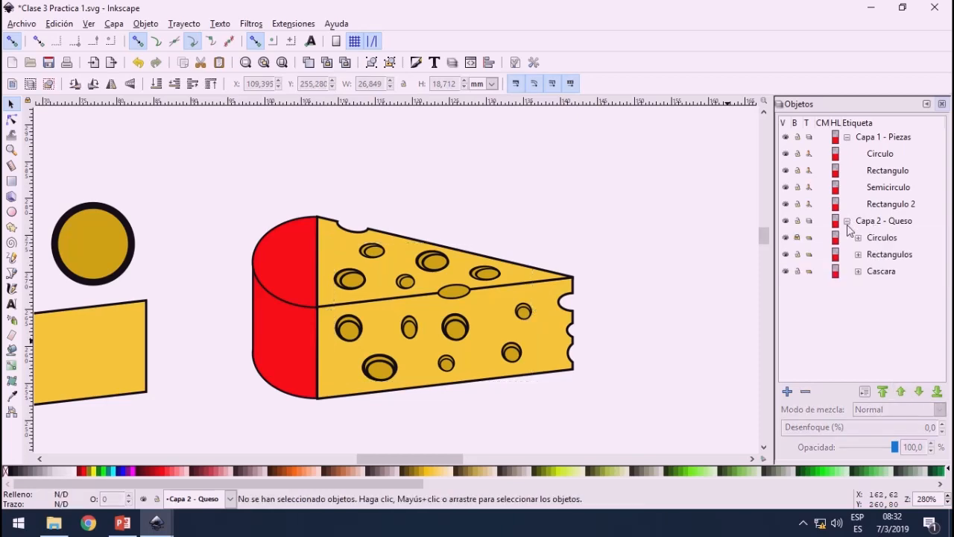
Step: Box-select the four separate pieces and move them closer to the cheese, to about X 56.8 mm, Y 252.8 mm
scroll(175, 268, down, 4)
scroll(100, 252, up, 3)
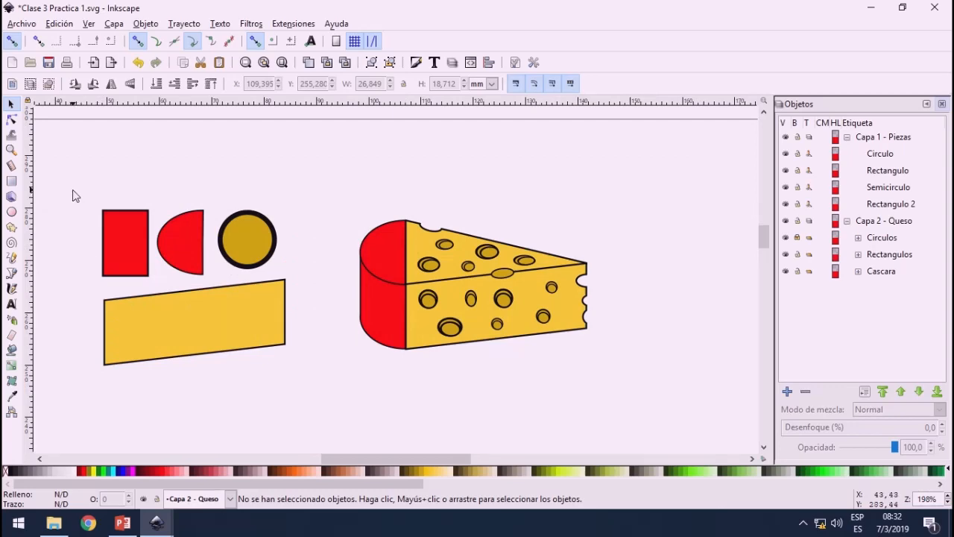
drag(73, 194, 307, 414)
drag(251, 337, 289, 325)
Step: Collapse both layers and send the layer Capa 1 - Piezas to the bottom, below Capa 2 - Queso
click(884, 138)
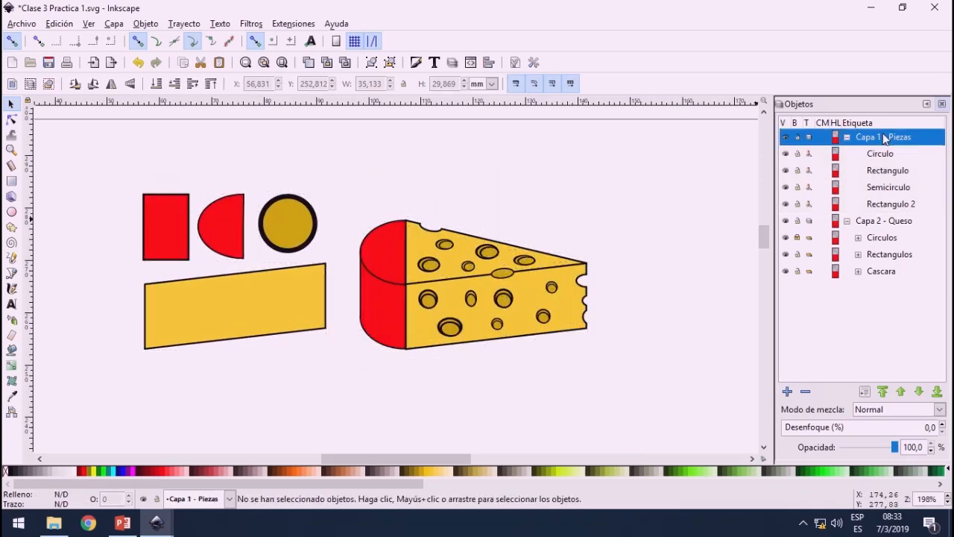
click(847, 137)
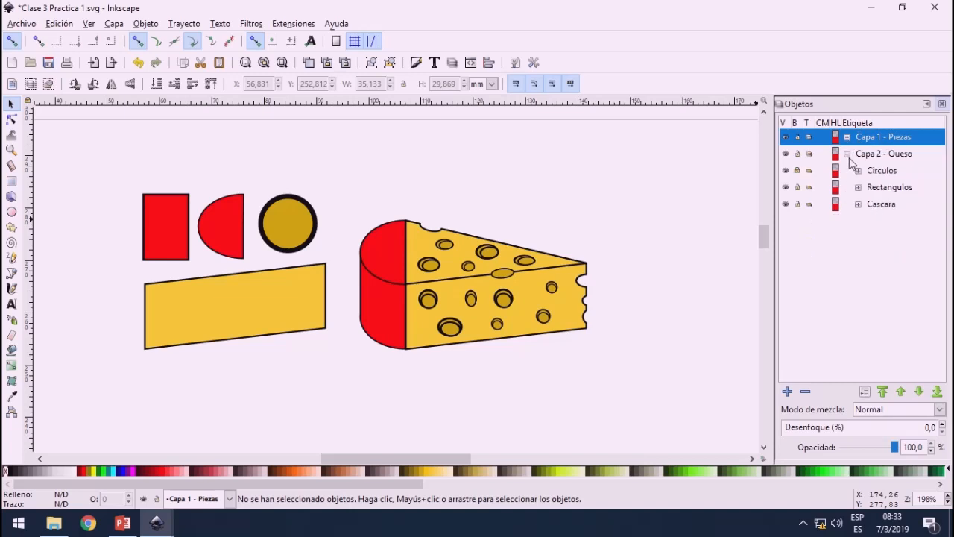
click(847, 155)
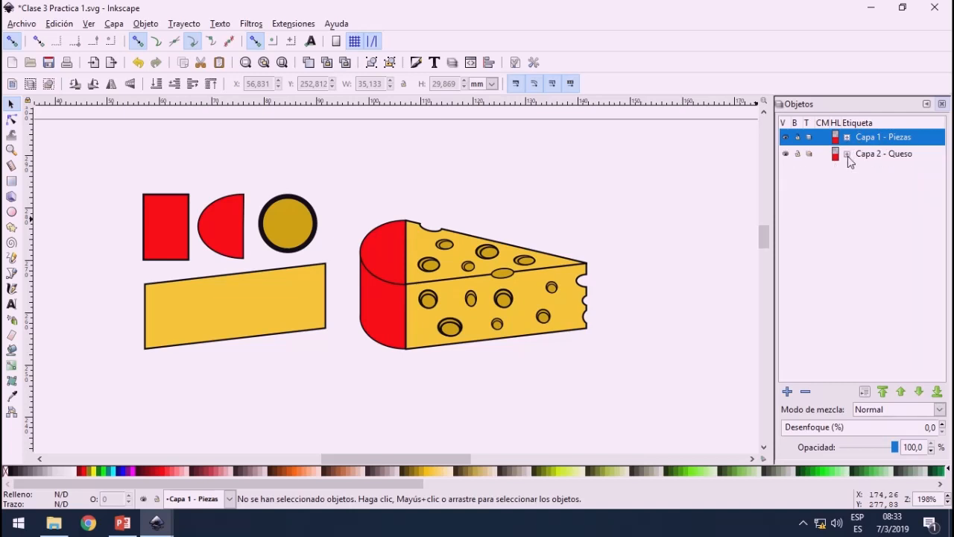
click(937, 391)
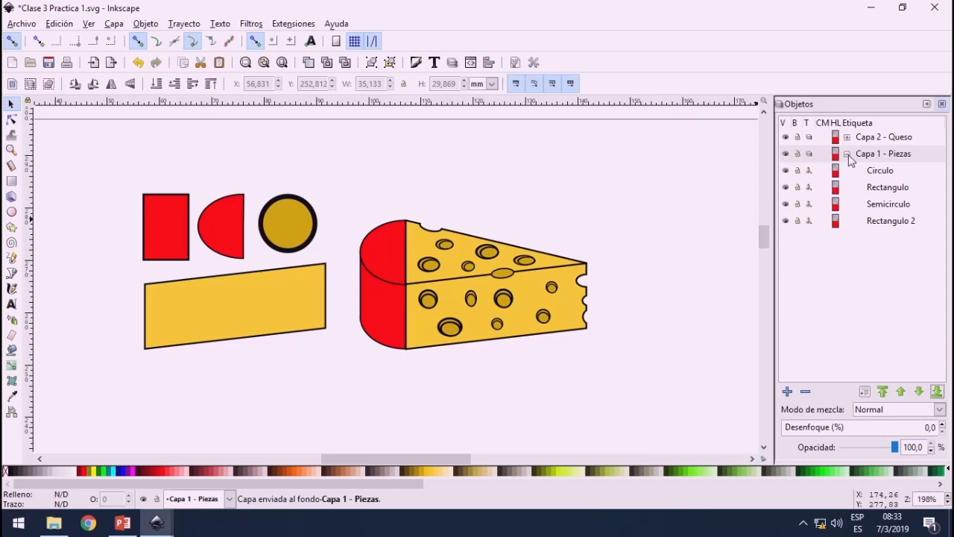
click(848, 154)
click(867, 154)
Step: Box-select the four pieces of Capa 1 - Piezas, move them to about X 55.1 mm, Y 249.7 mm, and deselect them
drag(119, 156, 396, 415)
mouse_move(290, 313)
mouse_down()
mouse_move(564, 332)
mouse_move(414, 293)
mouse_move(438, 278)
mouse_move(279, 291)
mouse_move(280, 317)
mouse_up()
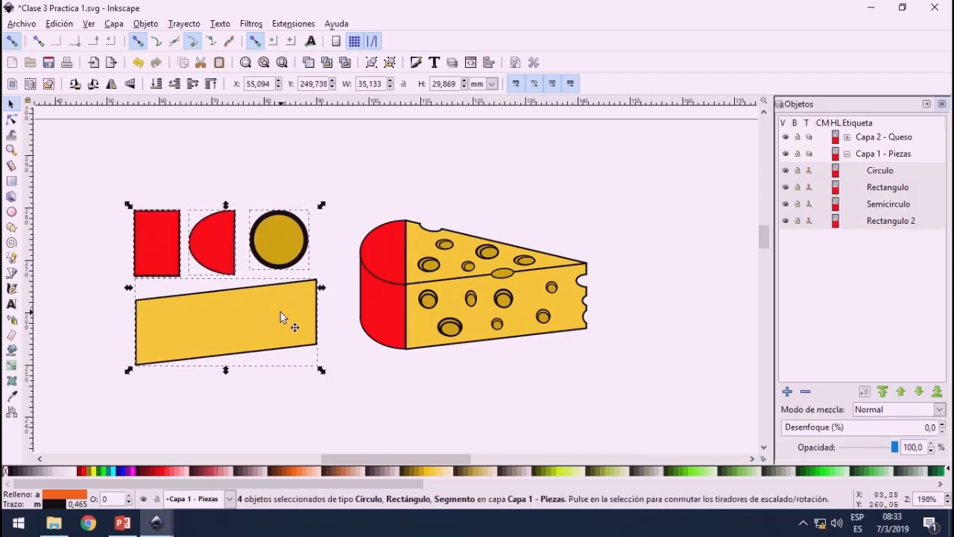
click(86, 181)
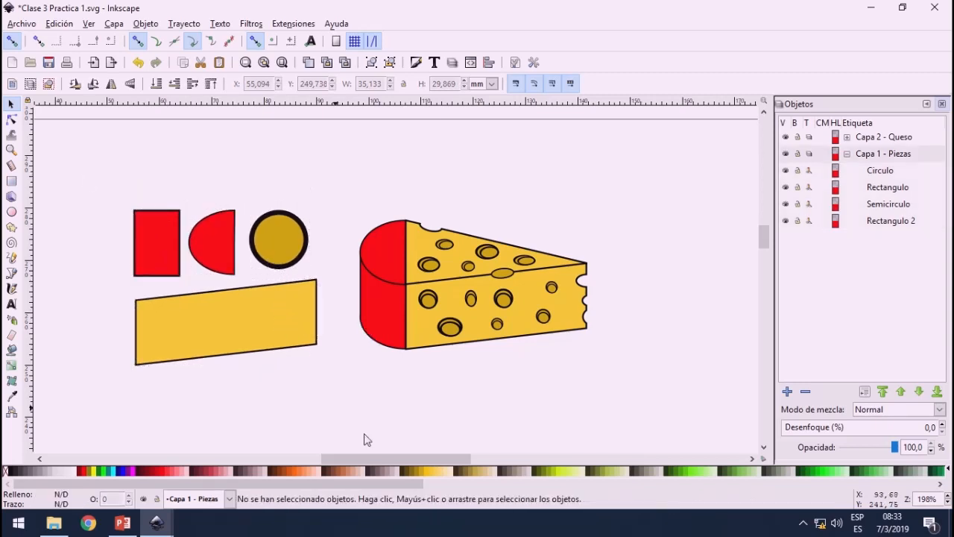
Step: Box-select the four separate pieces, set their blend mode to Multiplicar and move them over the cheese, to about X 89.6 mm, Y 253.6 mm
mouse_move(380, 458)
mouse_down()
mouse_move(355, 449)
mouse_move(372, 462)
mouse_up()
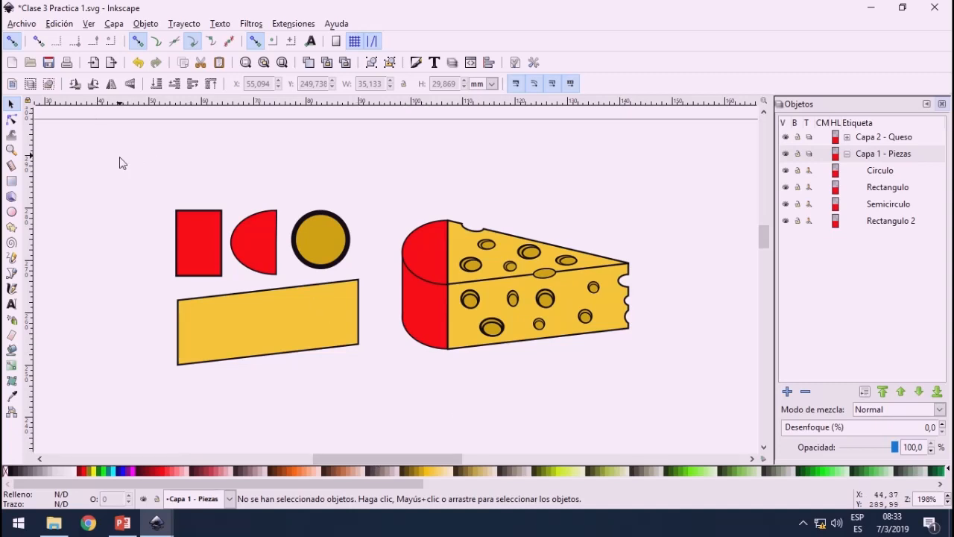
drag(120, 156, 395, 408)
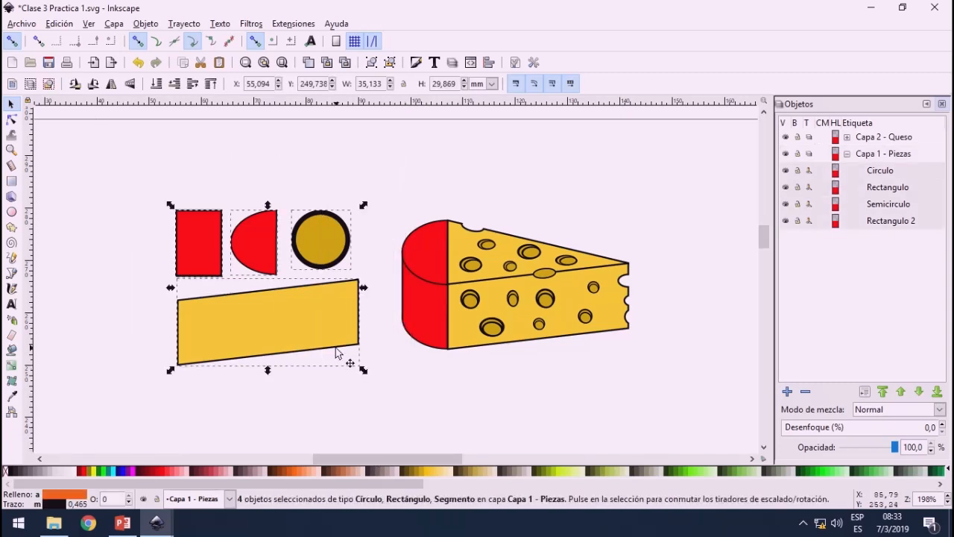
drag(285, 313, 324, 328)
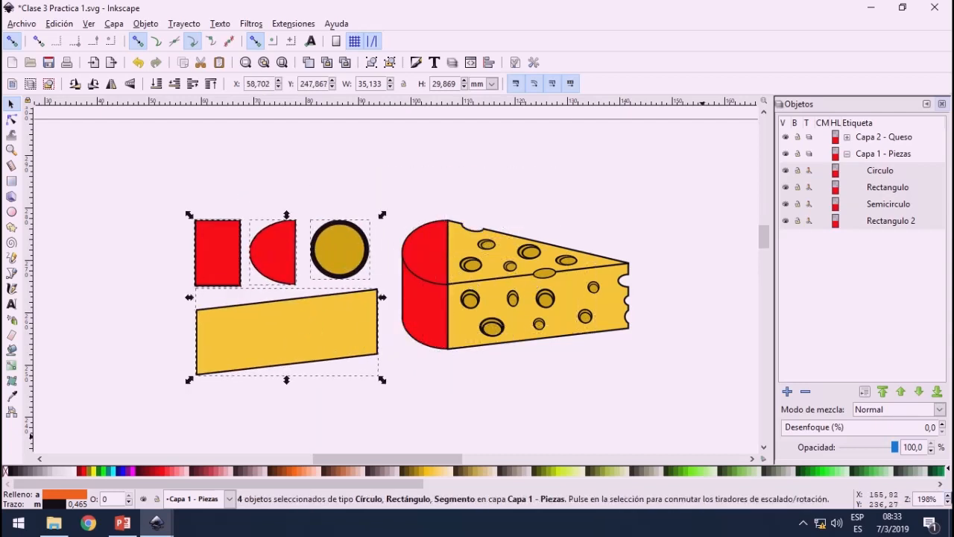
click(915, 412)
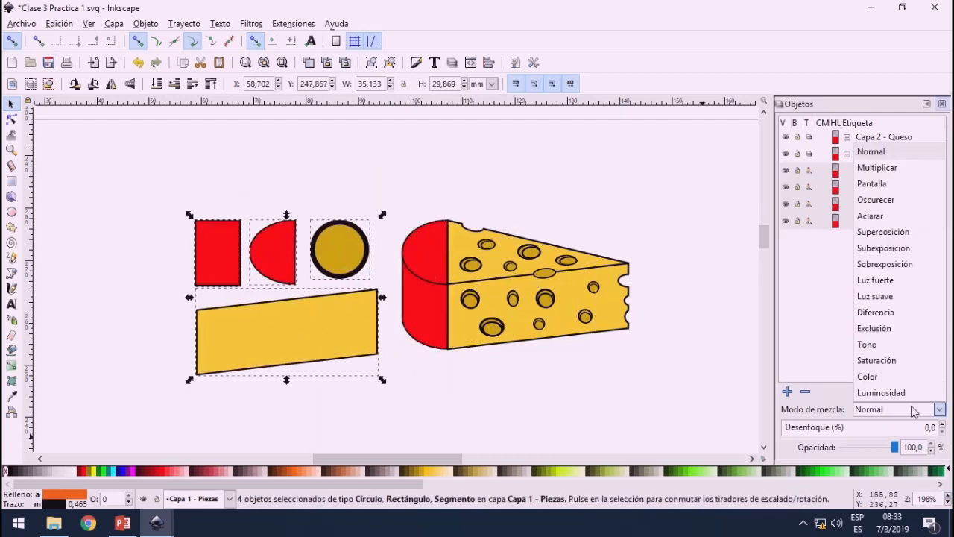
click(877, 168)
drag(288, 344, 456, 304)
Step: Raise the layer Capa 1 - Piezas to the top and shift Rectangulo 2 slightly, to about X 87.6 mm, Y 252.0 mm
click(871, 156)
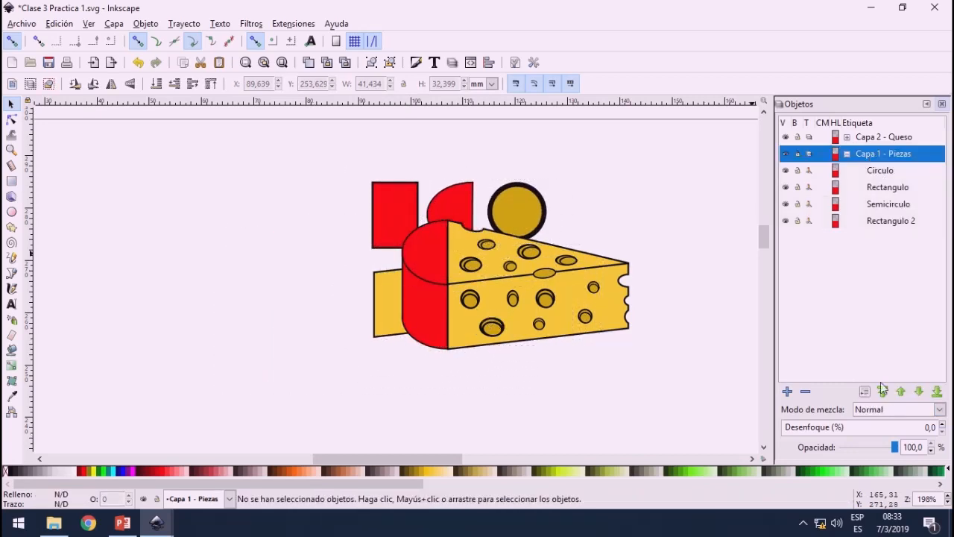
click(883, 391)
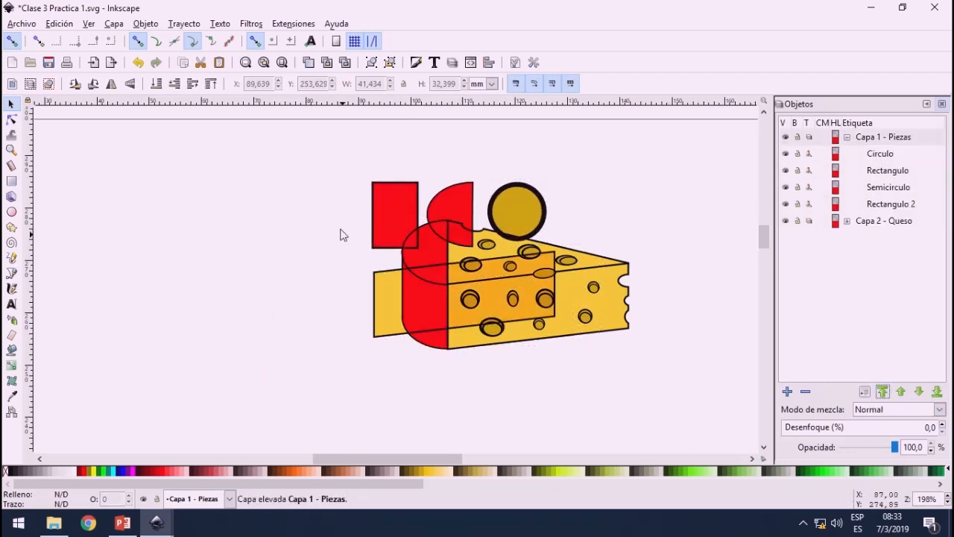
drag(325, 167, 571, 399)
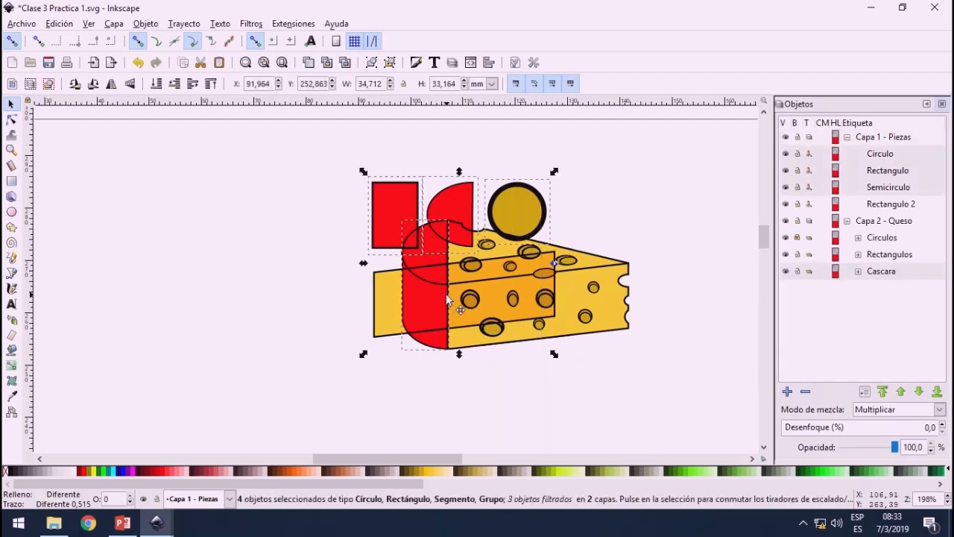
drag(456, 306, 434, 300)
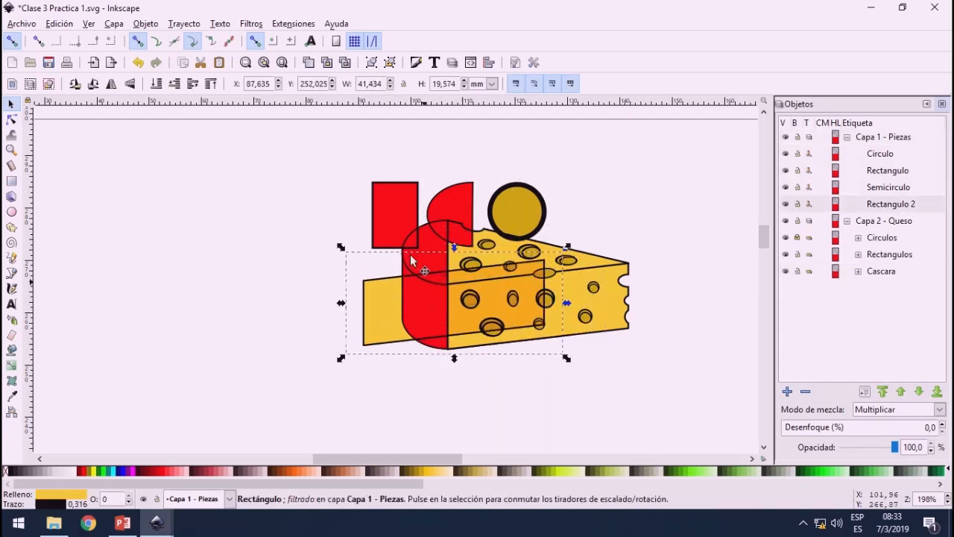
Step: Try the Pantalla blend mode on the box-selected pieces and the Cascara group, and undo it
drag(313, 142, 564, 427)
click(898, 414)
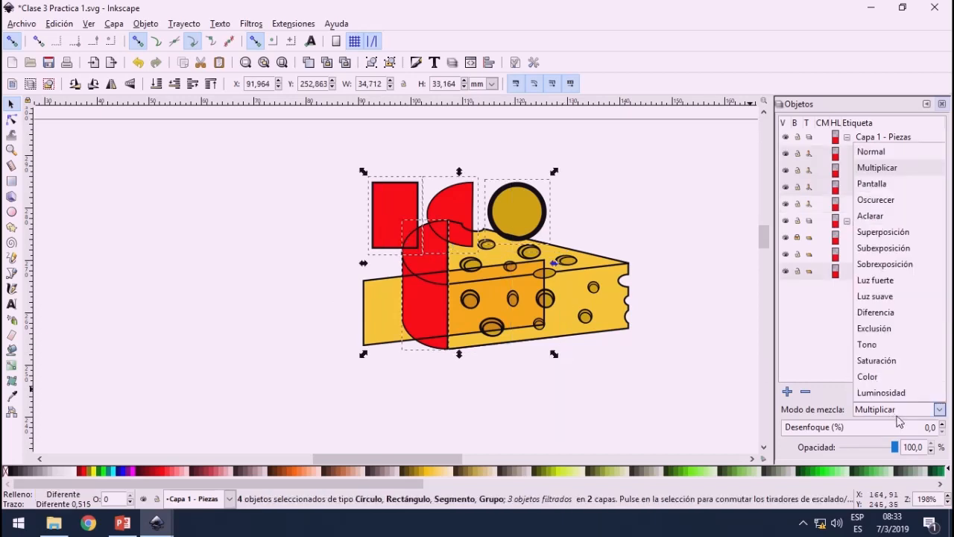
click(872, 185)
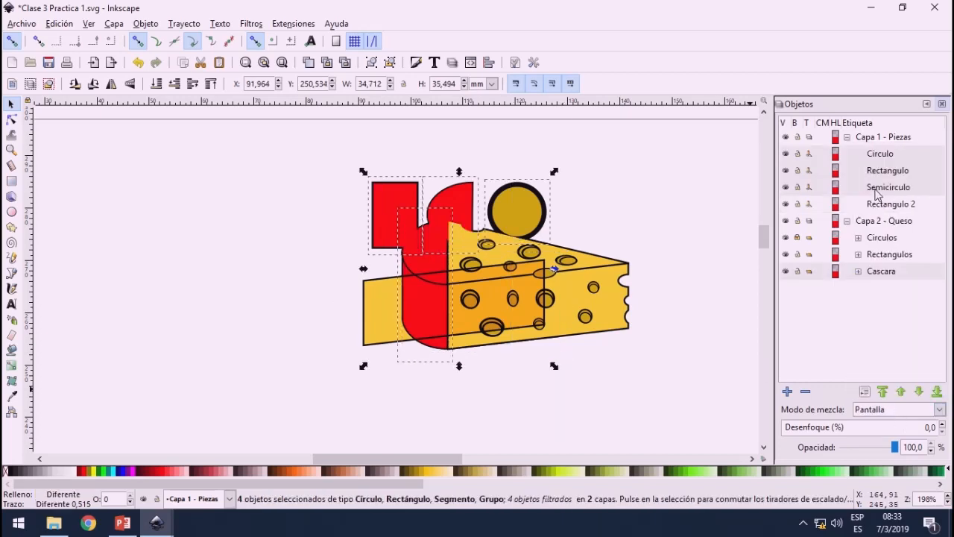
key(ctrl+z)
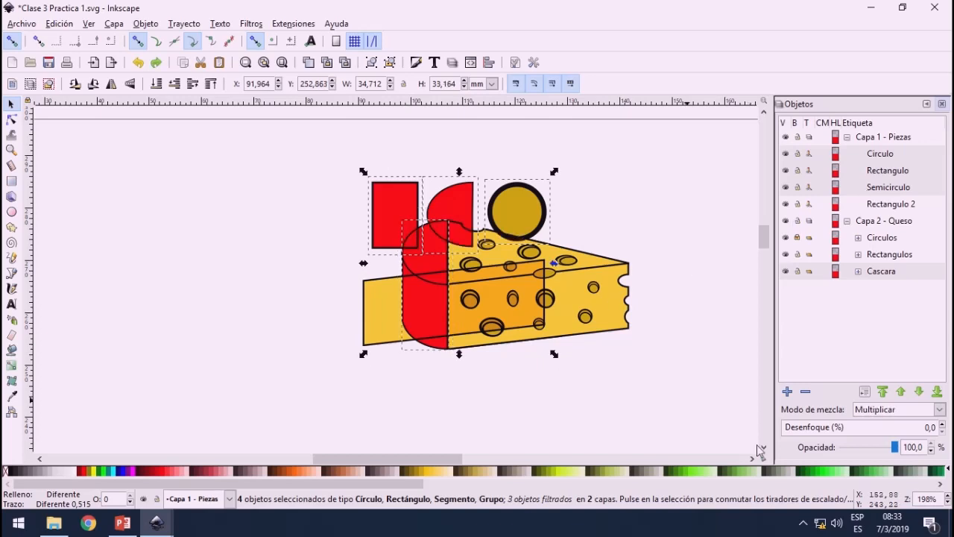
click(908, 414)
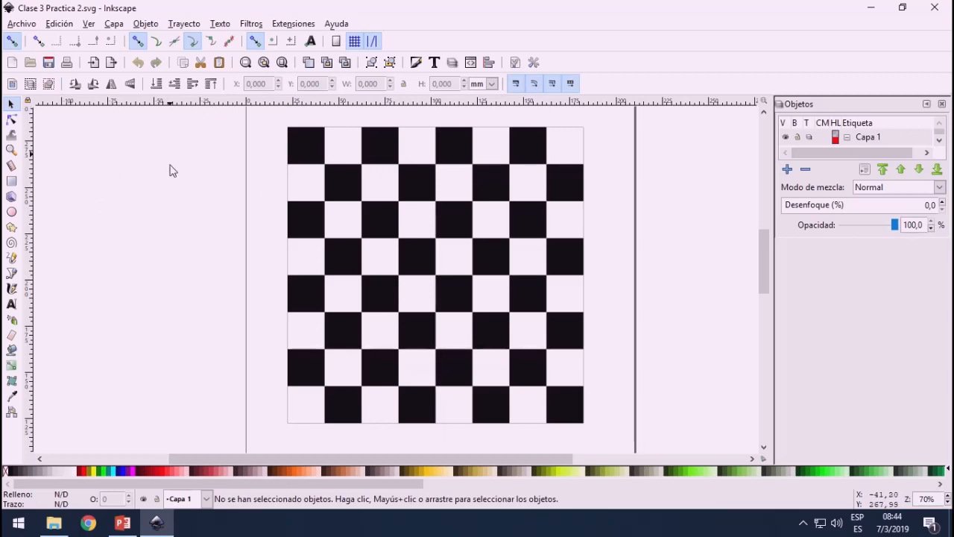
click(152, 25)
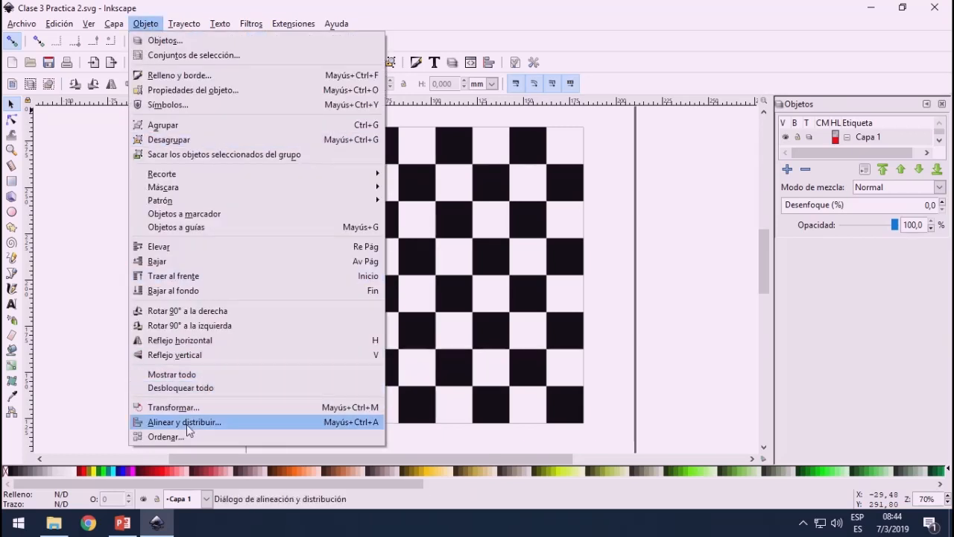
click(630, 267)
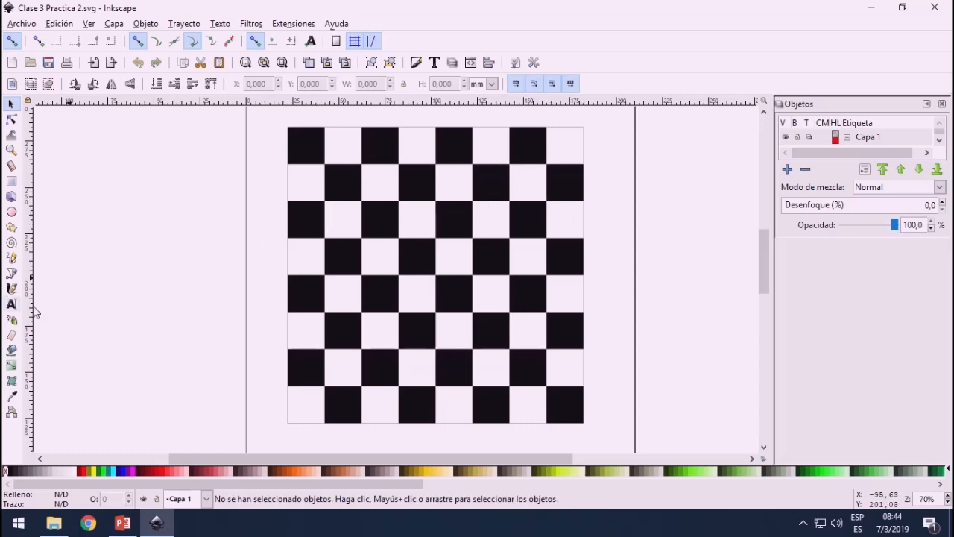
scroll(110, 277, up, 1)
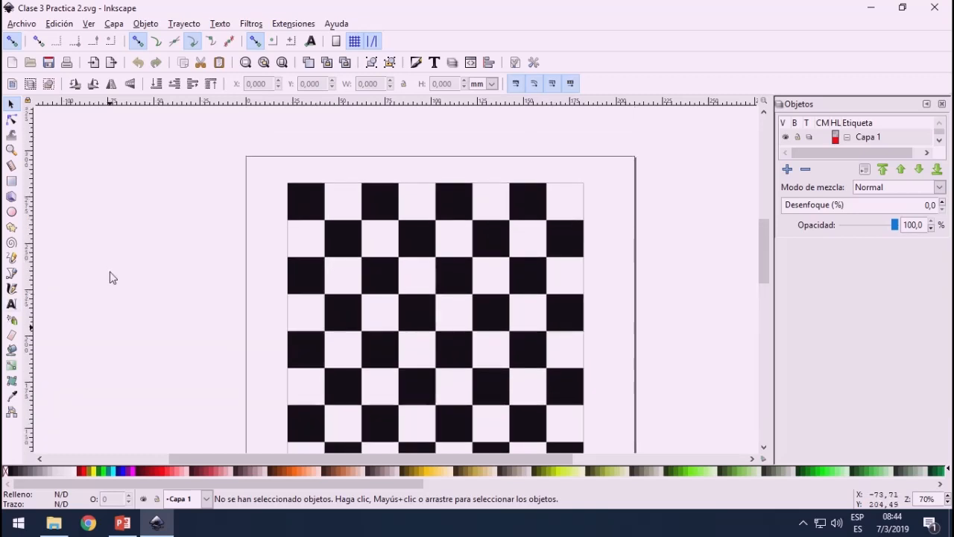
scroll(211, 300, down, 2)
scroll(211, 302, up, 2)
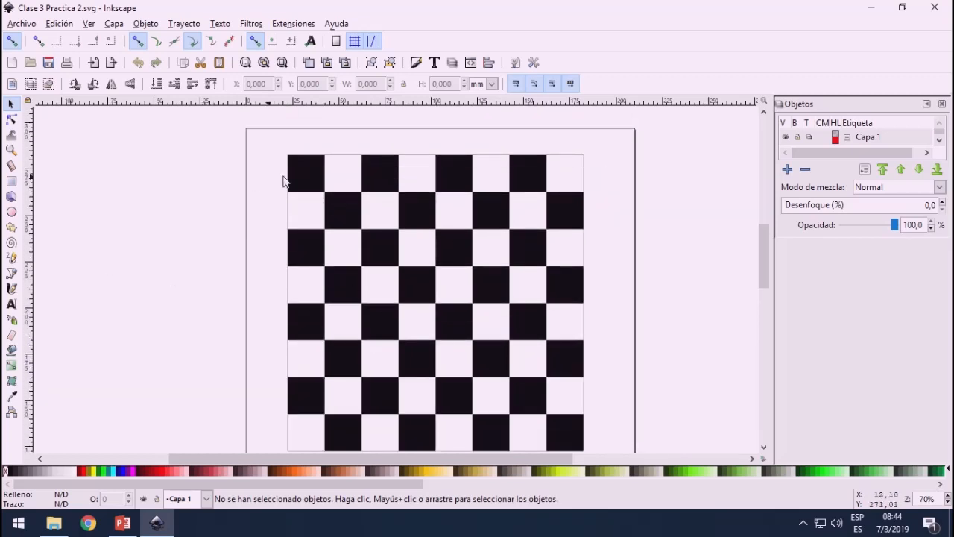
mouse_move(298, 172)
mouse_down()
mouse_move(410, 170)
mouse_move(298, 168)
mouse_move(303, 174)
mouse_up()
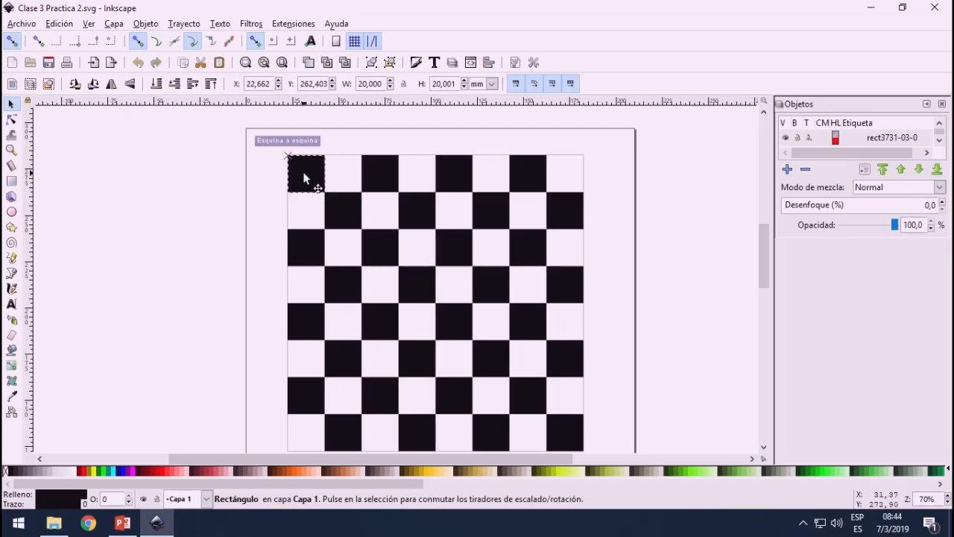
click(235, 139)
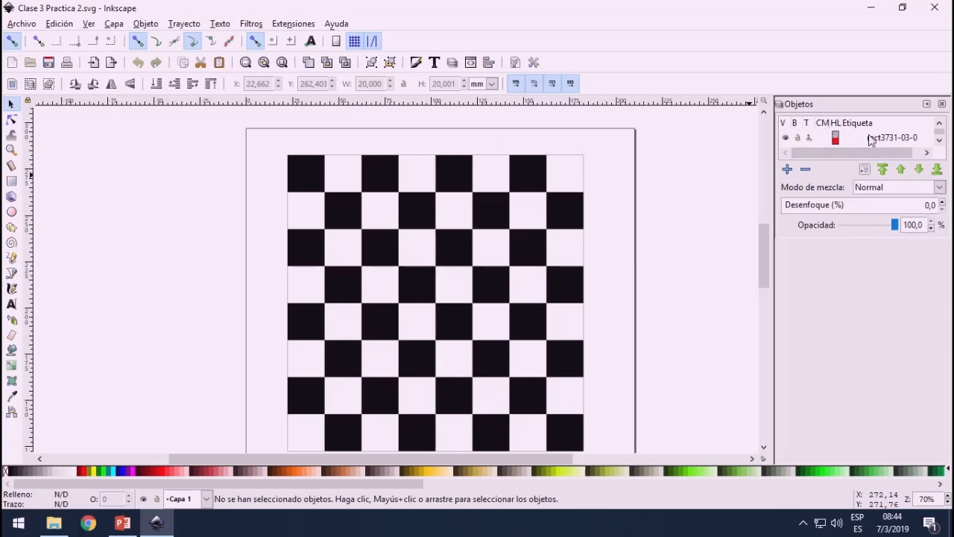
Step: Enlarge the Objetos dialog downwards and show the objects of Capa 1 from the start of the list
scroll(871, 140, down, 5)
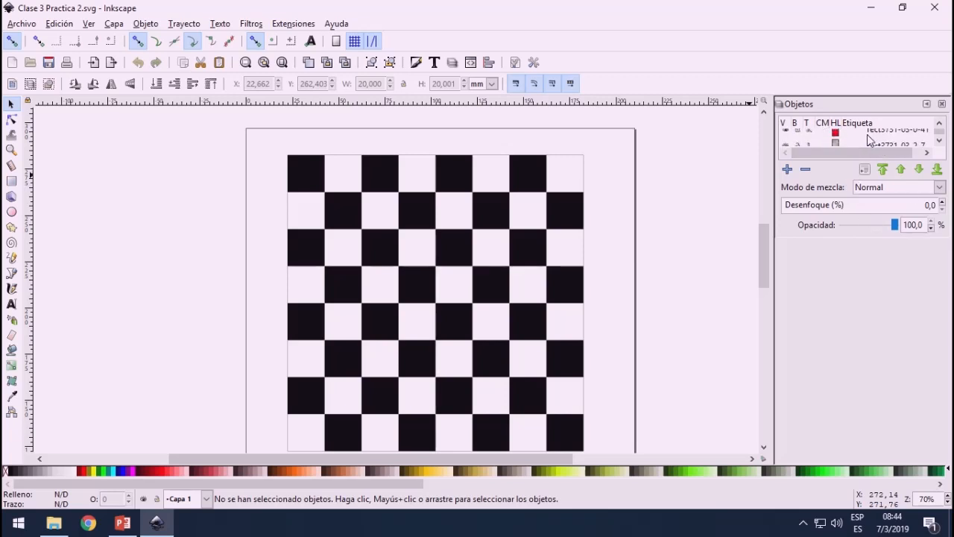
scroll(870, 140, down, 3)
drag(939, 132, 940, 130)
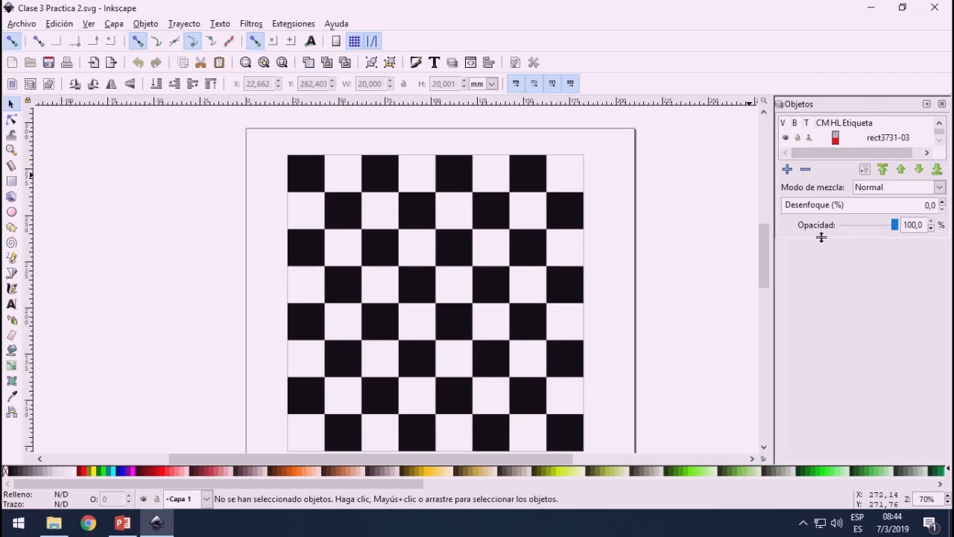
drag(821, 237, 829, 469)
scroll(912, 291, up, 10)
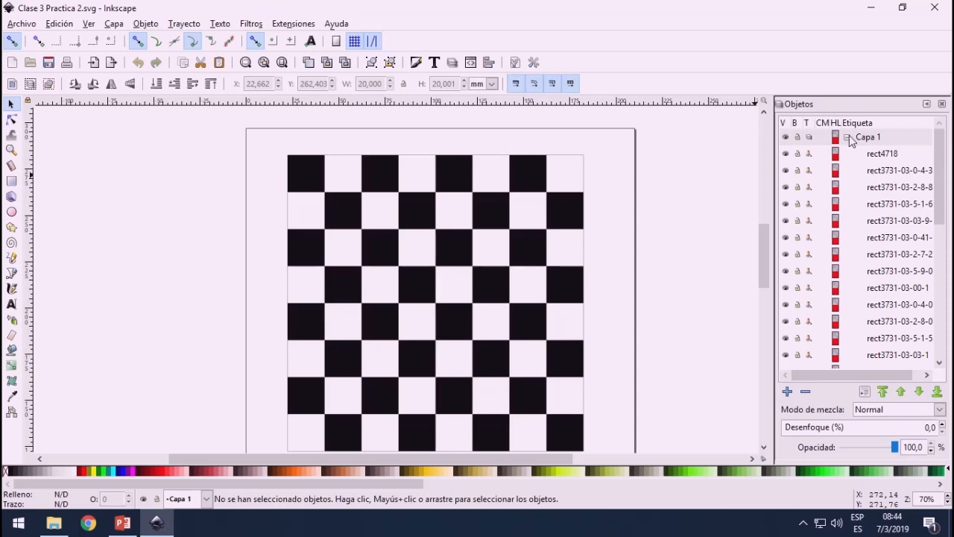
click(849, 138)
click(848, 138)
click(848, 137)
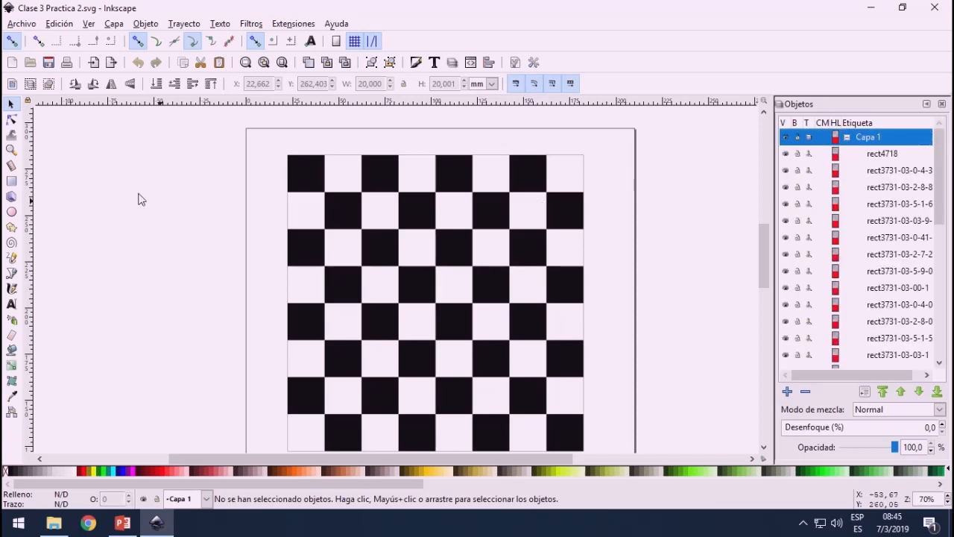
Step: Delete the thin outline rectangle around the chessboard
click(333, 157)
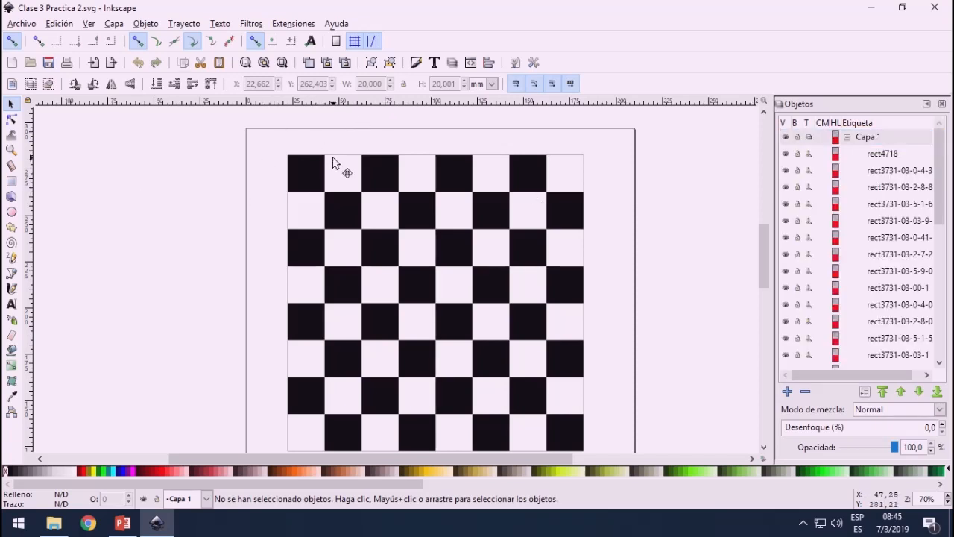
click(333, 162)
key(Delete)
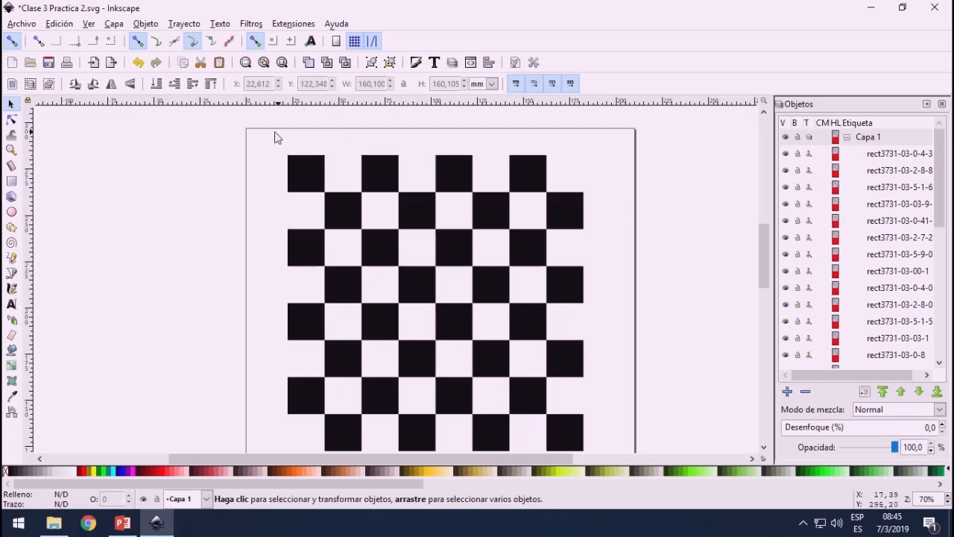
Step: Delete all black squares except the lower-right one and move that to about X 30.4 mm, Y 264.1 mm, near the page's upper-left corner
drag(254, 135, 553, 458)
key(Delete)
drag(498, 146, 618, 403)
key(Delete)
drag(574, 438, 328, 179)
click(399, 159)
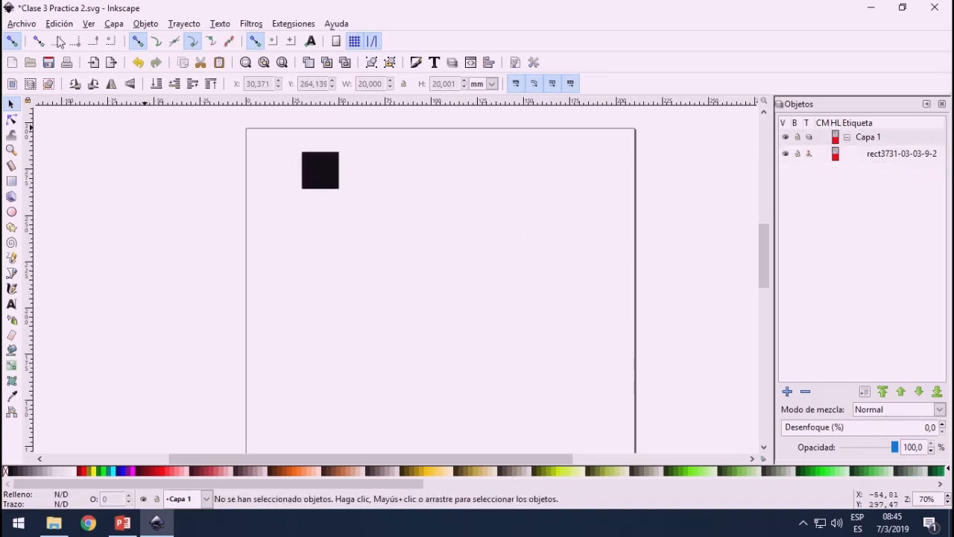
Step: Open the Transformar dialog and close the Objetos dialog
click(91, 24)
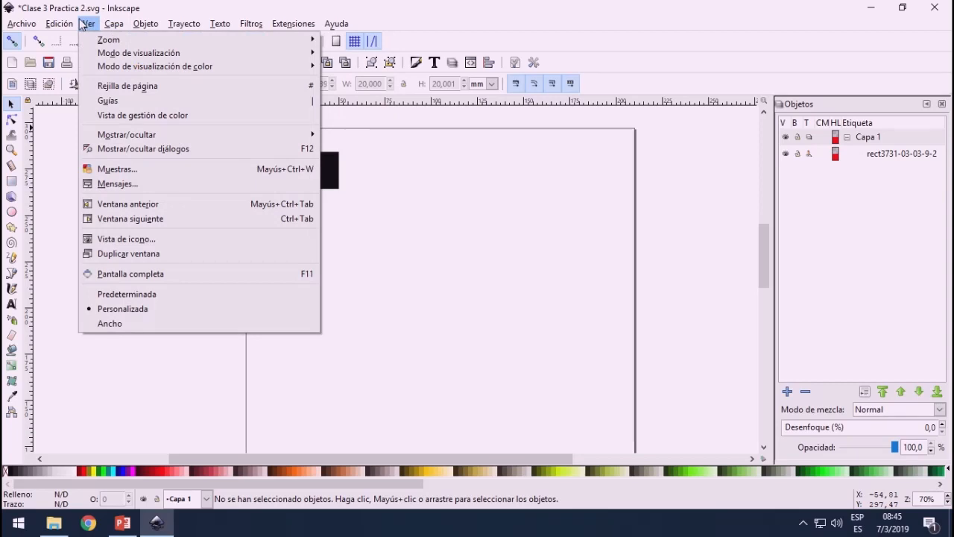
mouse_move(145, 24)
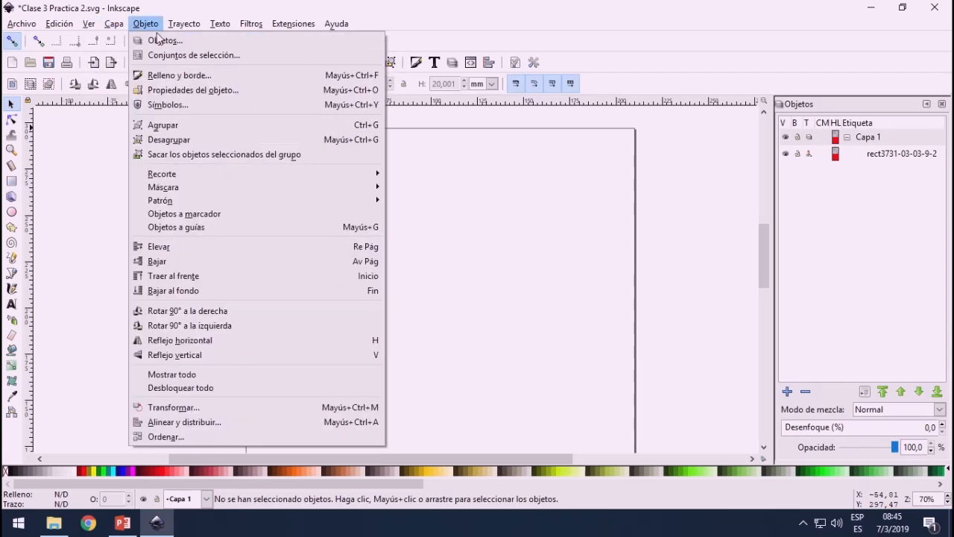
click(207, 413)
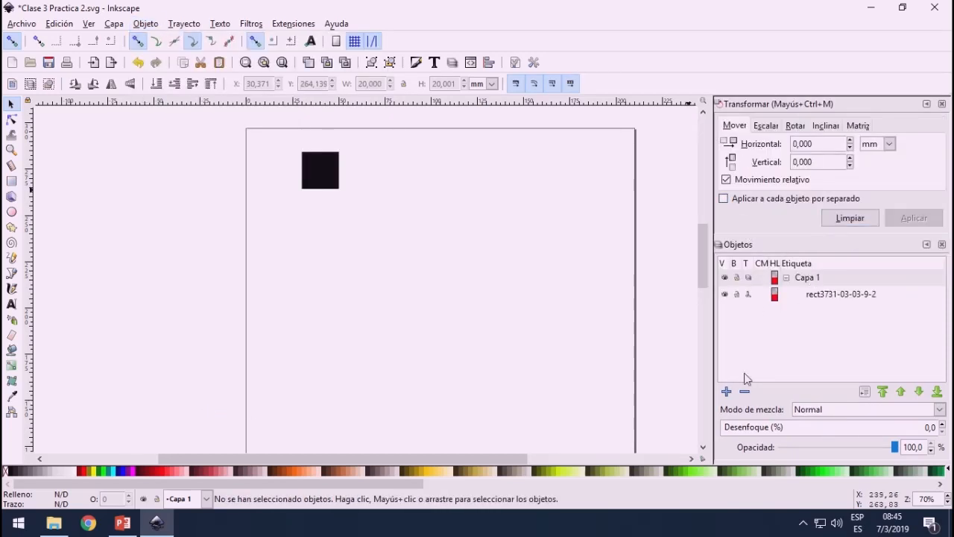
click(941, 244)
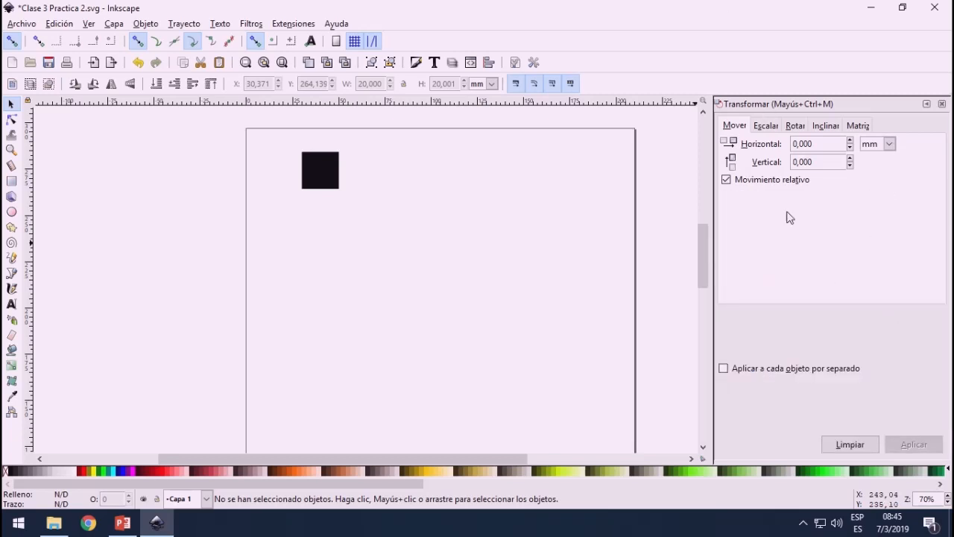
Step: Select the black square, enable snapping to the page border and move the square into the page's upper-left corner, at X 0, Y 276.999 mm
drag(263, 141, 391, 225)
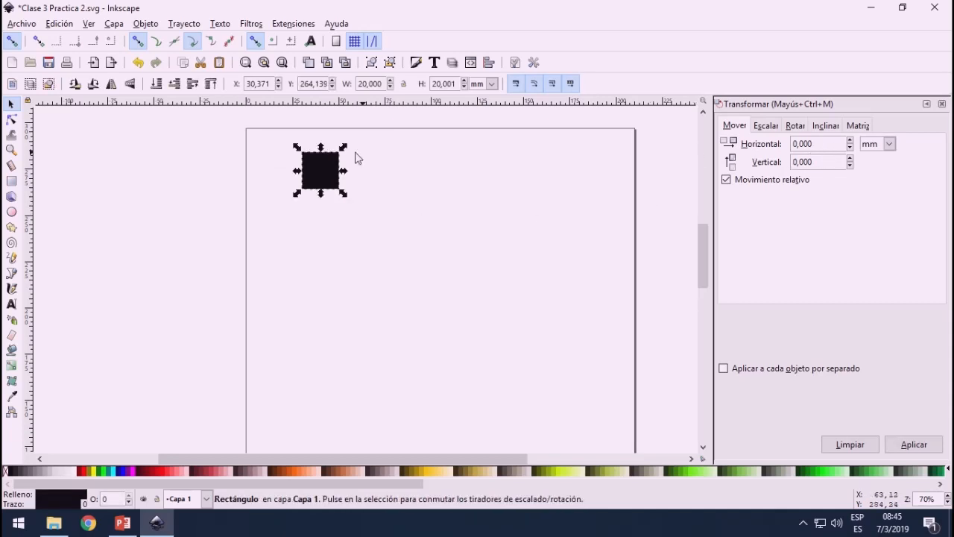
drag(328, 165, 274, 147)
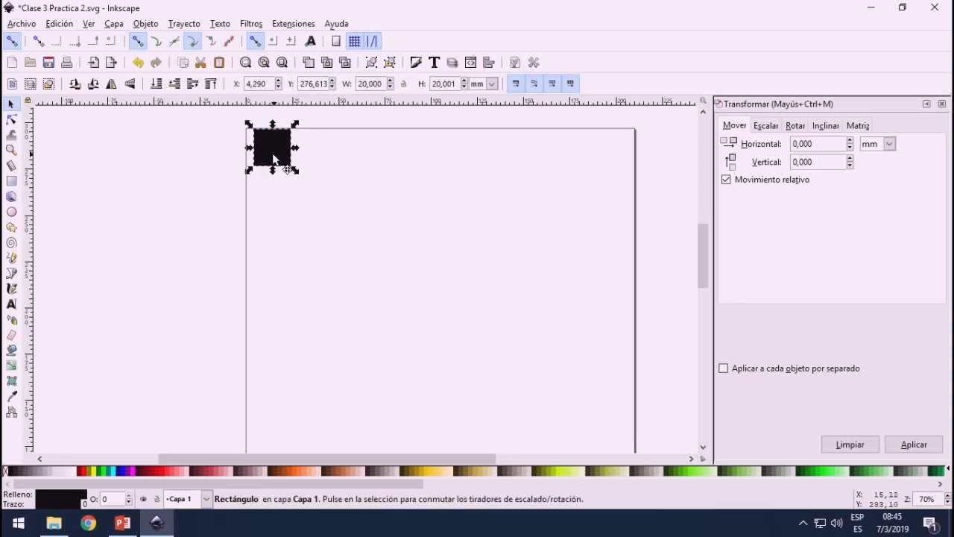
drag(277, 157, 292, 159)
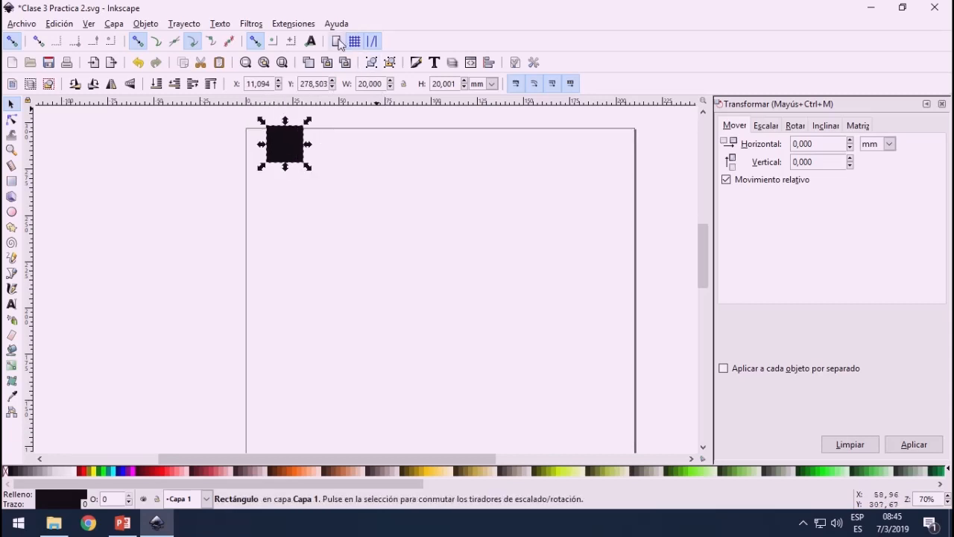
click(337, 41)
drag(291, 153, 273, 164)
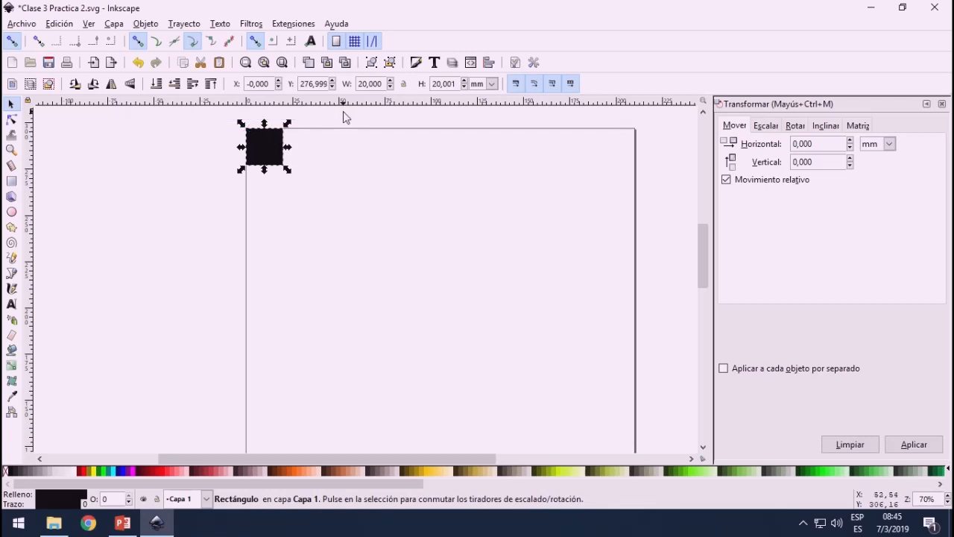
Step: Move the square 1 cm horizontally with a relative Transformar move, using centimetres as the unit
click(882, 148)
click(882, 232)
drag(819, 150, 786, 146)
text(1)
click(906, 447)
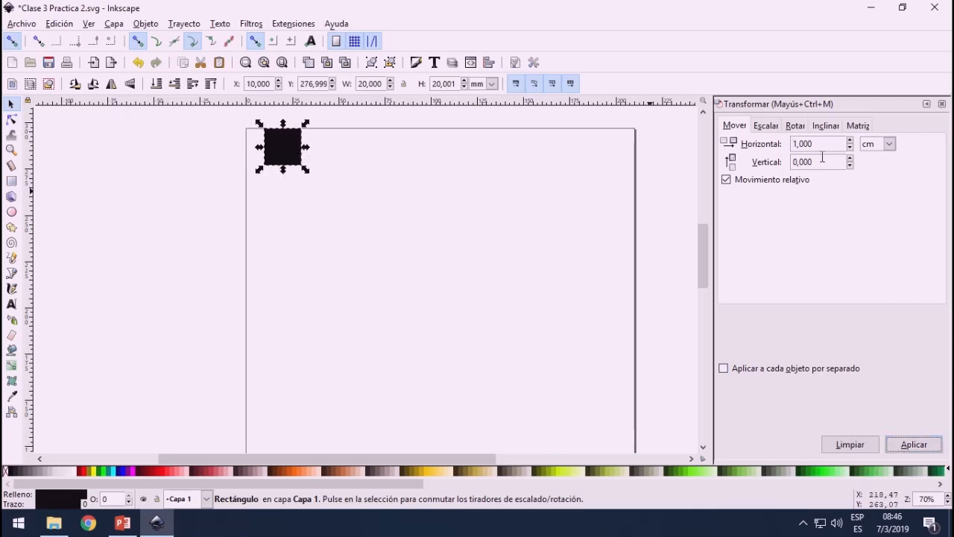
Step: Move the square relatively by 1 cm horizontally and -1 cm vertically with Transformar
click(793, 161)
text(-)
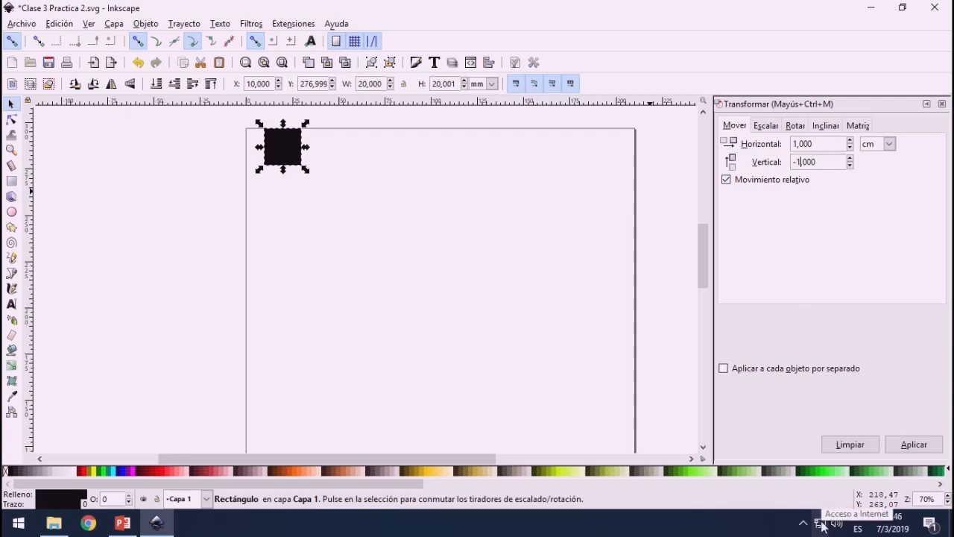
text(1)
click(921, 445)
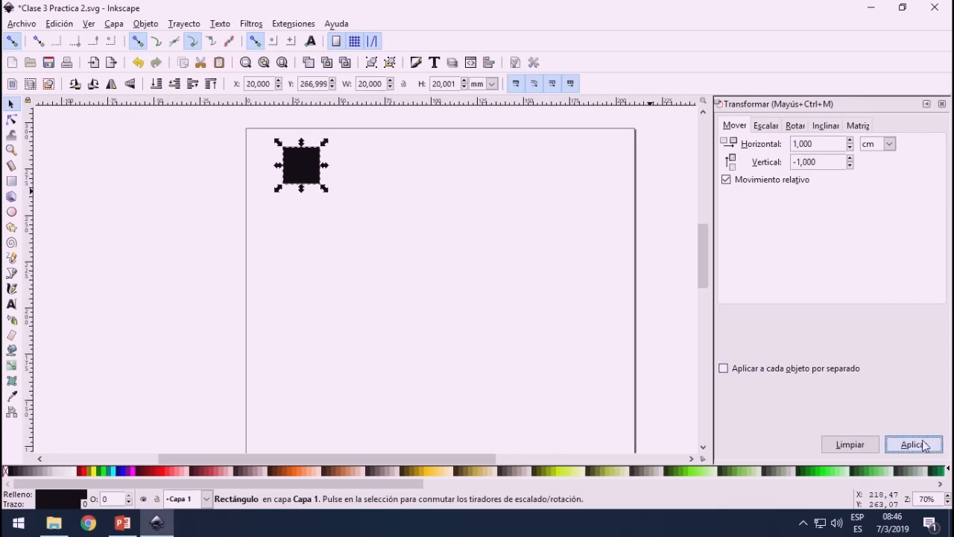
Step: Snap the square back to the page's upper-left corner and apply the relative move of 1 cm horizontally and -1 cm vertically
click(815, 142)
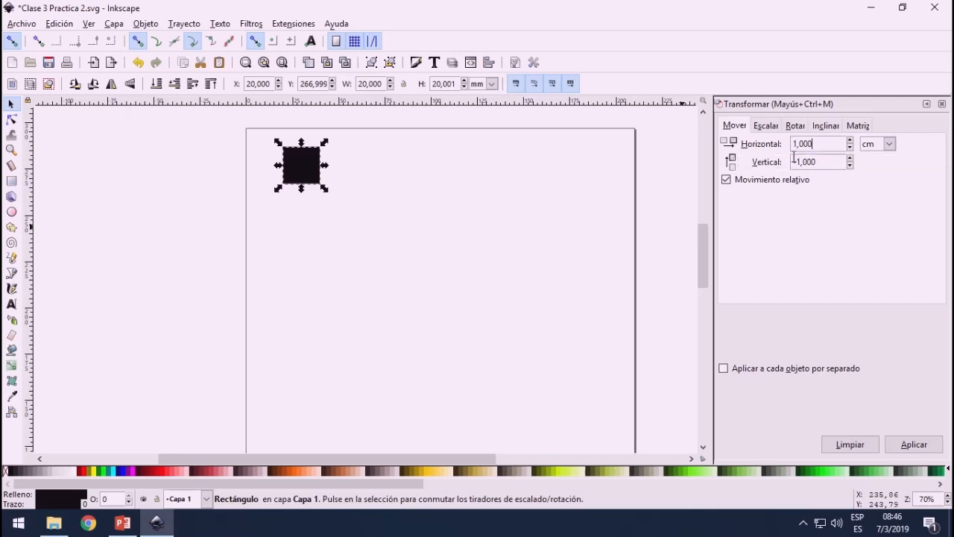
key(ctrl+a)
click(356, 179)
drag(309, 168, 269, 146)
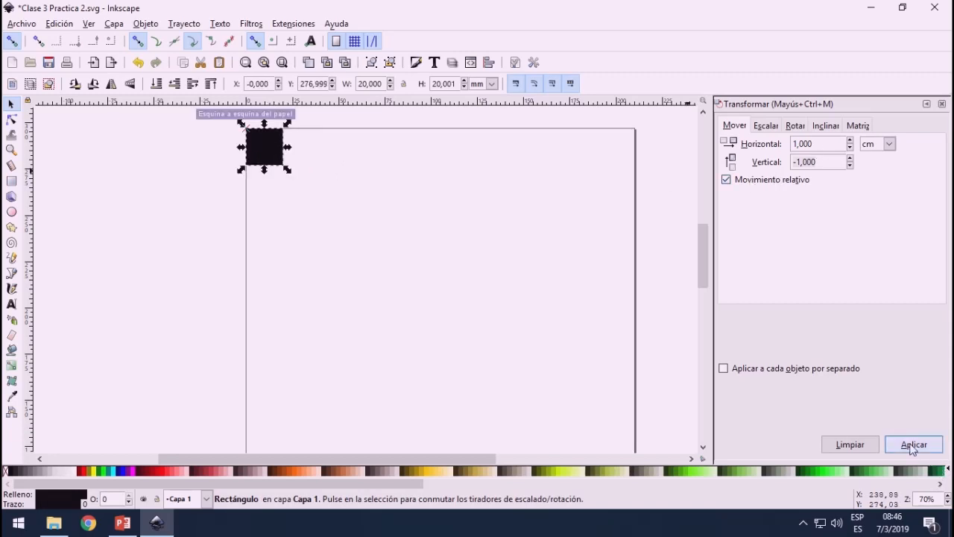
click(912, 445)
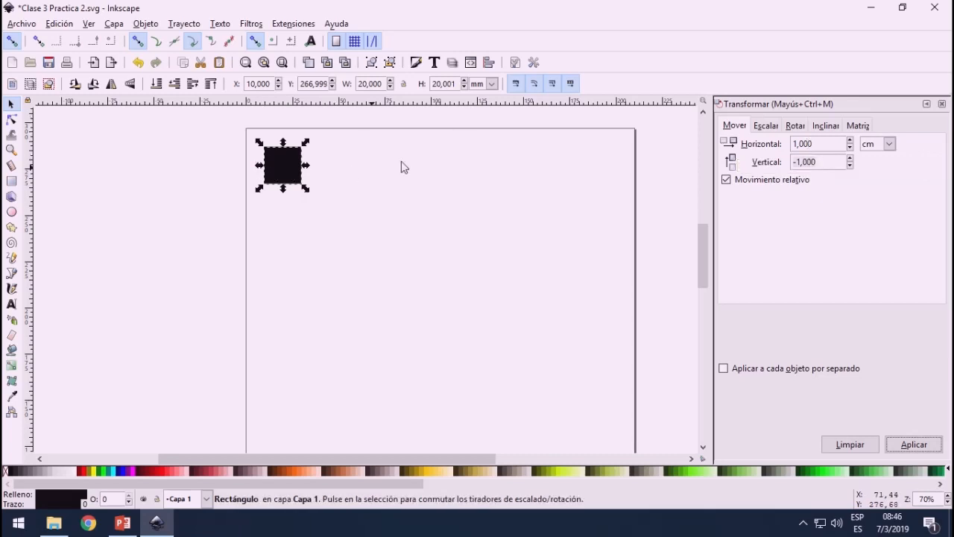
Step: Return the square to the page's upper-left corner, then move it relatively by 0,5 cm horizontally and -0,5 cm vertically
drag(814, 144, 790, 144)
drag(273, 154, 254, 137)
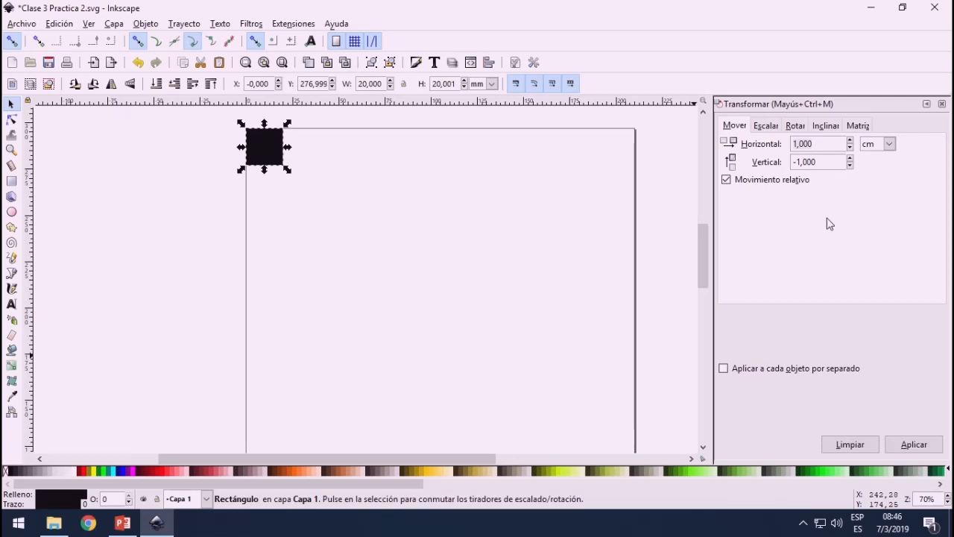
key(5)
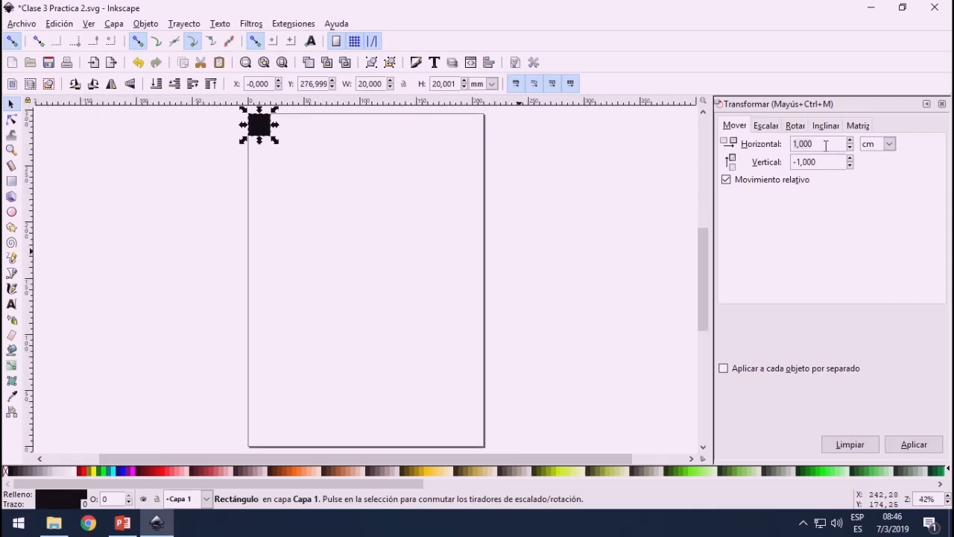
drag(823, 143, 768, 146)
text(0,5)
drag(799, 162, 836, 161)
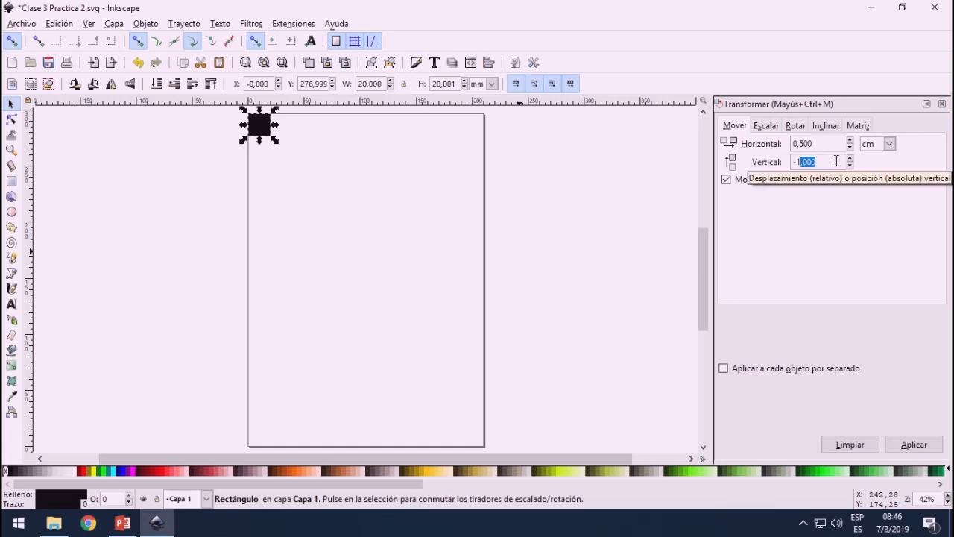
key(BackSpace)
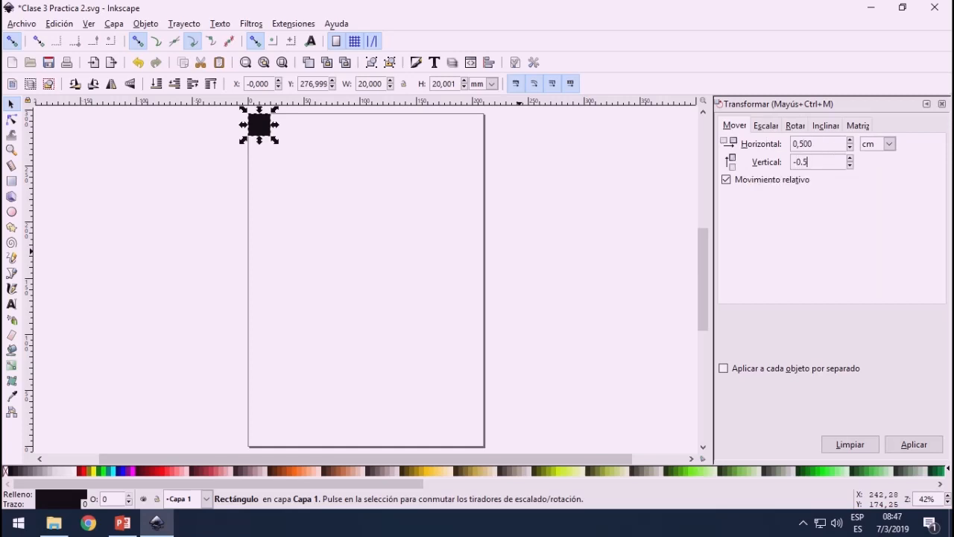
click(912, 446)
scroll(214, 180, up, 3)
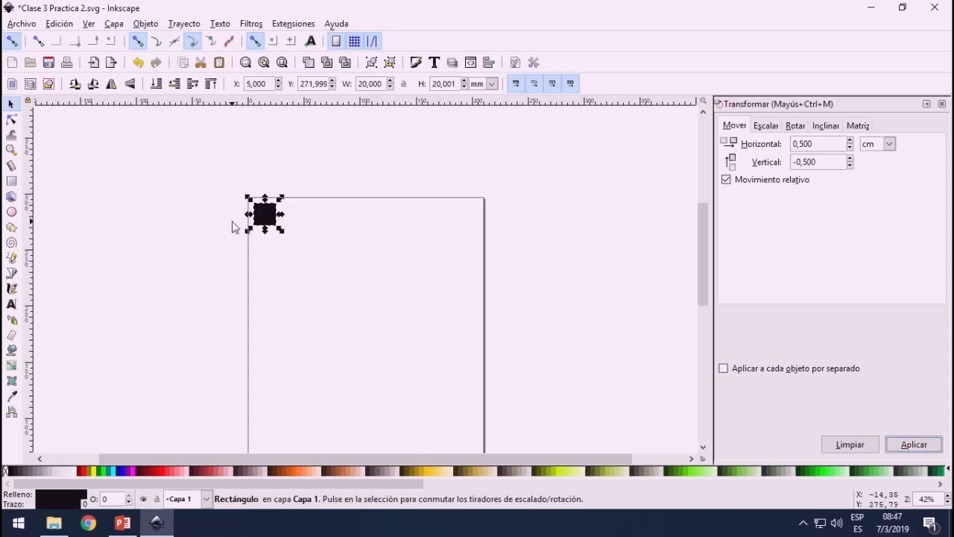
scroll(249, 208, up, 4)
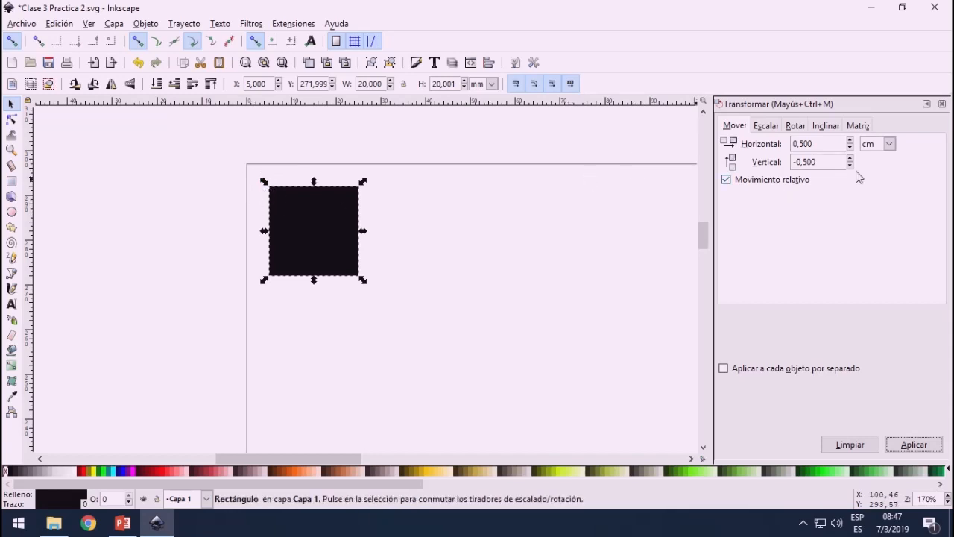
Step: Scale only the square's width to 200% with Transformar, keeping the height at 100%, and undo the scaling
click(766, 127)
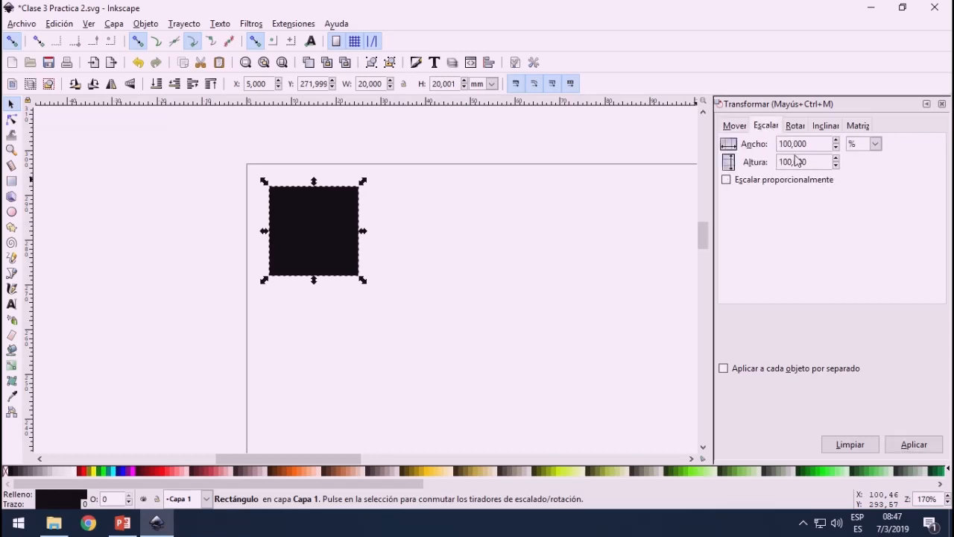
ctrl+scroll(352, 262, down, 1)
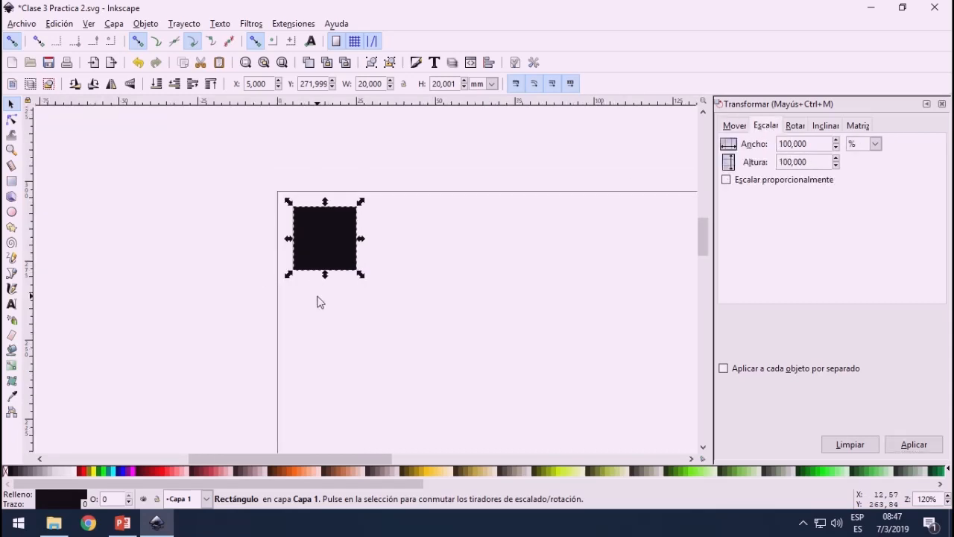
click(874, 146)
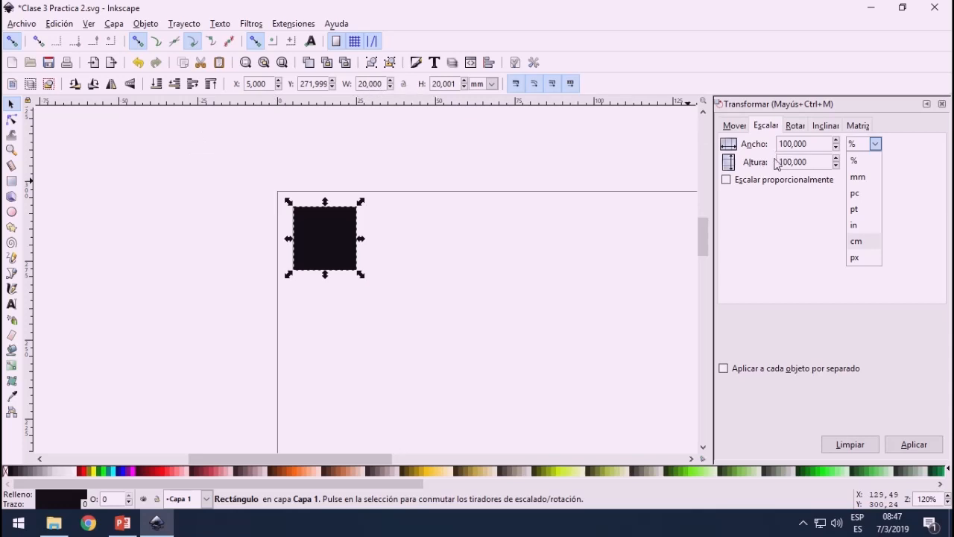
click(884, 153)
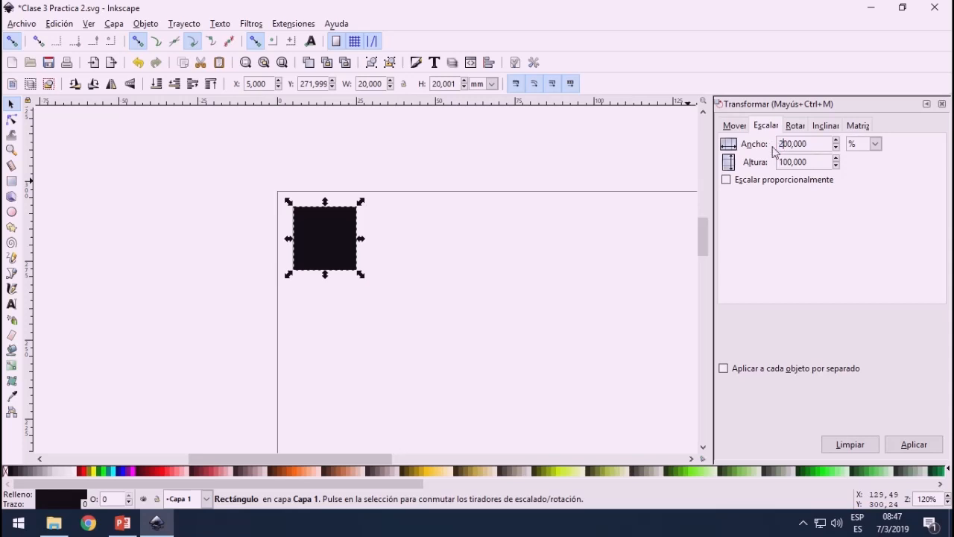
click(913, 446)
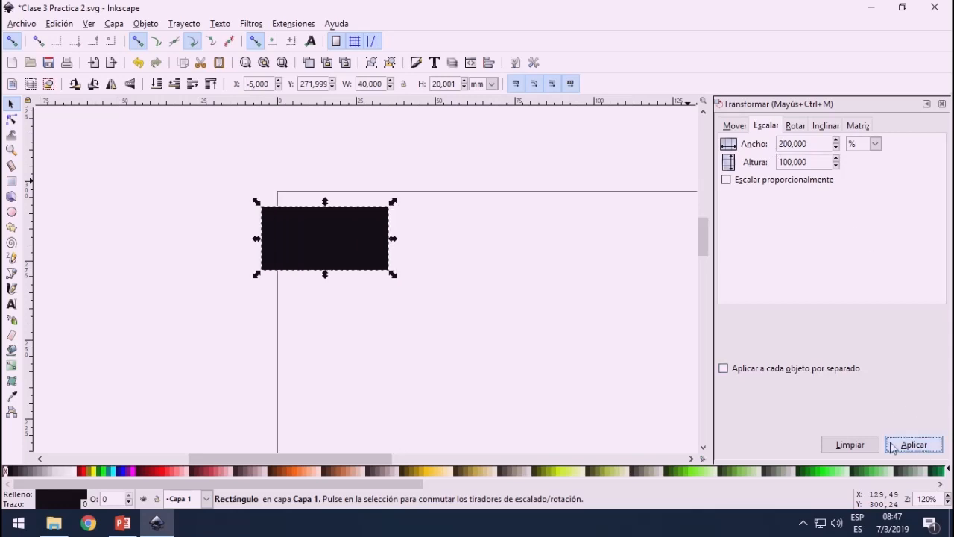
key(ctrl+z)
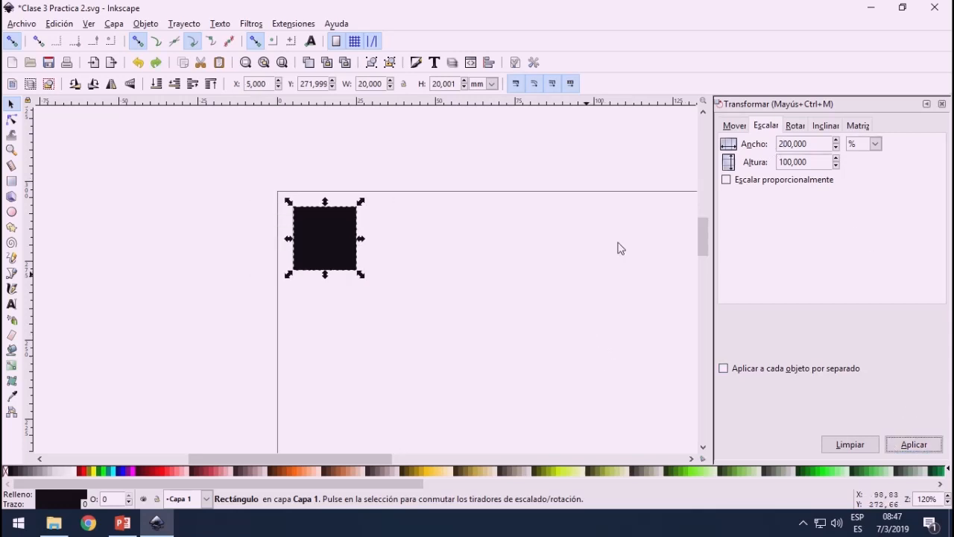
Step: Enable proportional scaling, scale the square to 200% in width and height, and undo the scaling
click(725, 180)
click(782, 147)
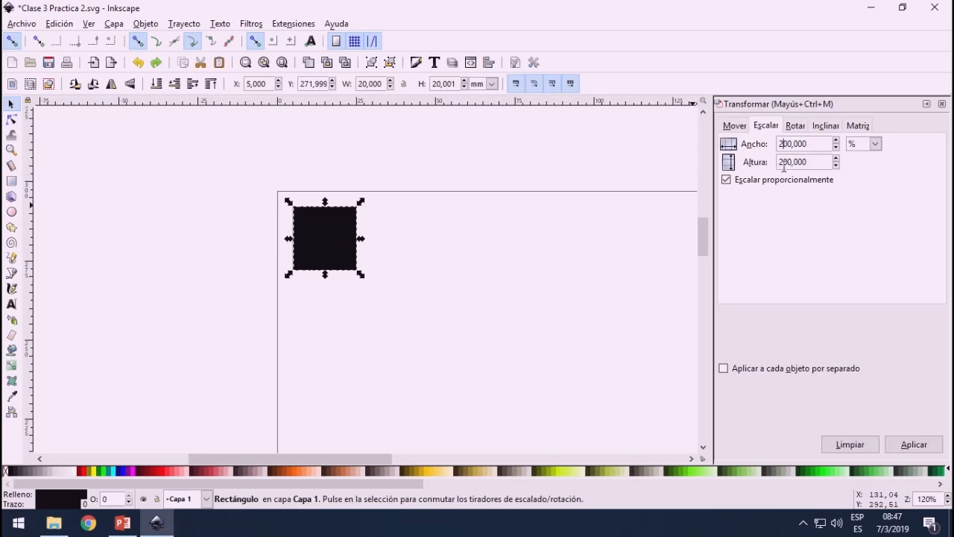
click(905, 448)
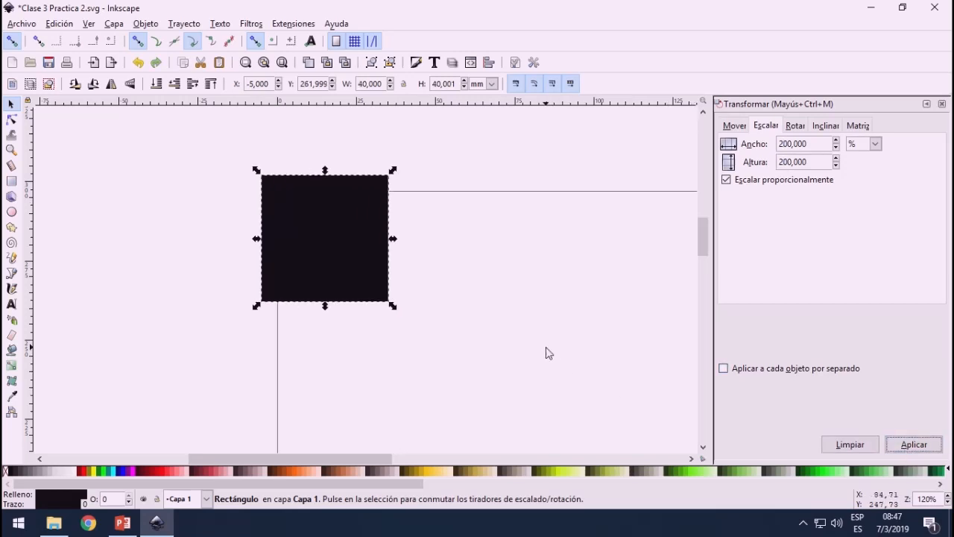
key(ctrl+z)
Step: Rotate the square 33° clockwise with Transformar
click(795, 127)
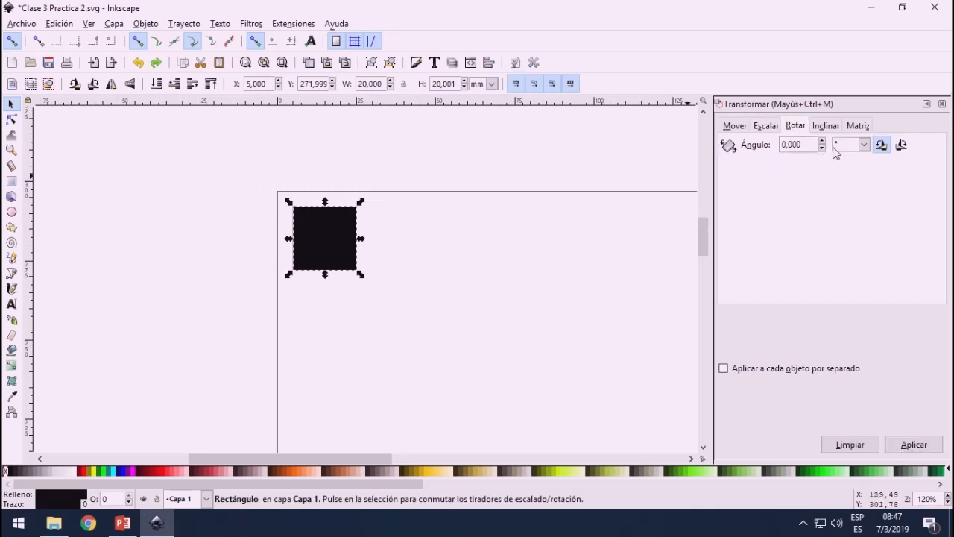
click(898, 146)
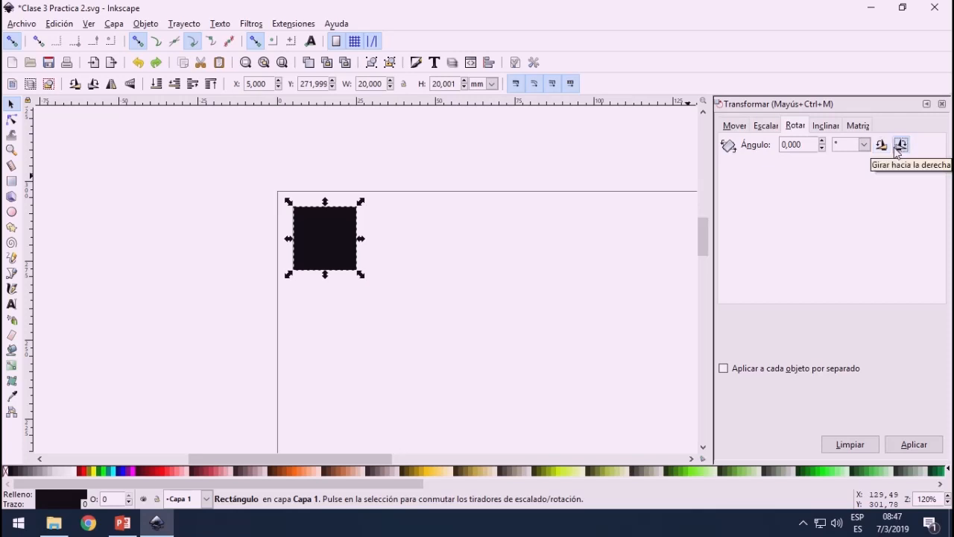
drag(805, 146, 767, 143)
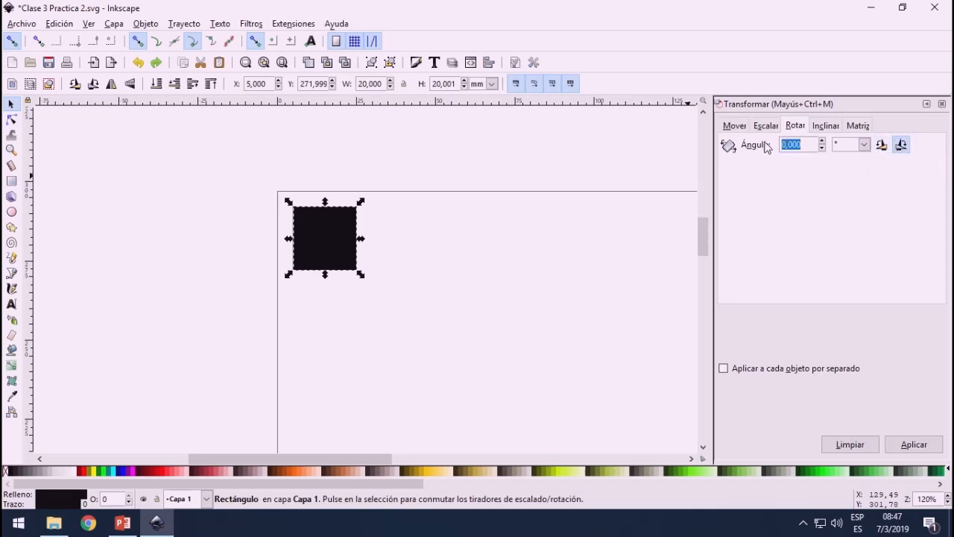
text(33)
click(919, 447)
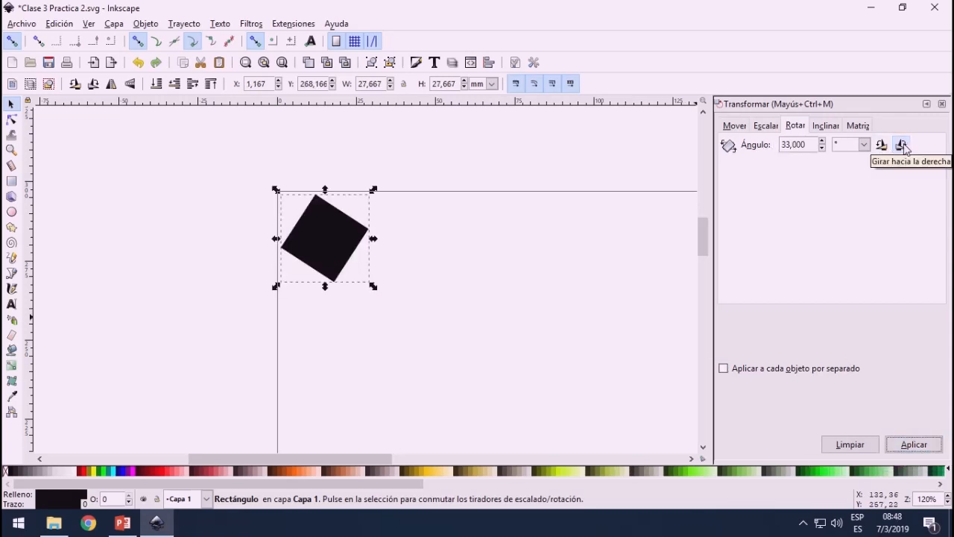
Step: Switch the rotation direction to counter-clockwise and rotate the square back by 33°
click(881, 145)
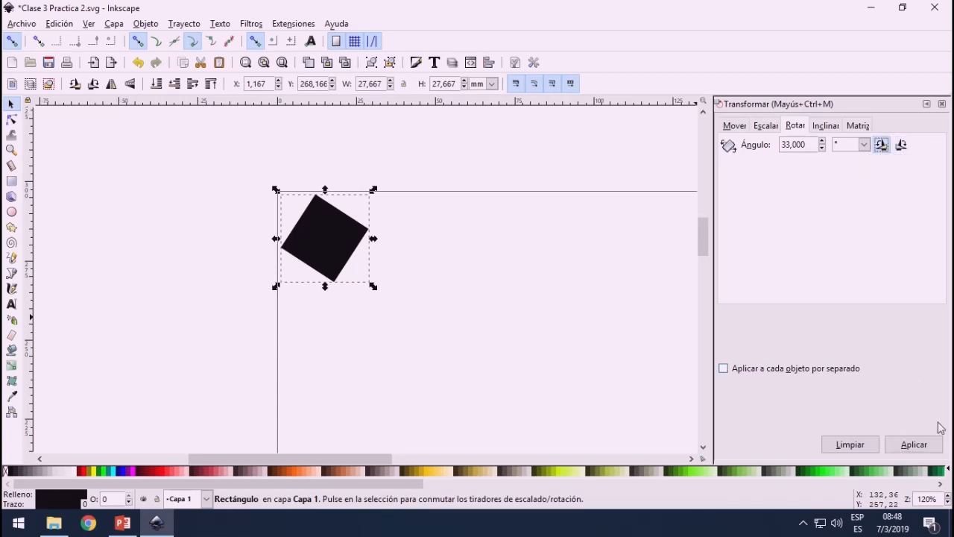
click(915, 445)
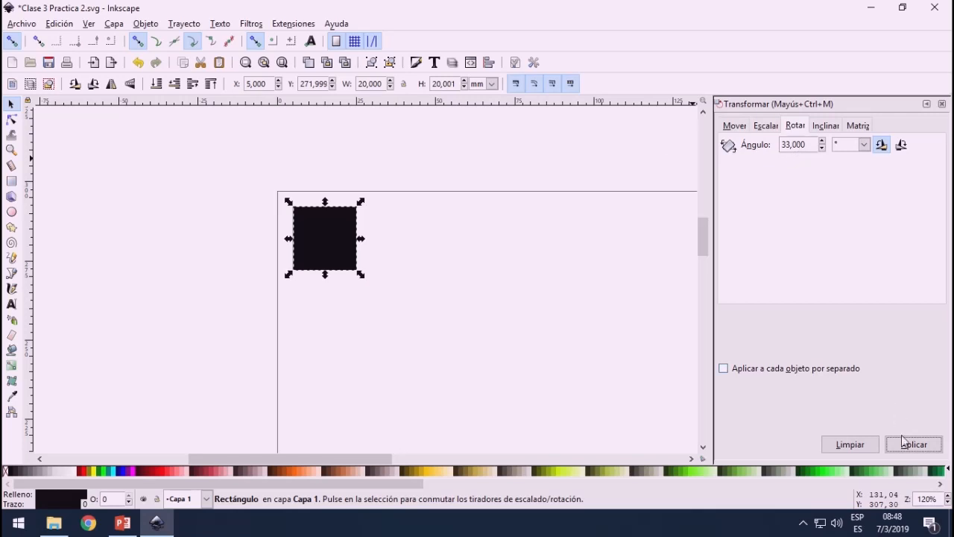
click(825, 127)
click(795, 127)
Step: Paste a copy of the black square about 13 mm to the right of the original and select both squares
click(450, 301)
drag(264, 182, 405, 313)
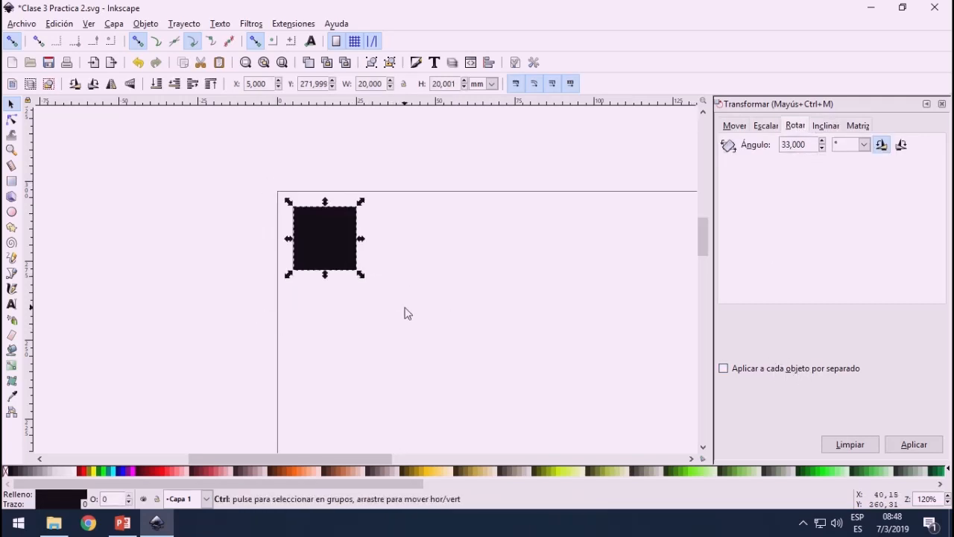
key(ctrl+v)
drag(436, 222, 431, 231)
drag(238, 158, 583, 332)
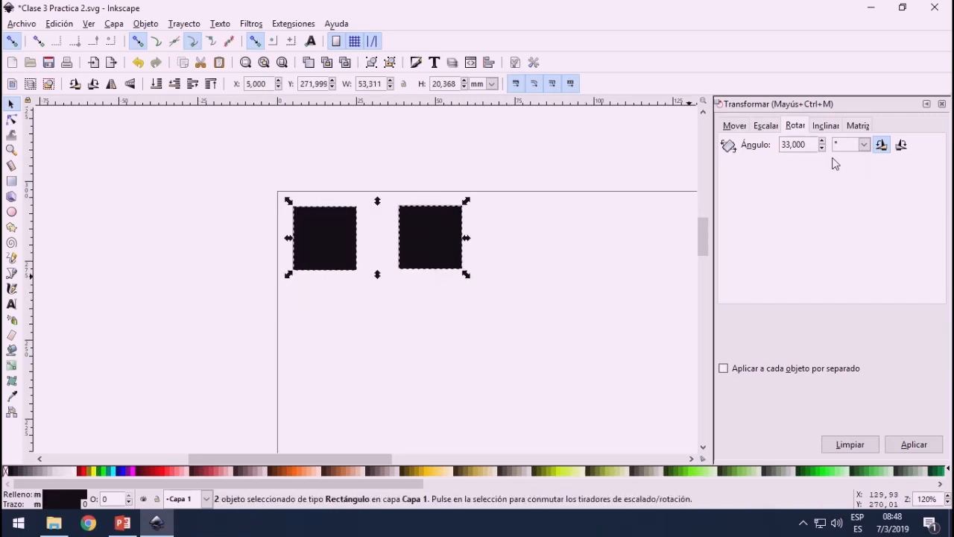
Step: Try rotating both squares 33° counter-clockwise, first together and then with the transformation applied to each object separately, undoing each rotation
click(913, 444)
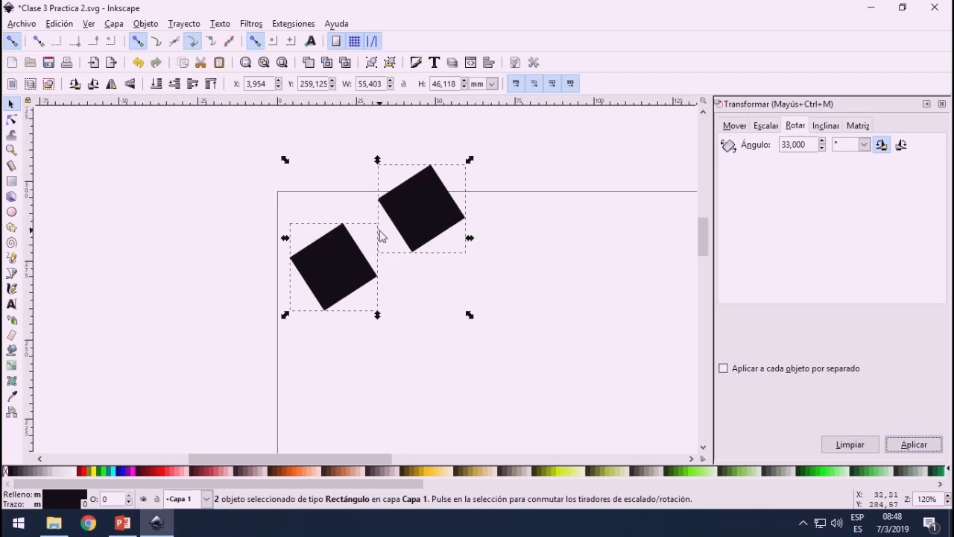
key(ctrl+z)
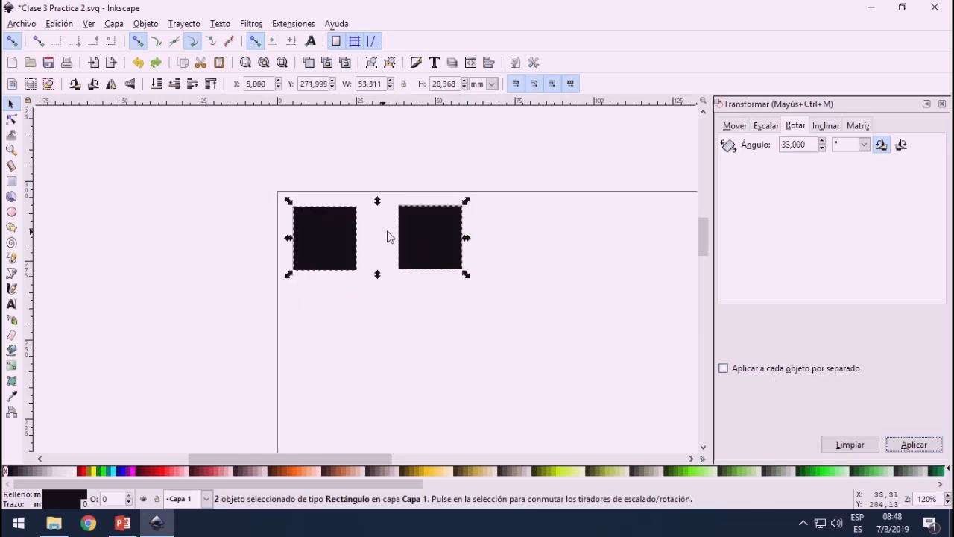
click(723, 368)
click(922, 443)
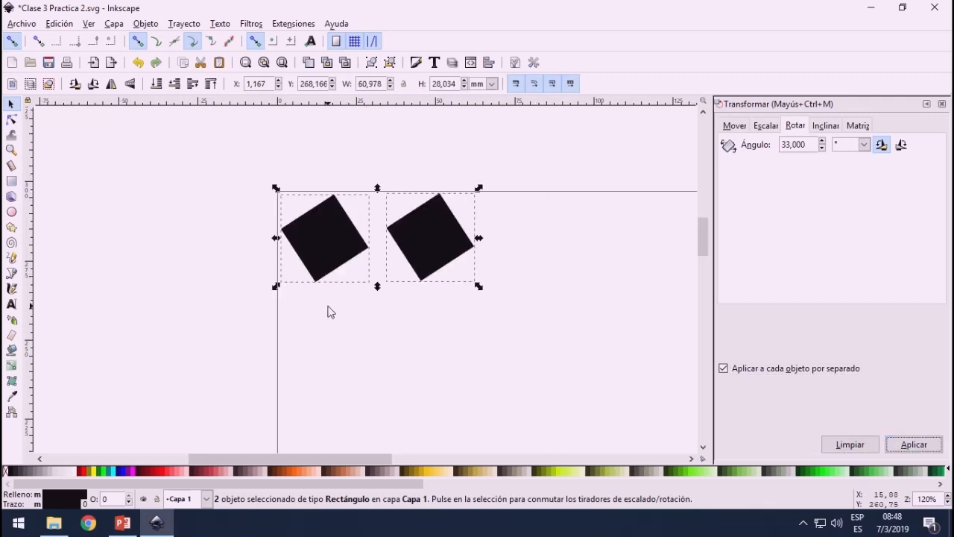
key(ctrl+z)
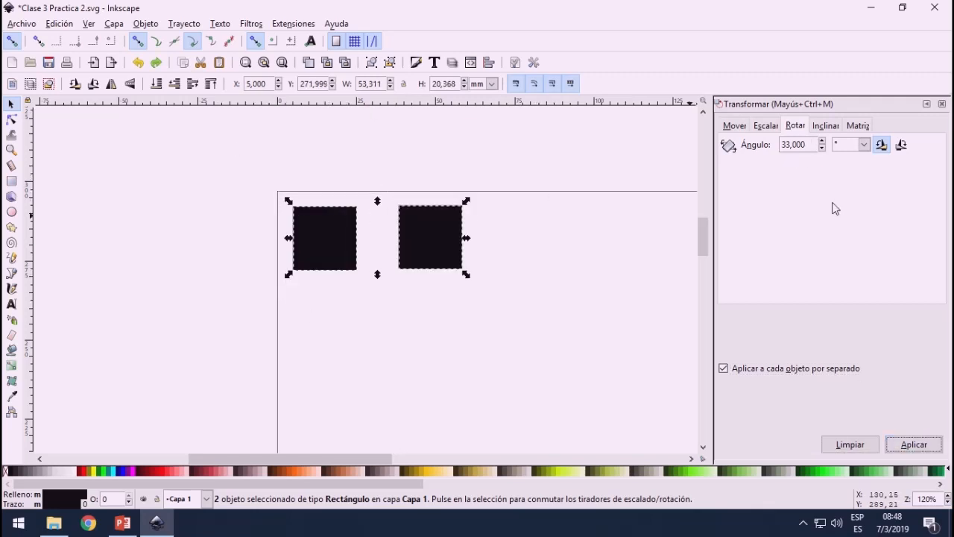
Step: Display the Inclinar settings in Transformar and delete the copied square beside the original
click(833, 125)
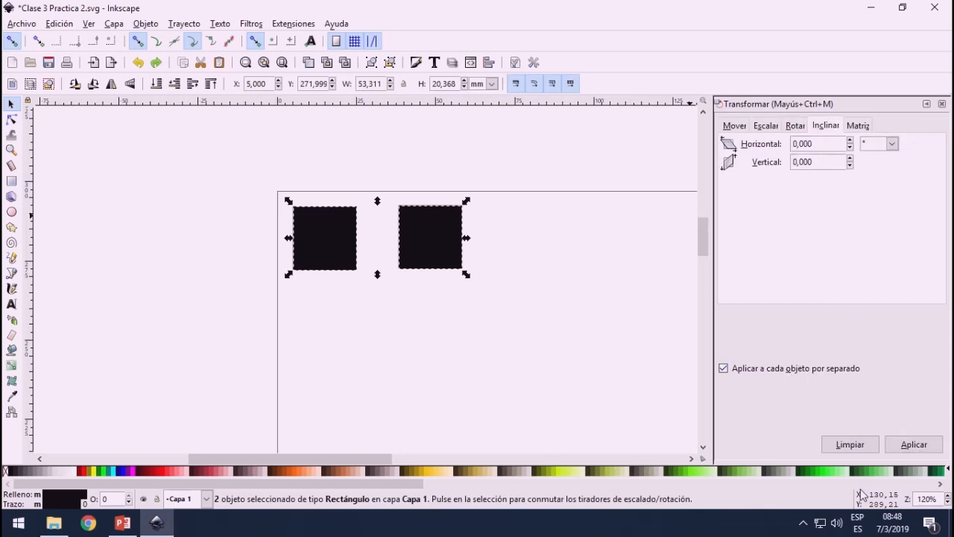
click(421, 306)
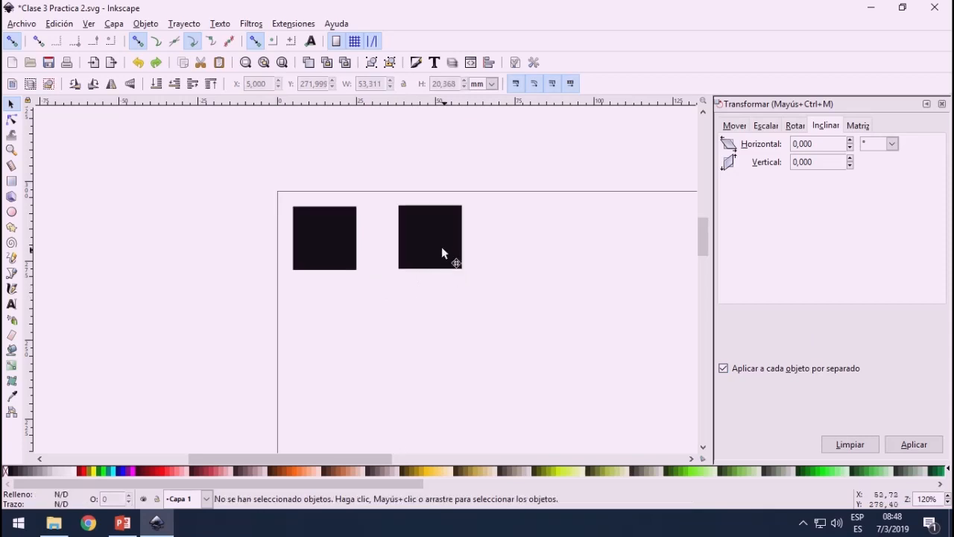
click(440, 245)
key(Delete)
Step: Try skewing the black square horizontally by 30° and undo the skew
click(341, 241)
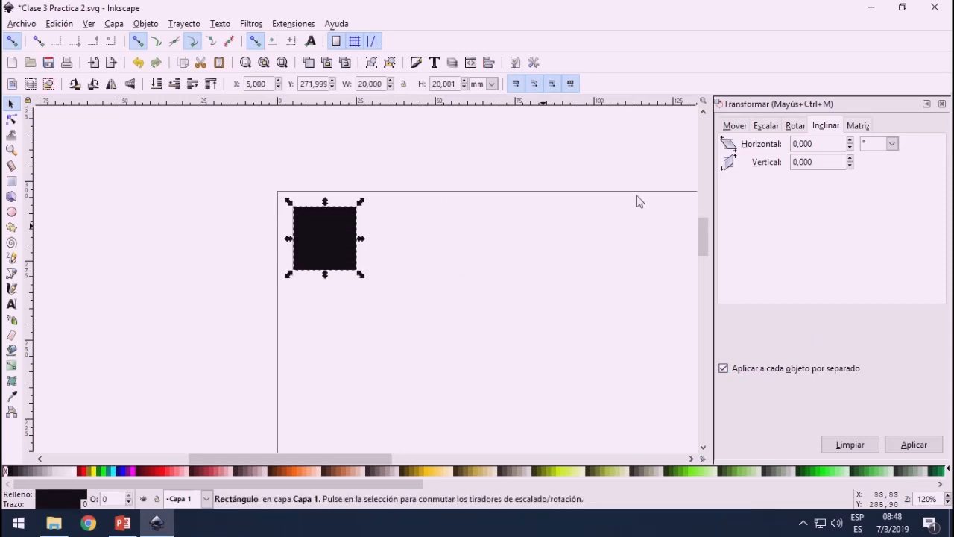
drag(828, 144, 776, 143)
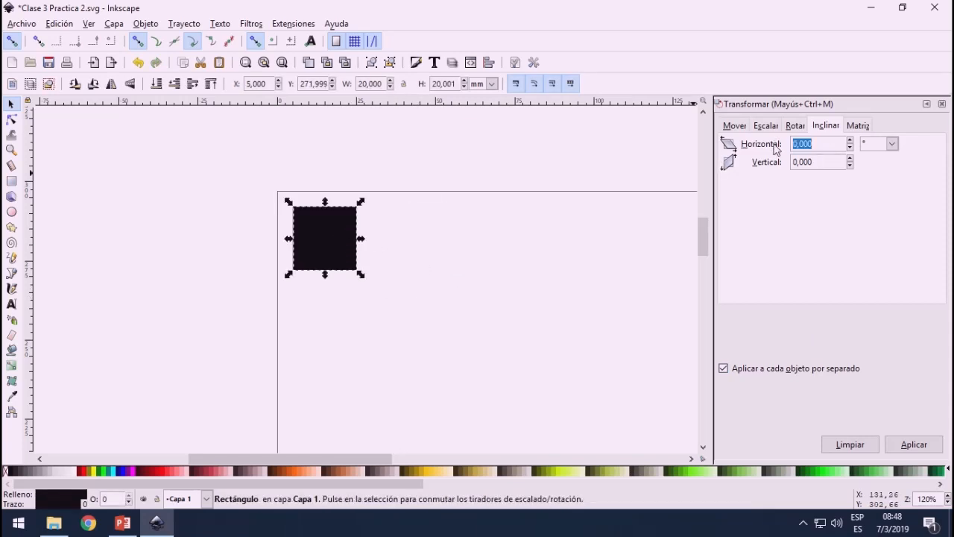
text(30)
click(900, 450)
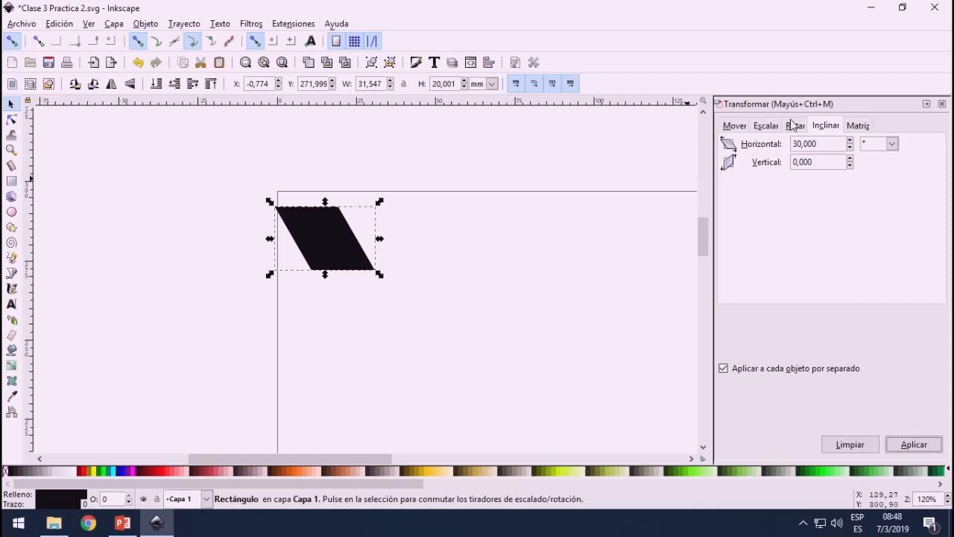
key(ctrl+z)
Step: Try skewing the square horizontally by -30°, clear the skew values, close Transformar and undo the skew
click(794, 143)
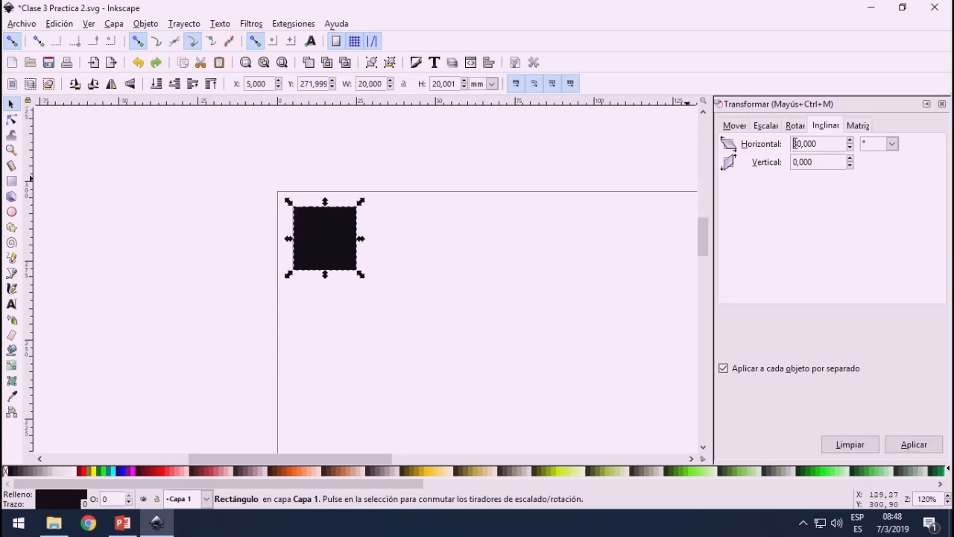
text(-)
click(920, 445)
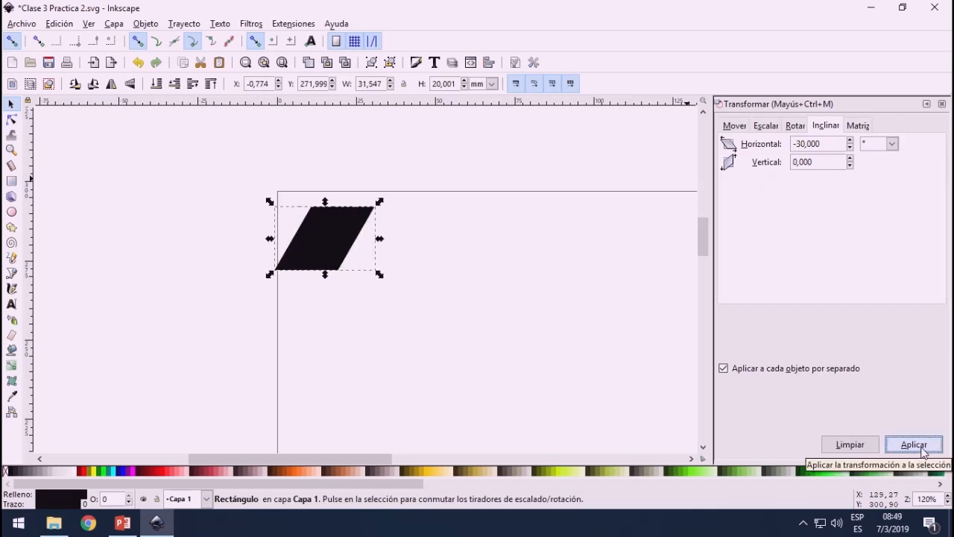
click(861, 448)
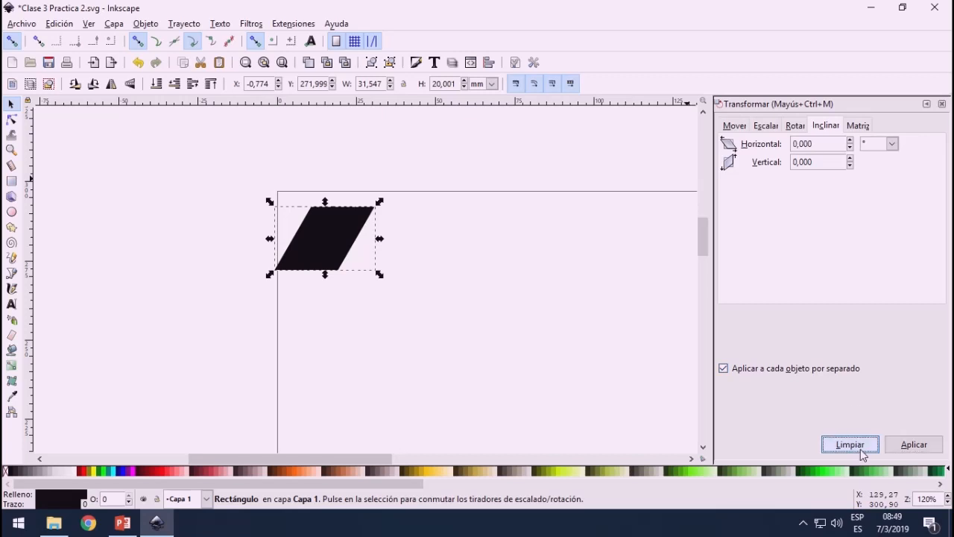
click(942, 103)
key(ctrl+z)
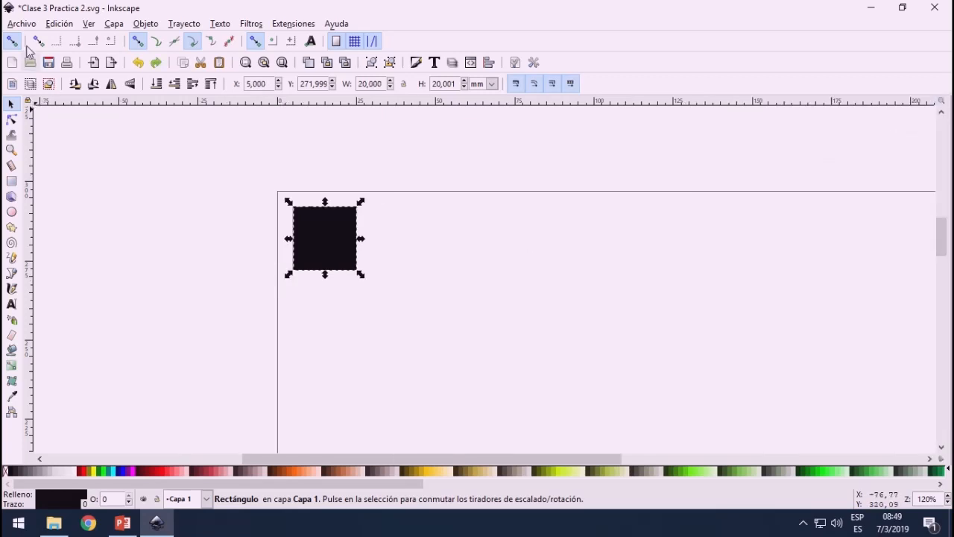
Step: Open Alinear y distribuir and draw a half-circle about 36 mm wide, a five-pointed star and a spiral about 24 mm wide around the square
click(148, 24)
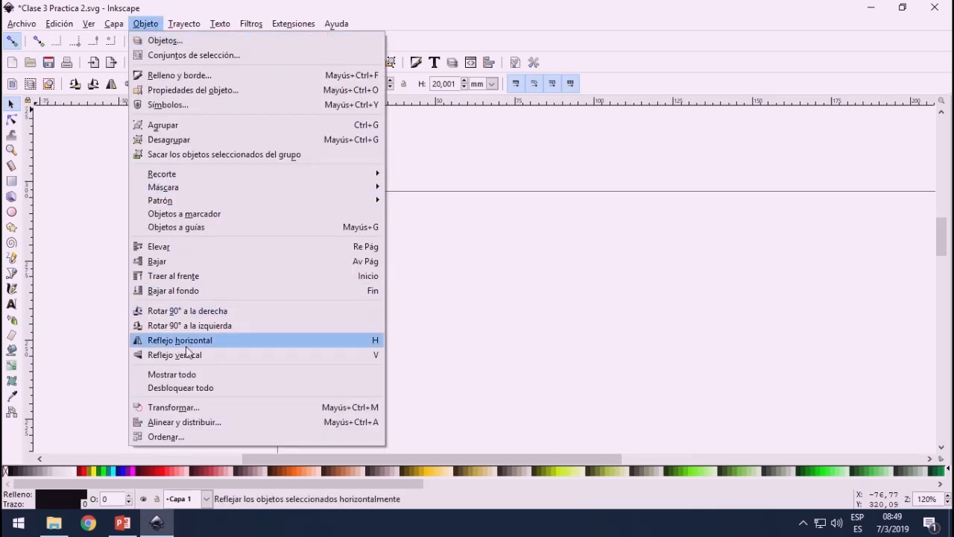
click(219, 424)
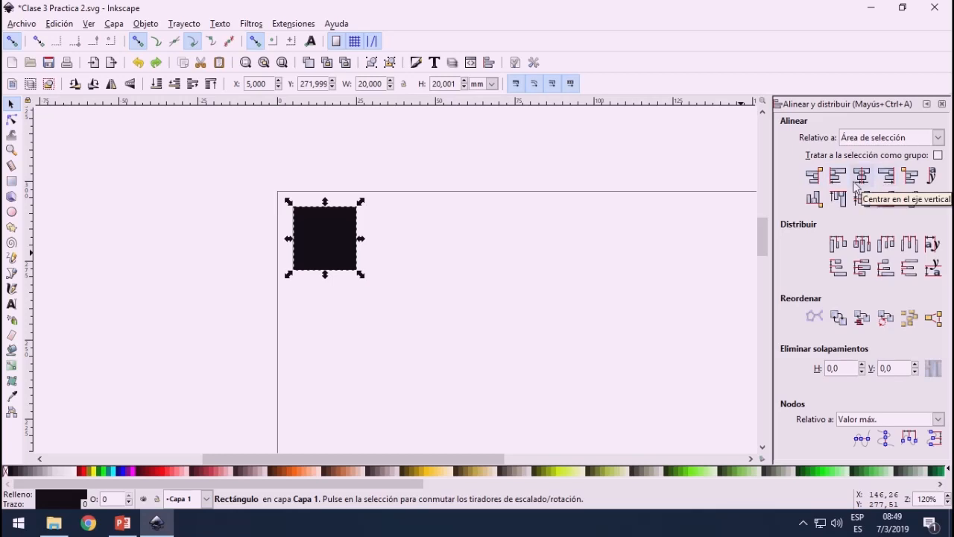
click(11, 212)
drag(449, 202, 537, 332)
click(12, 230)
drag(402, 160, 421, 193)
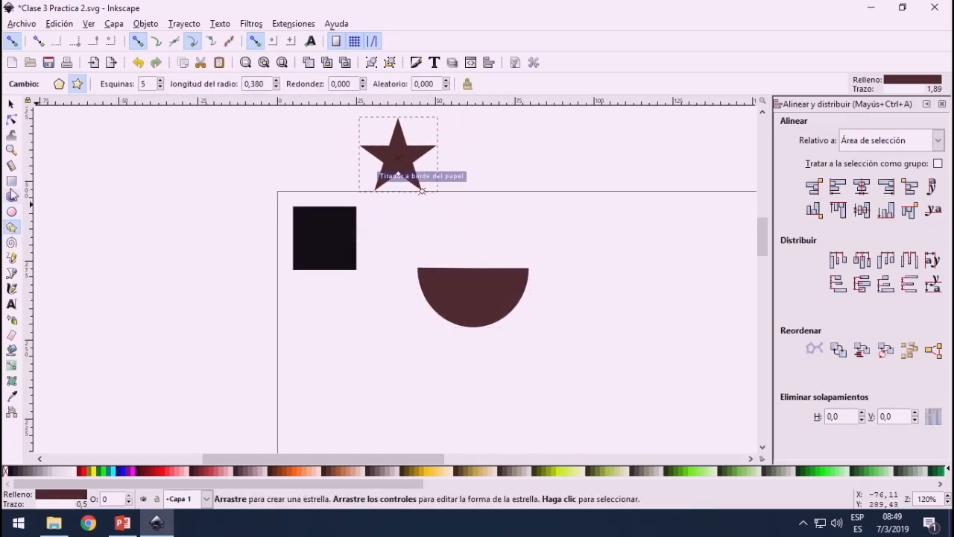
click(12, 243)
drag(317, 305, 346, 348)
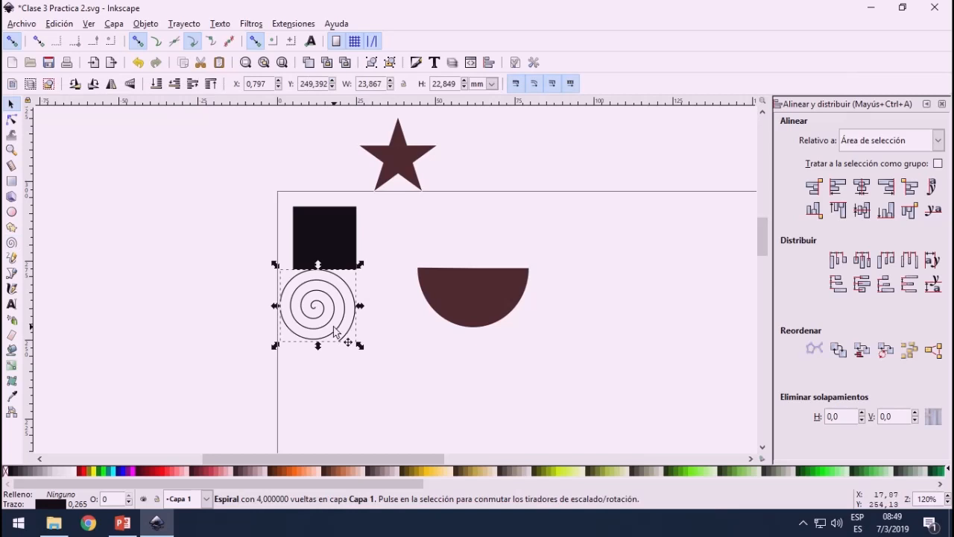
Step: Select all four shapes and align them by their right edges, by their left edges and finally centred on the vertical axis
scroll(246, 161, up, 2)
drag(188, 167, 630, 443)
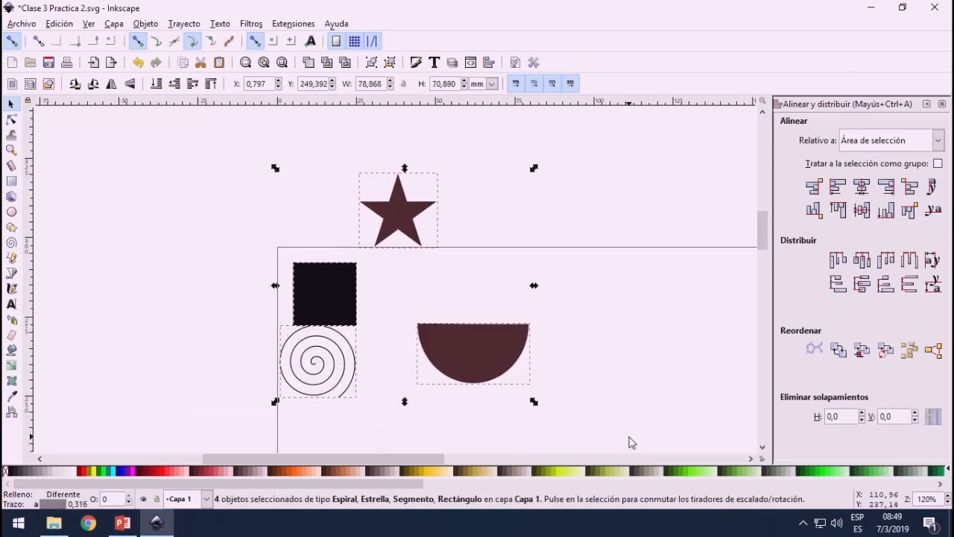
click(891, 193)
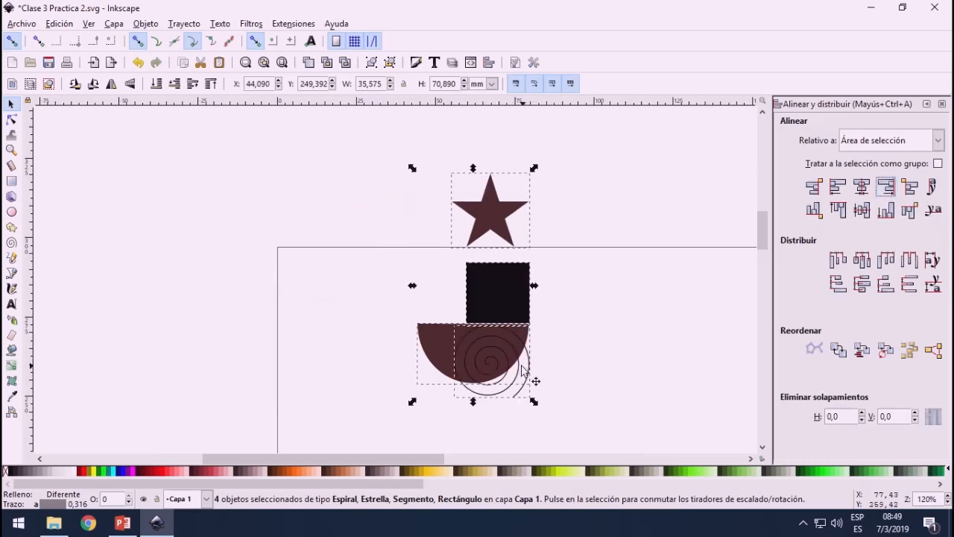
click(837, 191)
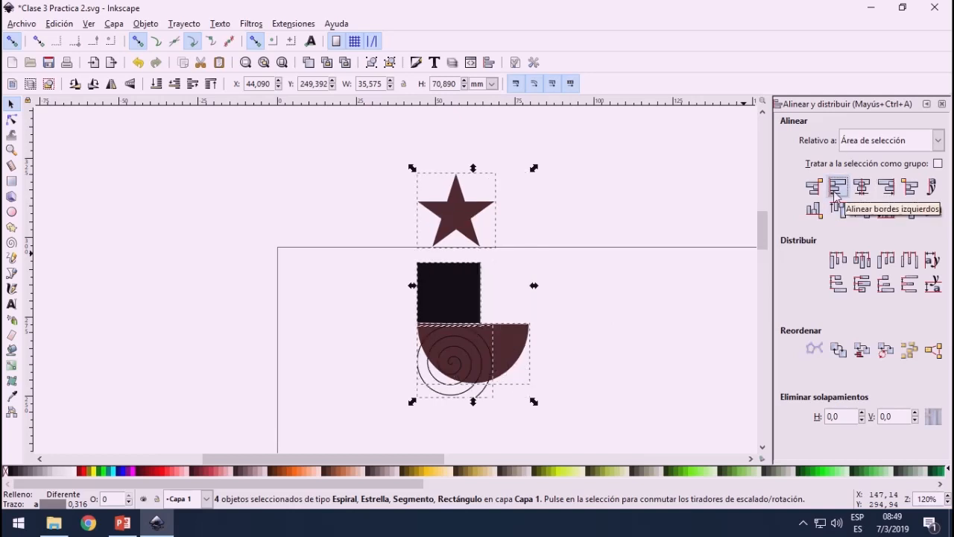
click(861, 188)
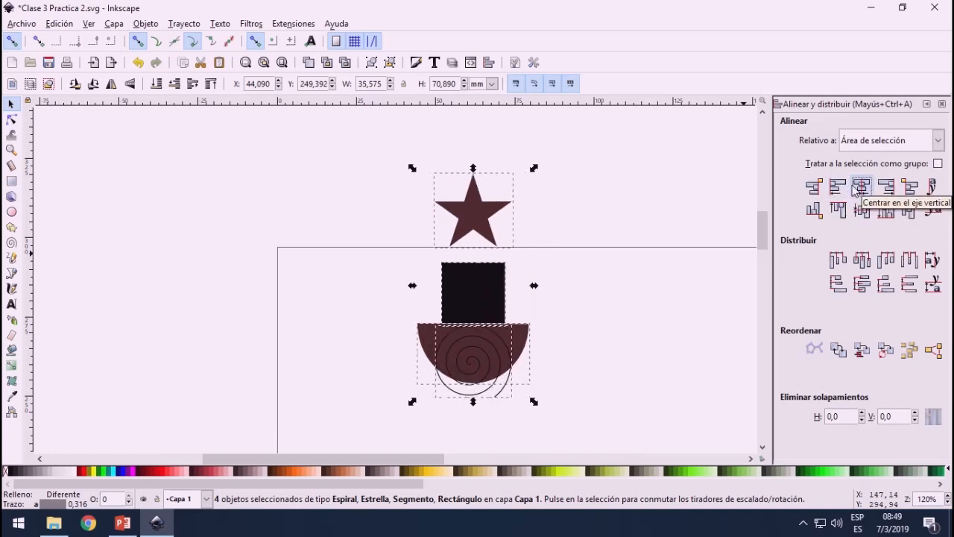
Step: Move the spiral below the half-circle and the square to its right, and centre all four shapes on the vertical axis again
click(634, 342)
drag(473, 366, 486, 447)
scroll(520, 310, down, 5)
scroll(518, 294, up, 4)
drag(505, 281, 612, 327)
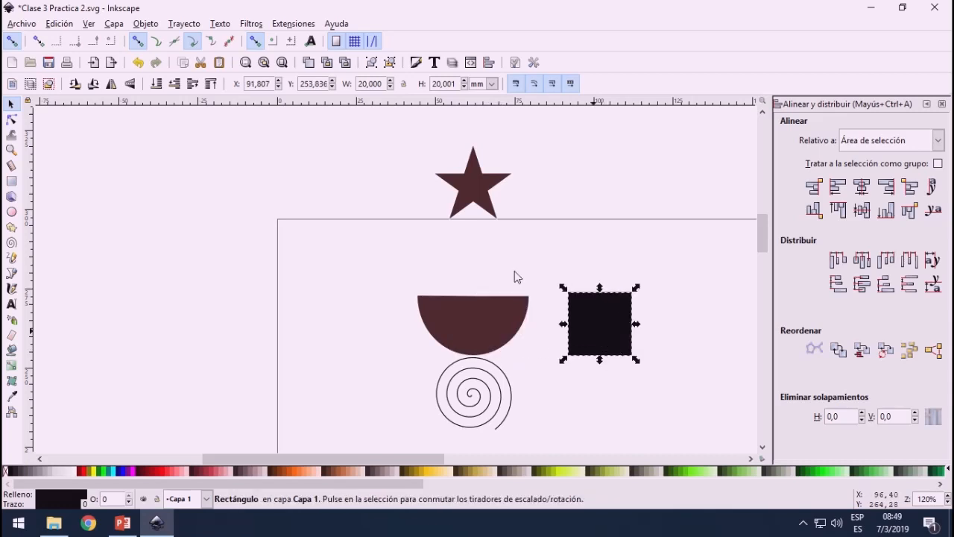
drag(383, 130, 666, 442)
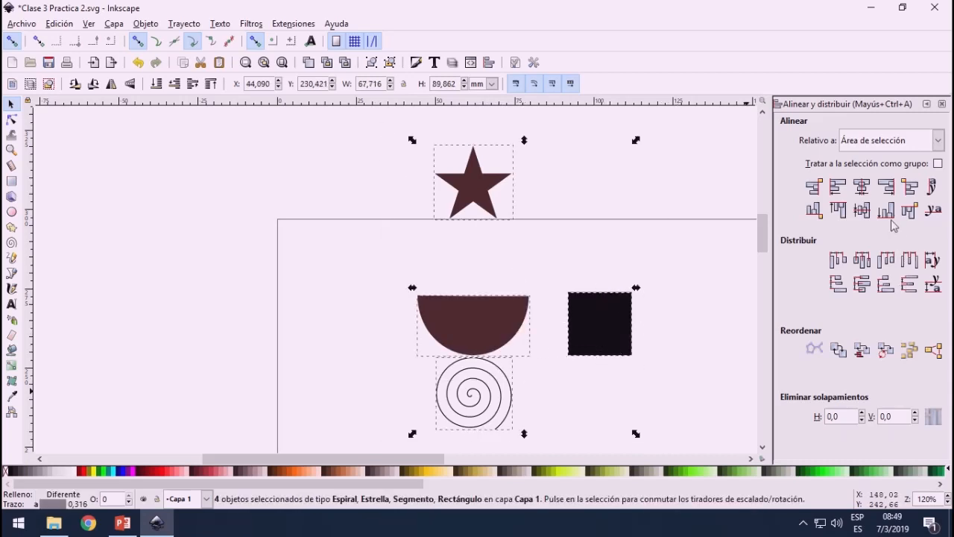
click(865, 191)
click(685, 360)
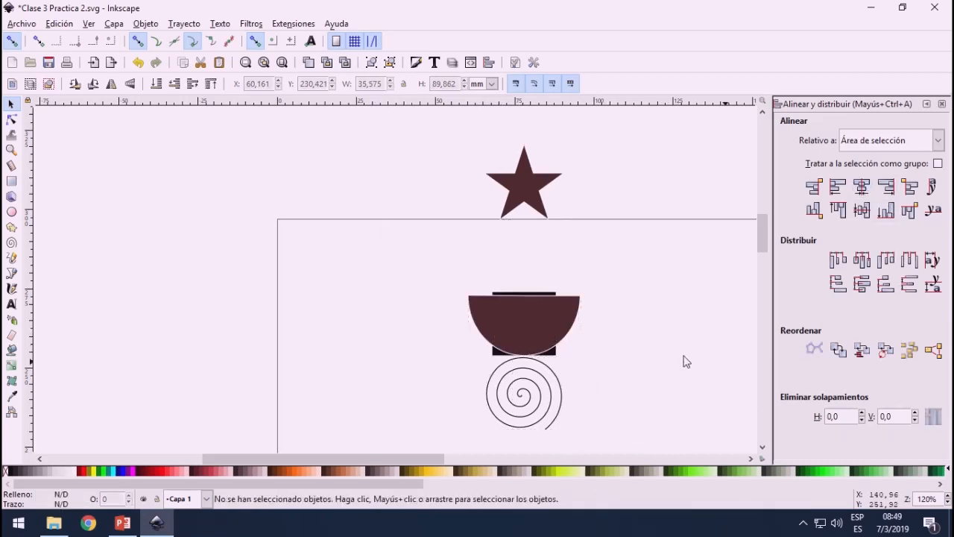
Step: Spread the half-circle, star and spiral into a rough row with the square and centre all four shapes on the horizontal axis
drag(499, 322, 362, 360)
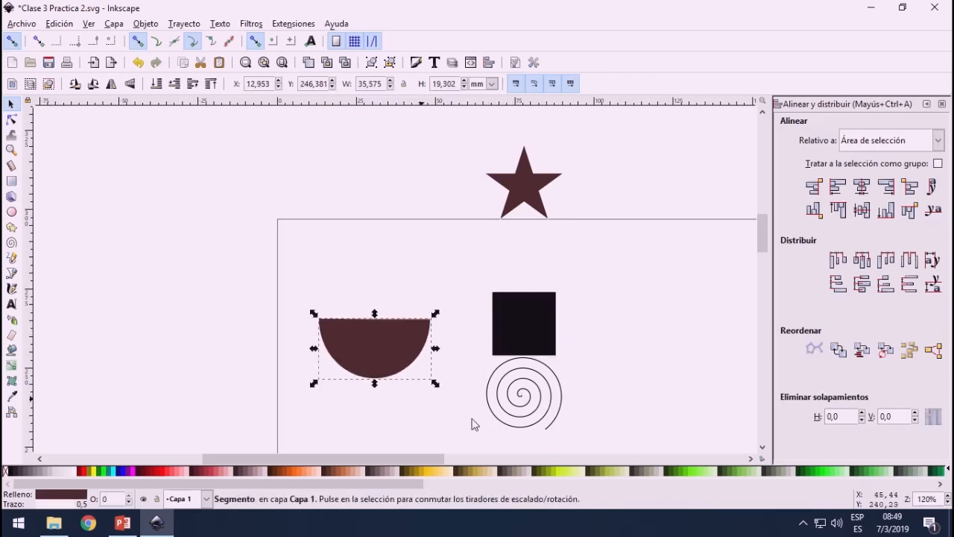
drag(526, 395, 692, 305)
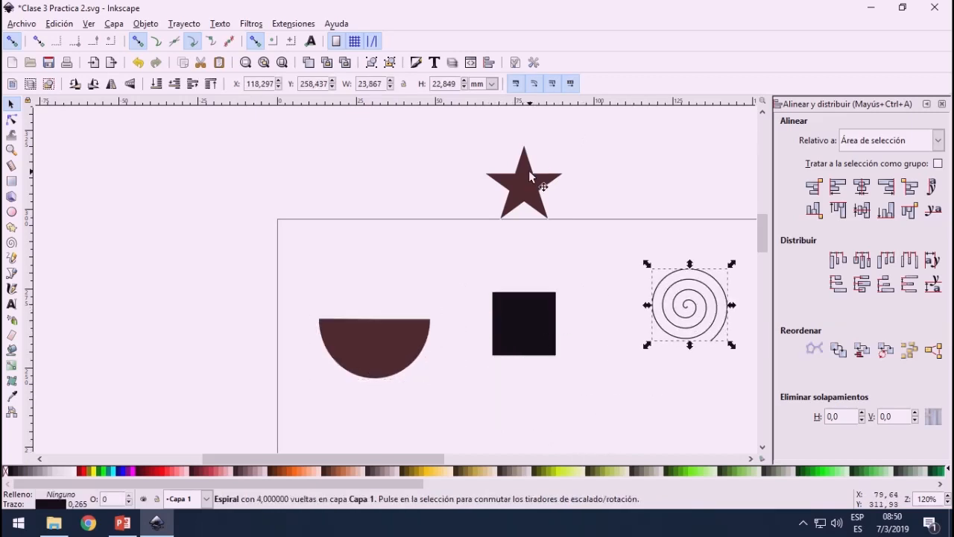
drag(537, 179, 614, 307)
drag(267, 199, 704, 448)
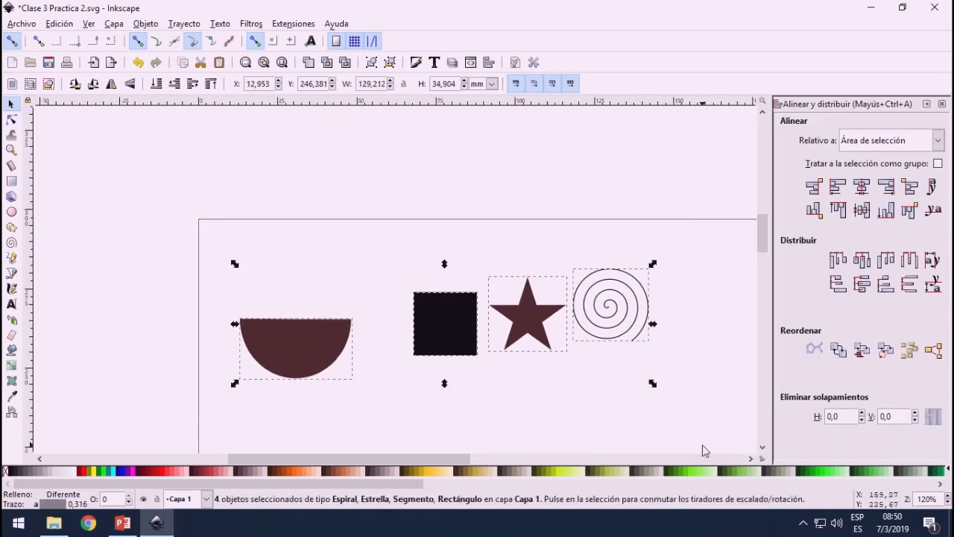
click(861, 210)
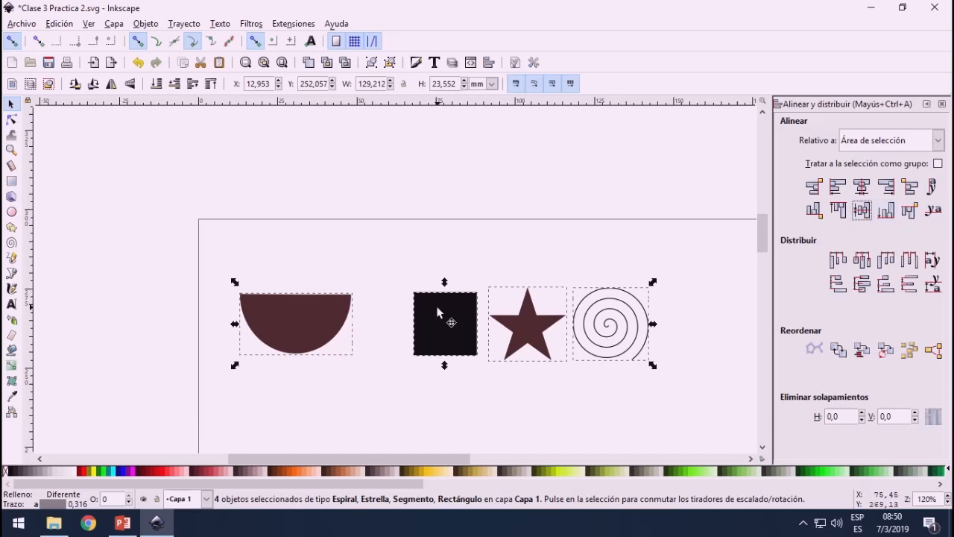
Step: Distribute the centres of the four shapes horizontally at equal distances, keep them all selected and close Alinear y distribuir
click(861, 260)
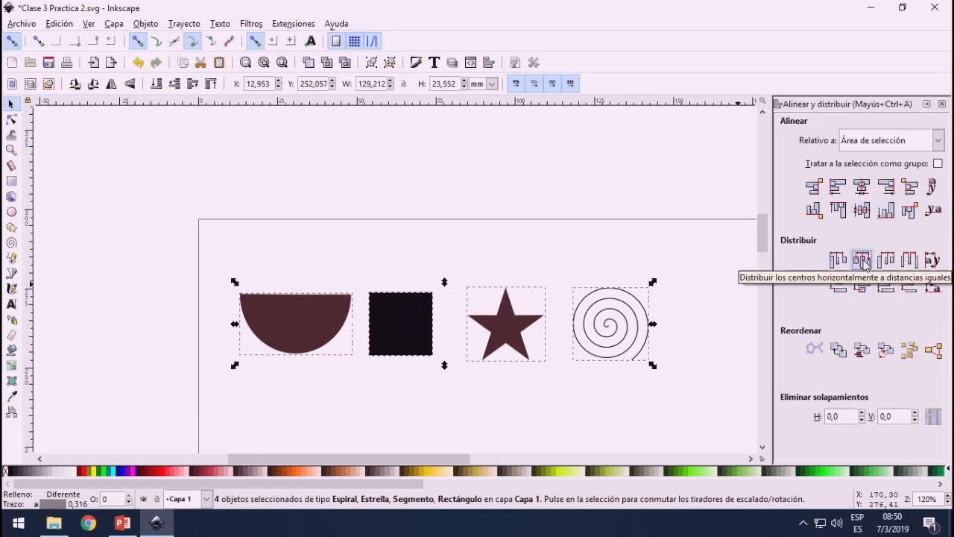
click(861, 260)
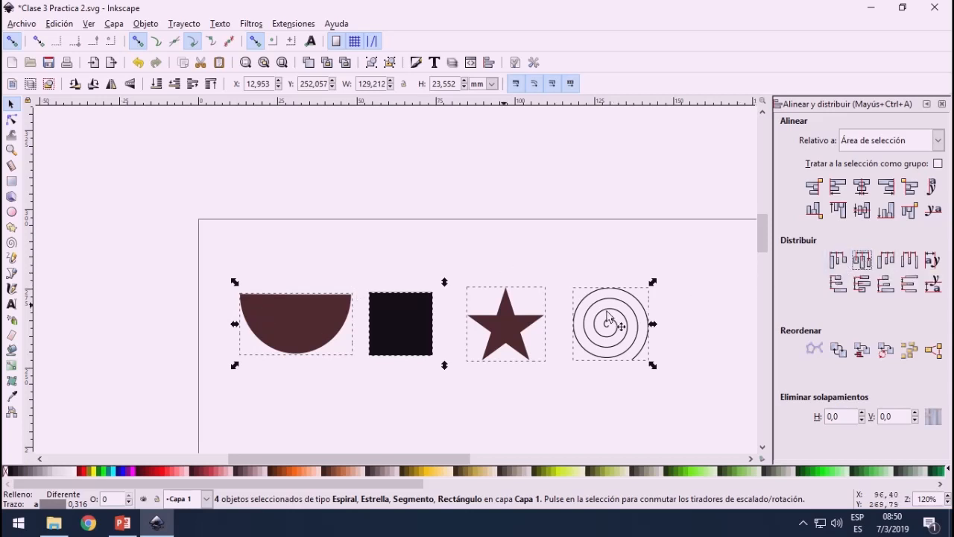
click(838, 259)
click(865, 261)
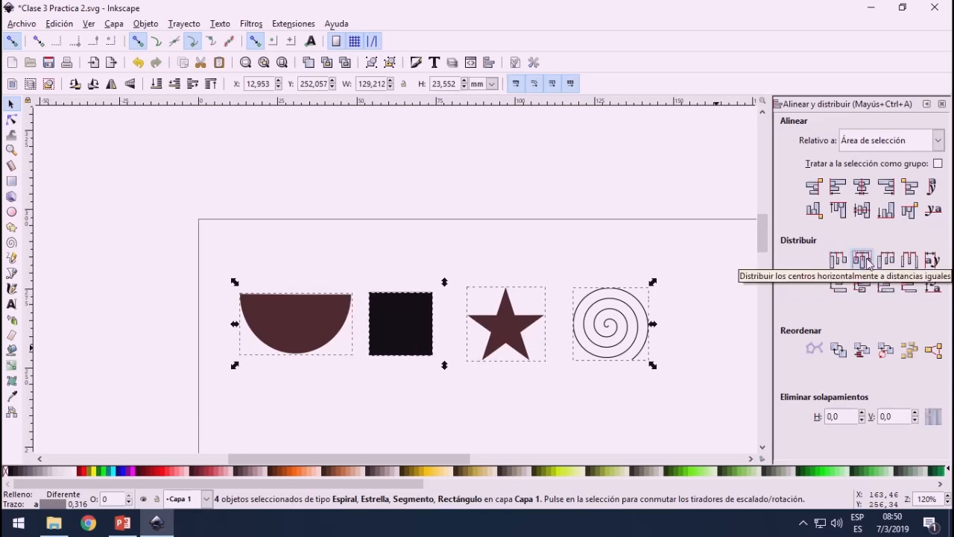
drag(191, 222, 700, 414)
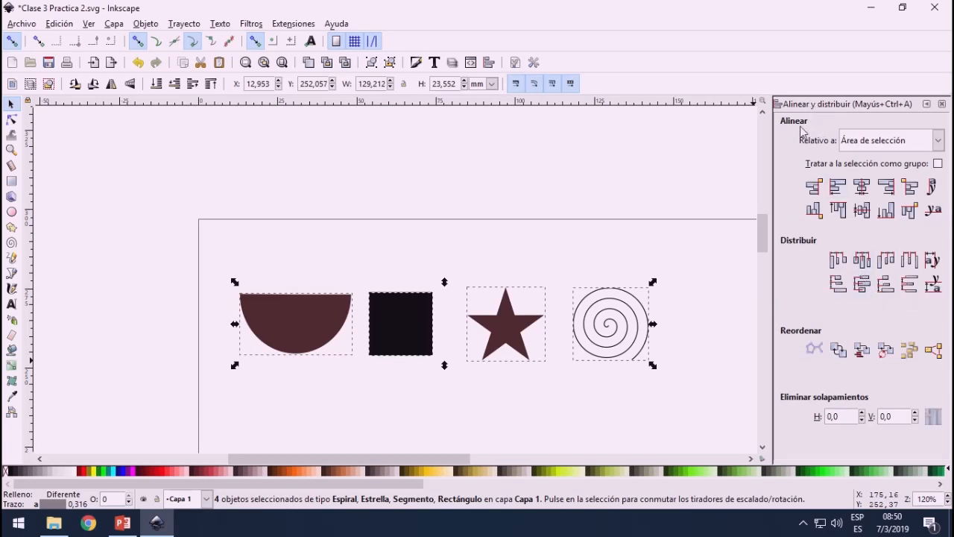
click(942, 105)
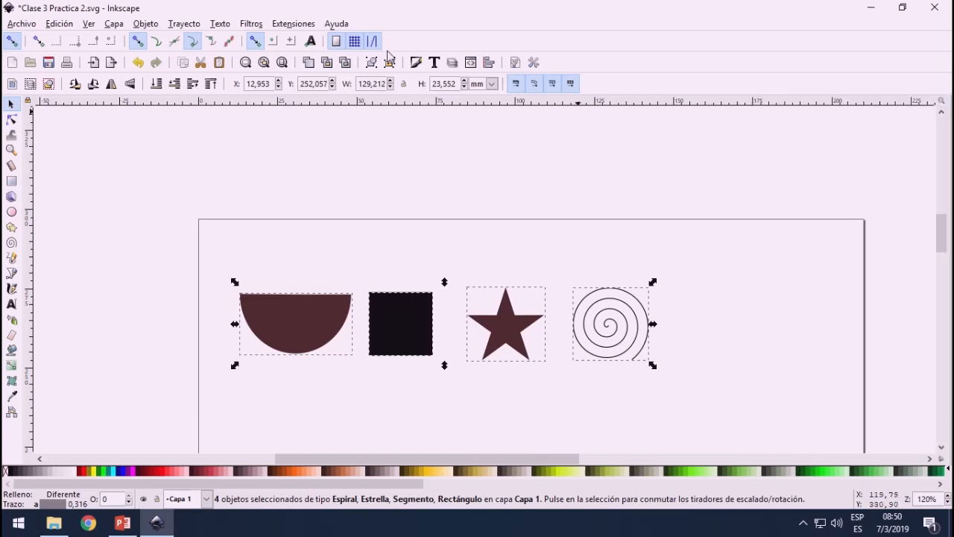
Step: Open Ordenar, set the spacing unit to cm and the Y spacing to 2, and arrange the four shapes in a 2 × 2 grid
click(145, 23)
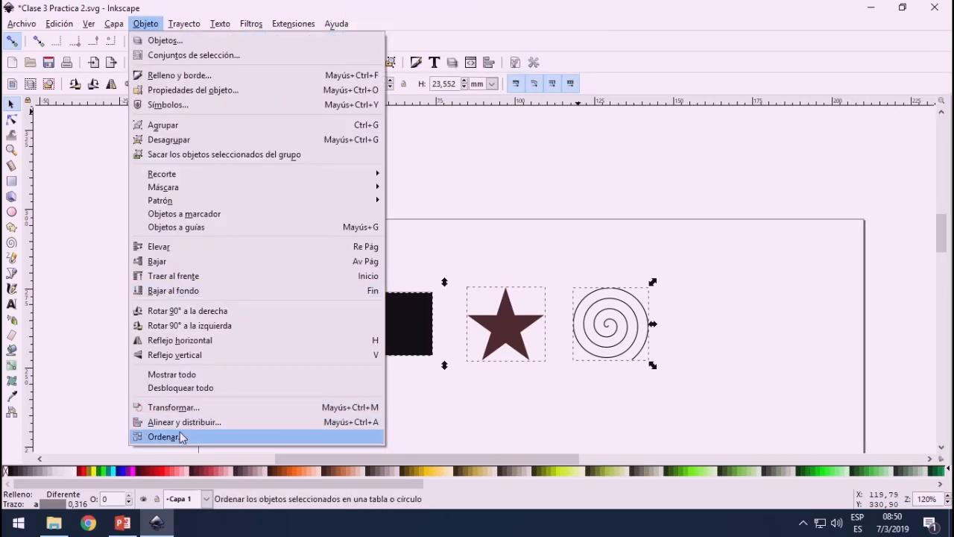
click(164, 437)
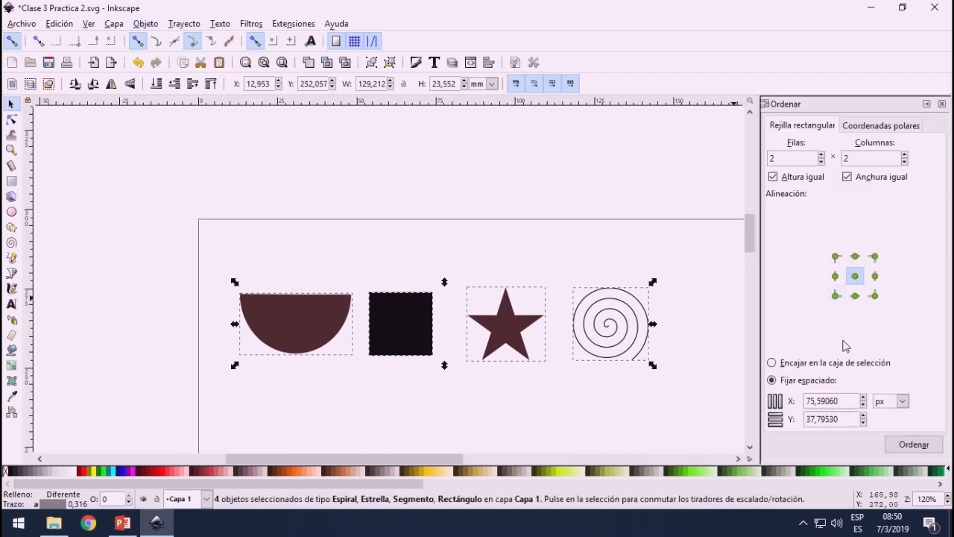
click(880, 406)
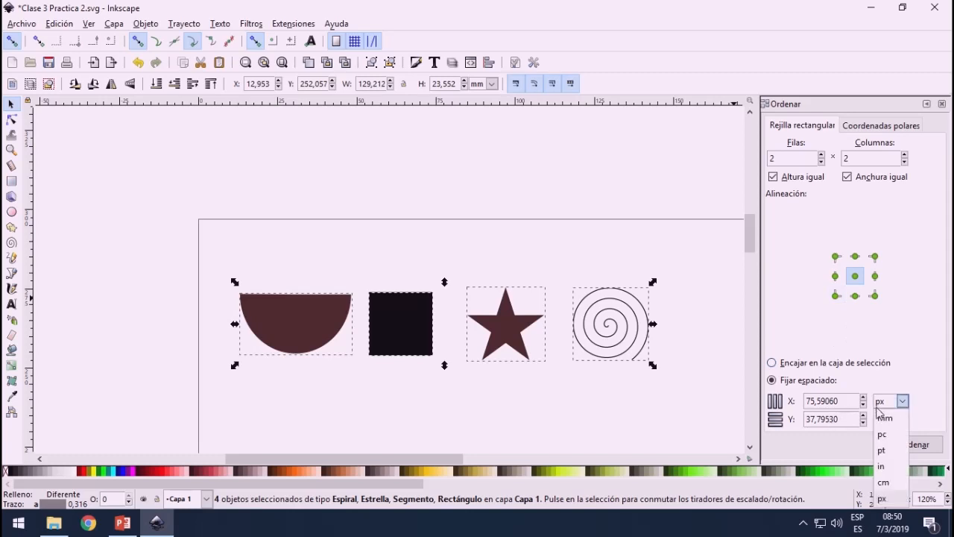
click(884, 482)
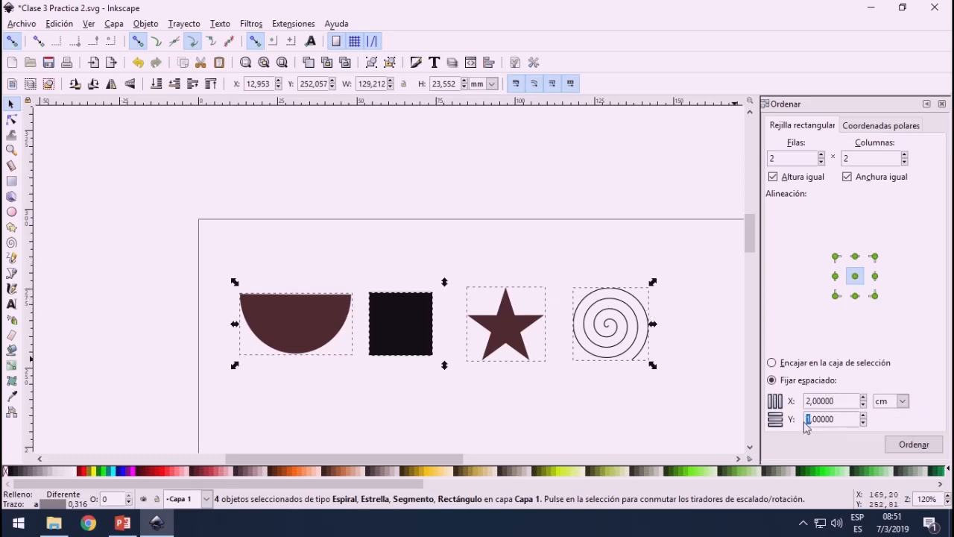
text(2)
click(914, 440)
scroll(448, 350, down, 5)
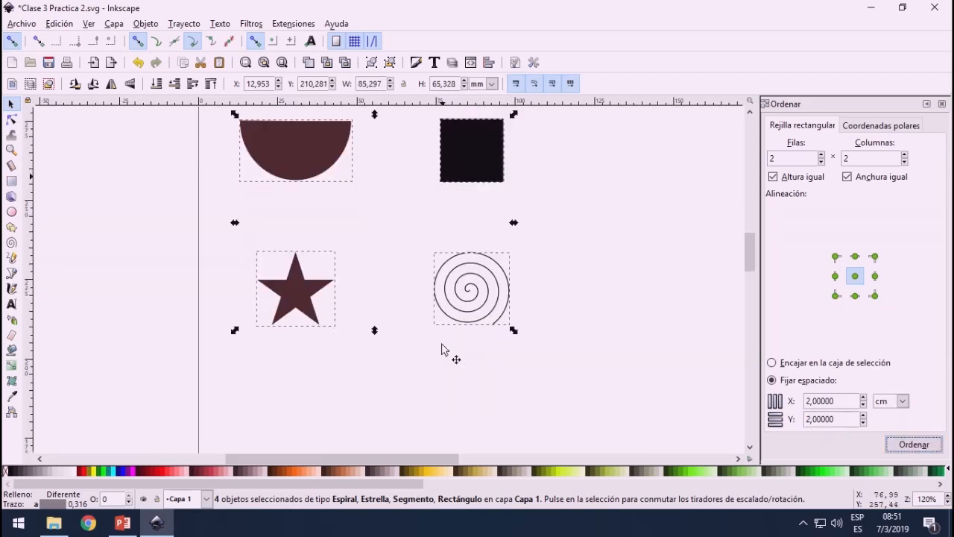
Step: Rearrange the shapes into 1 row and 4 columns and move the row about 13 mm left to the page's left edge
scroll(432, 346, up, 3)
scroll(410, 336, down, 1)
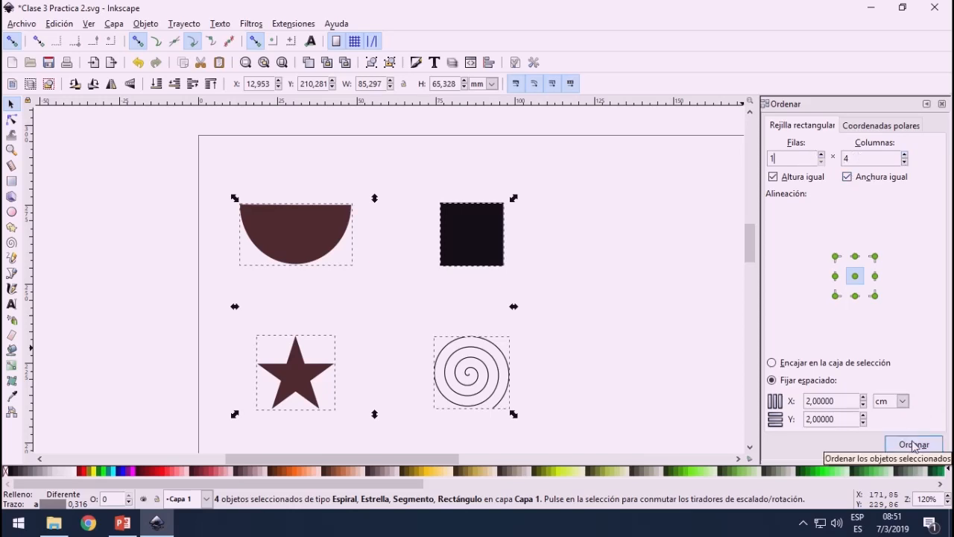
click(914, 445)
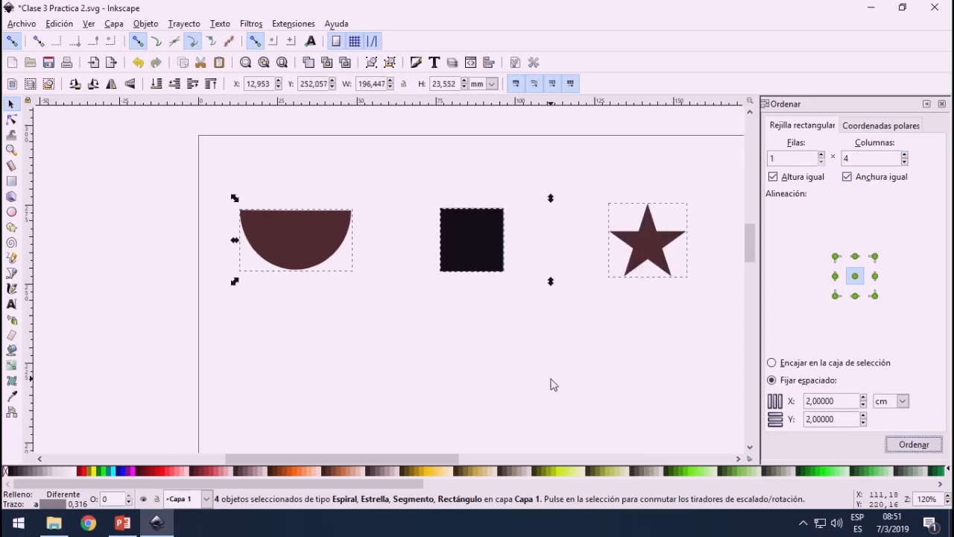
scroll(554, 385, down, 2)
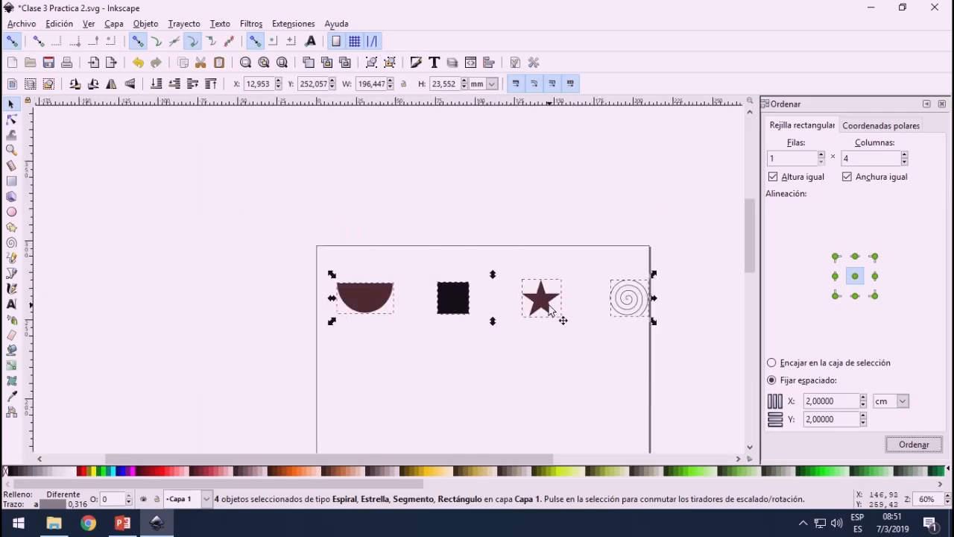
drag(550, 310, 515, 321)
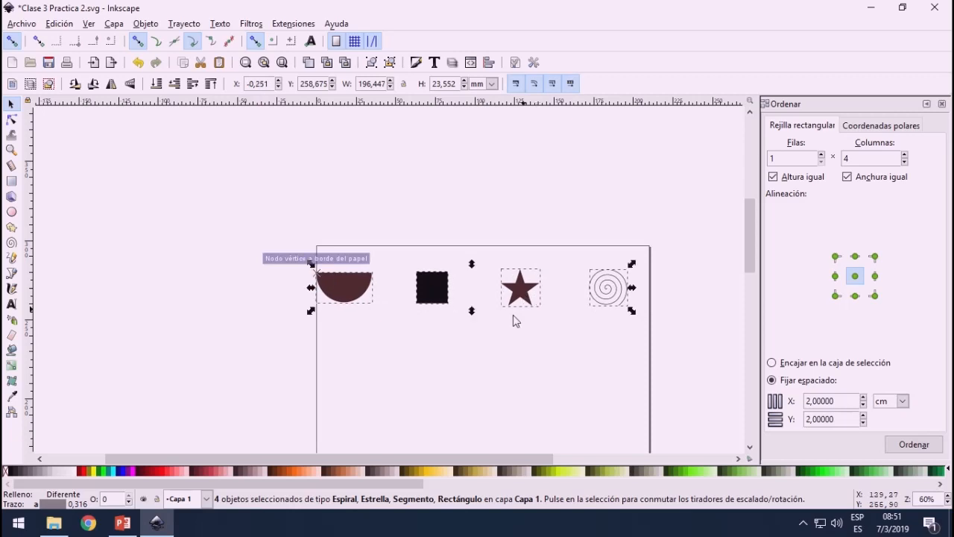
scroll(422, 333, down, 3)
scroll(414, 321, up, 2)
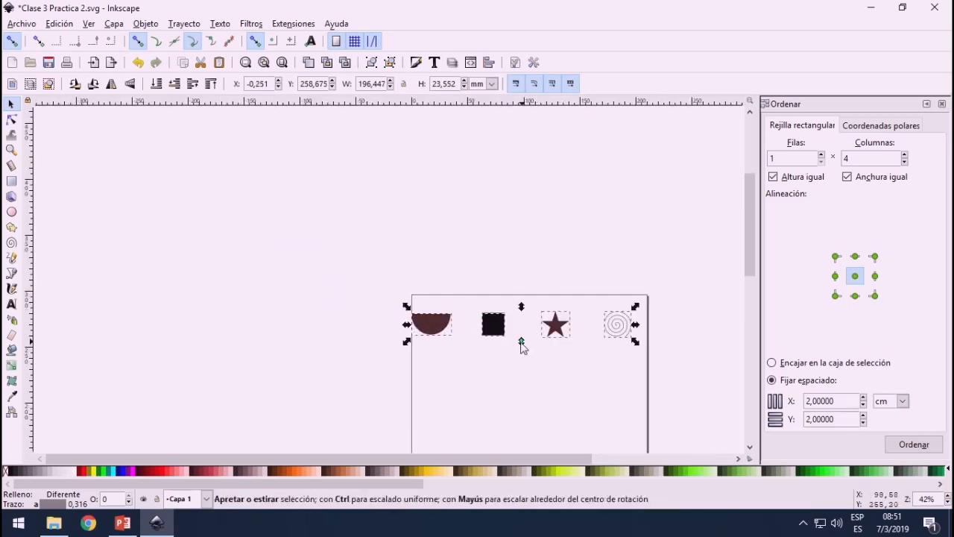
scroll(521, 345, up, 1)
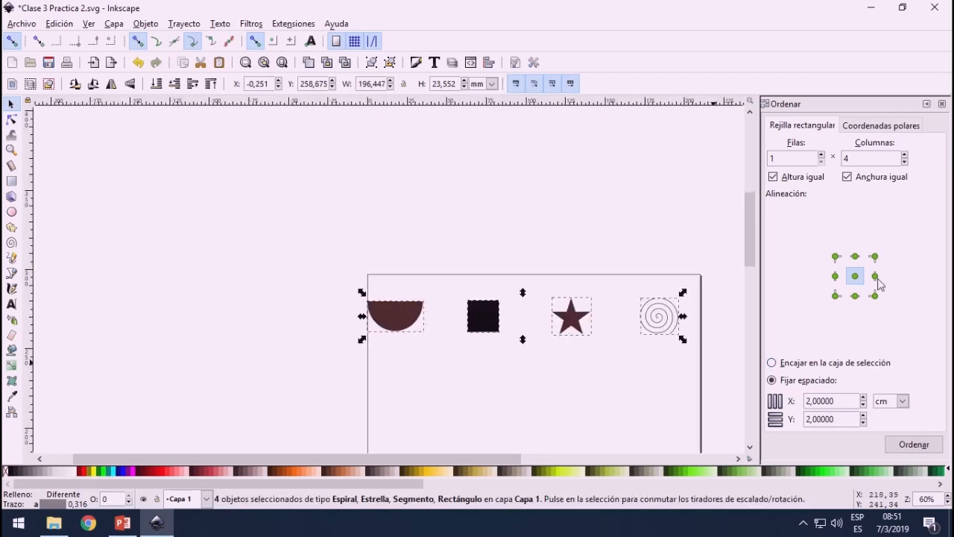
click(942, 104)
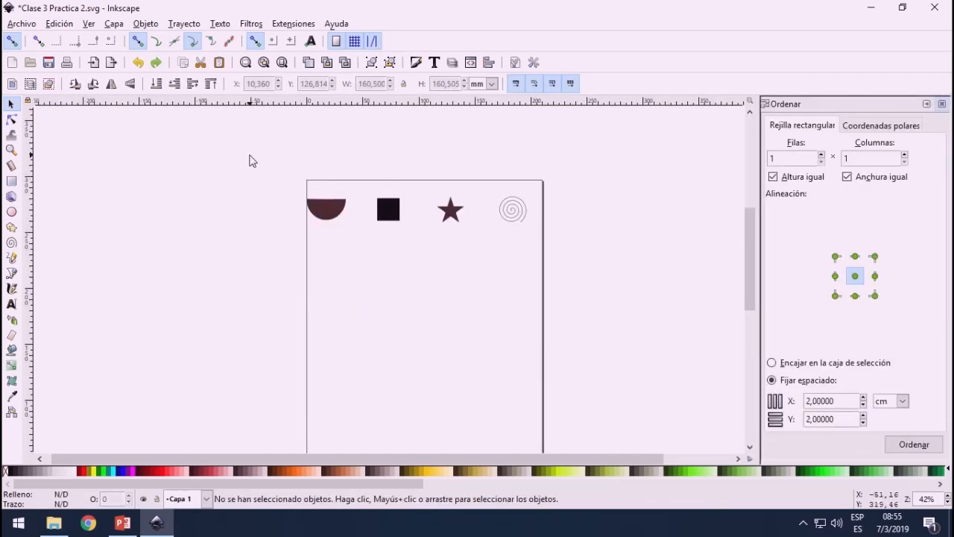
click(146, 23)
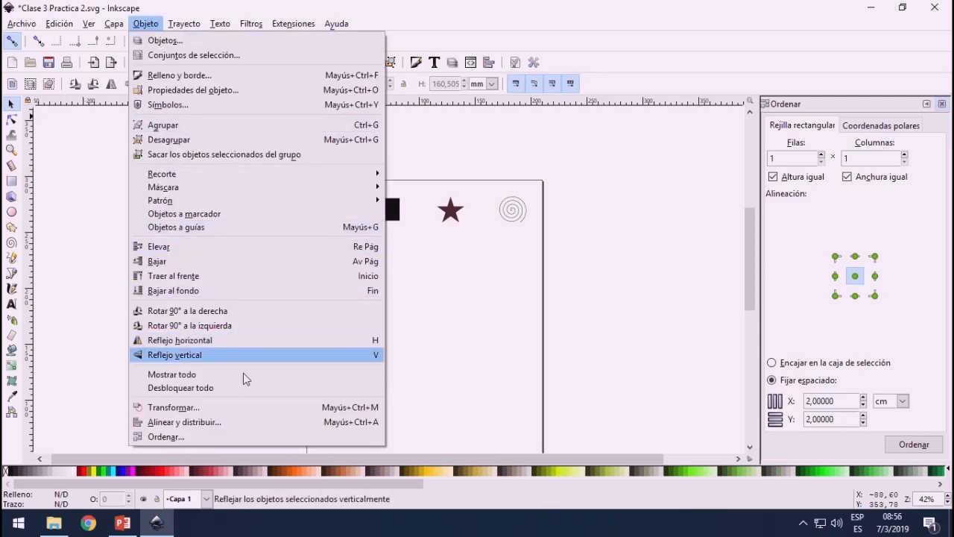
click(489, 287)
Step: Delete the star, the spiral and the half circle, and place the remaining black square near the page's upper-left corner
drag(428, 154, 713, 361)
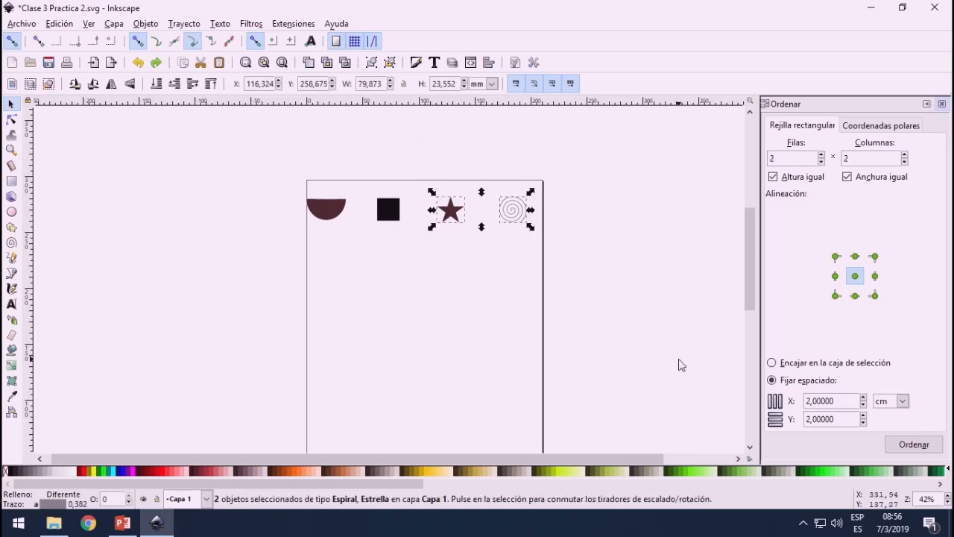
key(Delete)
drag(239, 173, 379, 187)
key(Delete)
scroll(325, 204, up, 4)
scroll(387, 186, down, 2)
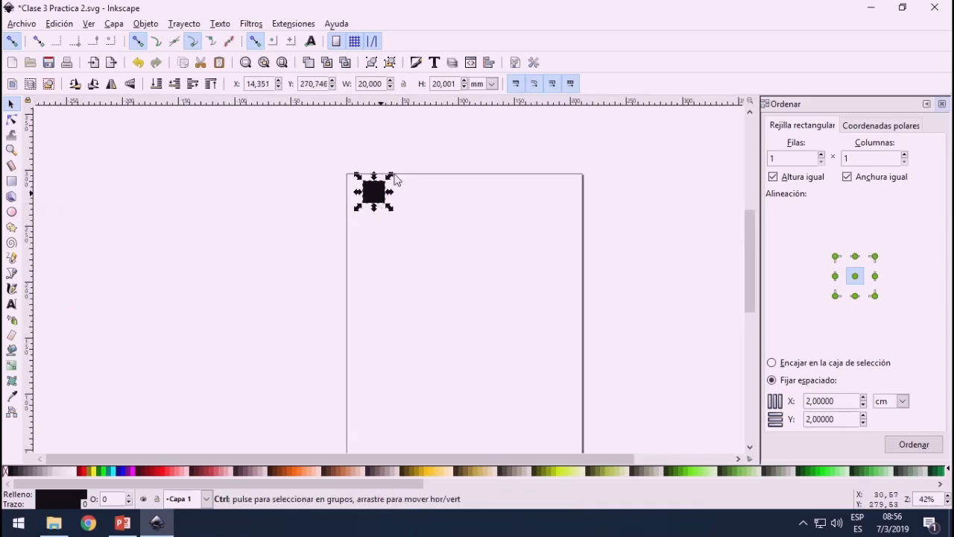
scroll(392, 251, up, 1)
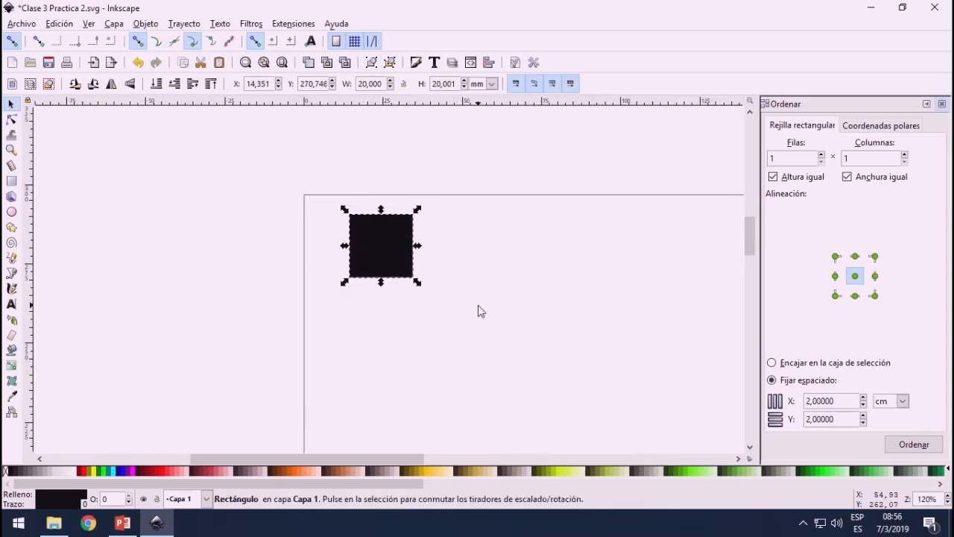
Step: Make three copies of the black square, snapped corner to corner exactly on top of the original
click(504, 224)
mouse_move(387, 234)
mouse_down()
mouse_move(499, 212)
mouse_move(493, 231)
mouse_move(471, 247)
mouse_move(403, 232)
mouse_move(394, 246)
mouse_up()
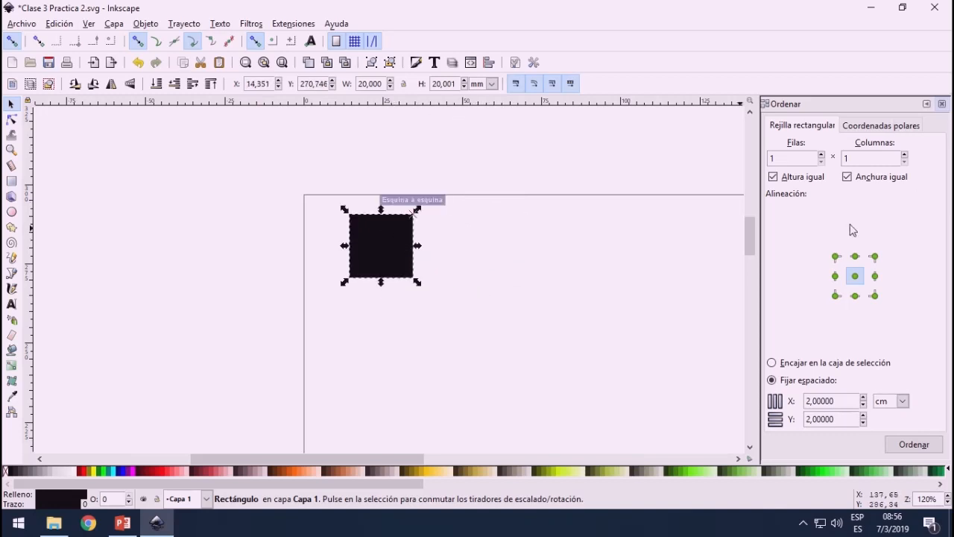
drag(364, 237, 491, 238)
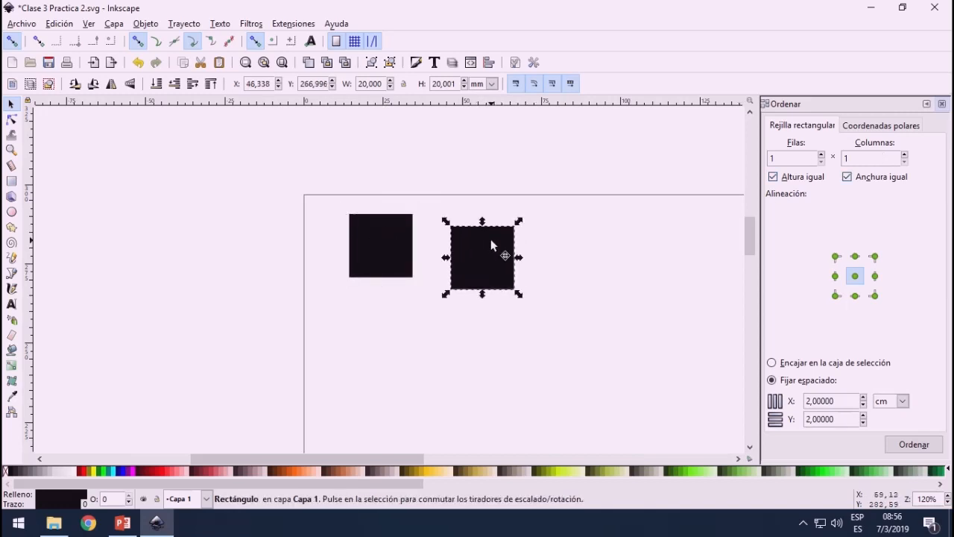
key(ctrl+z)
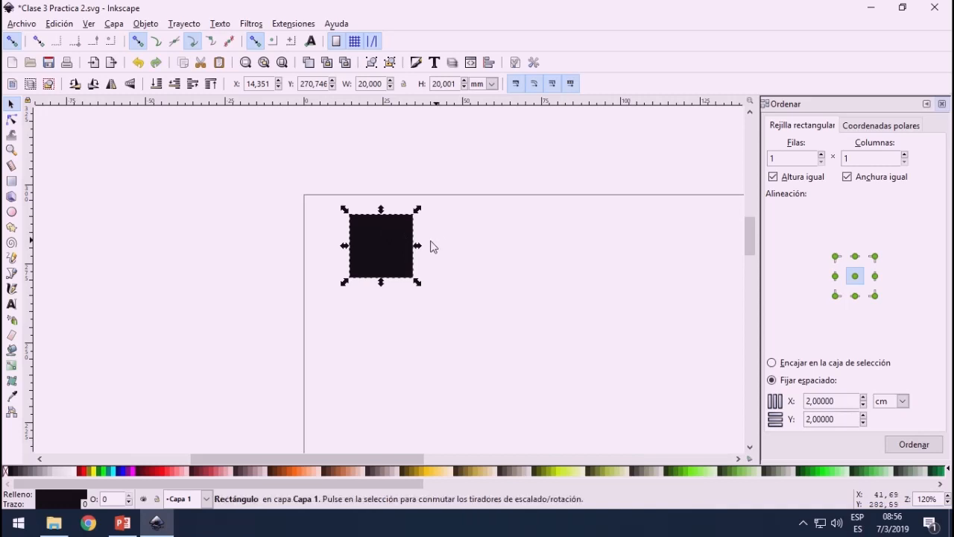
Step: Arrange the four stacked squares in a grid of 1 row and 4 columns with 2 cm spacing
drag(285, 177, 520, 403)
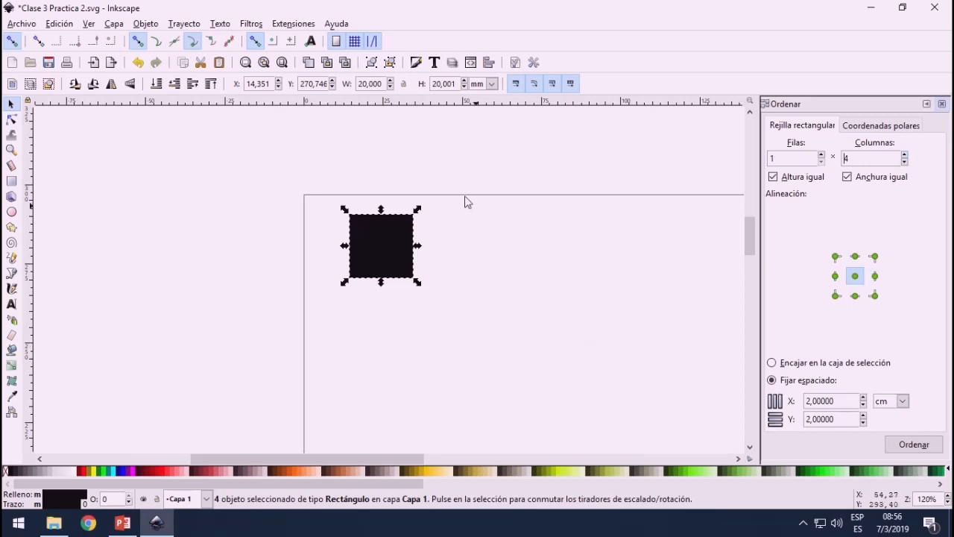
click(913, 444)
scroll(512, 372, down, 4)
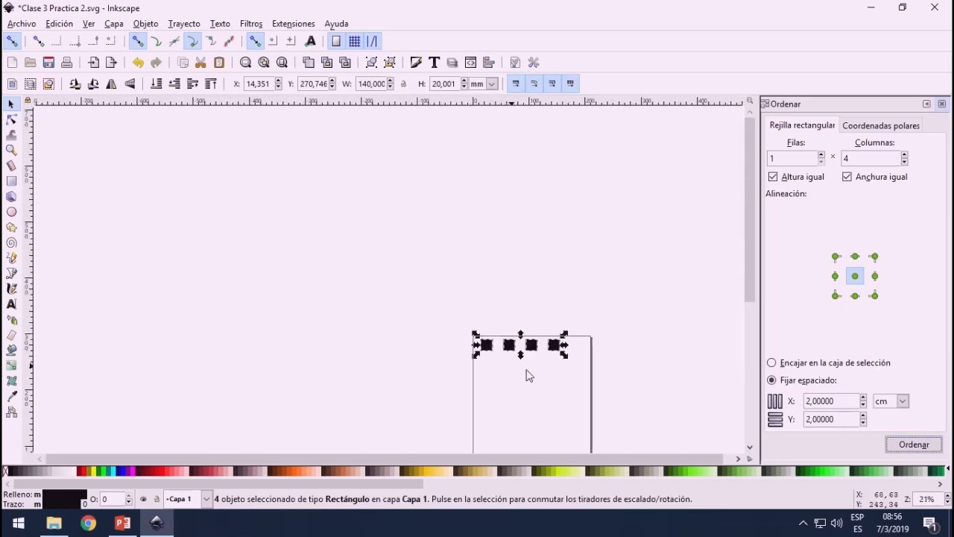
Step: Paste a copy of the four-square row and snap it directly below the first, shifted one square to the right
scroll(526, 374, up, 2)
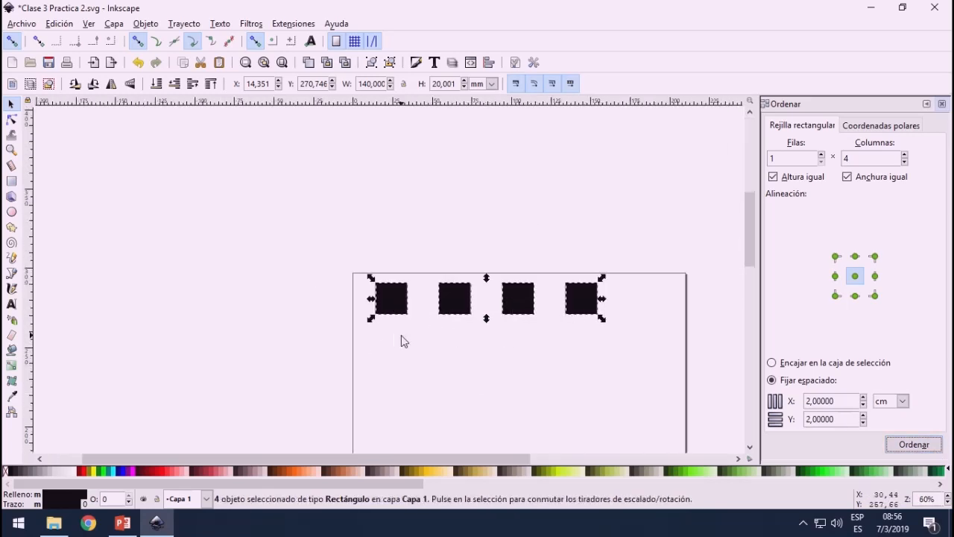
key(ctrl+v)
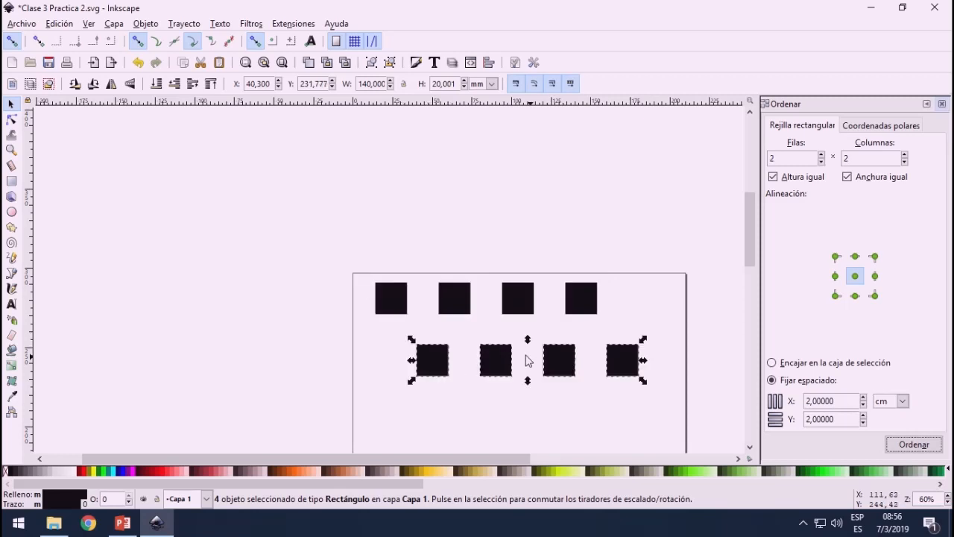
drag(511, 366, 491, 327)
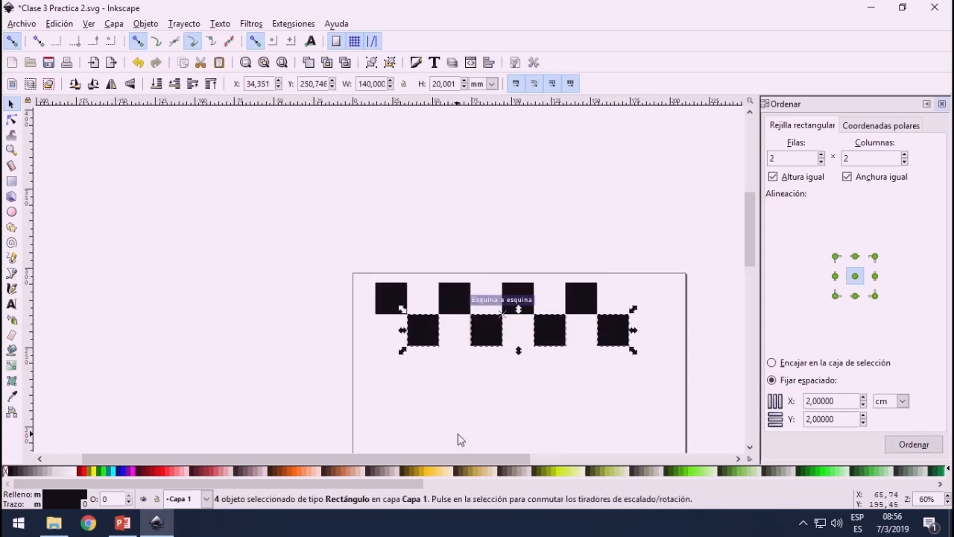
Step: Copy both rows of squares and snap the pasted copy directly beneath them to make four checkerboard rows
scroll(483, 379, down, 3)
scroll(490, 418, up, 3)
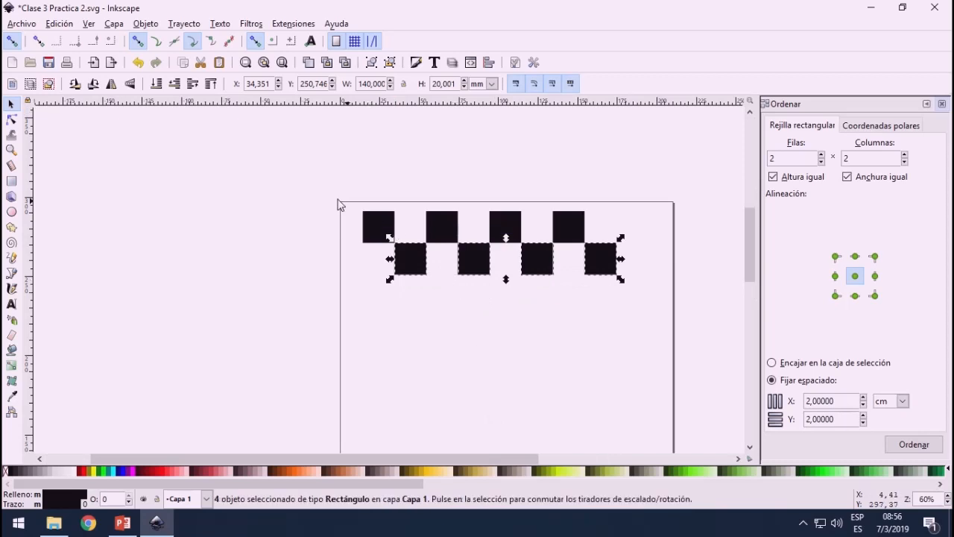
drag(305, 191, 696, 326)
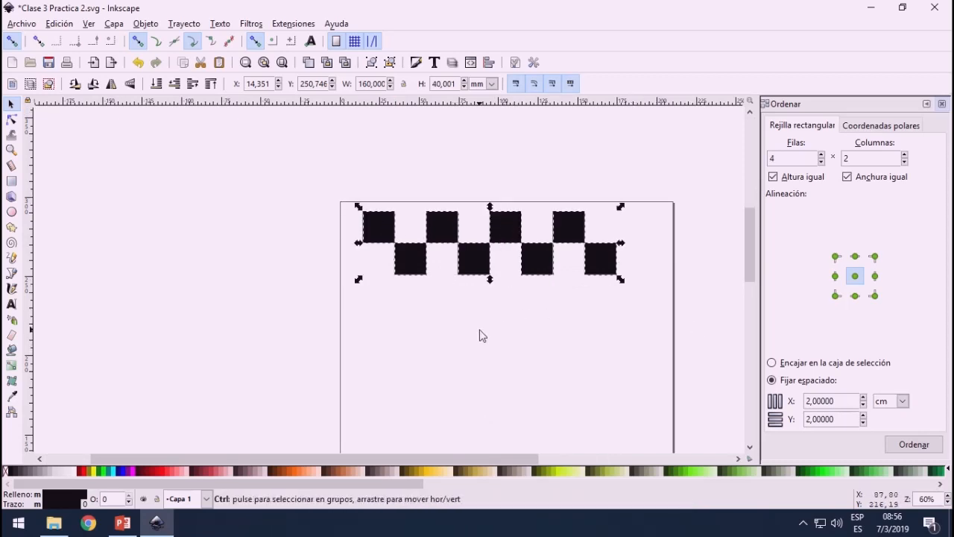
key(ctrl+v)
drag(511, 324, 514, 300)
Step: Copy the four rows of squares and snap the pasted copy directly beneath to complete the eight-row checkerboard
drag(328, 179, 635, 372)
key(ctrl)
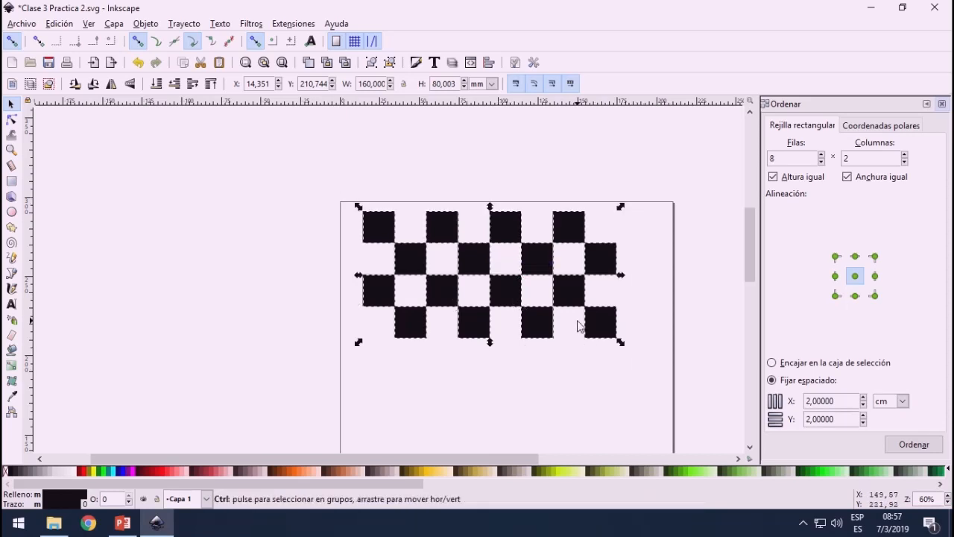
key(ctrl+v)
drag(530, 378, 496, 349)
scroll(496, 349, down, 3)
scroll(486, 404, up, 3)
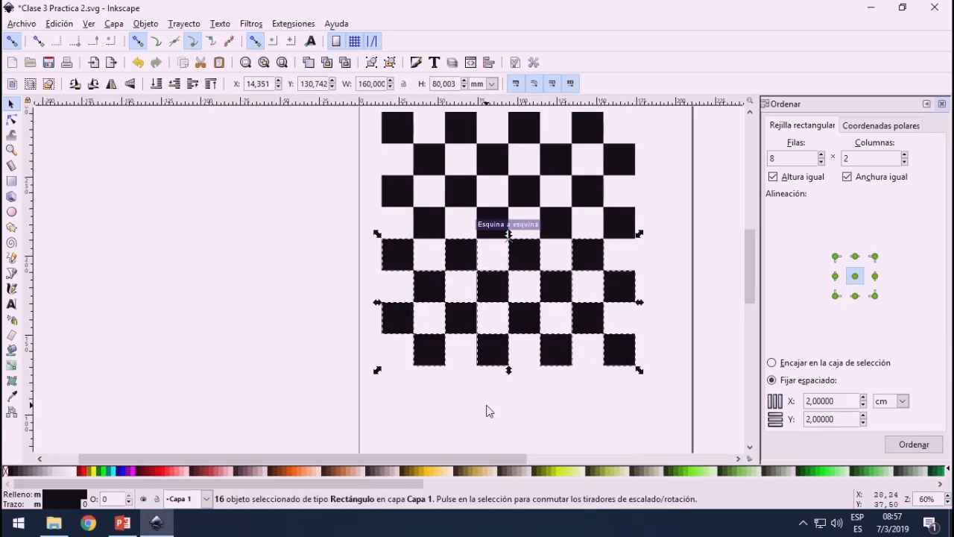
scroll(500, 411, down, 3)
scroll(500, 410, up, 2)
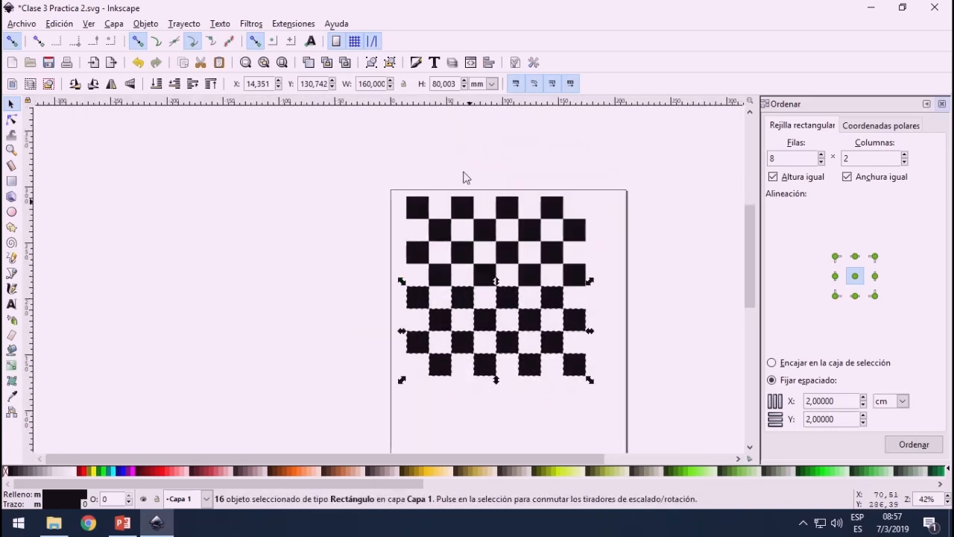
click(351, 250)
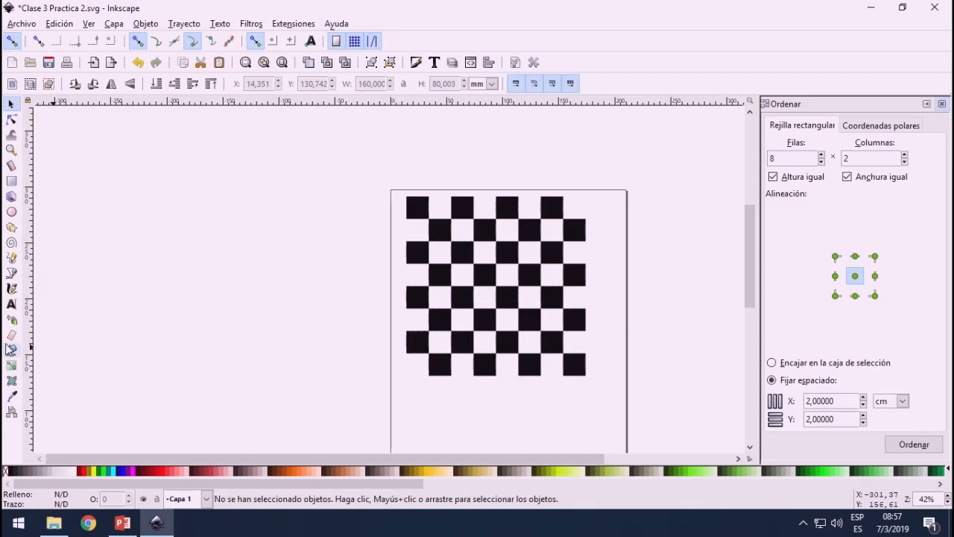
Step: Draw a rectangle of about 160 × 160 mm covering the whole checkerboard and fill it with light grey
click(11, 180)
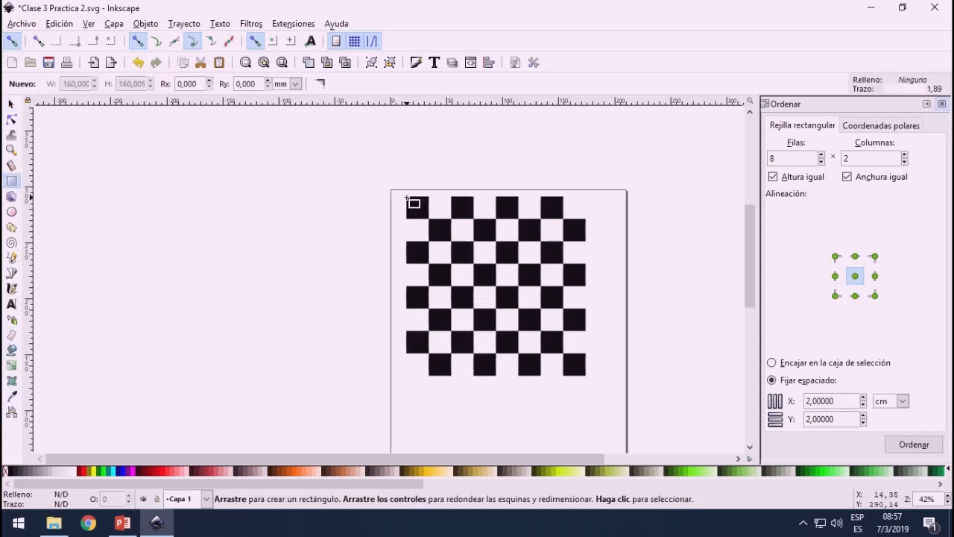
drag(406, 196, 586, 375)
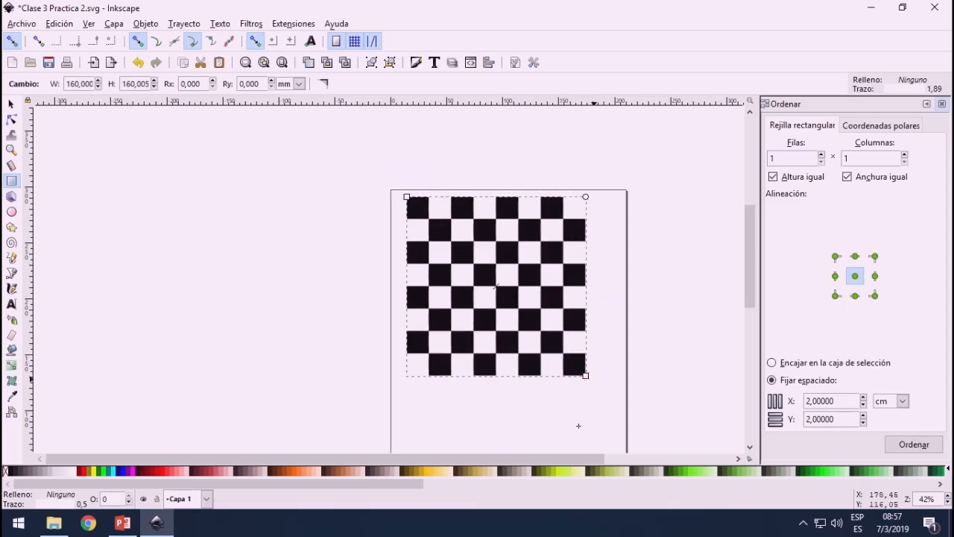
click(64, 474)
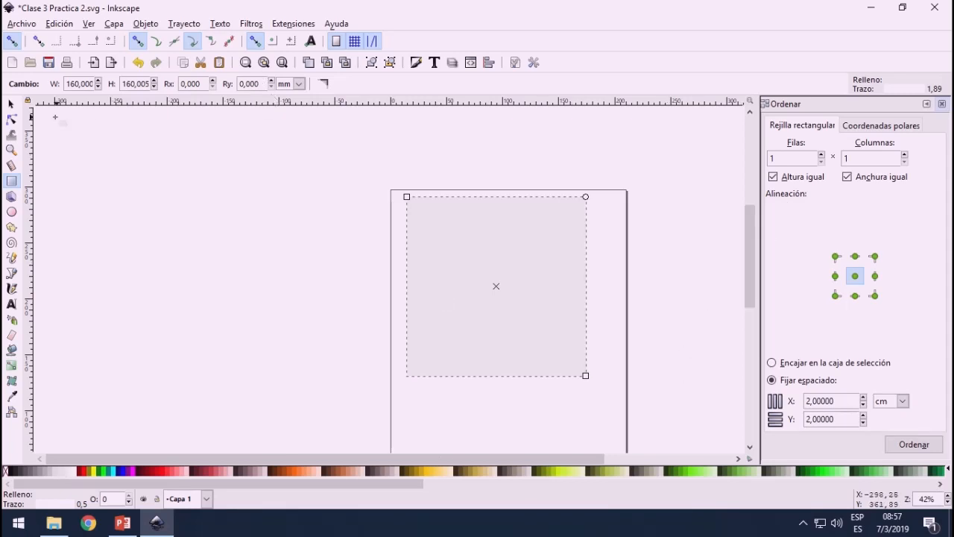
Step: Send the light grey rectangle to the back, behind the black squares, and deselect it
click(12, 104)
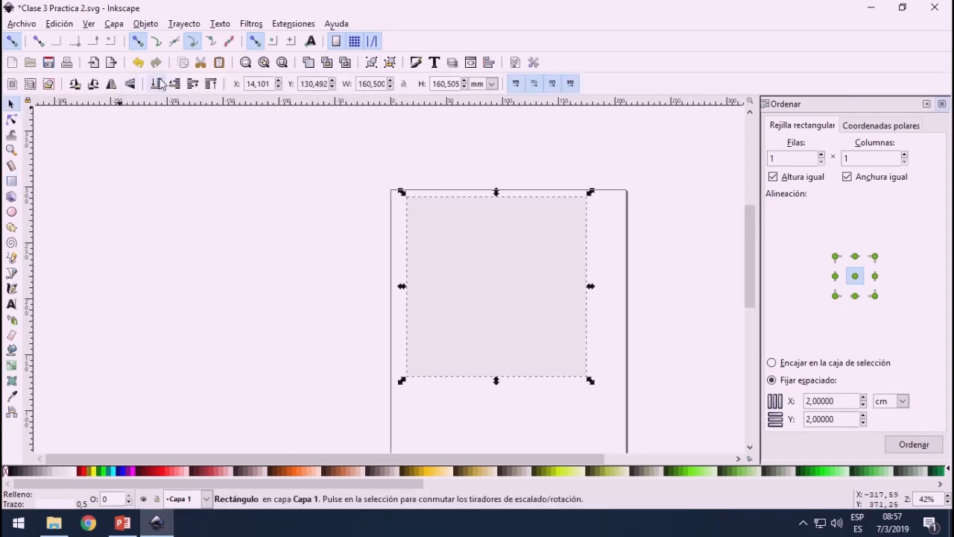
key(ctrl+z)
click(643, 301)
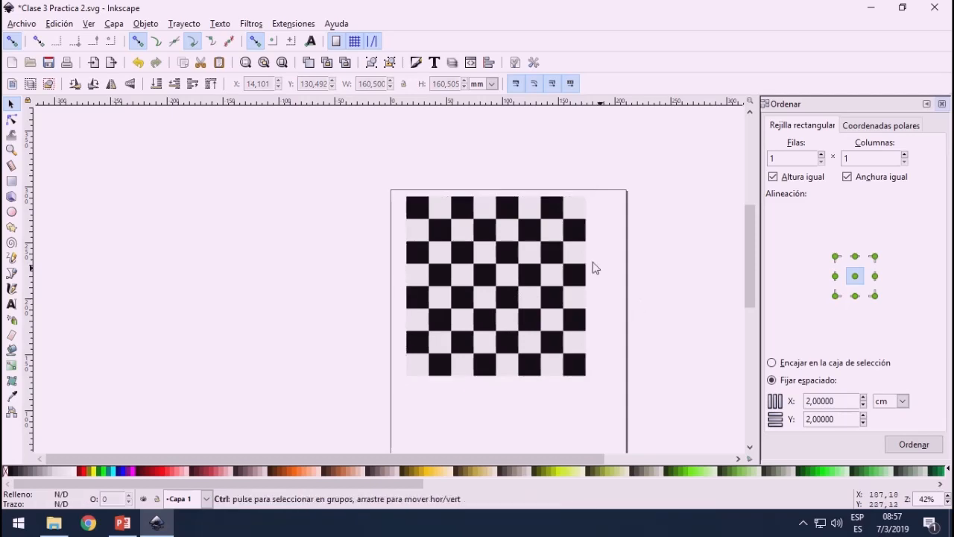
scroll(588, 260, up, 3)
scroll(577, 267, down, 3)
scroll(492, 231, up, 3)
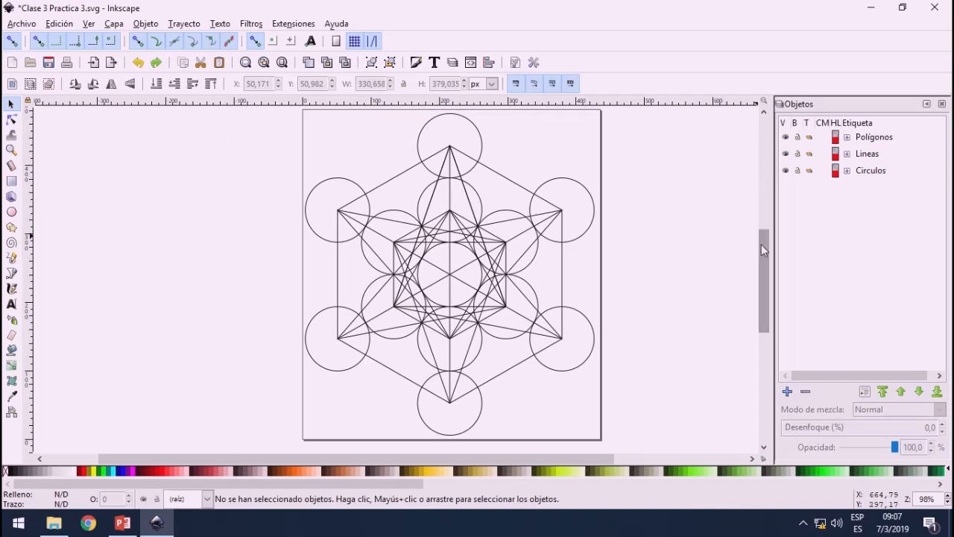
Step: In Clase 3 Practica 3.svg, switch the Polígonos, Lineas and Circulos groups to layers, and lock and unlock them
drag(761, 244, 745, 238)
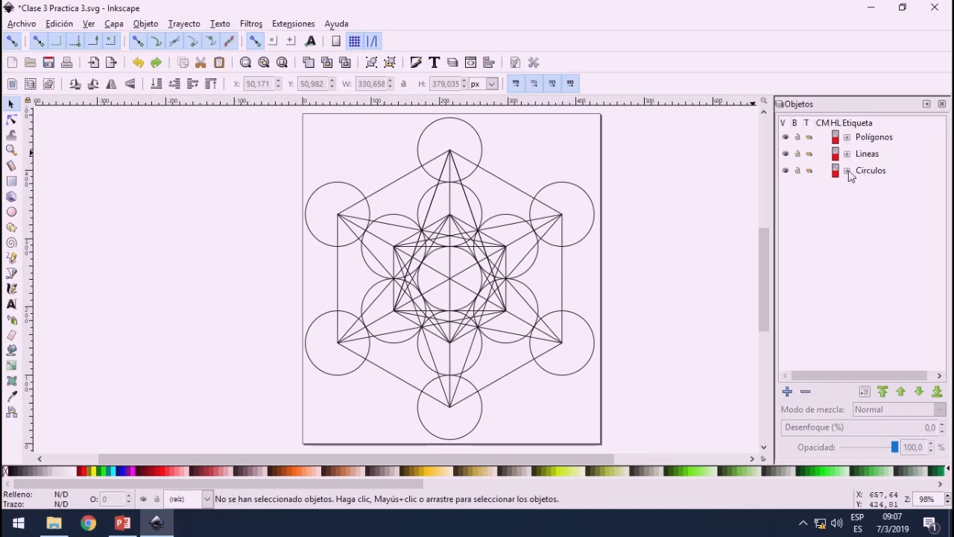
click(810, 154)
click(797, 138)
click(797, 154)
click(796, 170)
click(797, 170)
click(796, 154)
Step: Hide the Circulos and Lineas layers, and the Hexágonos and Isósceles groups inside Polígonos
click(785, 171)
click(786, 153)
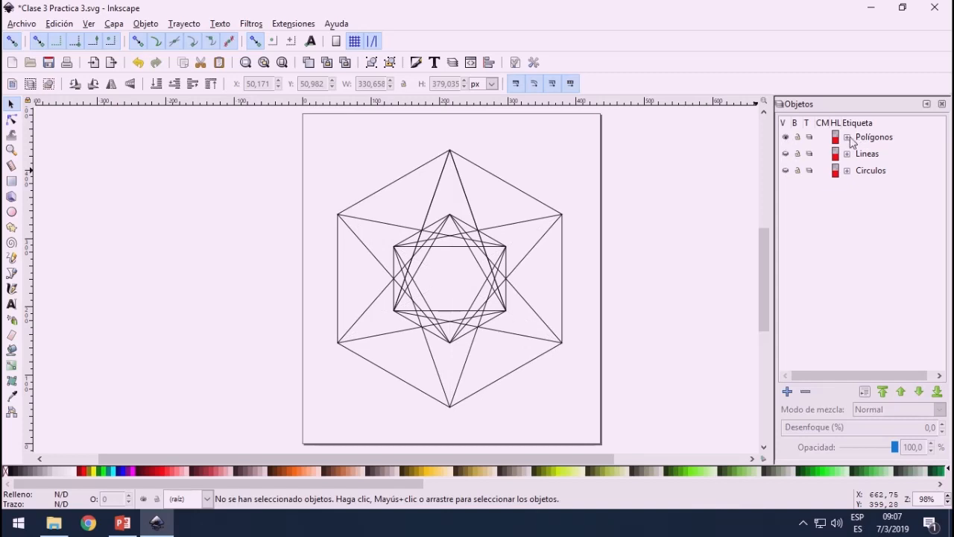
click(848, 137)
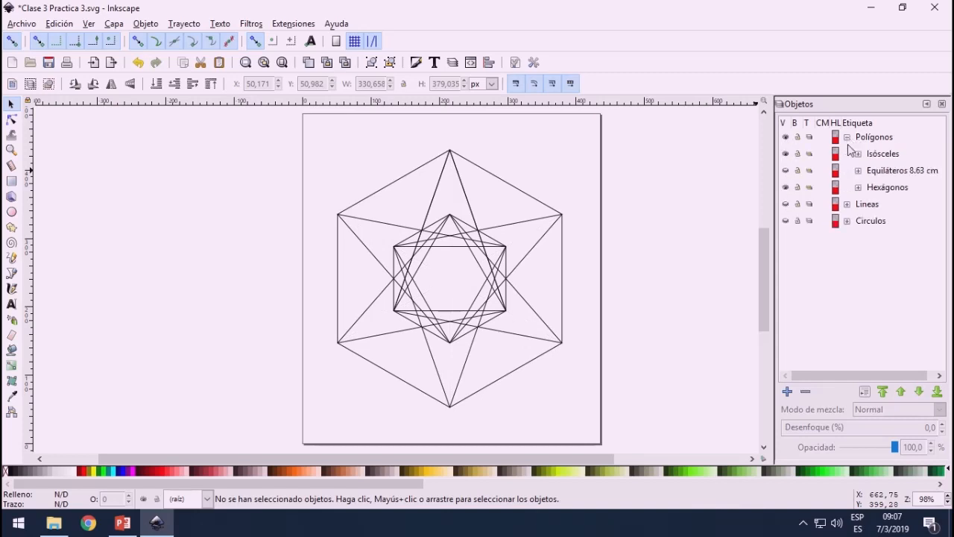
click(786, 187)
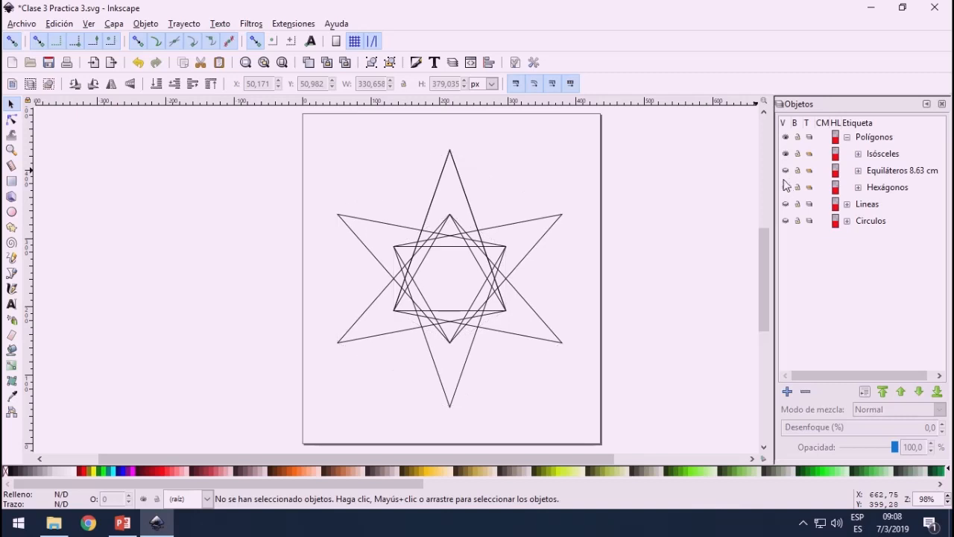
click(785, 154)
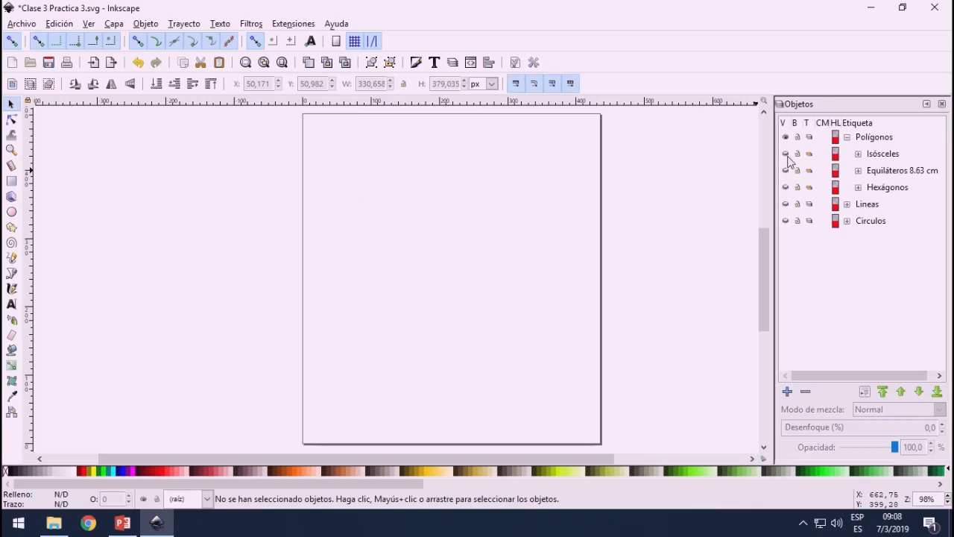
Step: Show the Isósceles, Hexágonos and Equiláteros 8.63 cm groups inside Polígonos
click(786, 155)
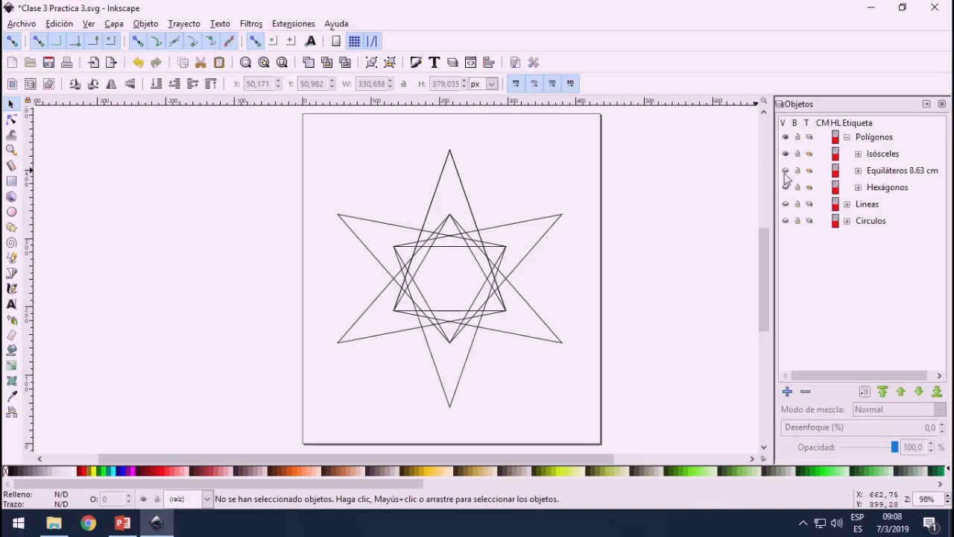
click(786, 187)
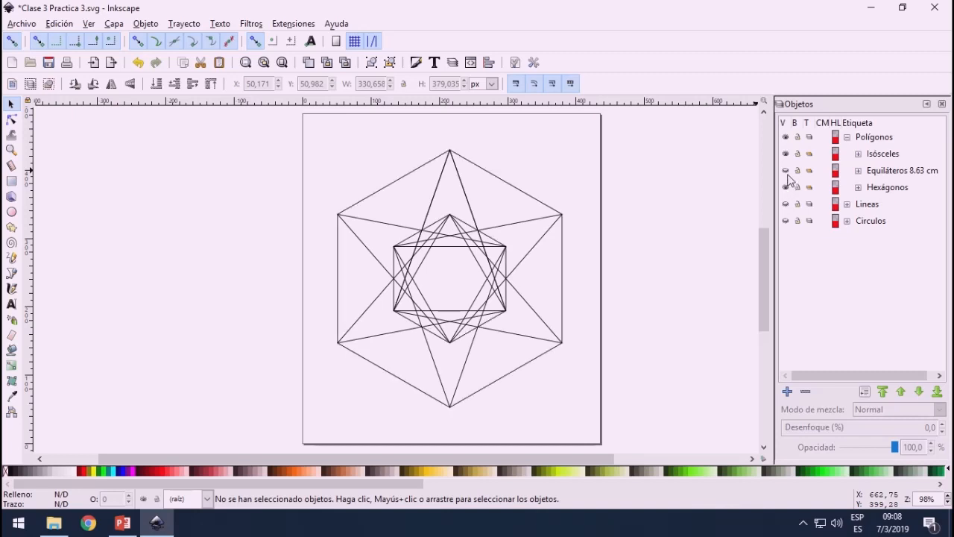
click(786, 170)
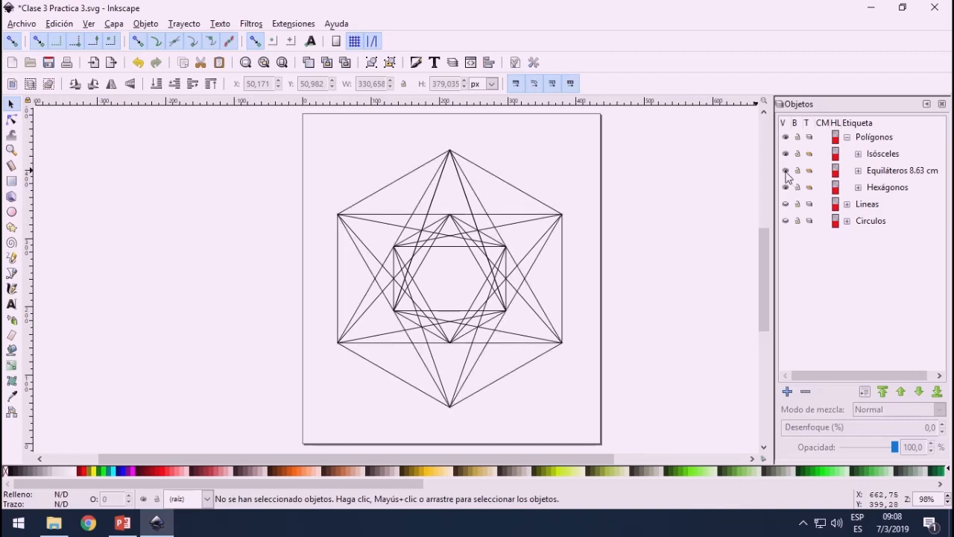
Step: Hide and show again the Isósceles and Equiláteros 8.63 cm groups, and show the Lineas and Circulos layers
click(785, 154)
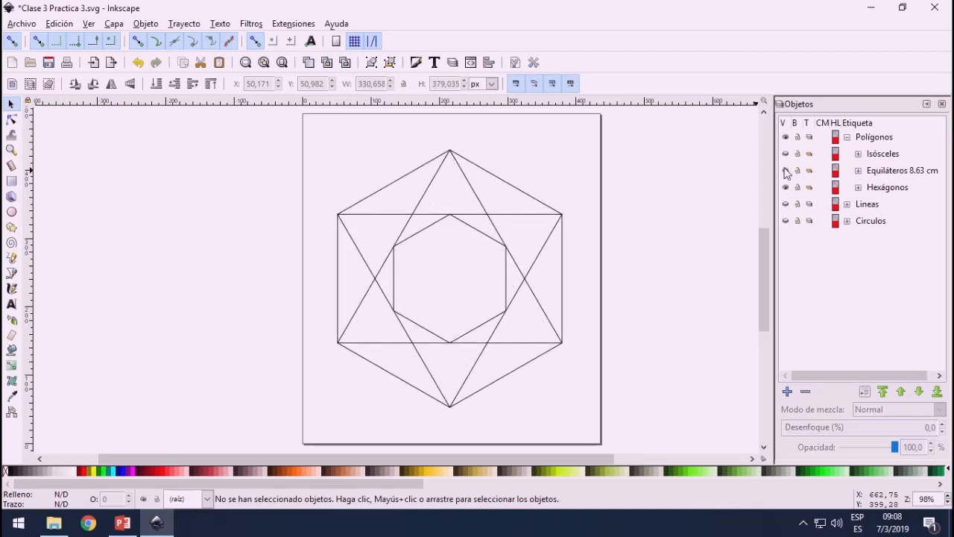
click(785, 170)
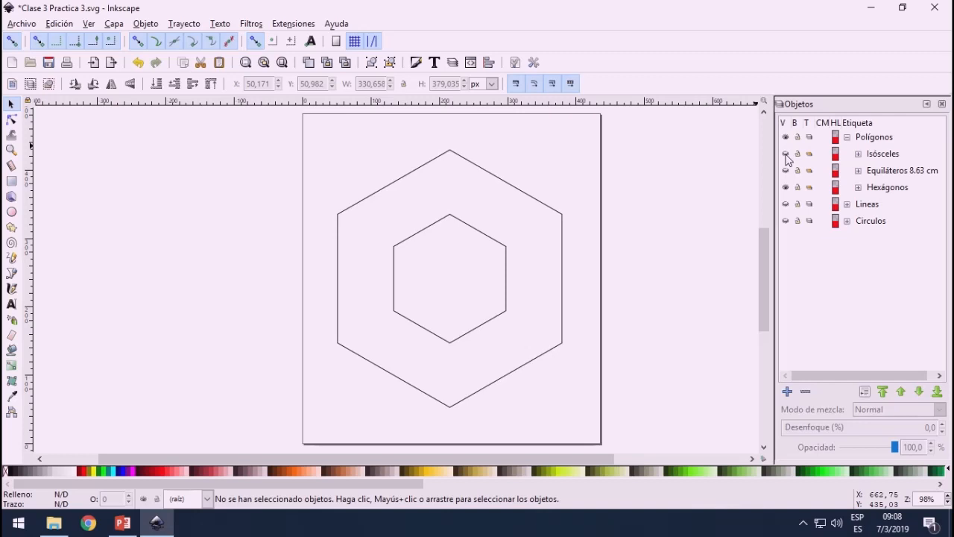
click(786, 153)
click(786, 170)
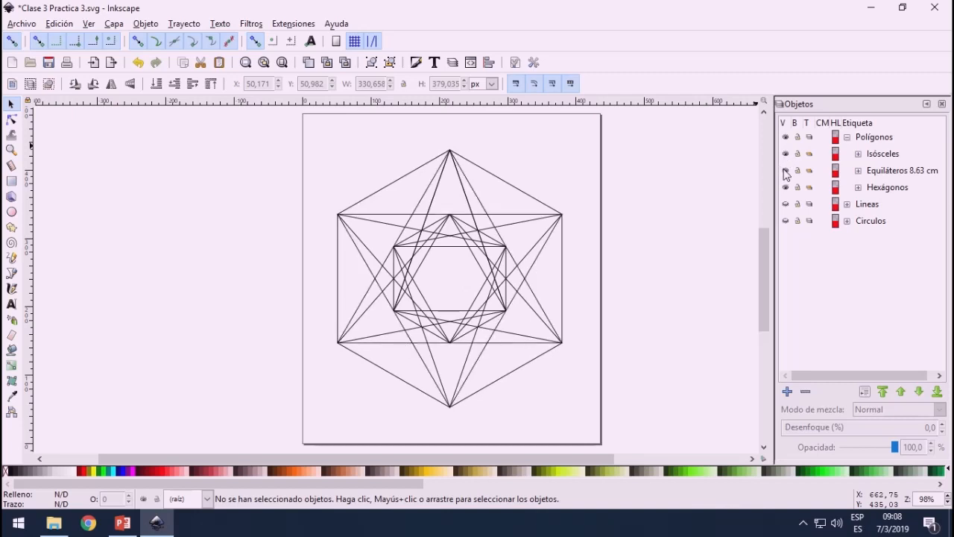
click(785, 203)
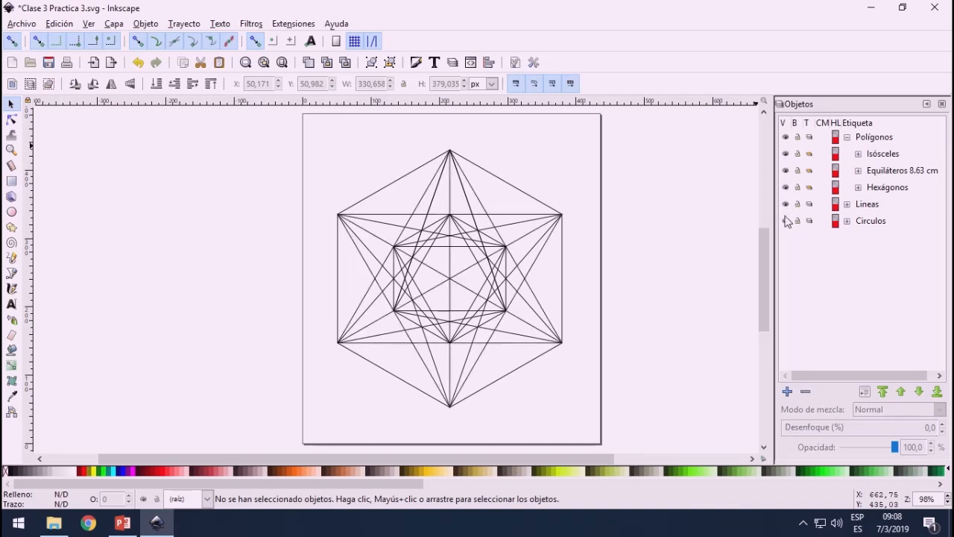
click(786, 224)
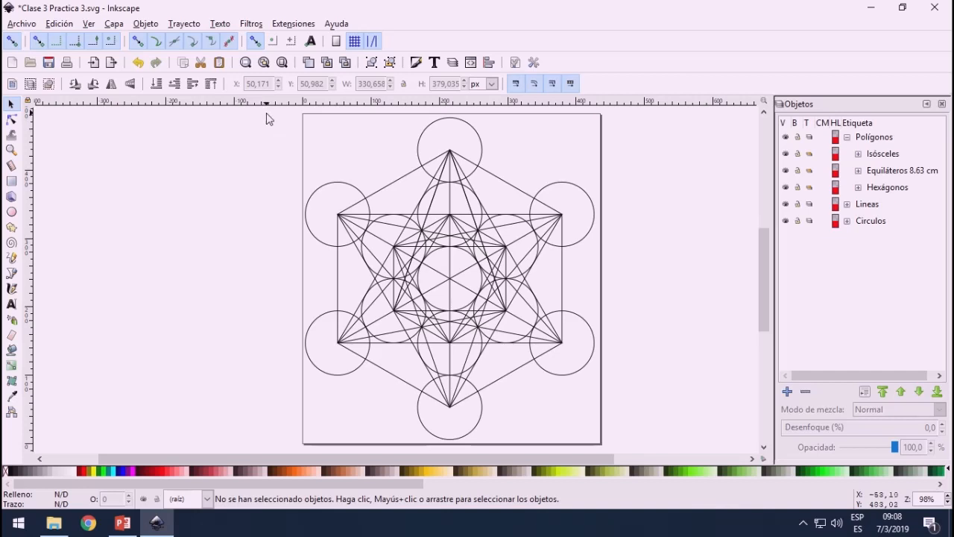
Step: Delete every object of the geometric figure, and remove the emptied Circulos and Lineas layers
mouse_move(255, 112)
mouse_down()
mouse_move(592, 315)
mouse_move(630, 452)
mouse_up()
key(Delete)
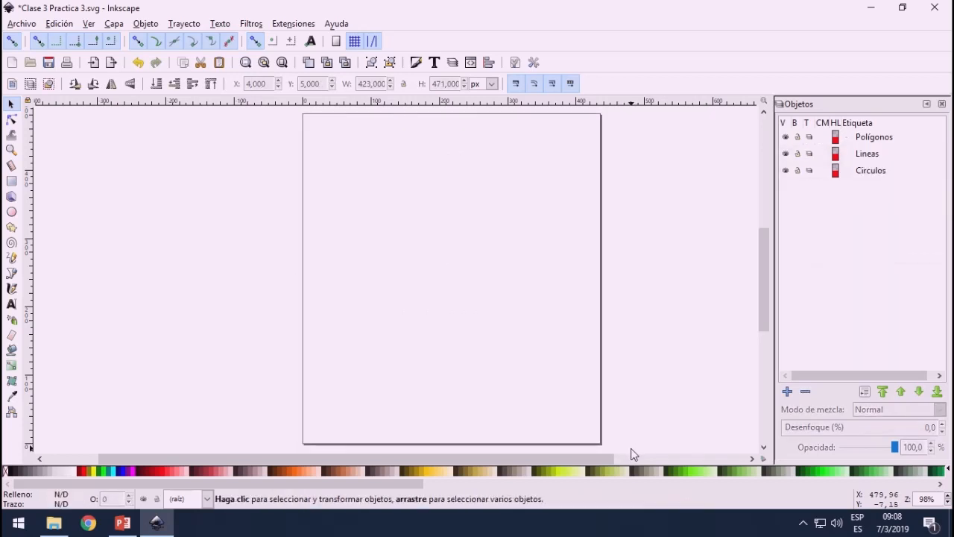
click(870, 144)
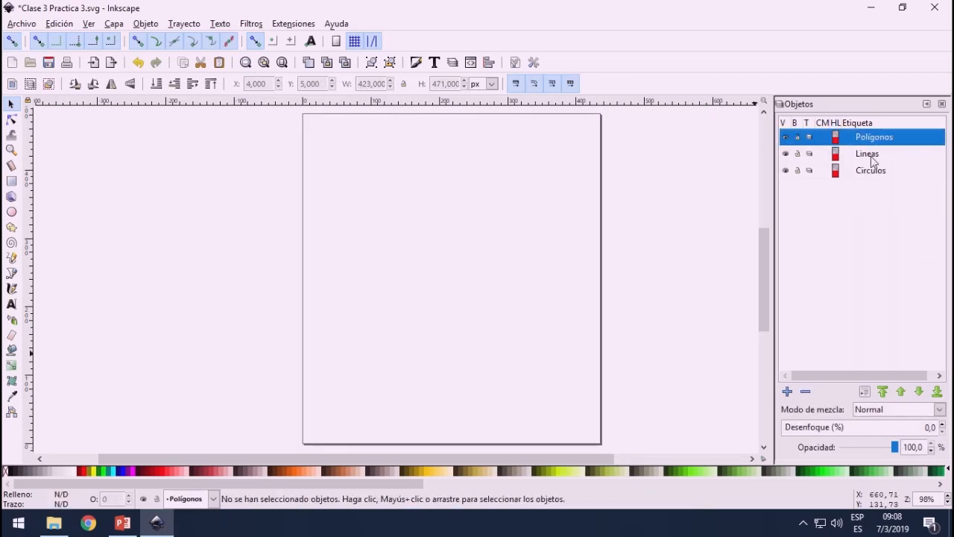
click(871, 156)
click(874, 176)
click(876, 144)
click(875, 177)
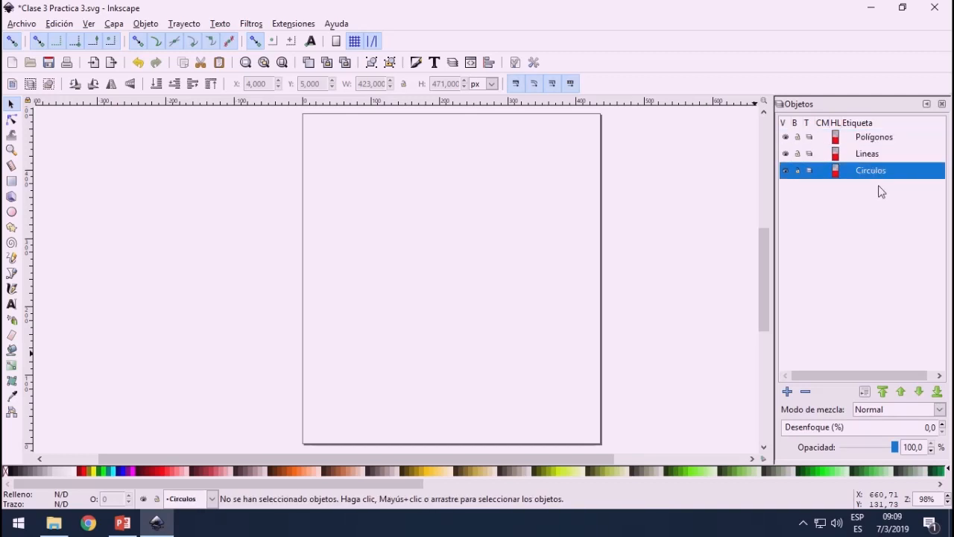
shift+click(877, 137)
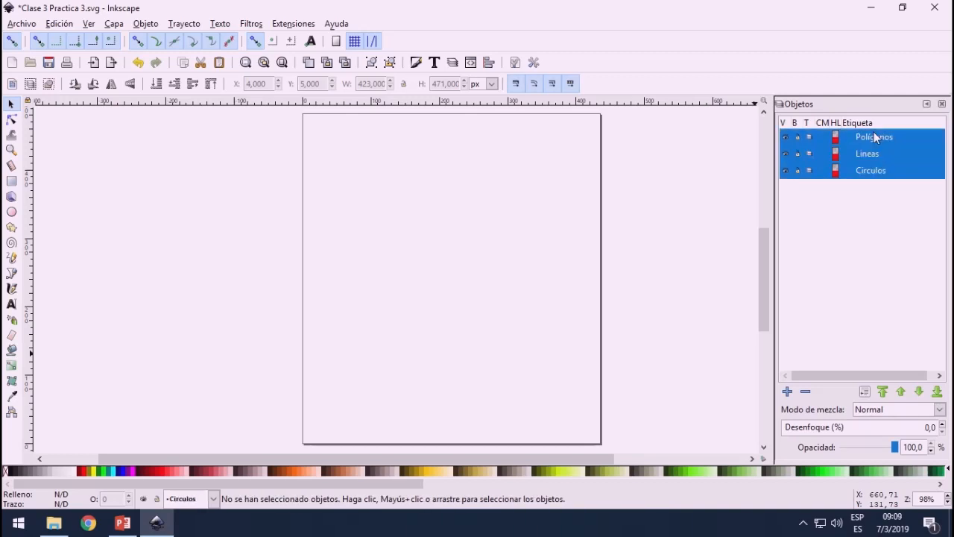
click(806, 392)
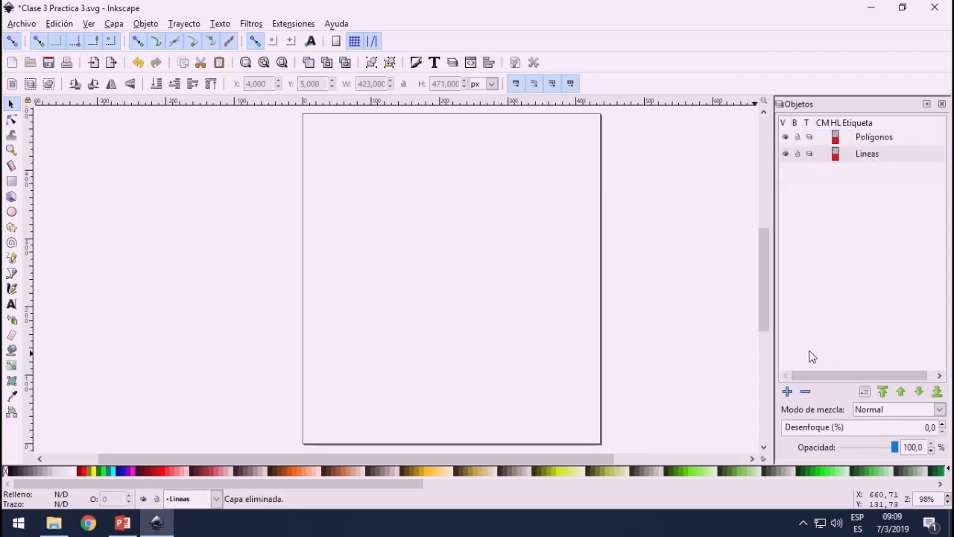
click(805, 391)
Step: Rename the remaining Polígonos layer as Capa1
click(880, 139)
click(880, 138)
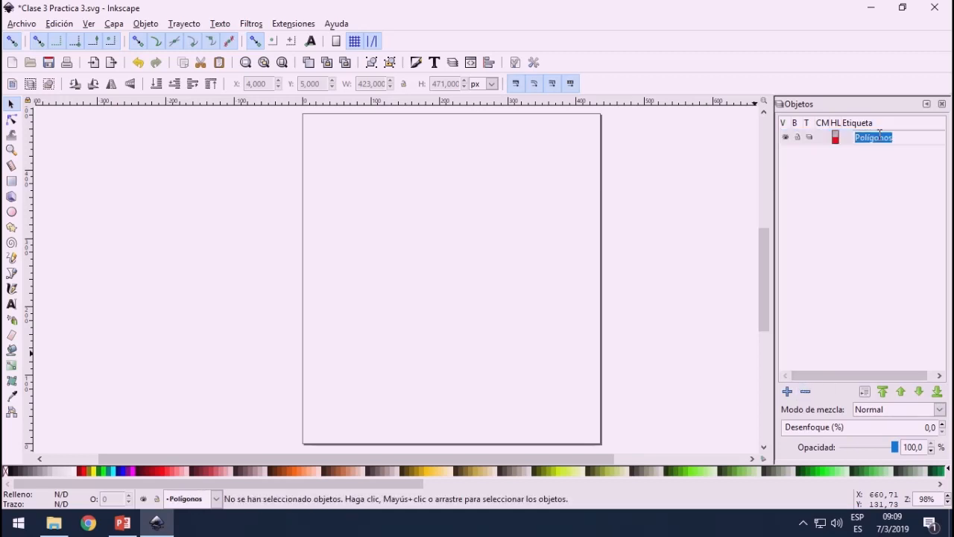
text(c)
key(Return)
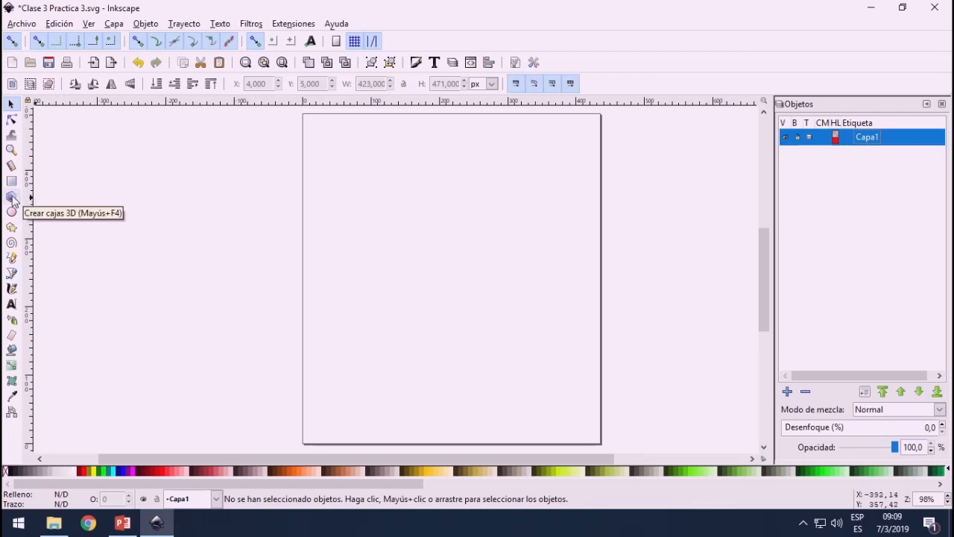
Step: Draw a five-cornered regular polygon about 286 by 272 px near the middle of the page, with one vertex pointing down
click(11, 234)
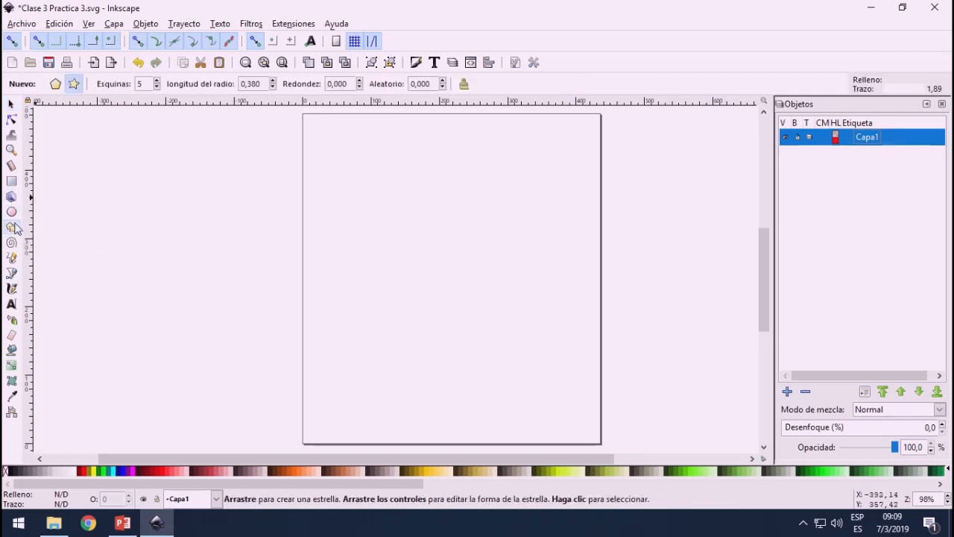
click(56, 84)
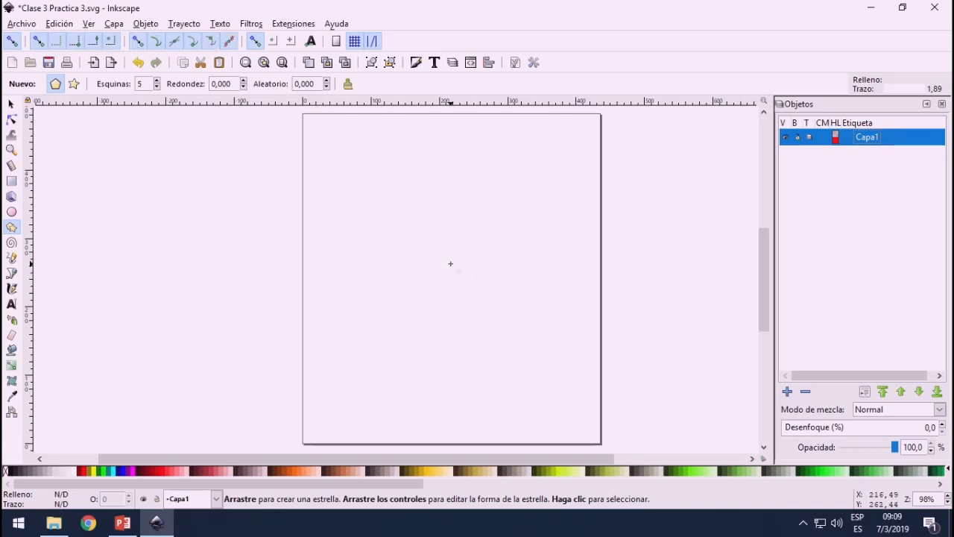
drag(449, 264, 444, 379)
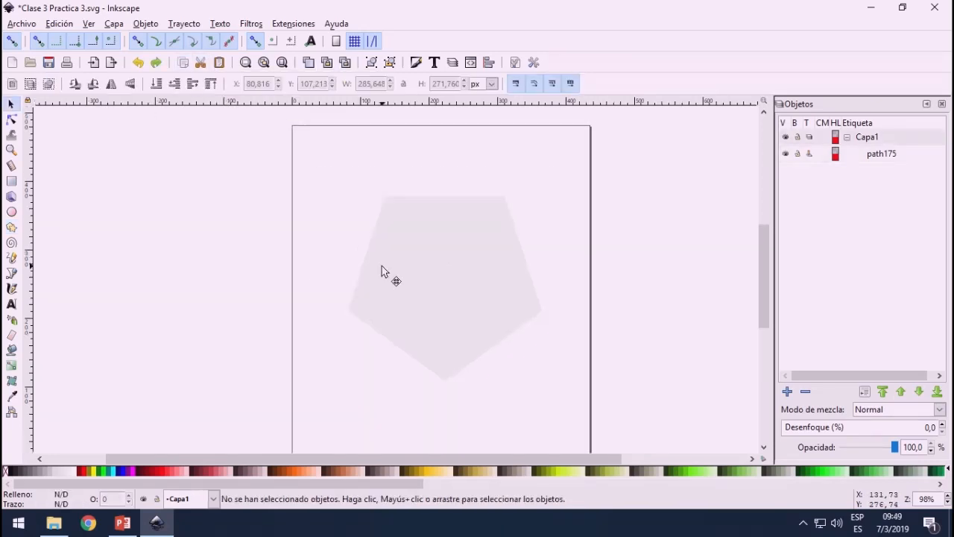
Step: Remove the pentagon's fill and give it a flat, nearly black stroke colour
click(384, 271)
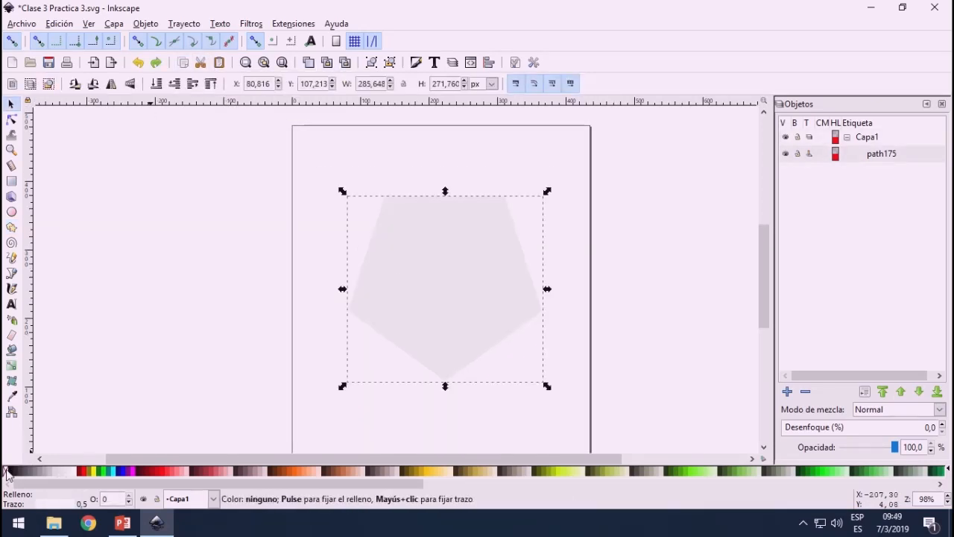
click(7, 473)
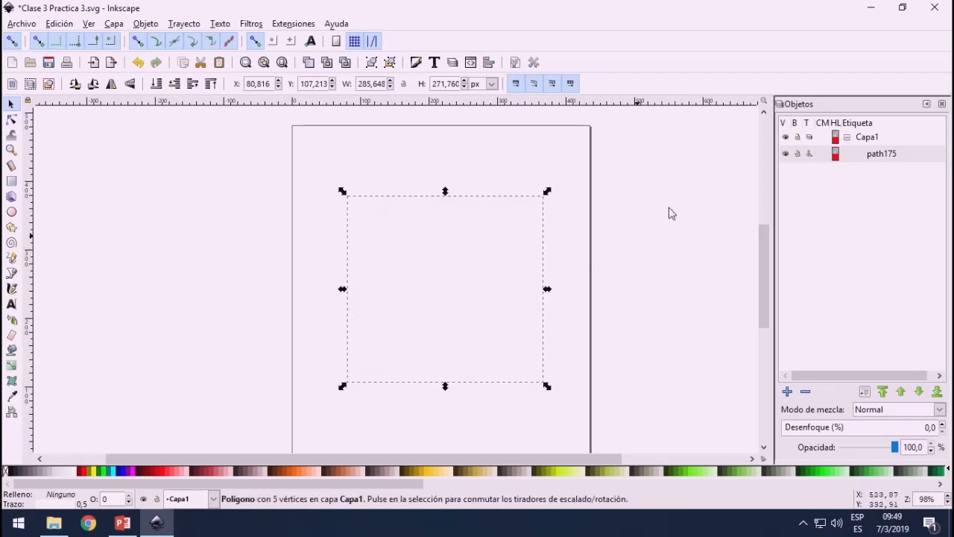
click(146, 24)
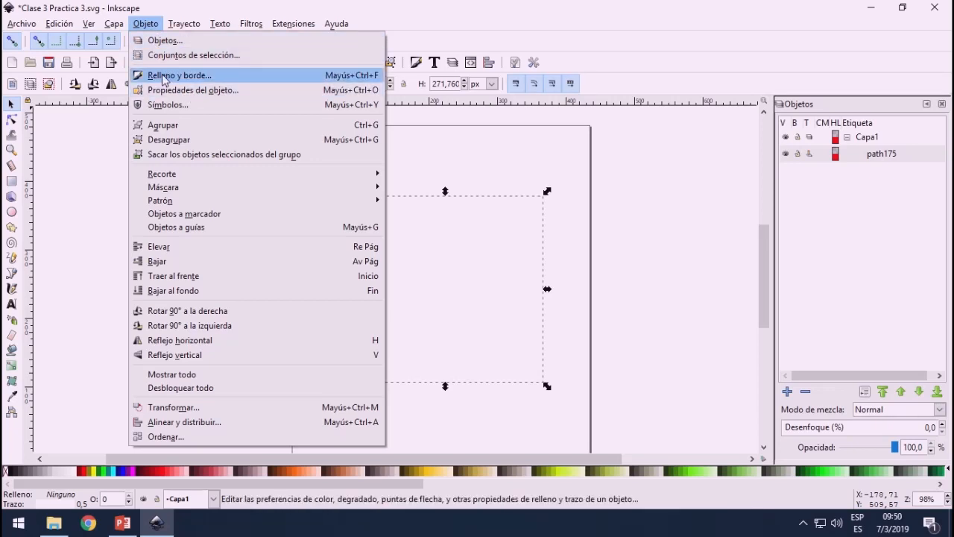
key(Escape)
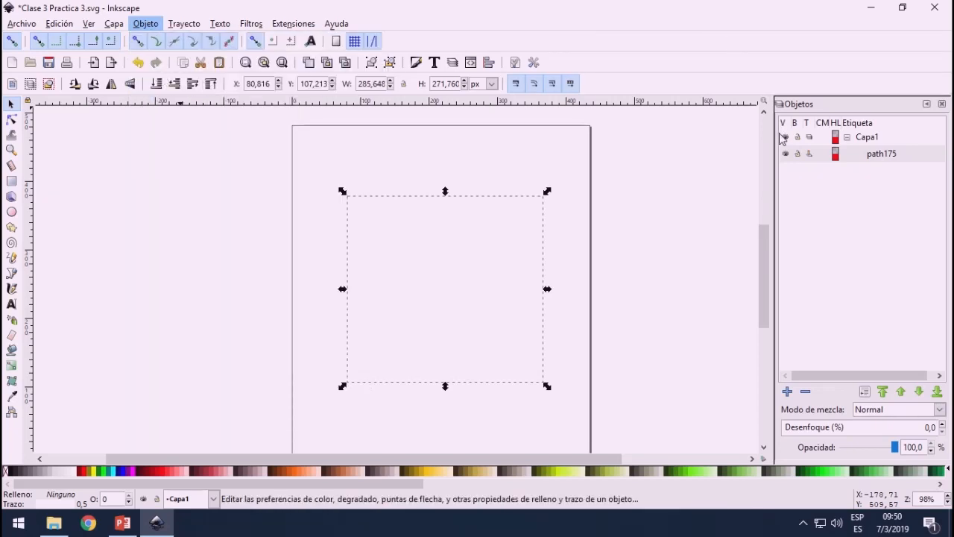
key(shift+ctrl+f)
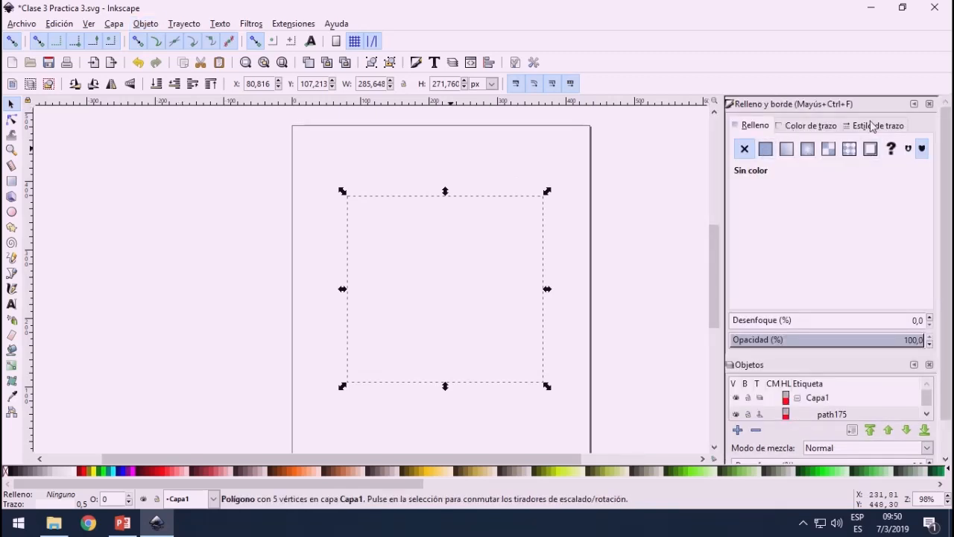
click(872, 125)
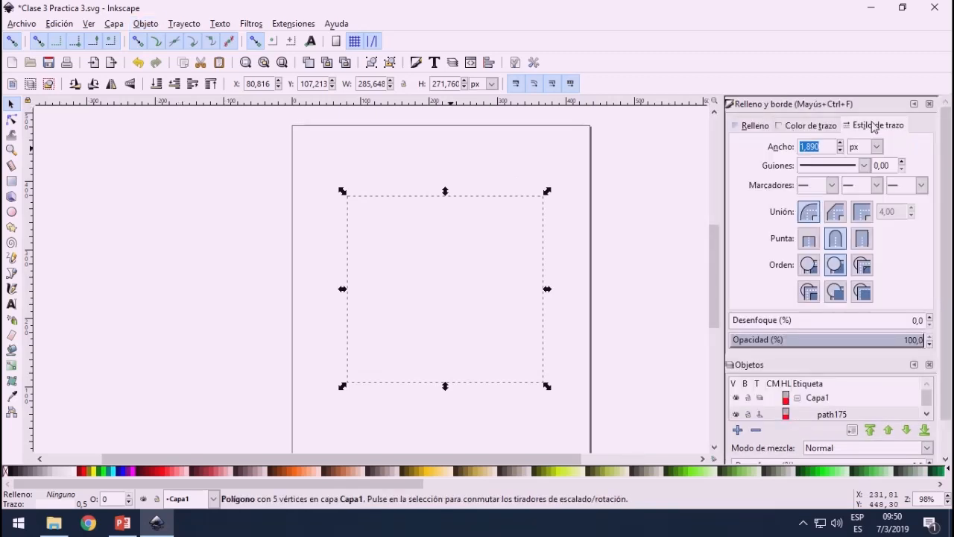
click(816, 129)
drag(823, 237, 817, 210)
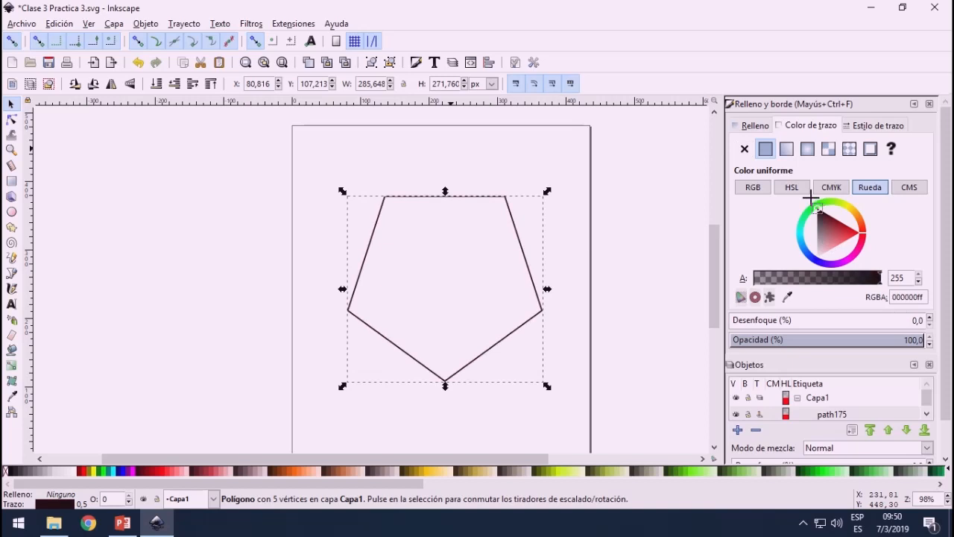
Step: Set the pentagon's stroke width to 0.5 px
click(869, 128)
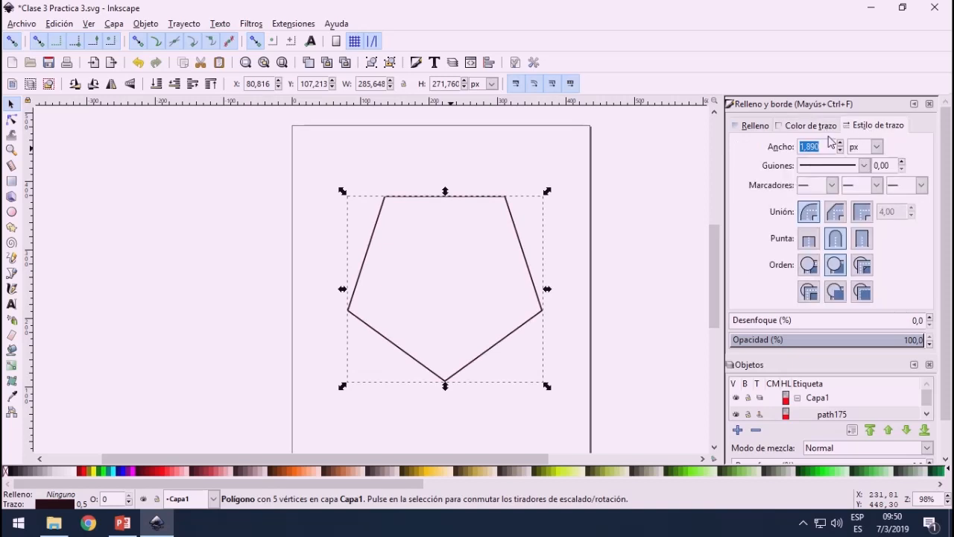
text(0,500)
key(Return)
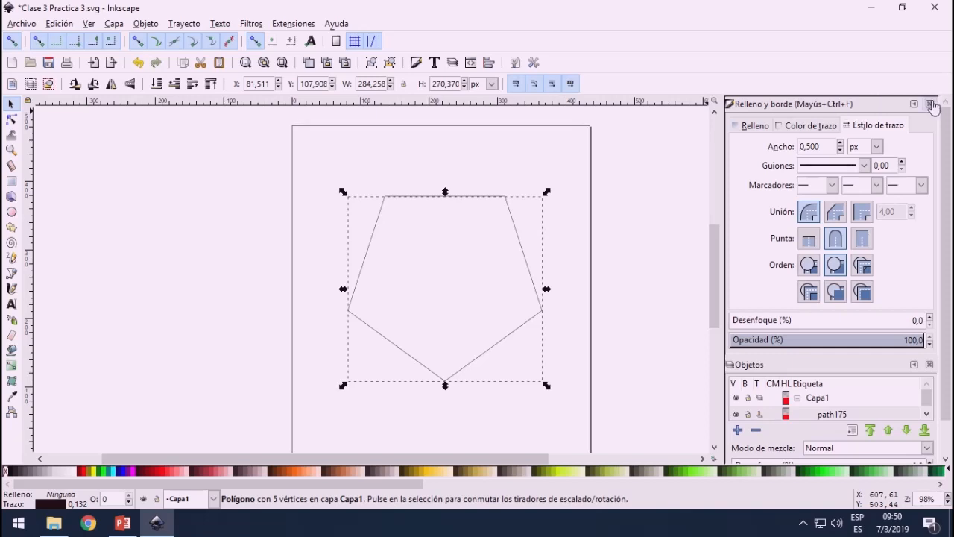
Step: Review the pentagon's fill, stroke colour and stroke style settings, close Fill and Stroke, and deselect the pentagon
click(755, 125)
click(803, 127)
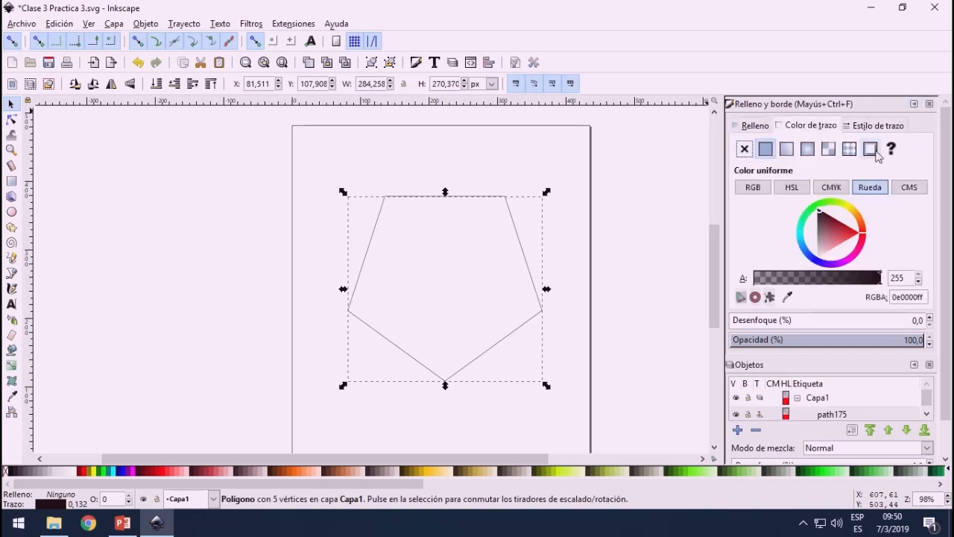
click(865, 126)
click(760, 126)
click(789, 126)
click(862, 127)
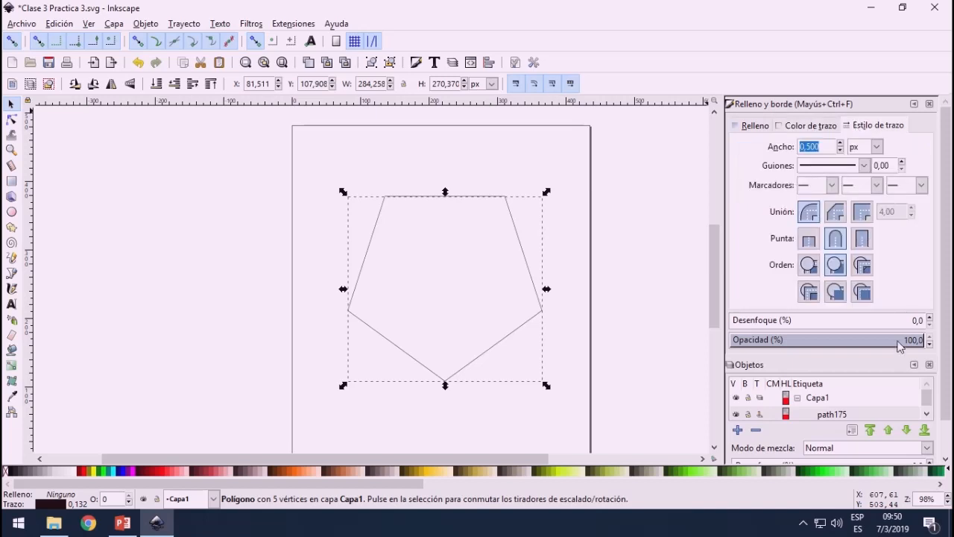
click(928, 105)
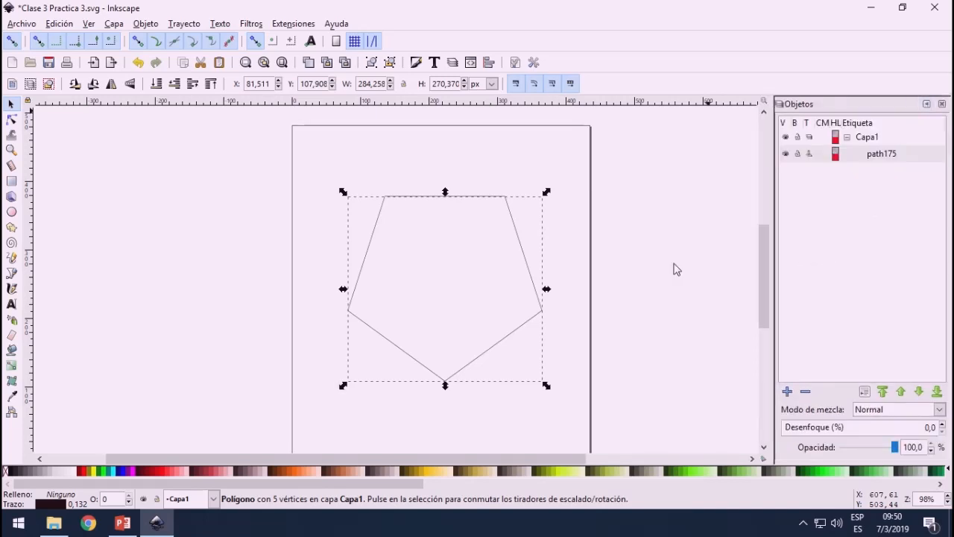
click(608, 295)
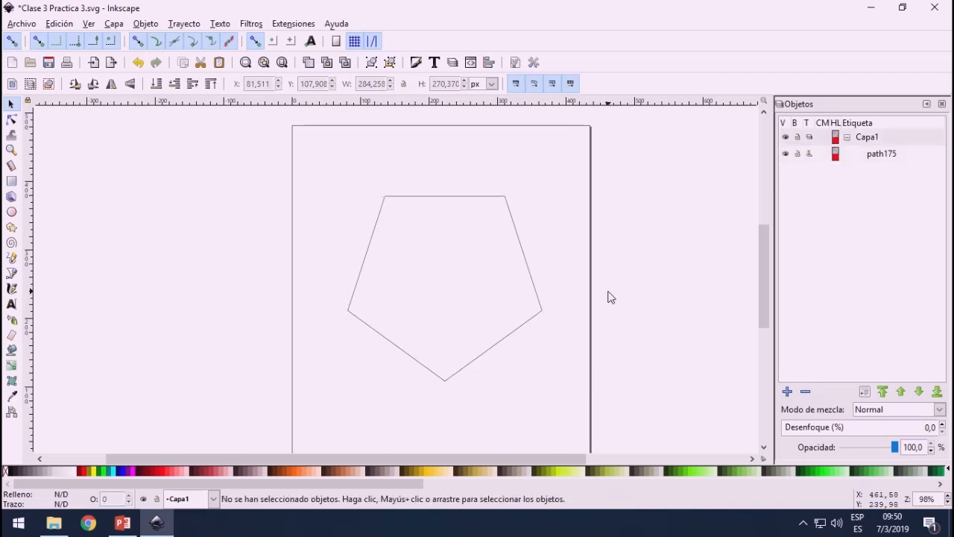
Step: Change the pentagon's number of corners to 6 and return to the selection tool
click(447, 196)
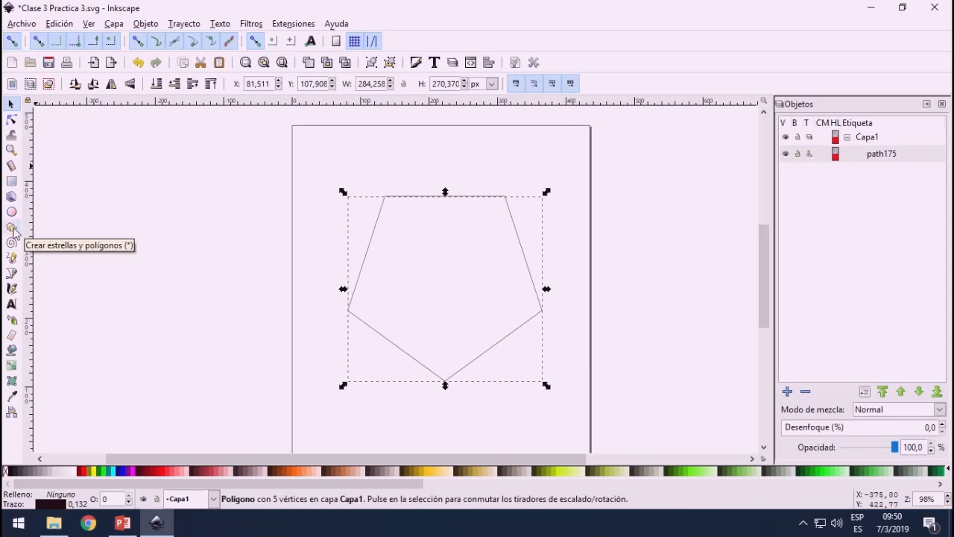
click(451, 270)
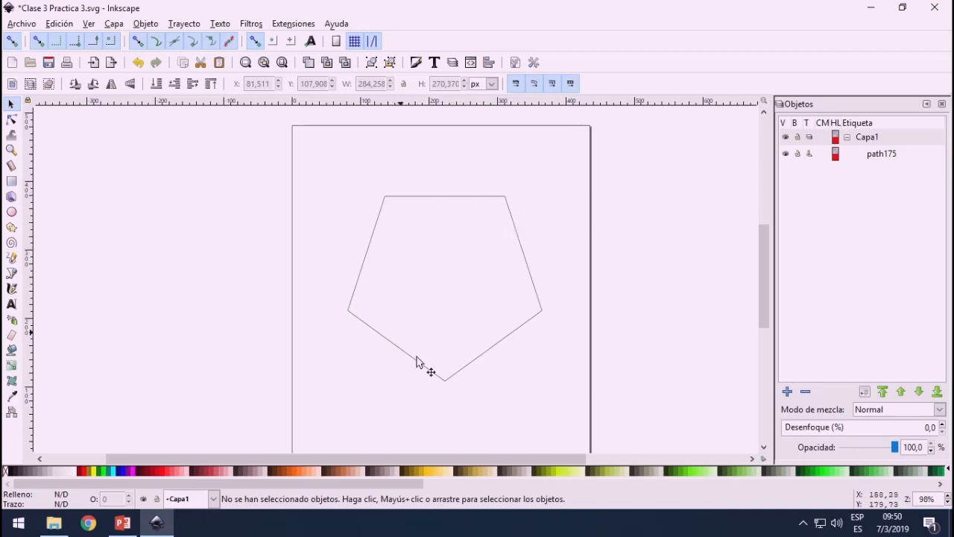
click(364, 268)
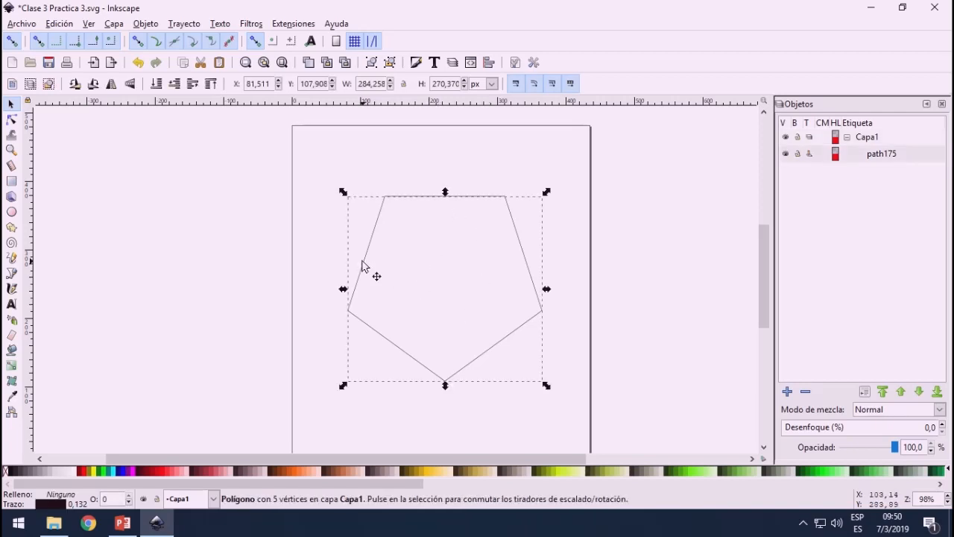
click(11, 228)
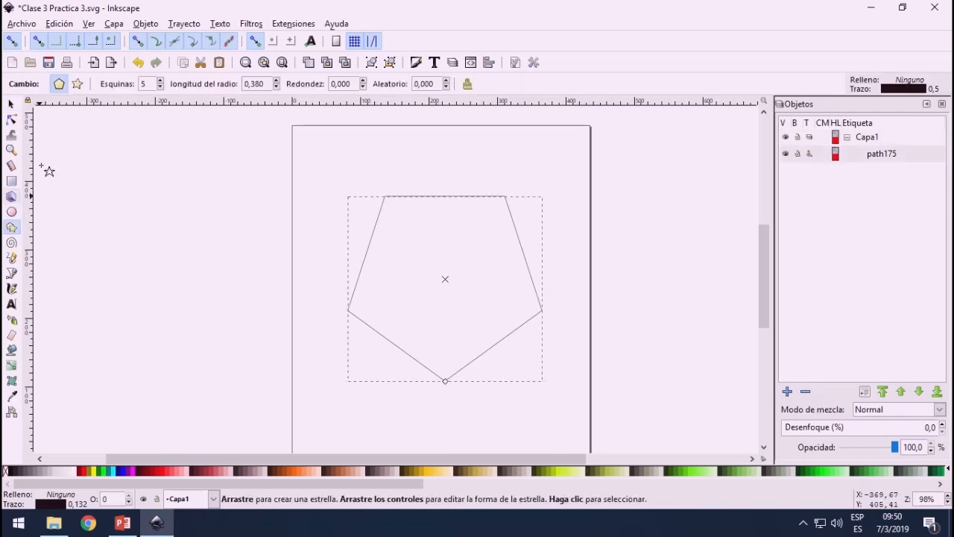
click(160, 81)
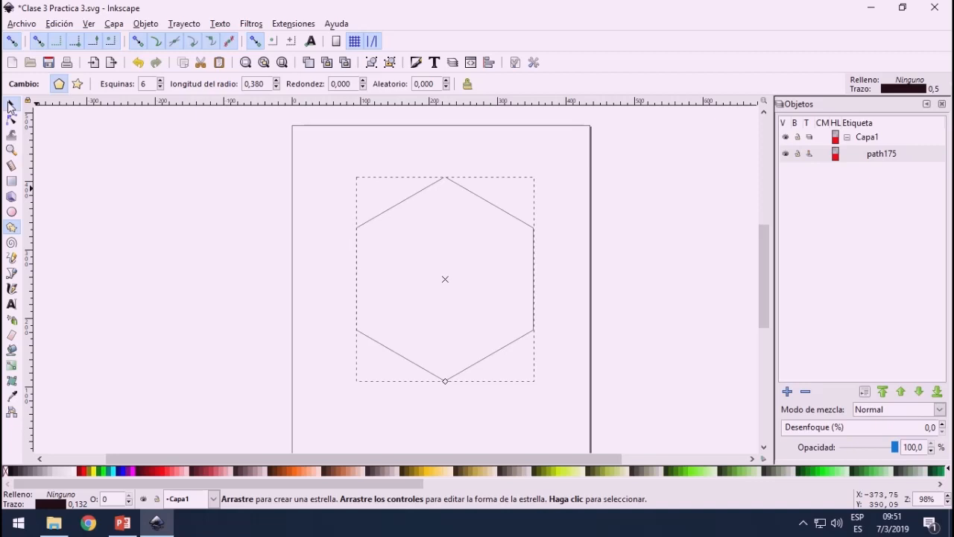
click(11, 106)
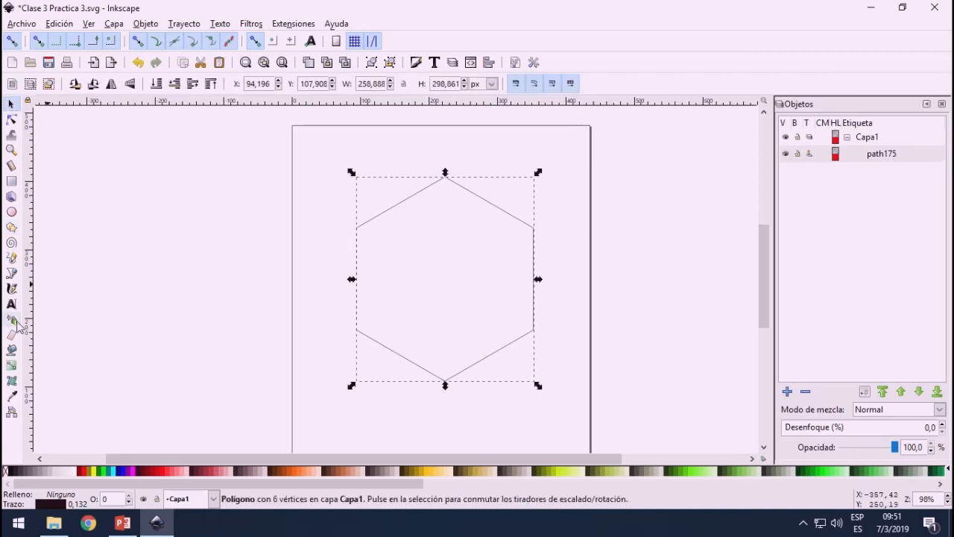
click(12, 227)
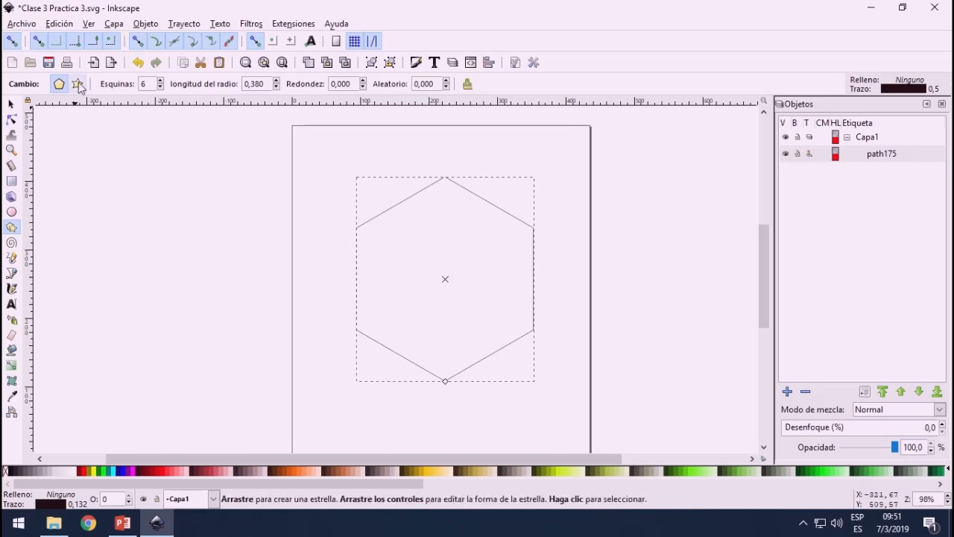
scroll(157, 83, down, 3)
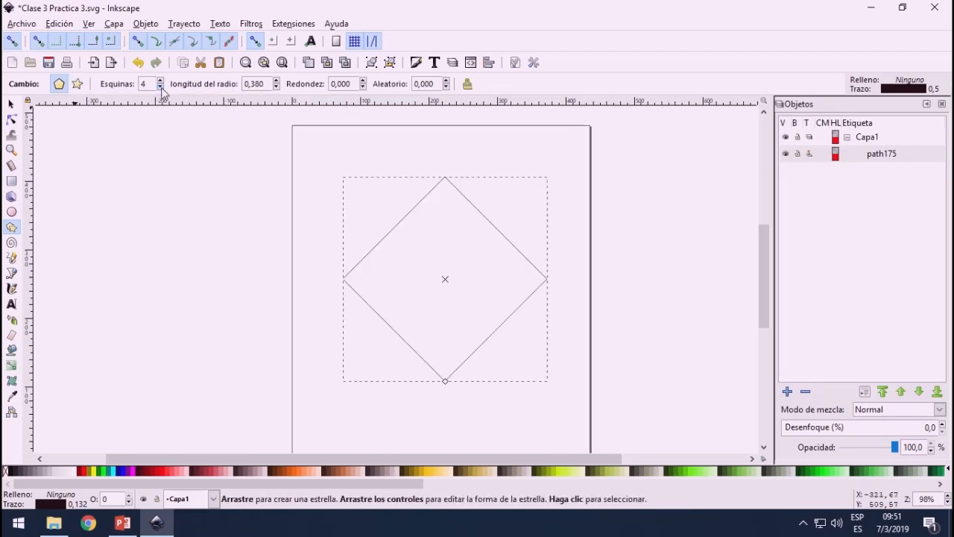
key(ctrl+z)
key(ctrl+z)
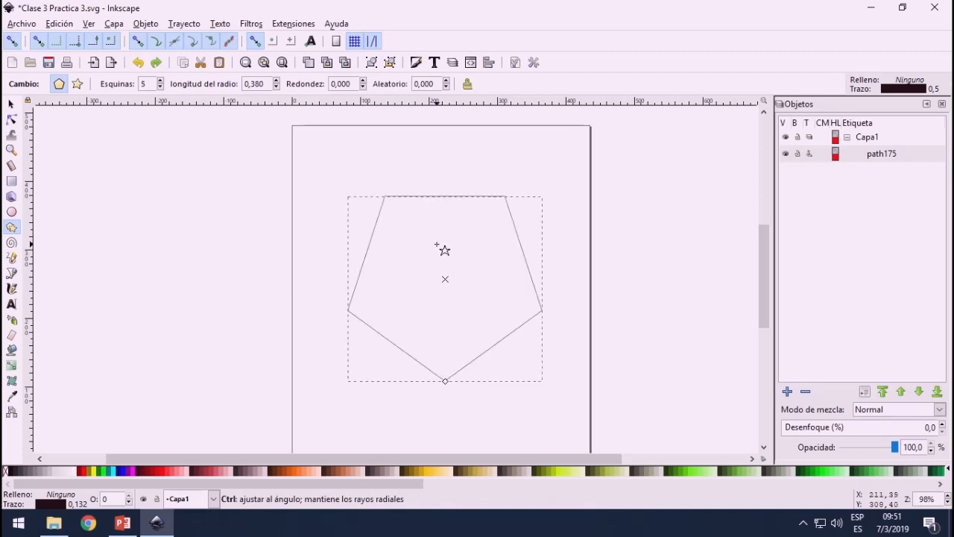
key(ctrl+z)
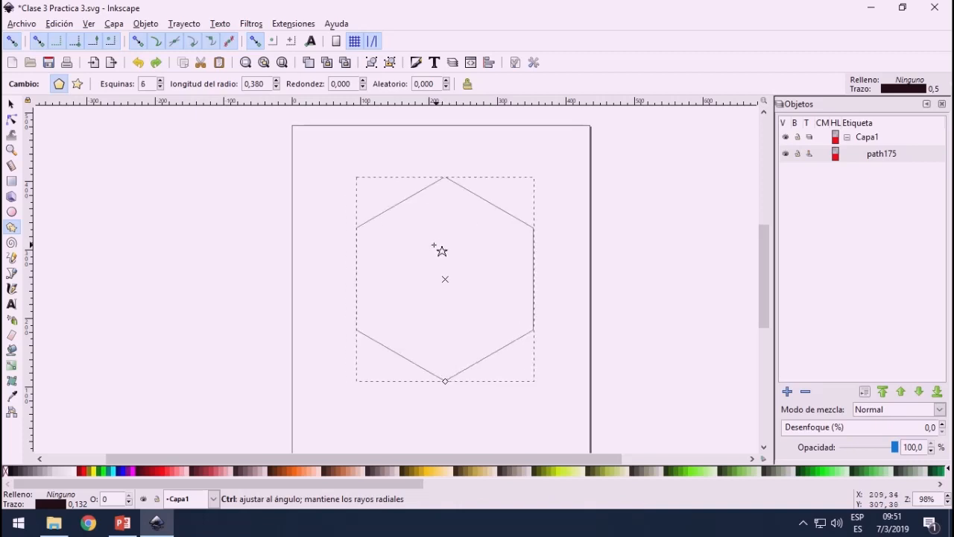
Step: Deselect the hexagon, set the new polygon to 3 corners, and enable snapping to object midpoints and rotation centres
click(12, 104)
click(89, 292)
click(11, 227)
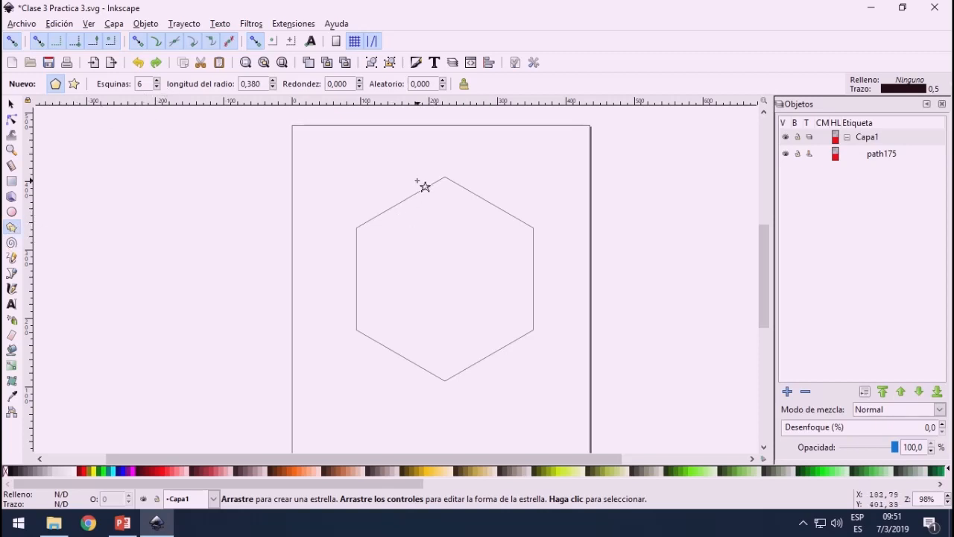
click(157, 86)
click(292, 42)
click(274, 41)
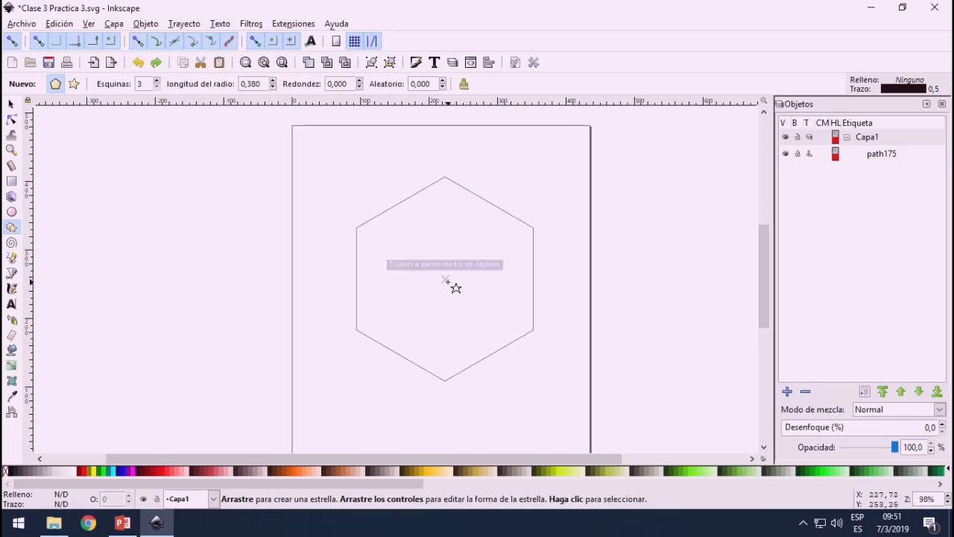
Step: Draw two opposed triangles from the hexagon's centre, one reaching its bottom vertex and the other its top vertex, and deselect
drag(445, 280, 445, 381)
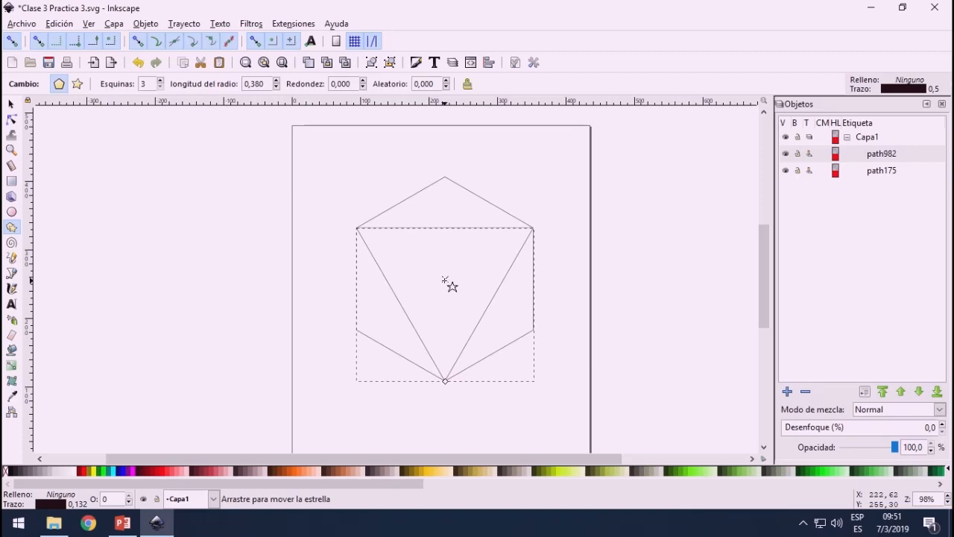
mouse_move(445, 280)
mouse_down()
mouse_move(446, 261)
mouse_move(445, 283)
mouse_up()
click(601, 291)
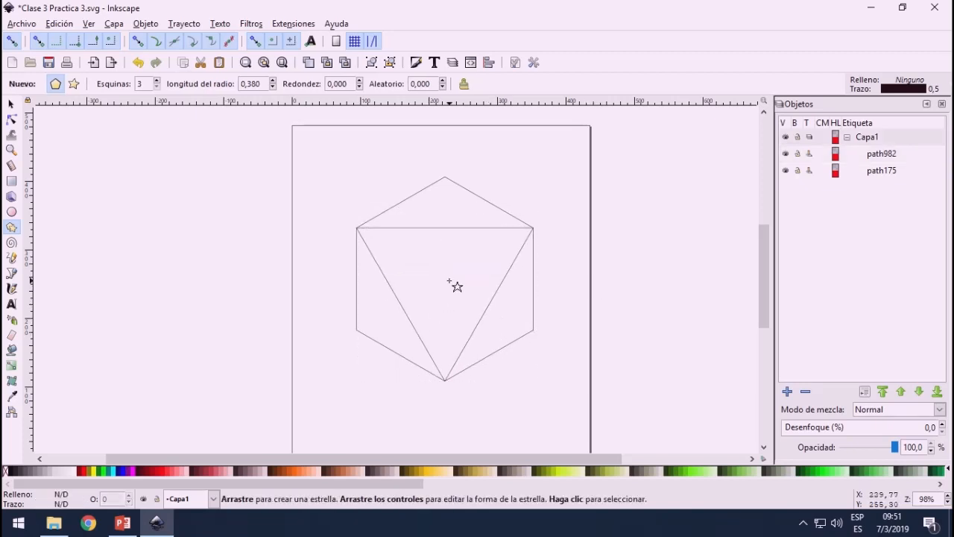
drag(446, 280, 453, 186)
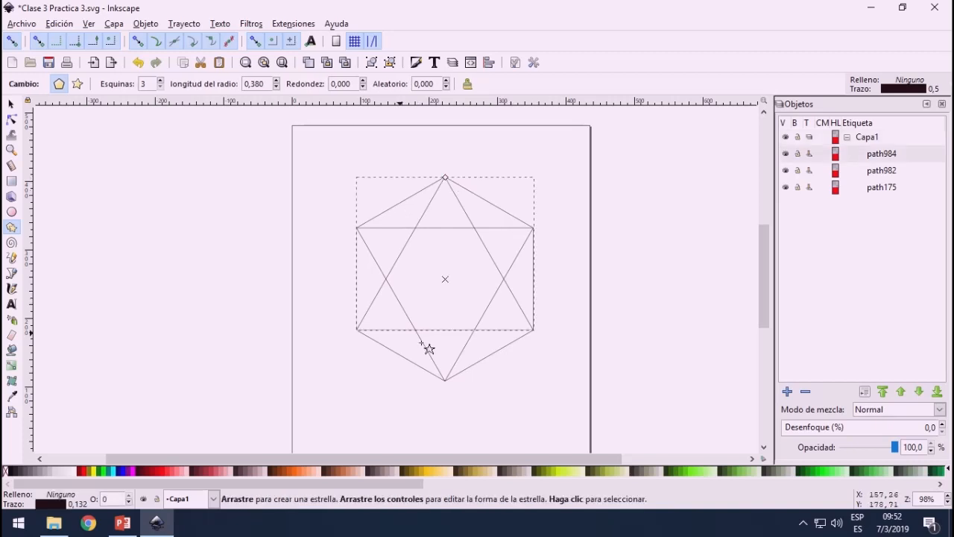
click(287, 264)
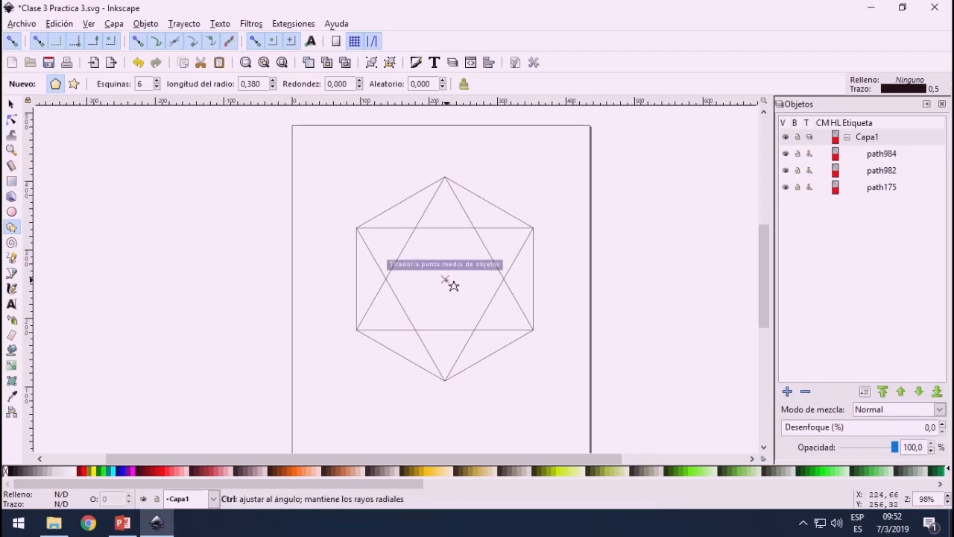
Step: Draw a 6-corner polygon from the shared centre to the midpoint of the inverted triangle's horizontal edge, radius about 75 px
mouse_move(445, 280)
mouse_down()
mouse_move(446, 242)
mouse_move(445, 325)
mouse_move(446, 239)
mouse_move(432, 240)
mouse_move(444, 226)
mouse_up()
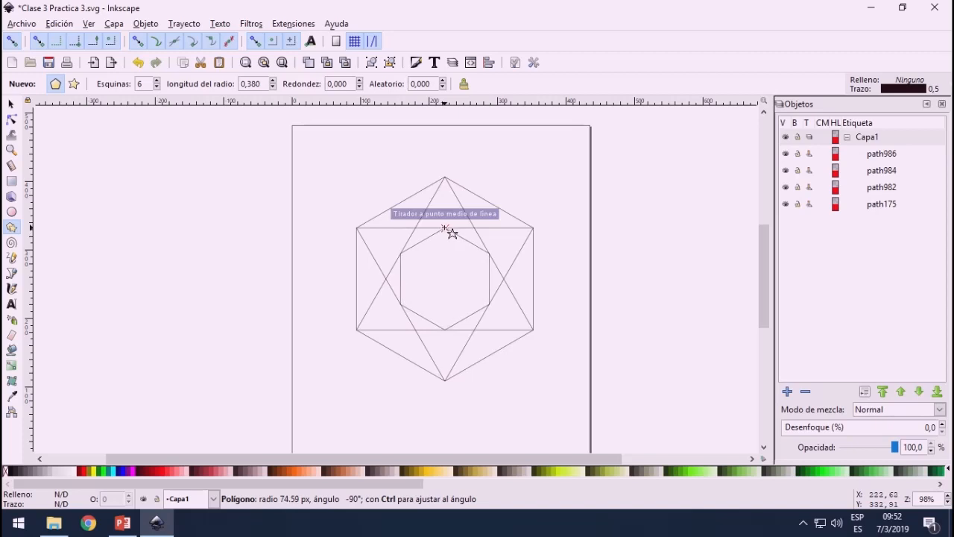
drag(445, 228, 445, 229)
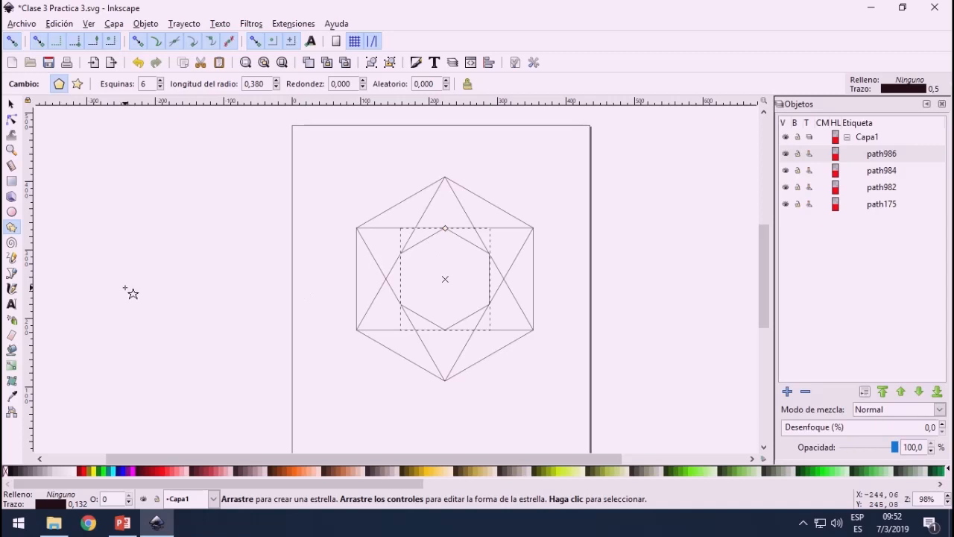
key(s)
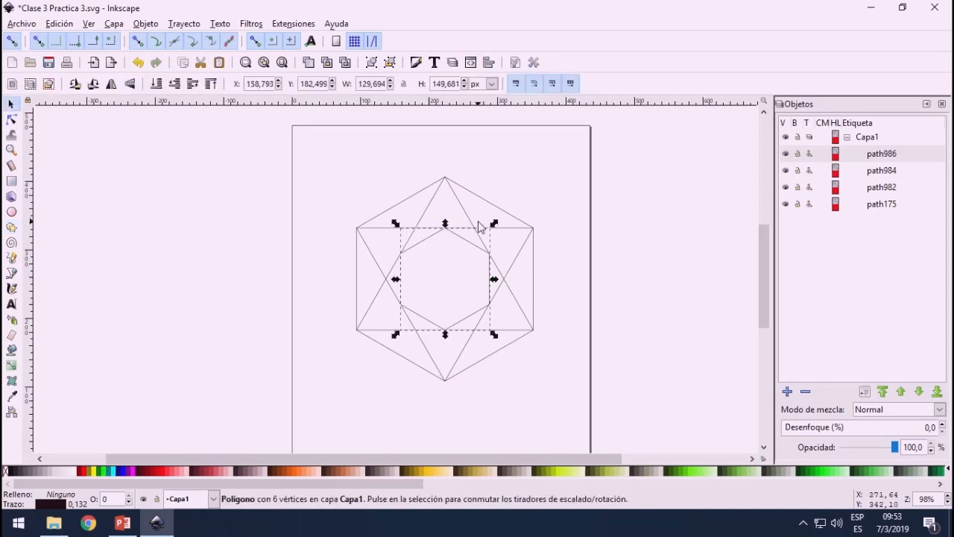
Step: Group the outer and inner hexagons and name the group Hexagonos
click(880, 160)
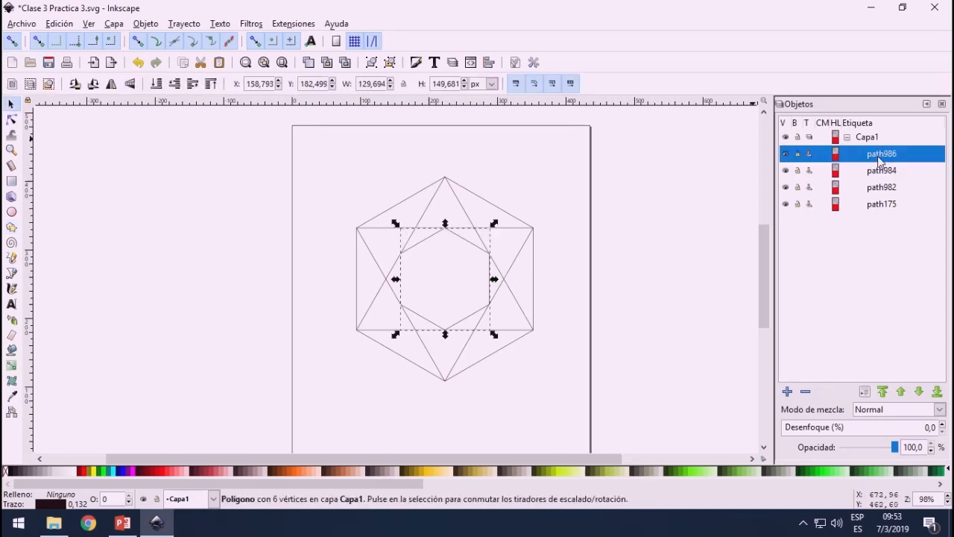
click(886, 186)
click(879, 171)
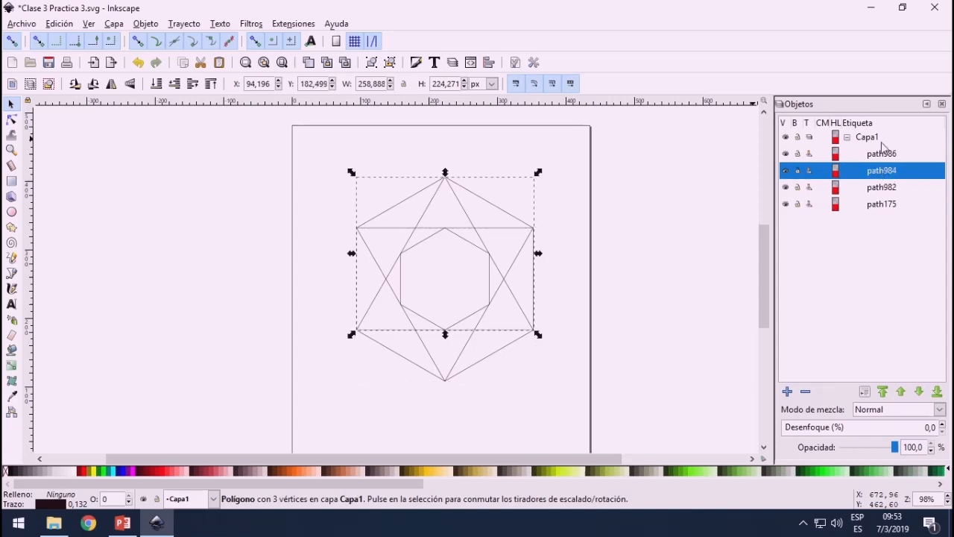
click(887, 155)
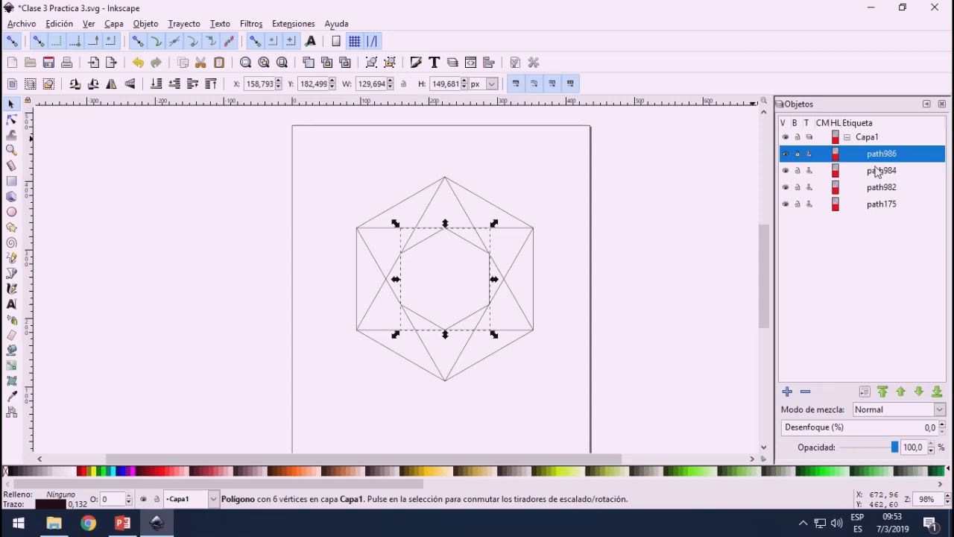
click(876, 205)
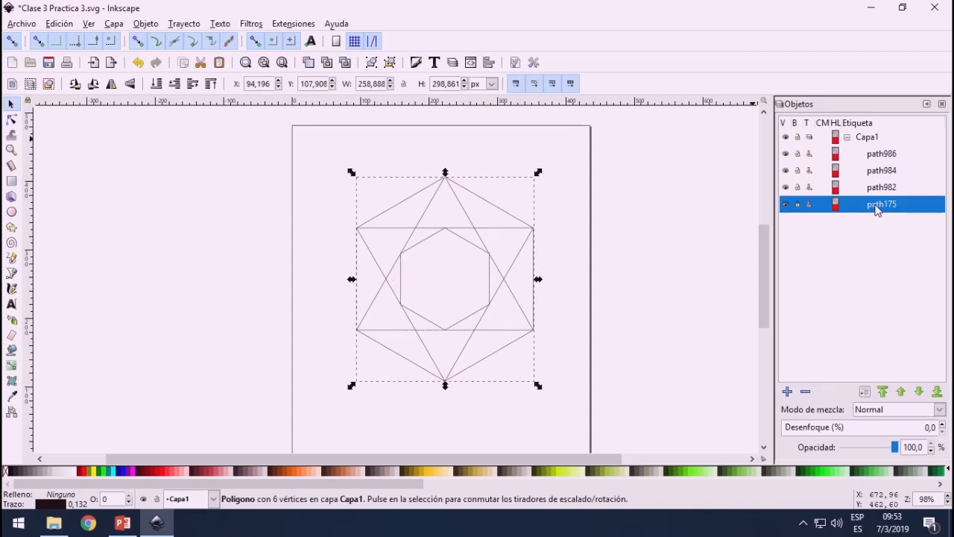
ctrl+click(887, 155)
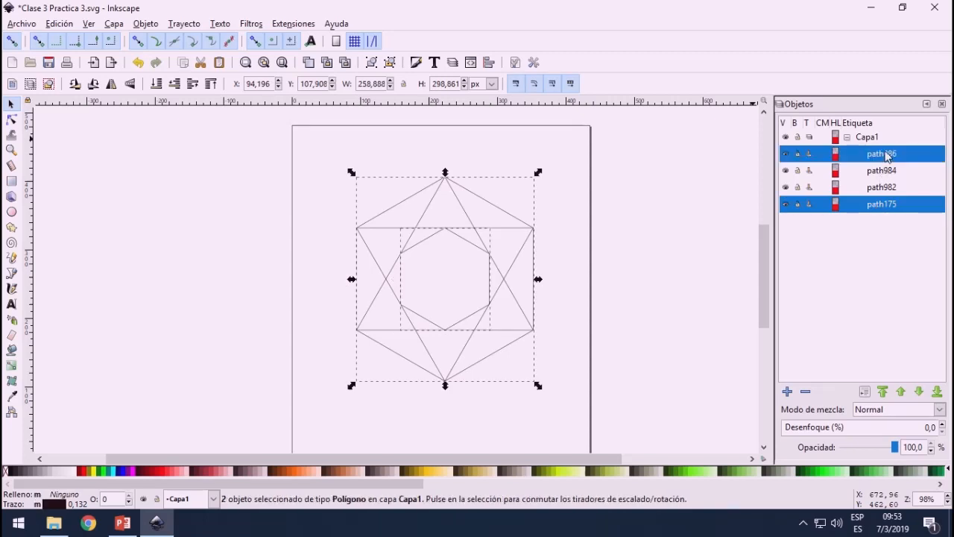
key(ctrl+g)
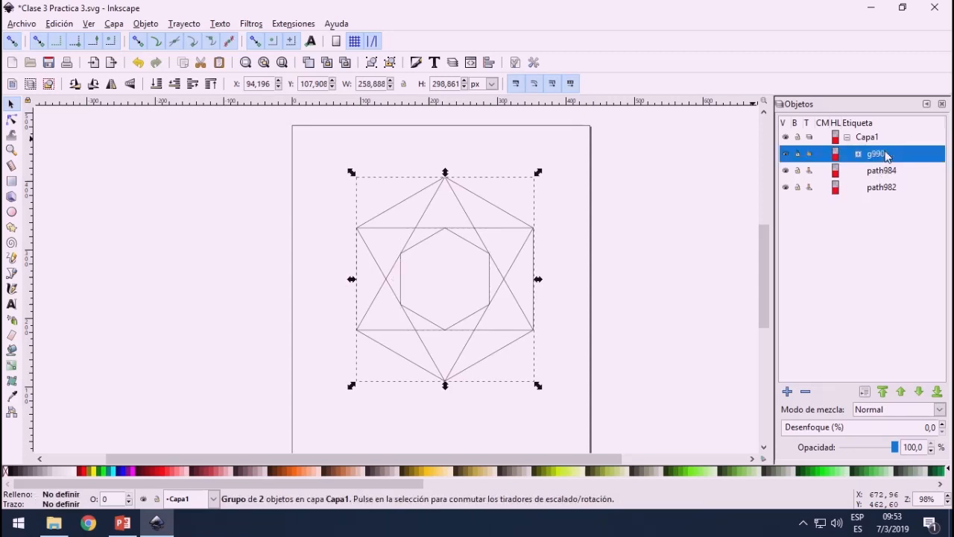
double_click(877, 153)
text(He)
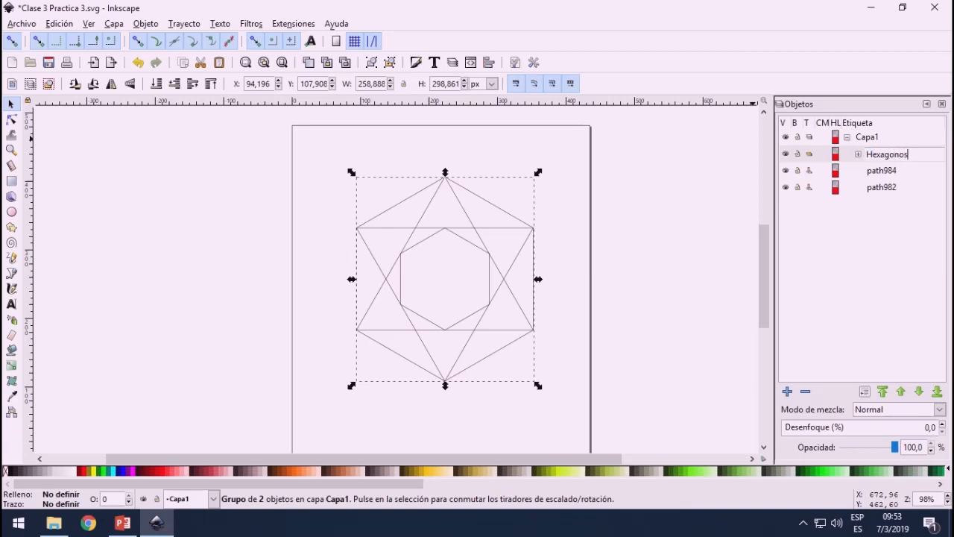
text(xagonos)
Step: Group the two large triangles and name the group Equilateros
click(883, 170)
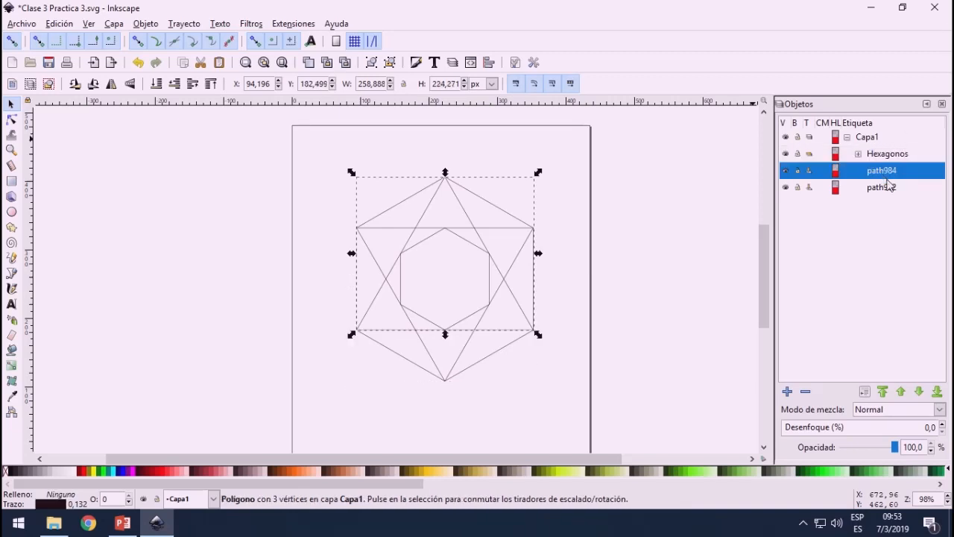
shift+click(887, 188)
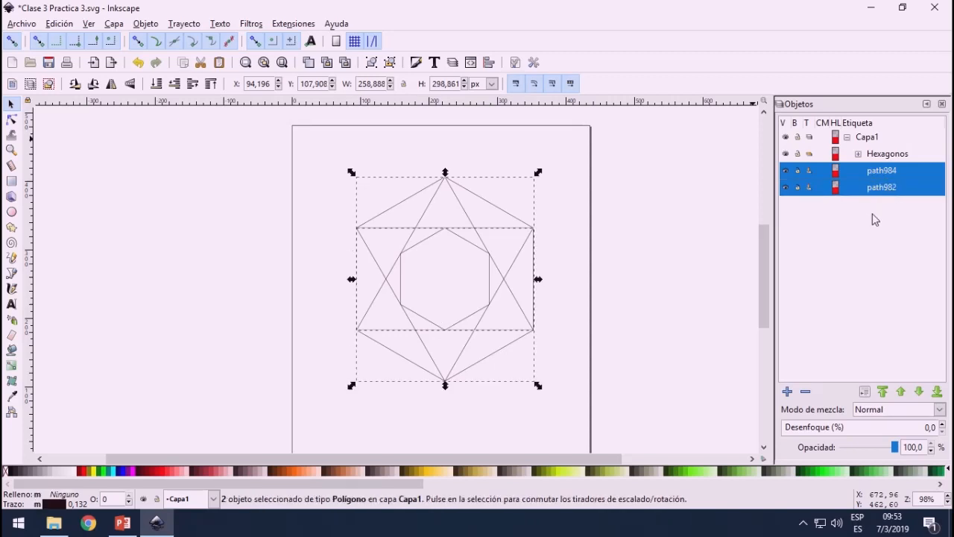
key(ctrl+g)
click(876, 172)
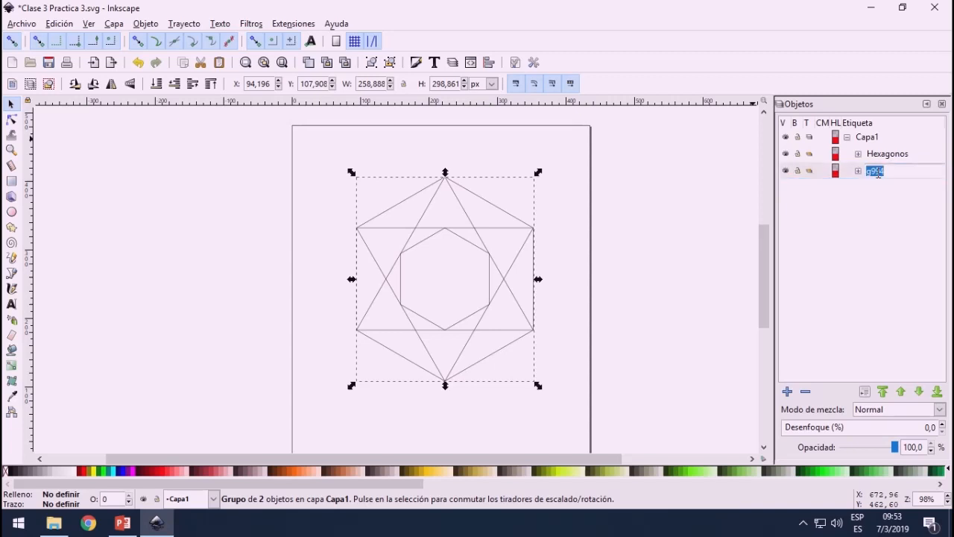
text(Equilateros)
key(Return)
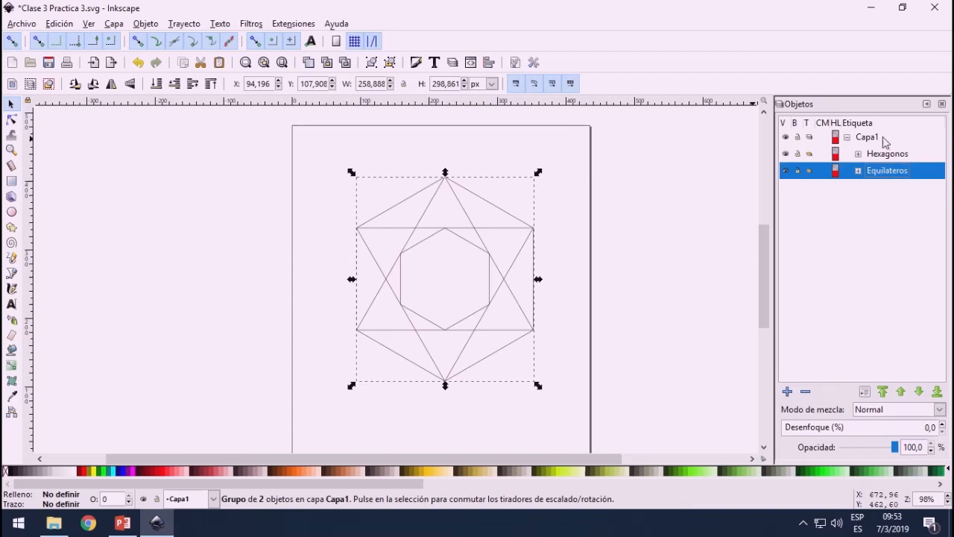
Step: Rename the layer Capa1 as Poligonos and check its Hexagonos and Equilateros groups by selecting each in turn
click(879, 139)
click(880, 137)
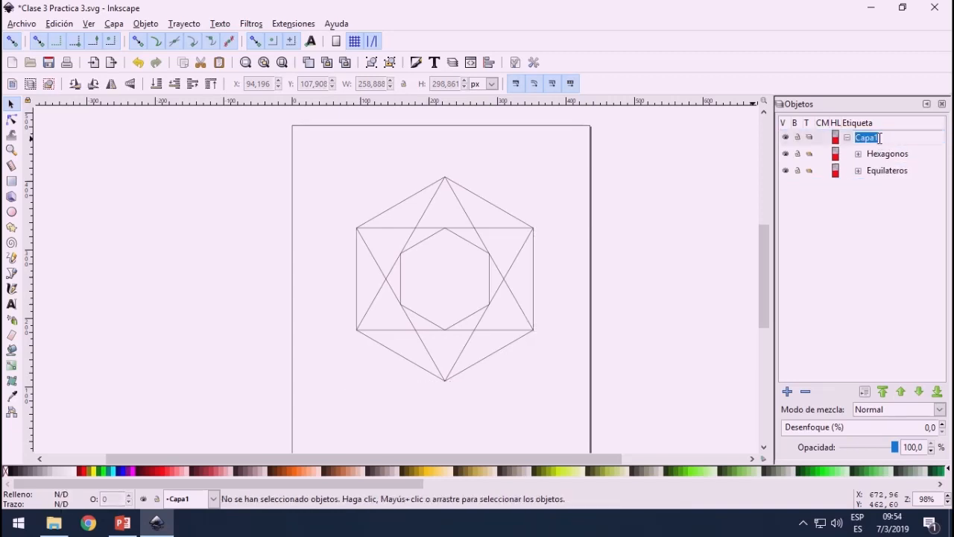
text(Poligonos)
key(Return)
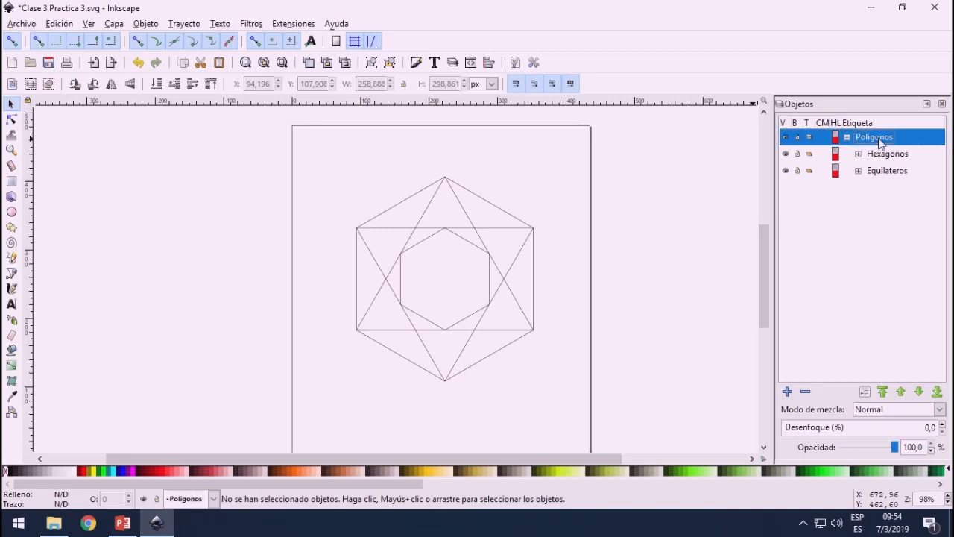
click(886, 158)
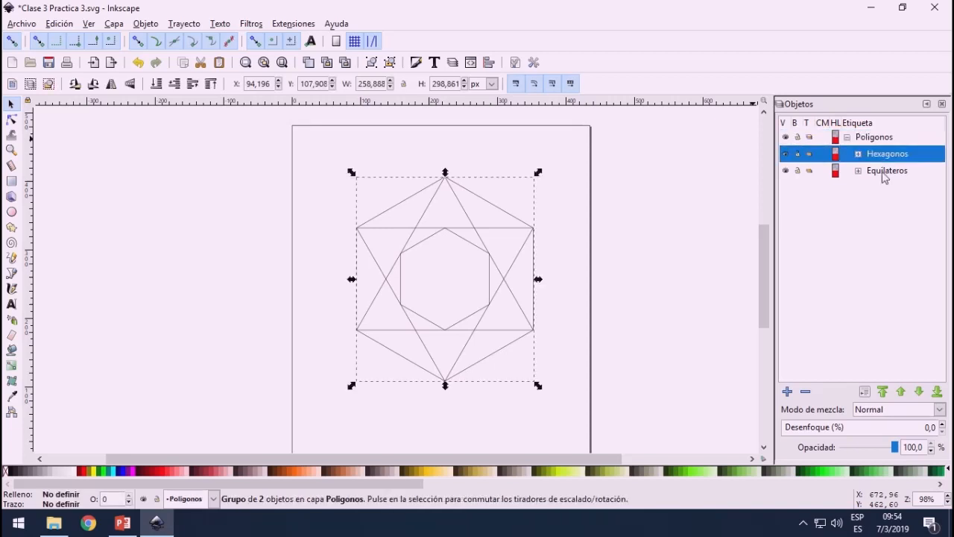
click(885, 177)
click(885, 158)
click(892, 173)
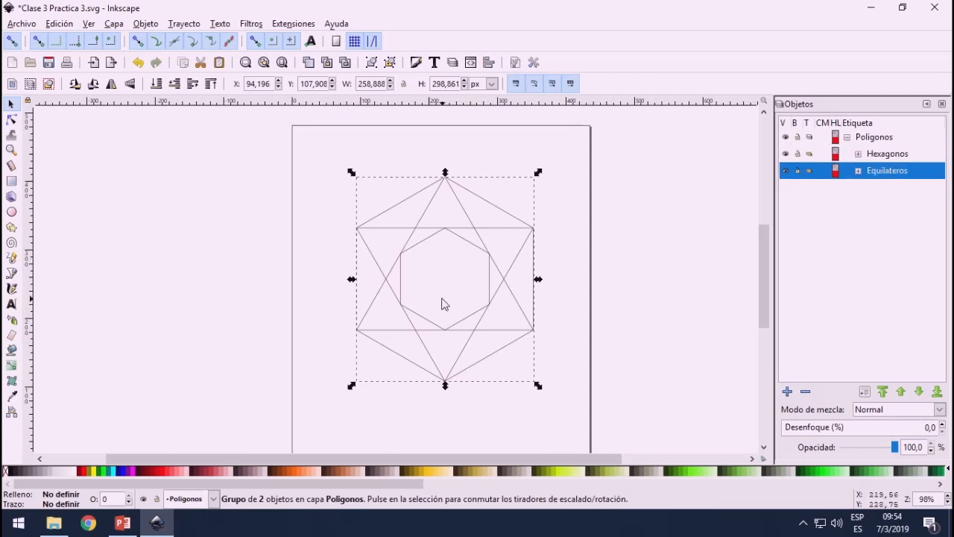
Step: Draw a polygon from the figure's centre to the inner hexagon's top vertex and set its number of corners to 3
click(11, 227)
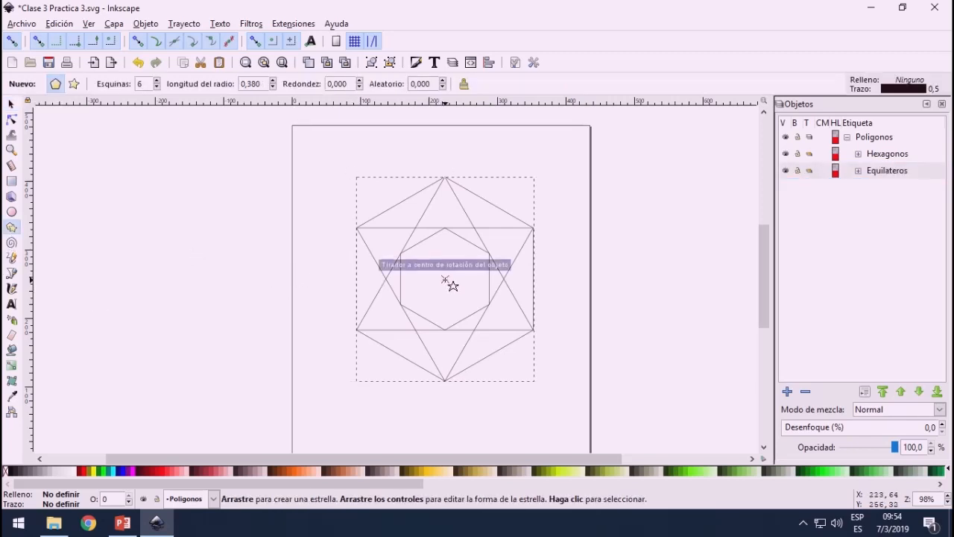
drag(445, 280, 445, 228)
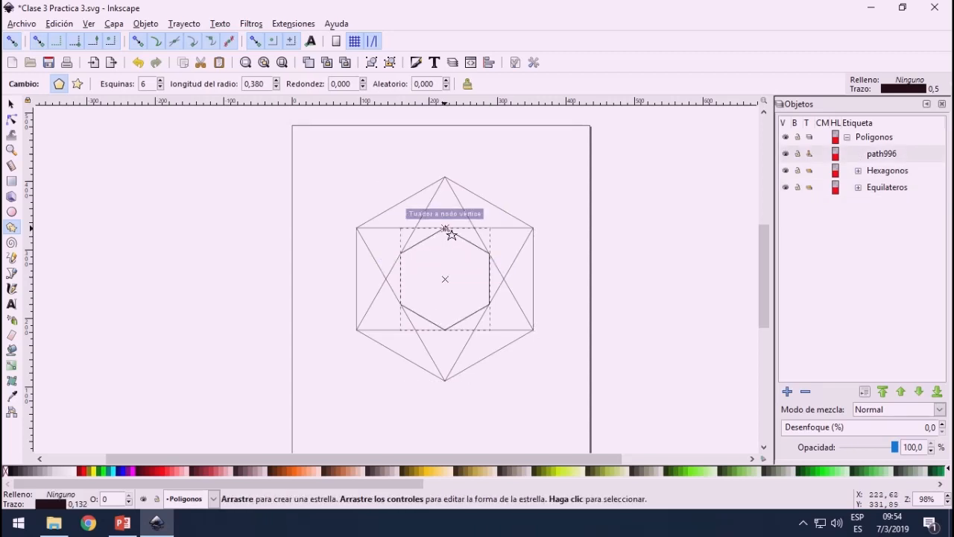
click(161, 87)
click(160, 87)
click(160, 87)
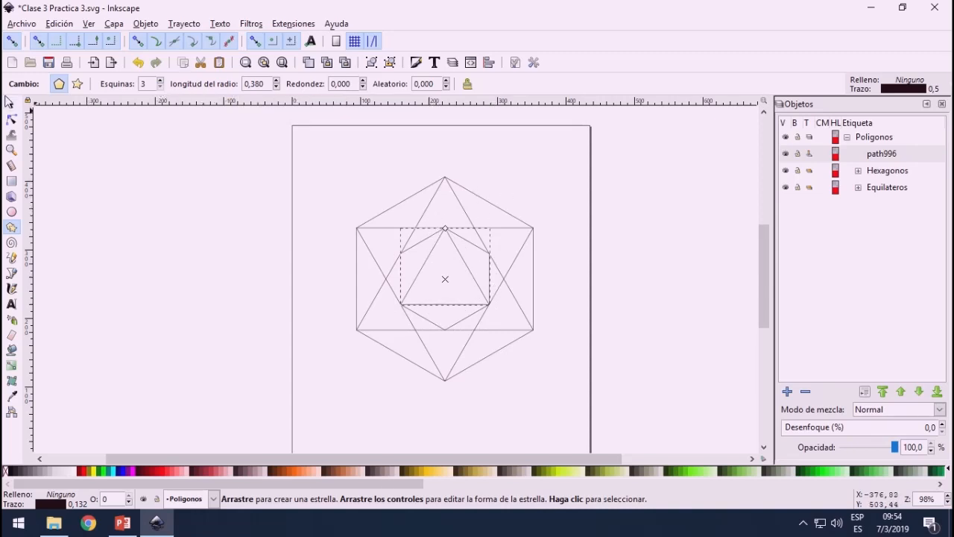
Step: Stretch the small triangle upward to the outer hexagon's top vertex, about 187 px tall, and leave it selected
click(12, 105)
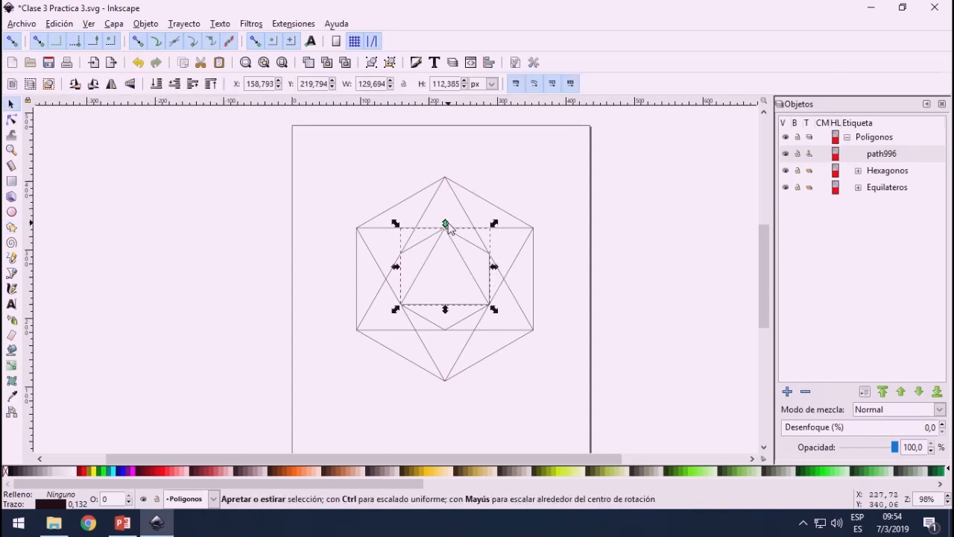
drag(446, 225, 445, 179)
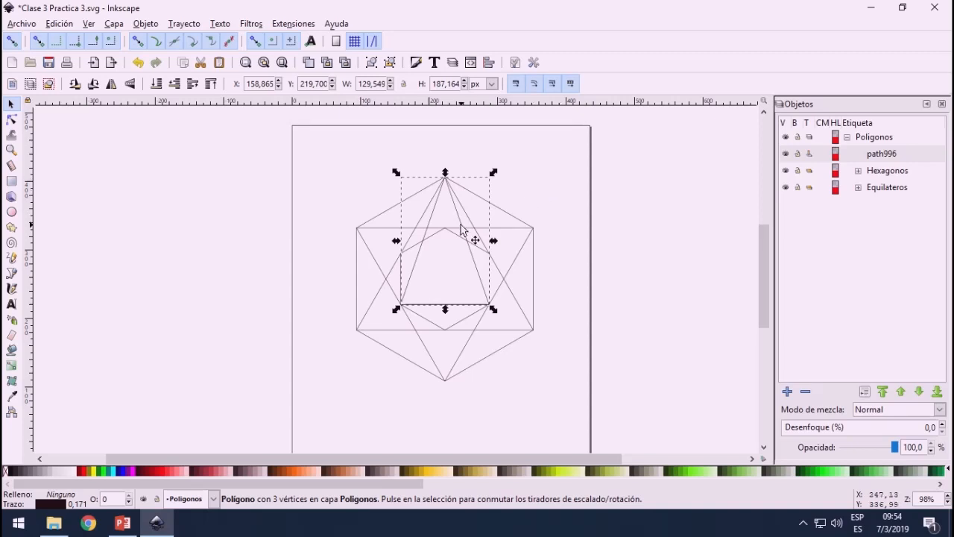
click(529, 212)
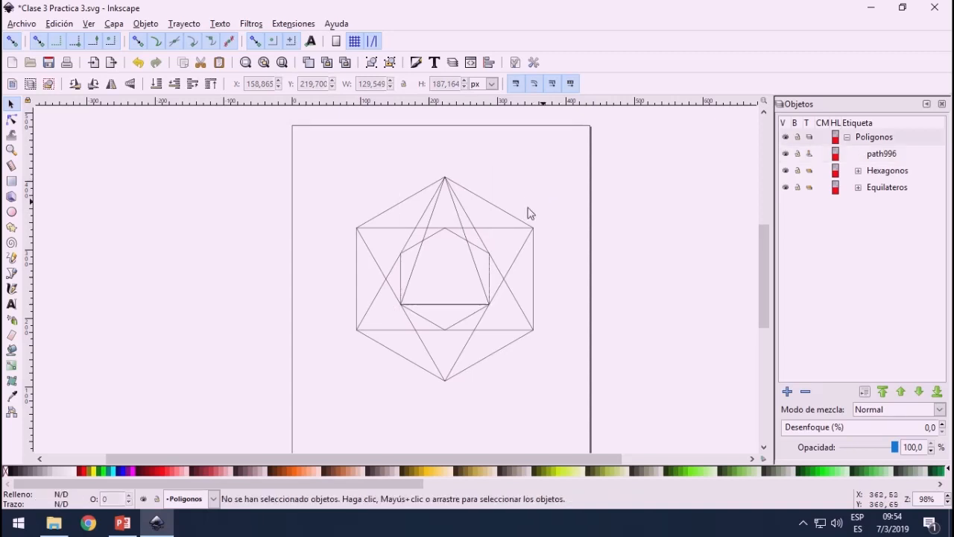
click(462, 234)
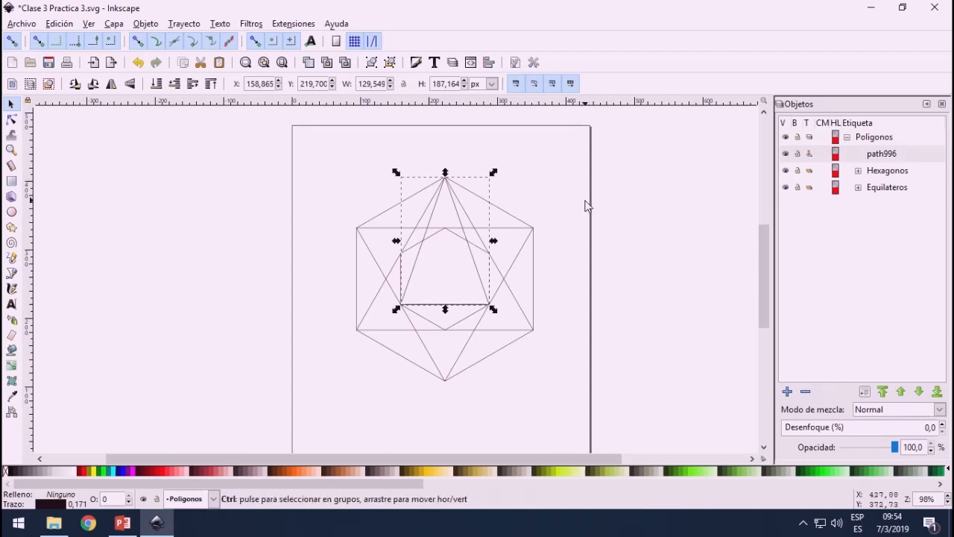
Step: Paste a copy of the tall triangle, flip it vertically and snap its apex to the outer hexagon's bottom vertex
key(ctrl+v)
drag(639, 206, 314, 241)
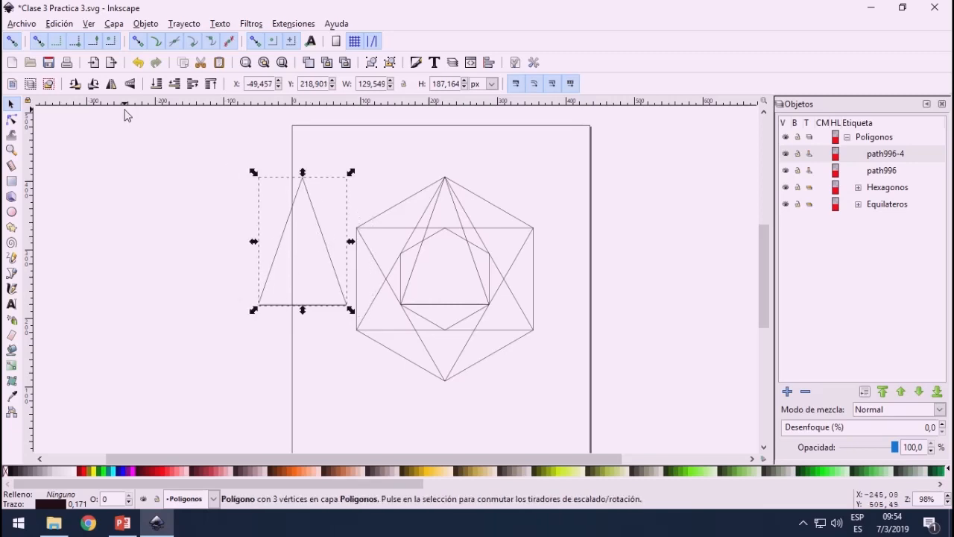
click(130, 86)
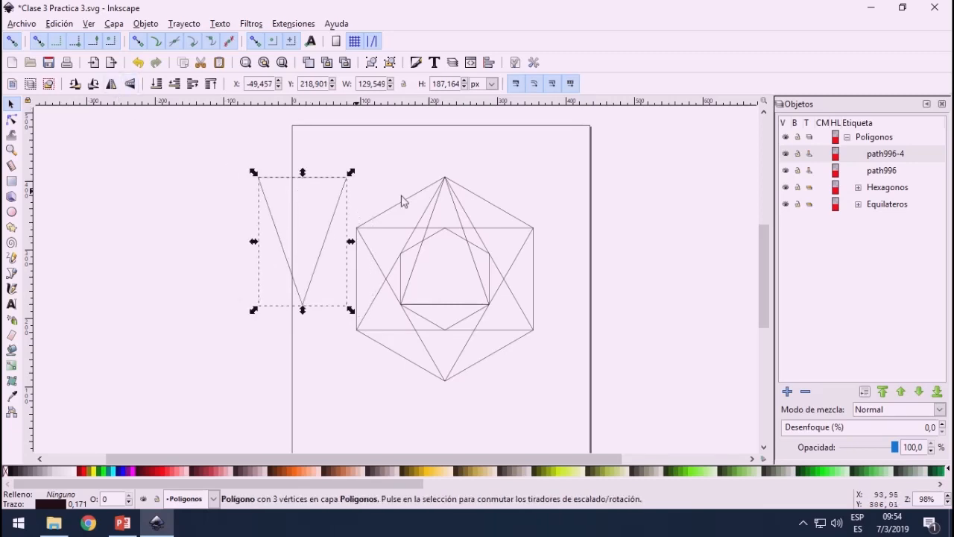
drag(341, 201, 484, 279)
click(634, 279)
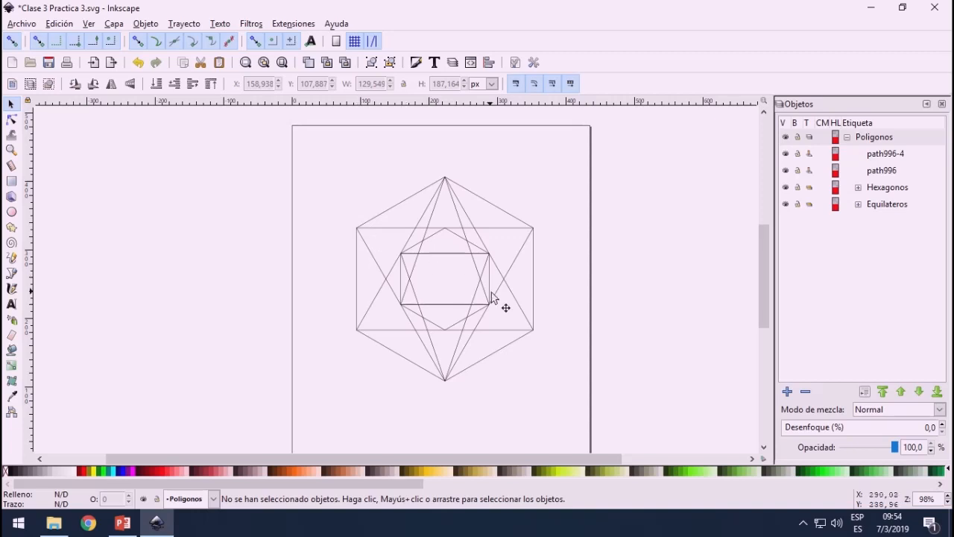
Step: Paste another copy of the upright tall triangle, rotate it -60° and snap its apex to the outer hexagon's upper-right vertex
click(464, 247)
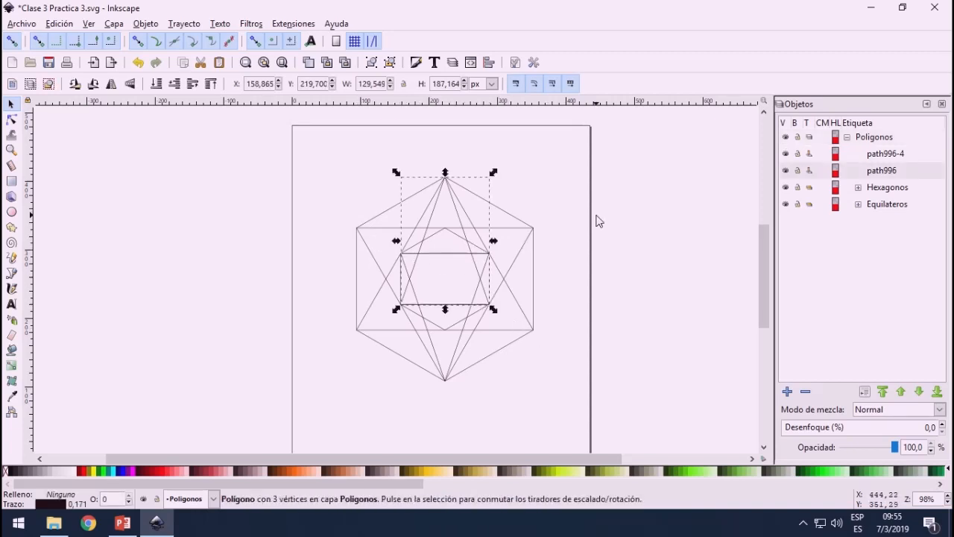
key(ctrl+v)
click(607, 196)
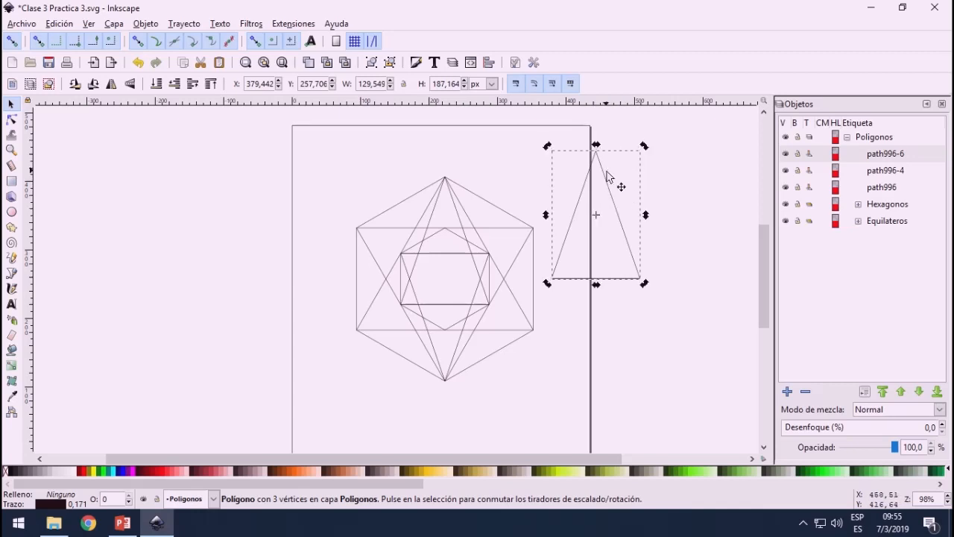
click(614, 183)
click(624, 179)
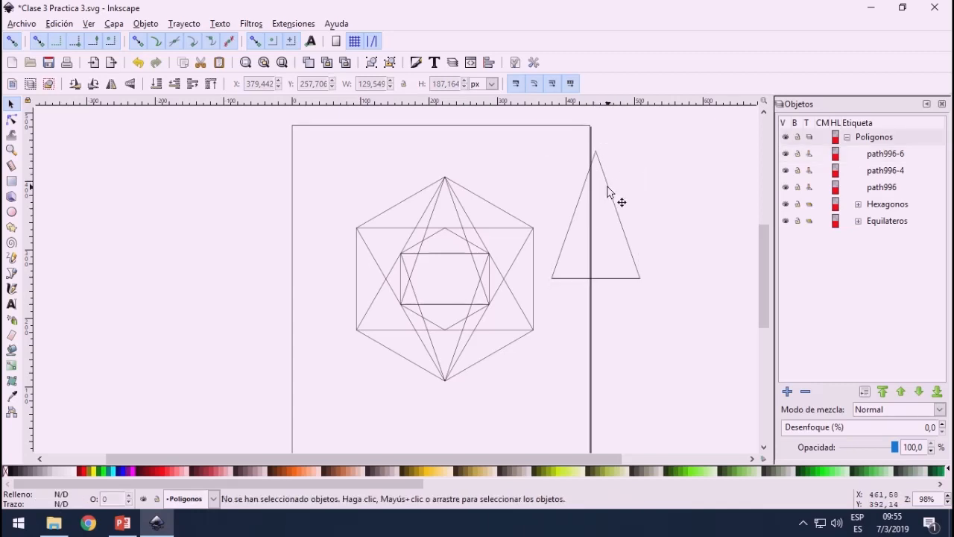
click(616, 196)
click(608, 191)
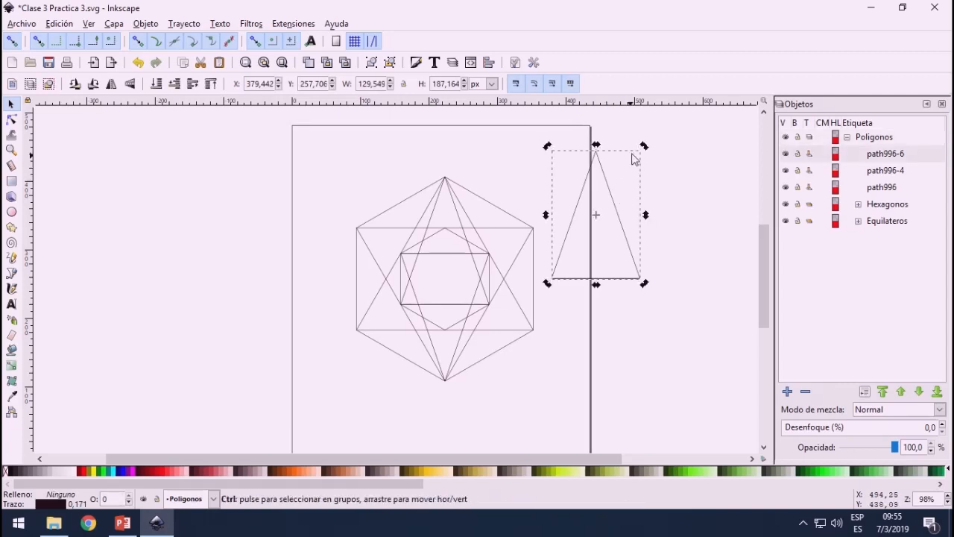
drag(644, 146, 698, 218)
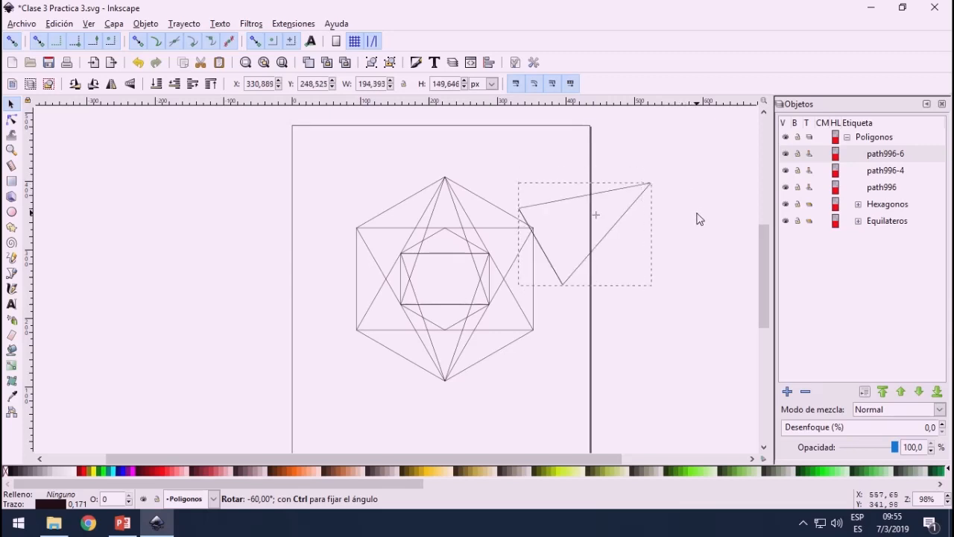
drag(622, 227, 515, 251)
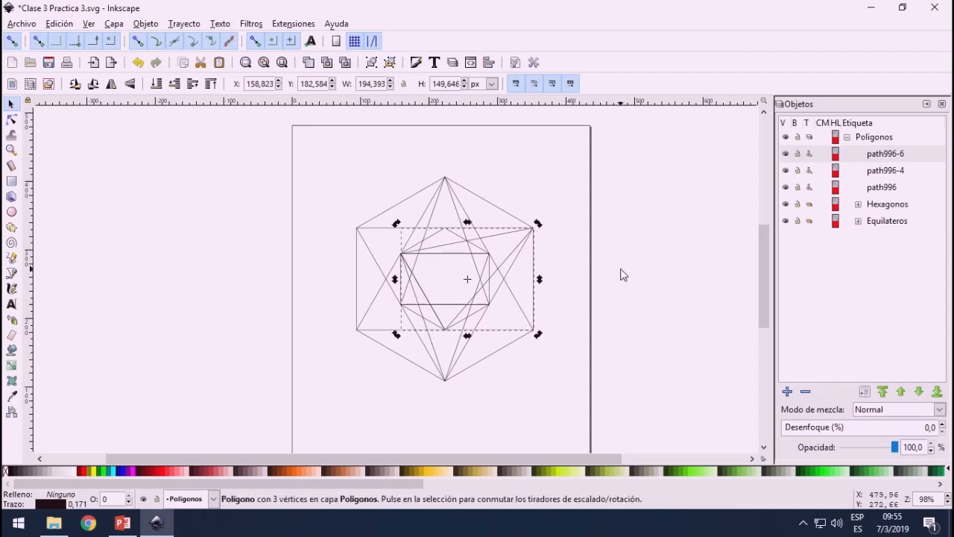
Step: Paste three copies of the rotated triangle, flip one vertically and snap its apex to the outer hexagon's lower-right vertex
key(ctrl+v)
key(ctrl+v)
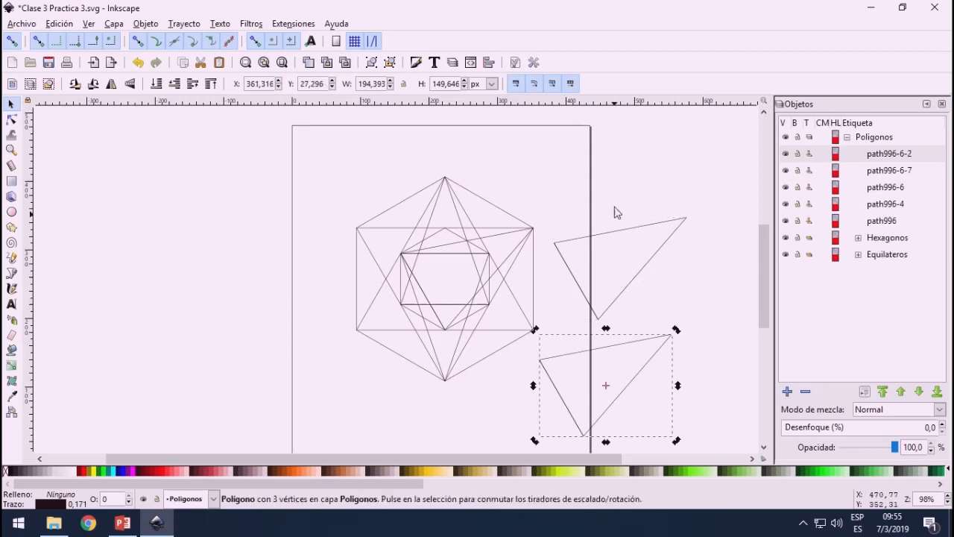
key(ctrl+v)
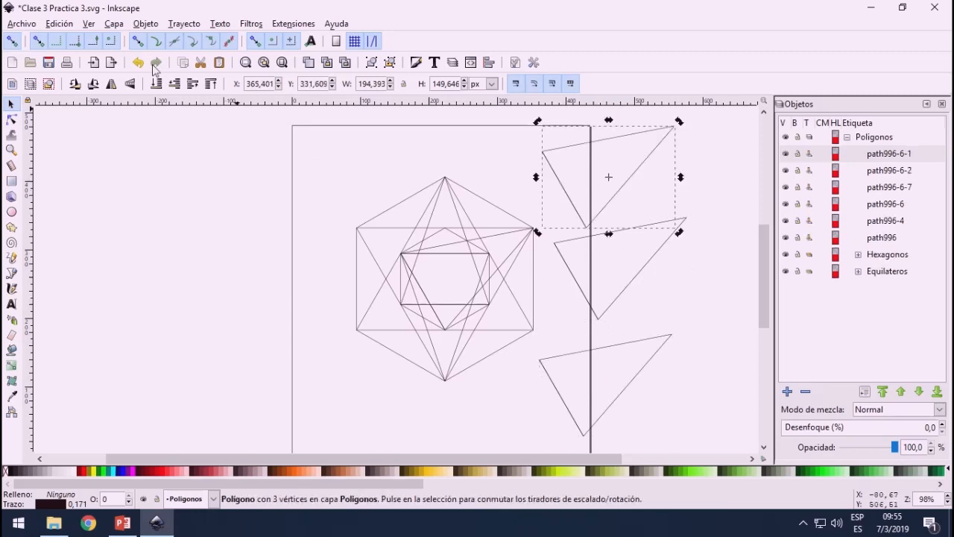
click(130, 84)
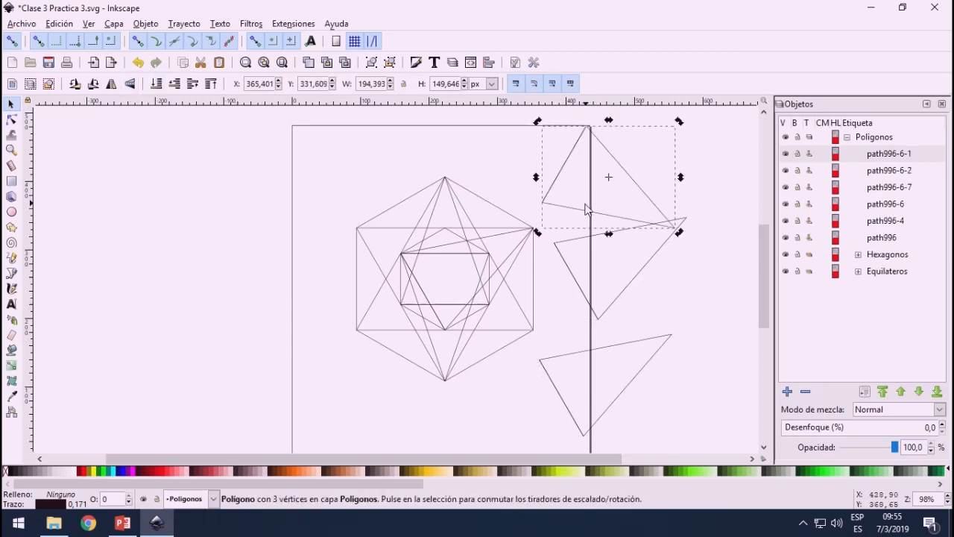
drag(586, 211, 431, 317)
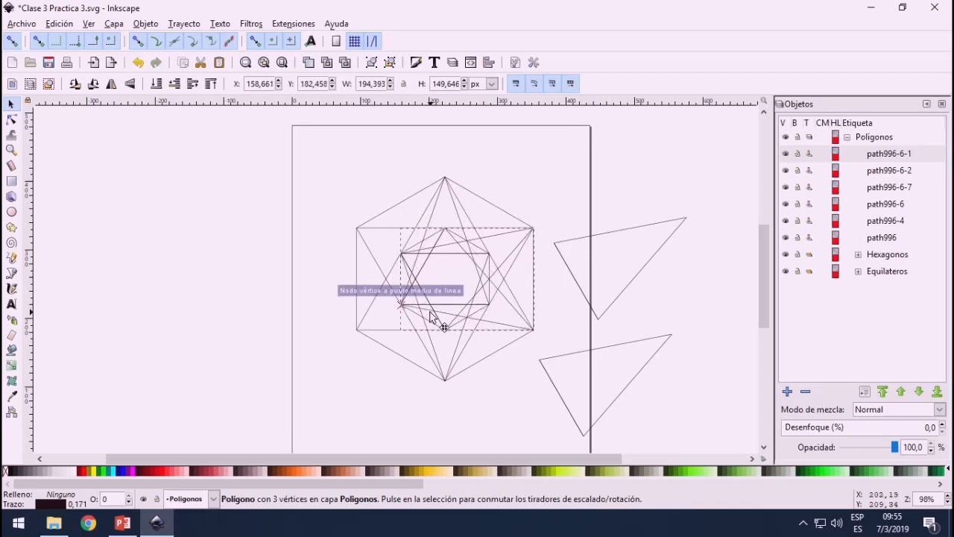
Step: Flip the upper spare triangle copy horizontally and snap its apex to the outer hexagon's upper-left vertex
click(627, 285)
click(112, 84)
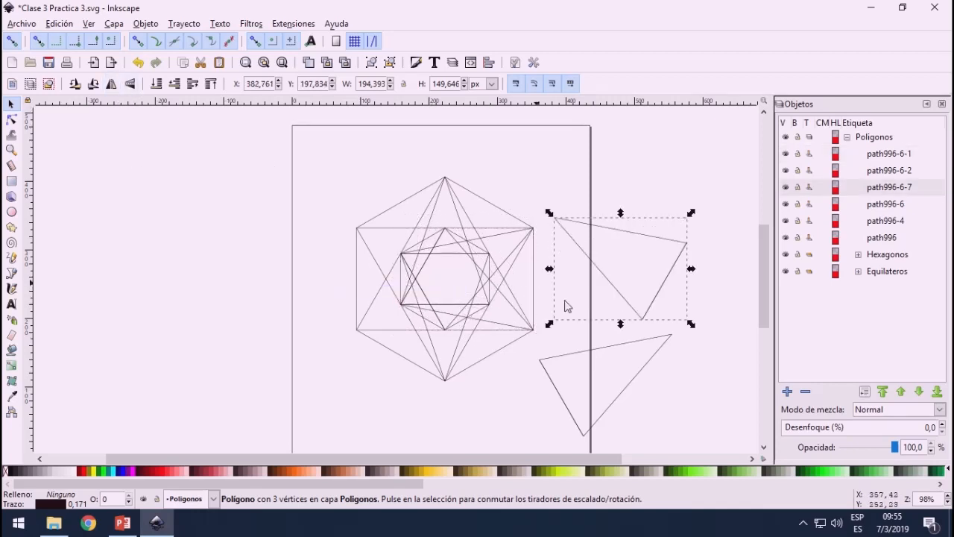
drag(607, 285, 407, 293)
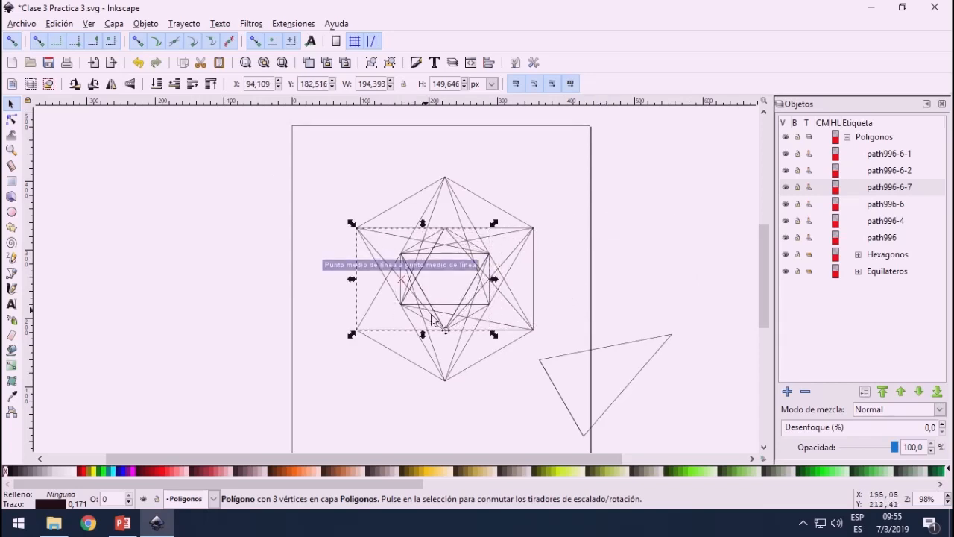
Step: Flip the last spare triangle horizontally and vertically and snap its apex to the outer hexagon's lower-left vertex
click(604, 348)
click(112, 83)
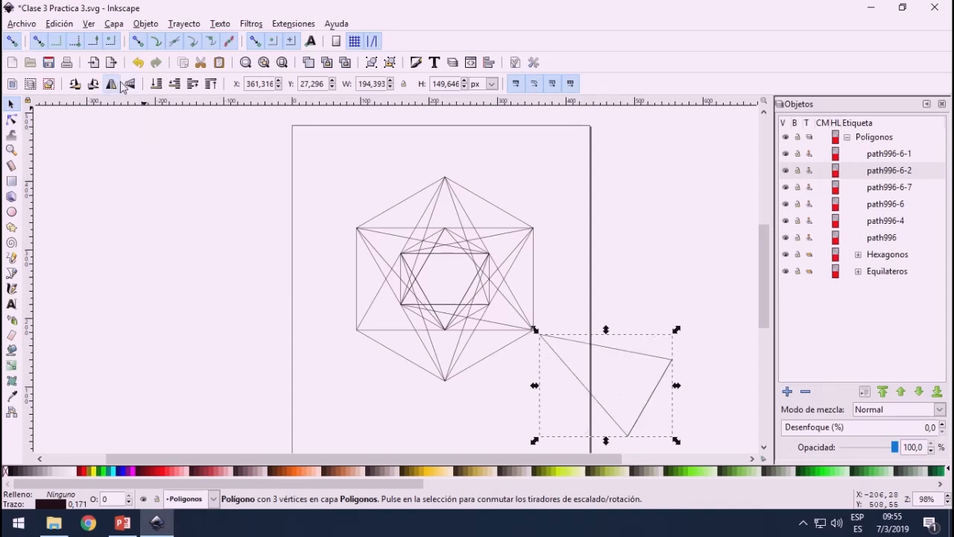
click(130, 83)
drag(603, 428, 416, 319)
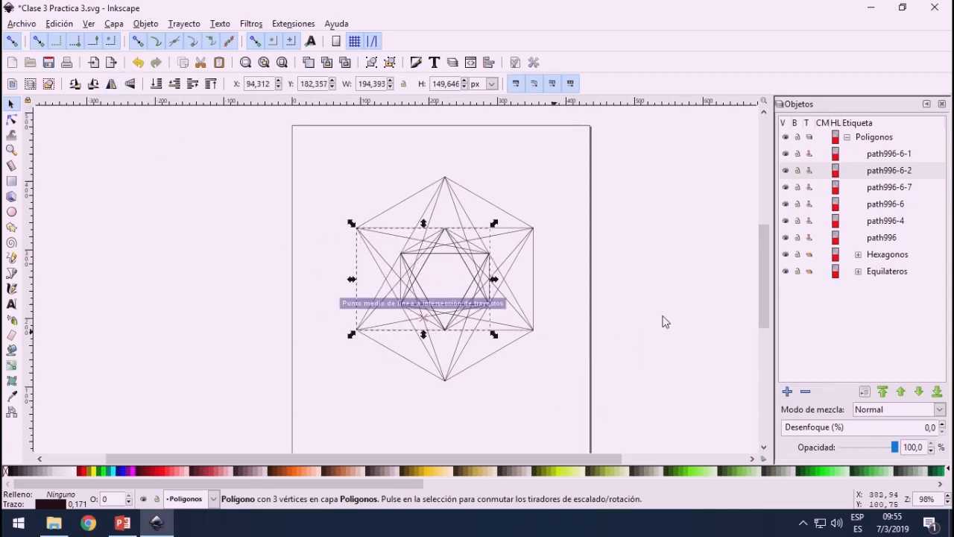
Step: Group the six tall triangles and name the group Isoceles
click(883, 158)
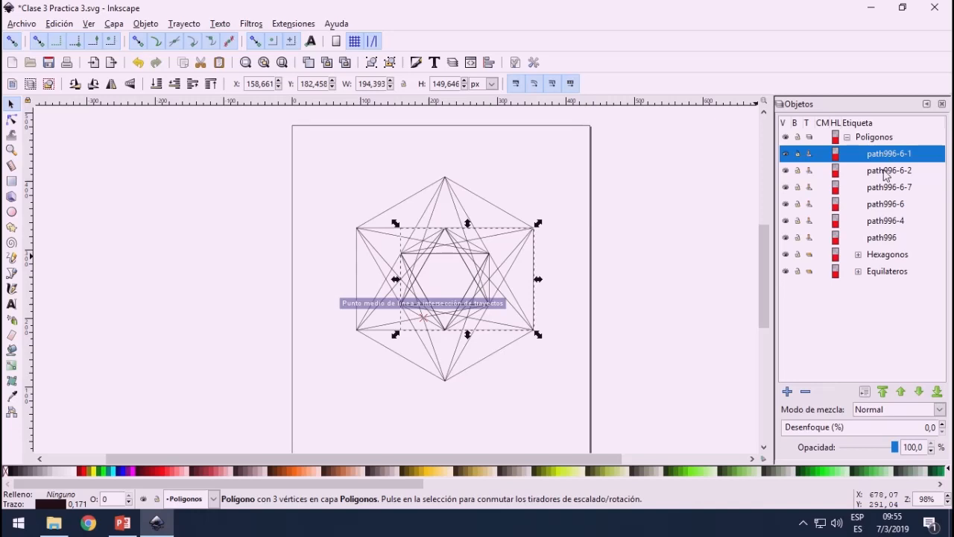
shift+click(880, 237)
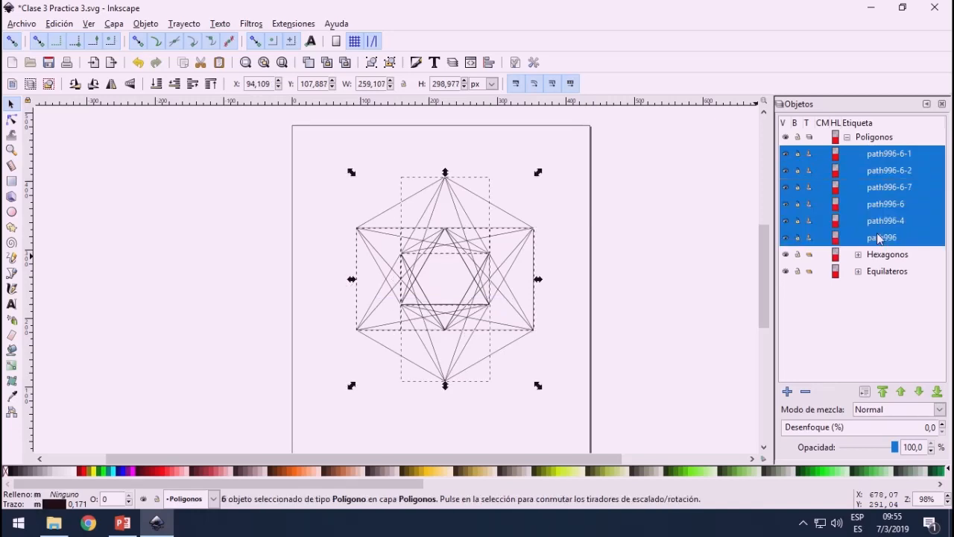
key(ctrl+g)
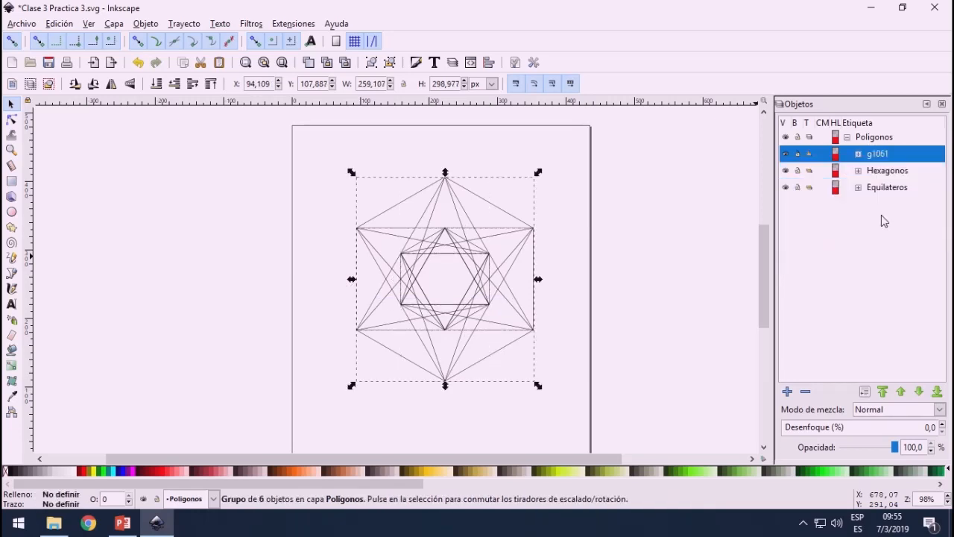
double_click(880, 154)
key(BackSpace)
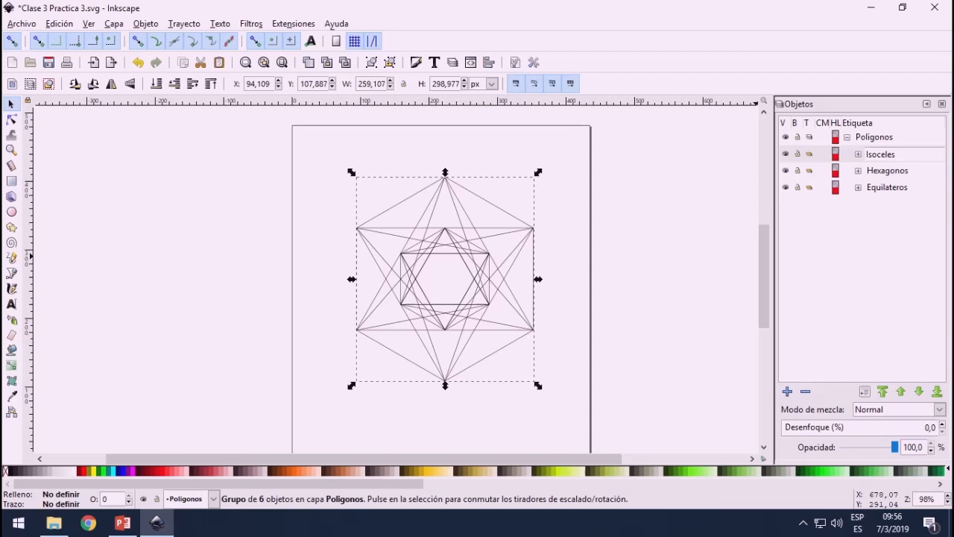
key(Return)
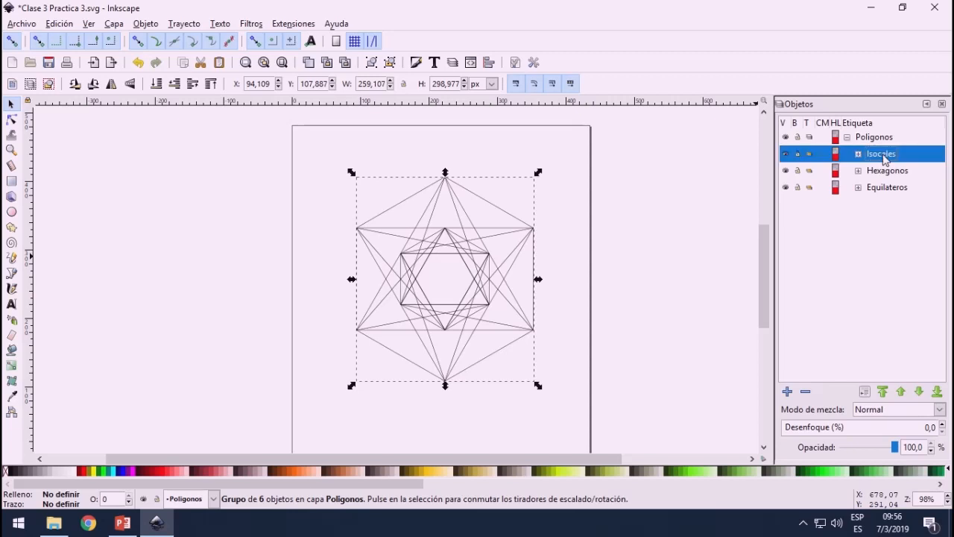
Step: Lock the Poligonos layer and add a new layer named Lineas above it
click(848, 137)
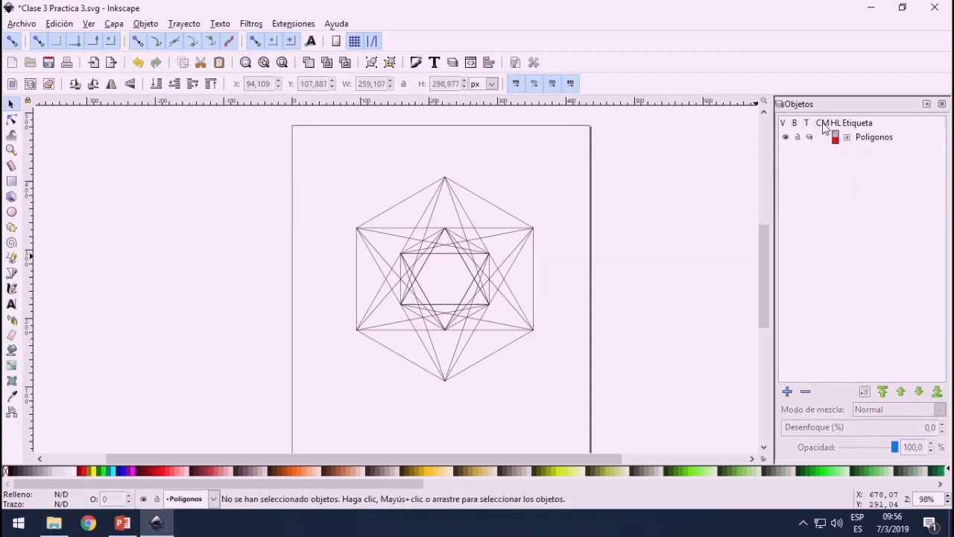
click(796, 138)
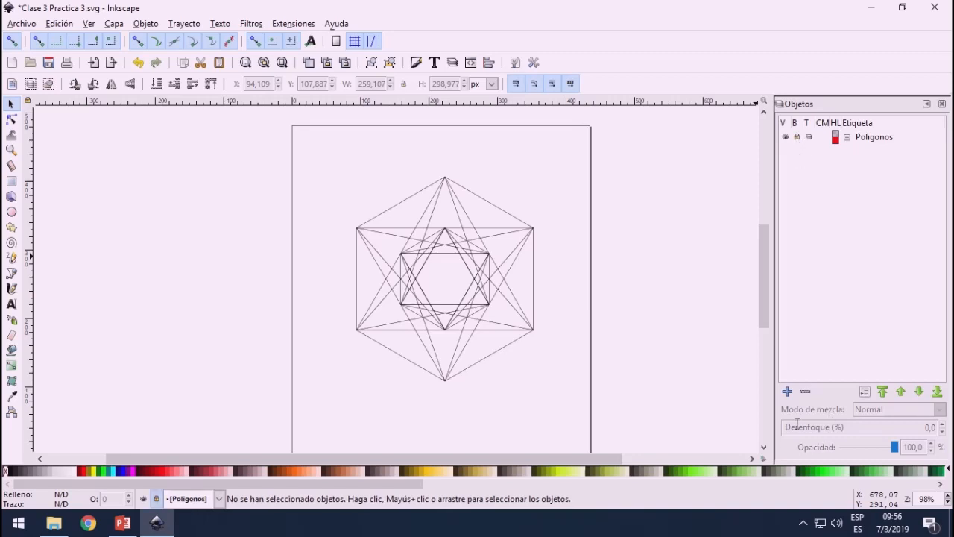
click(787, 392)
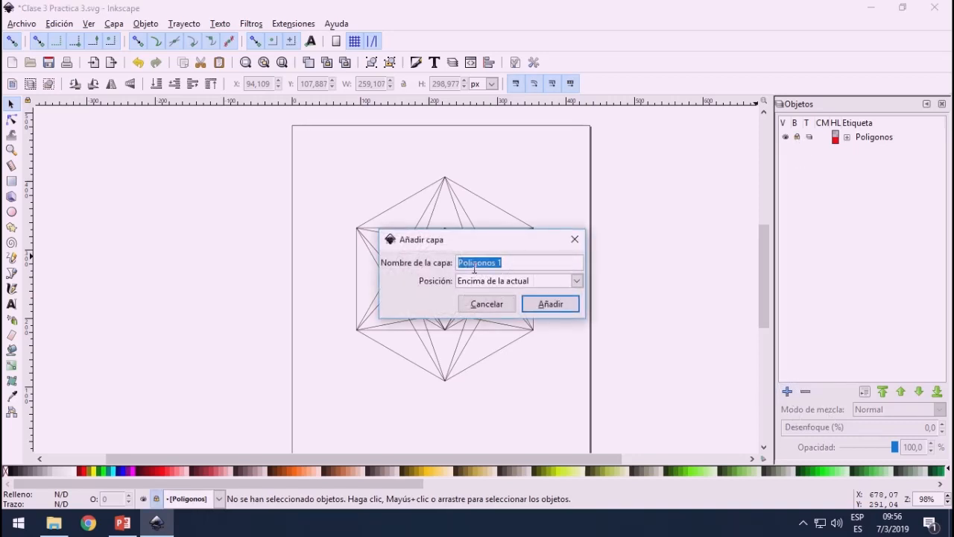
text(L)
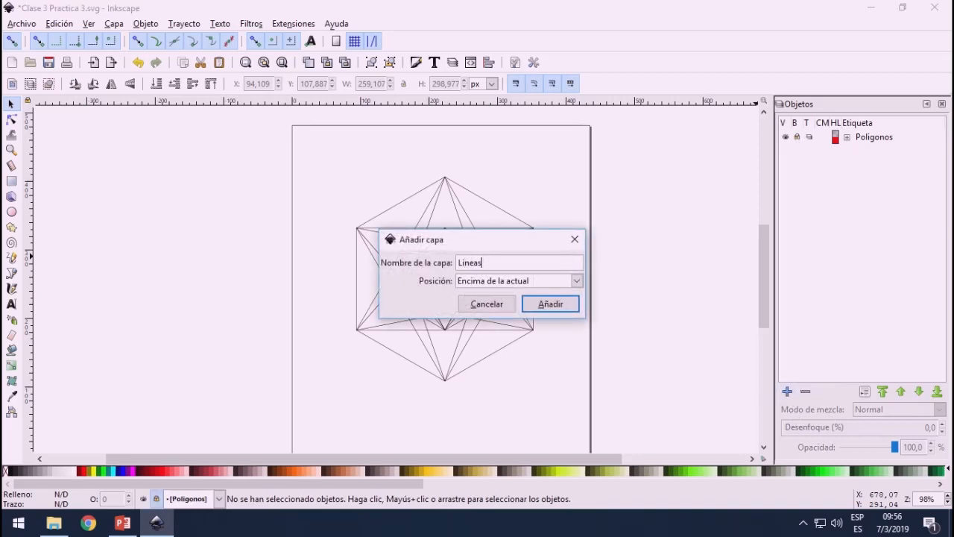
text(ineas)
key(Return)
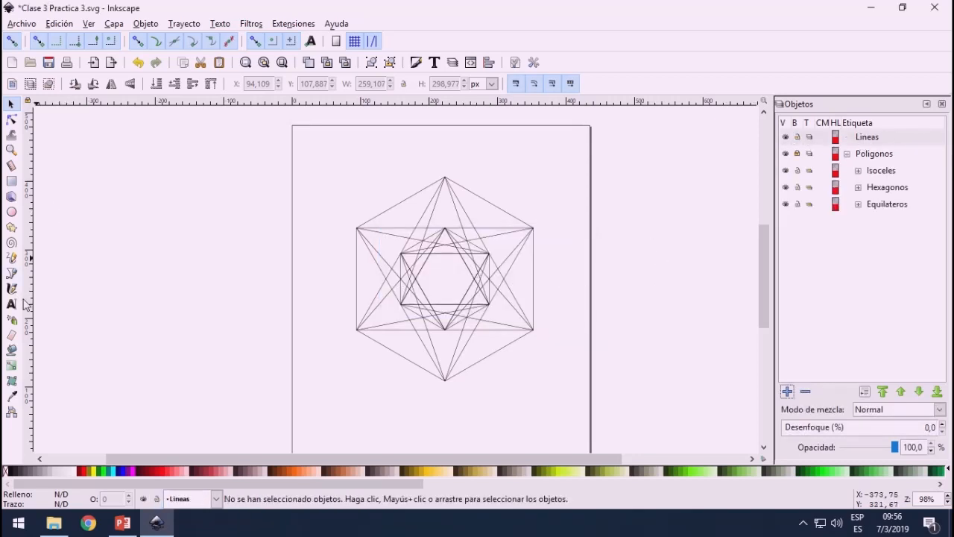
Step: Draw three straight lines with the Pencil tool, joining each pair of opposite outer hexagon vertices, and deselect
click(12, 259)
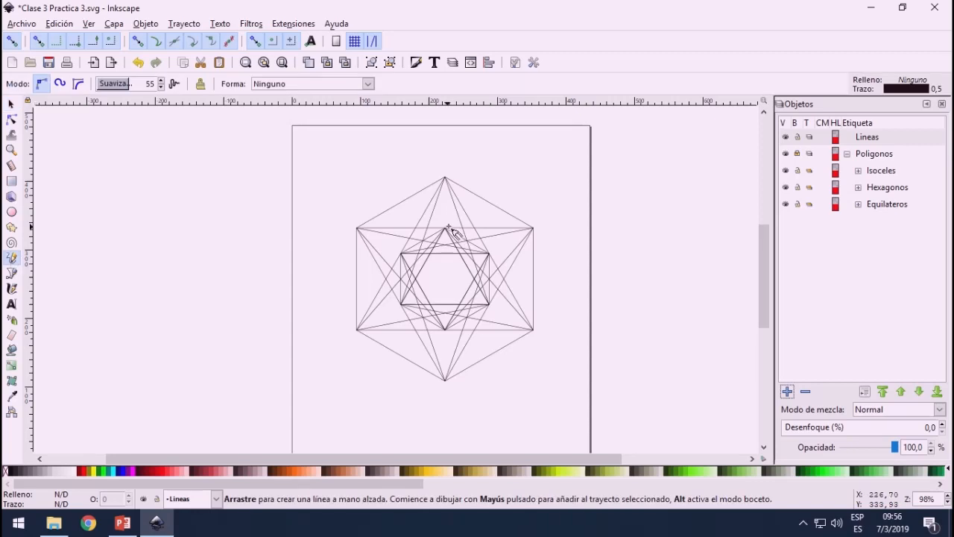
click(445, 177)
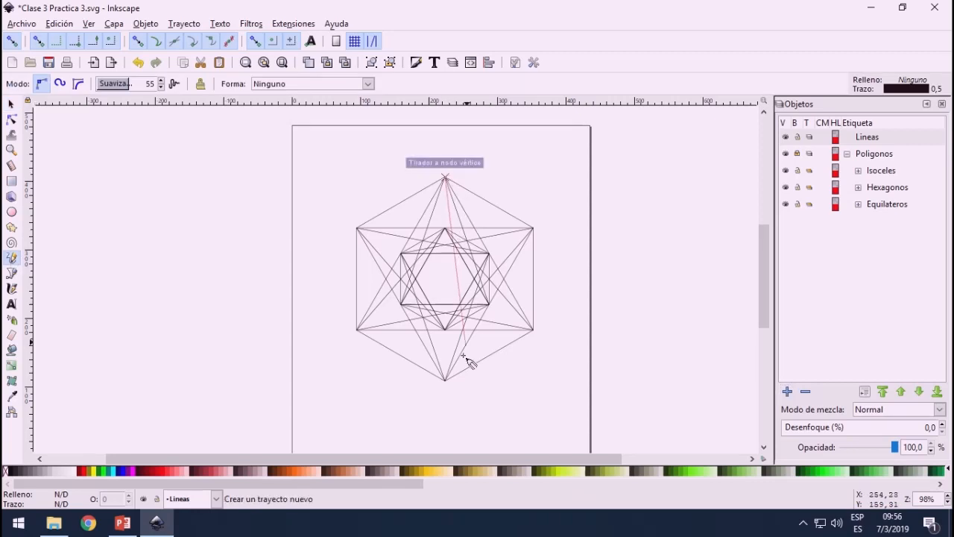
click(445, 380)
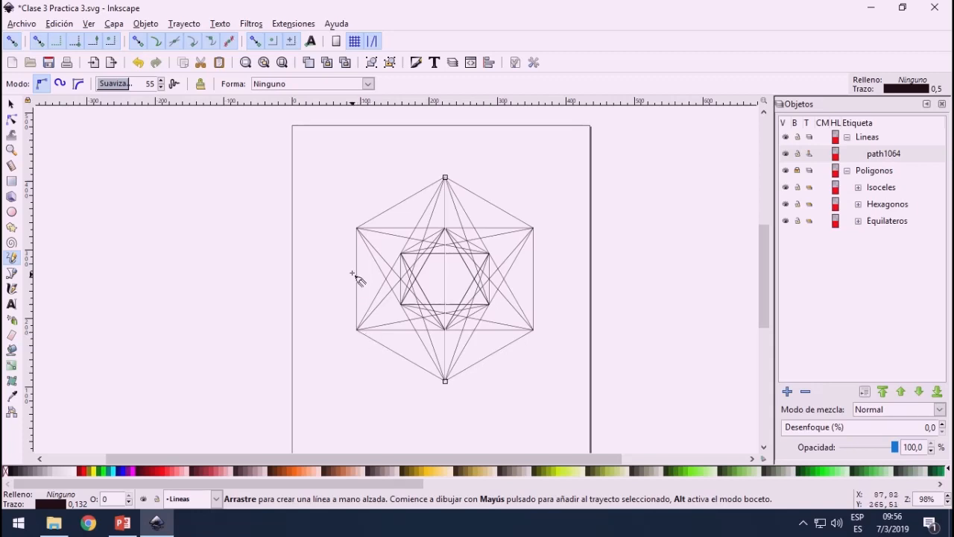
click(361, 335)
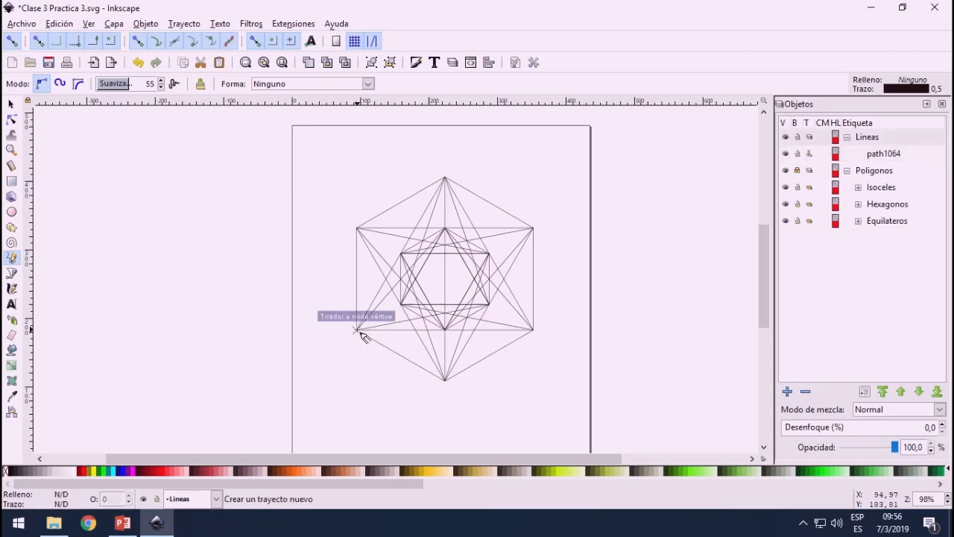
click(536, 230)
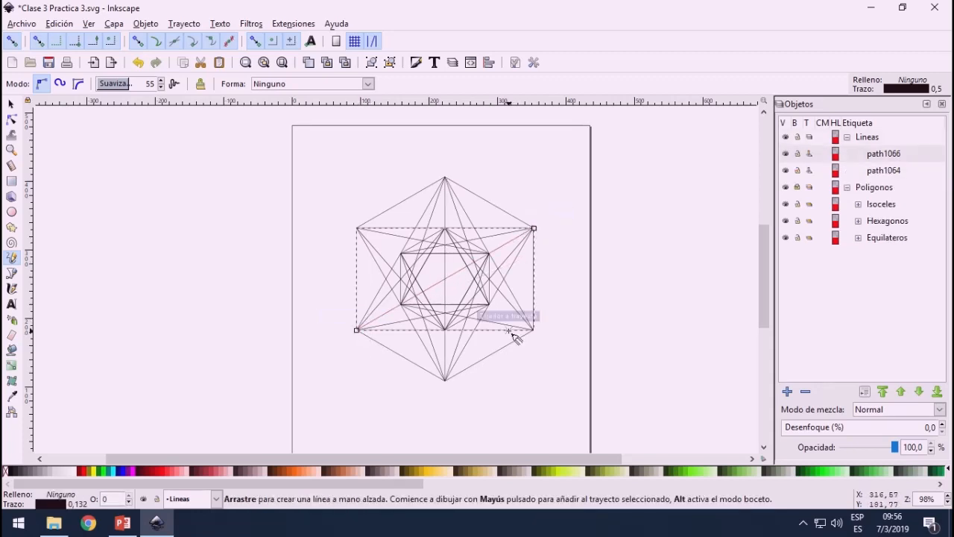
click(359, 230)
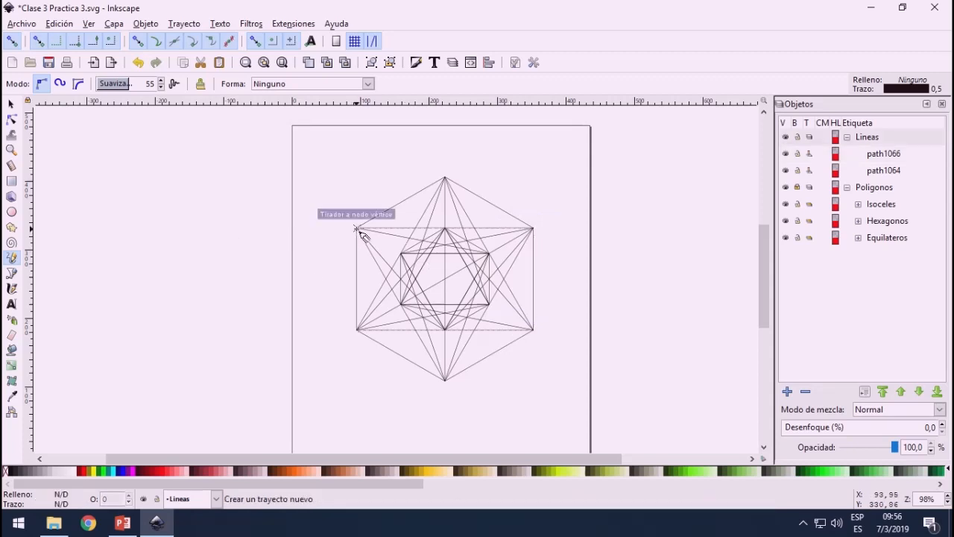
click(534, 329)
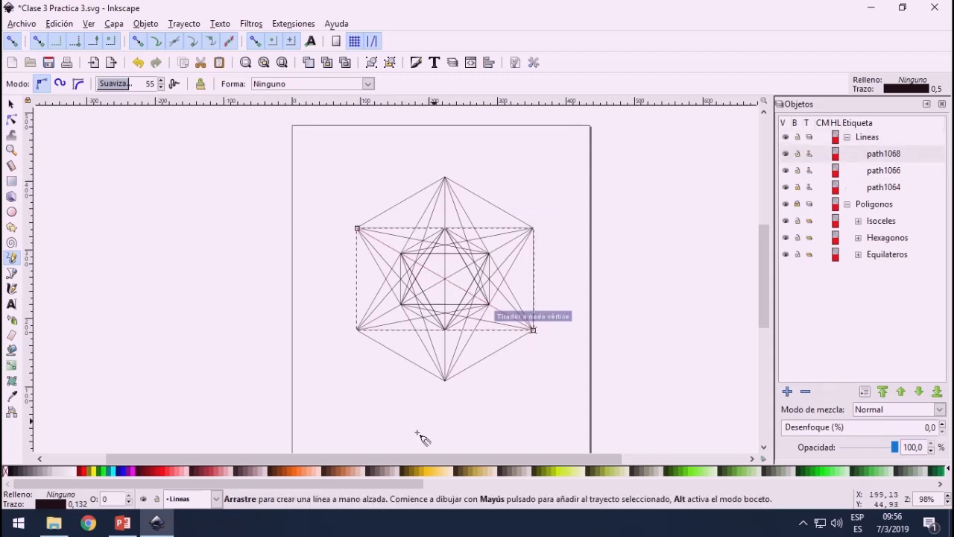
key(s)
click(229, 281)
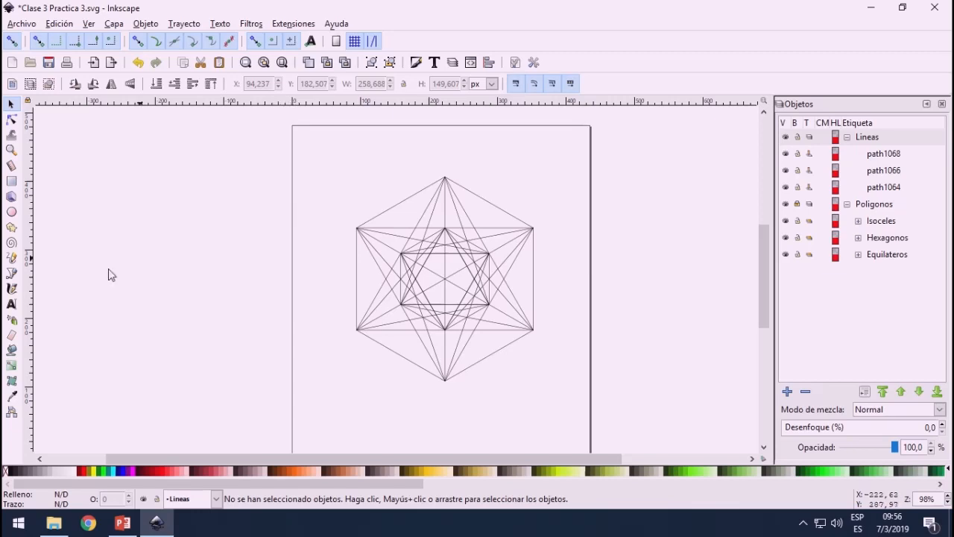
Step: Set the Ellipse tool to make whole ellipses instead of arcs, and delete the trial arc drawn at the figure's centre
click(12, 212)
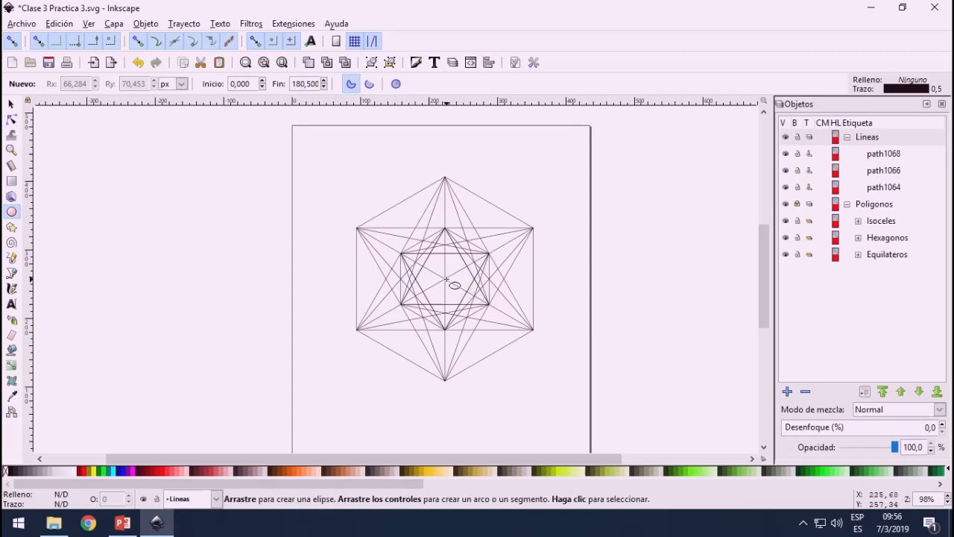
key(ctrl)
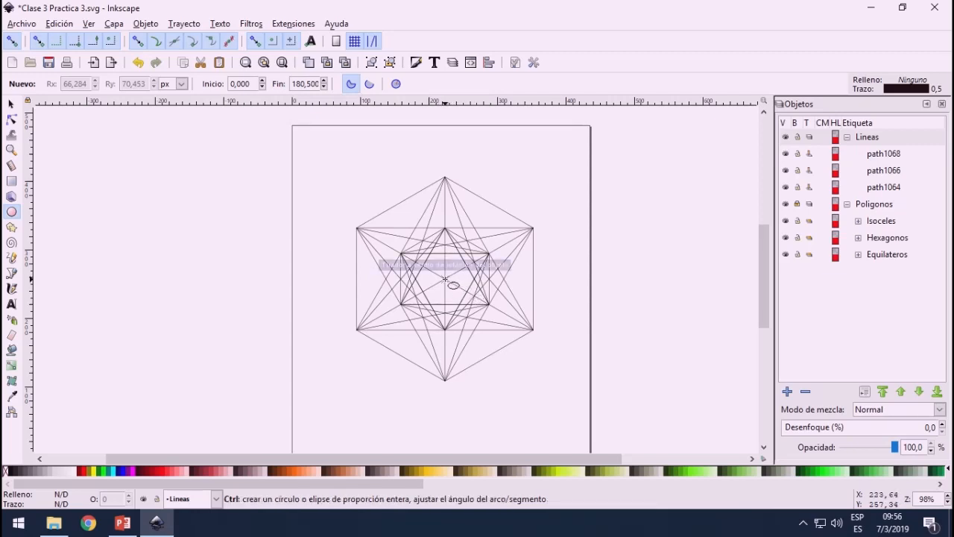
scroll(445, 280, up, 3)
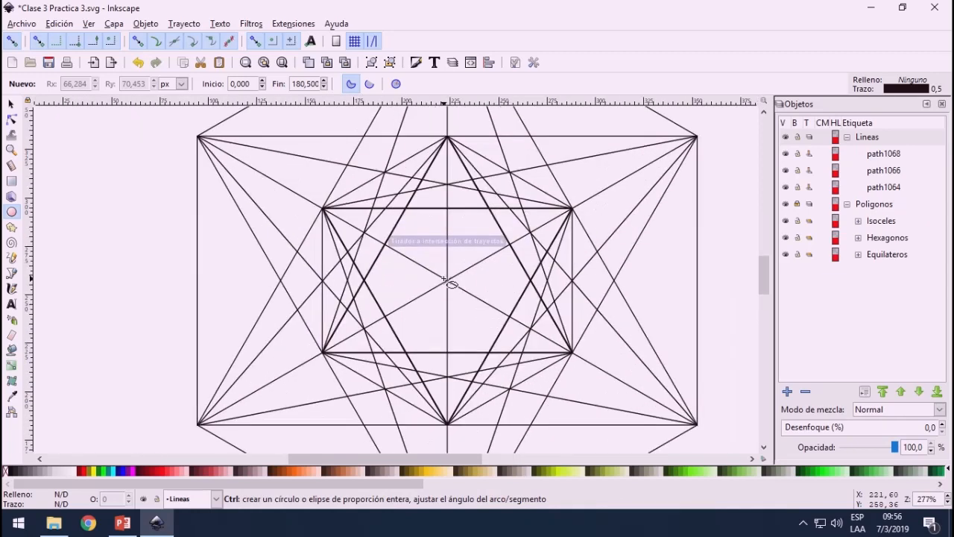
key(ctrl)
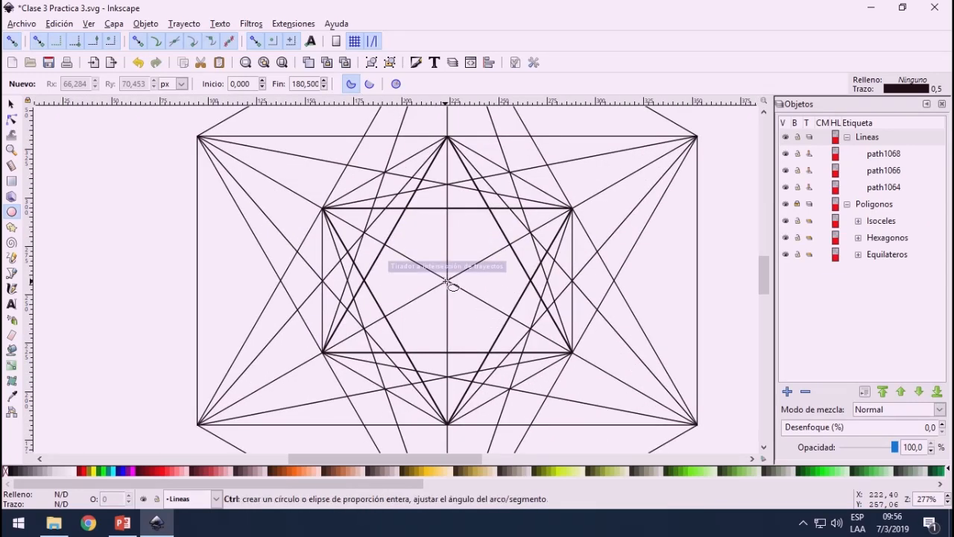
drag(447, 280, 481, 263)
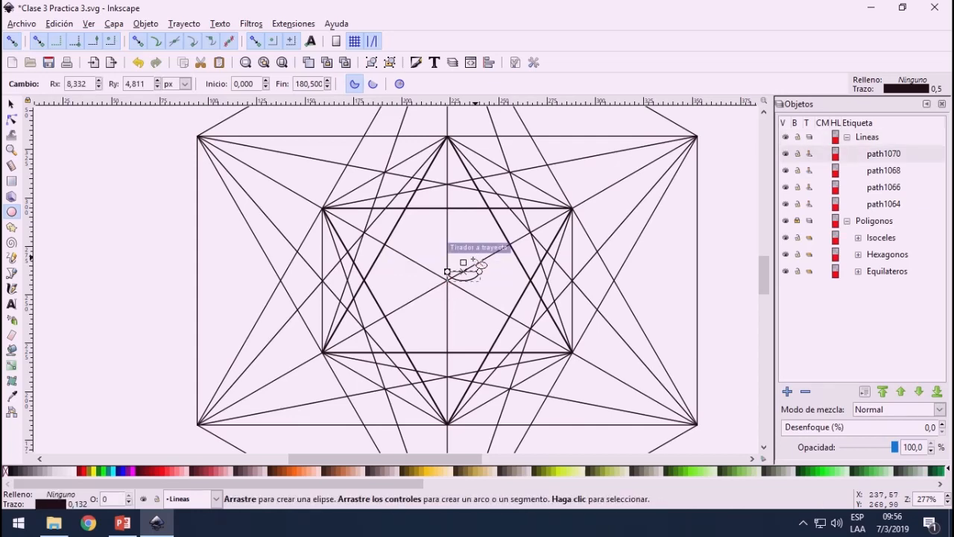
click(399, 83)
key(Delete)
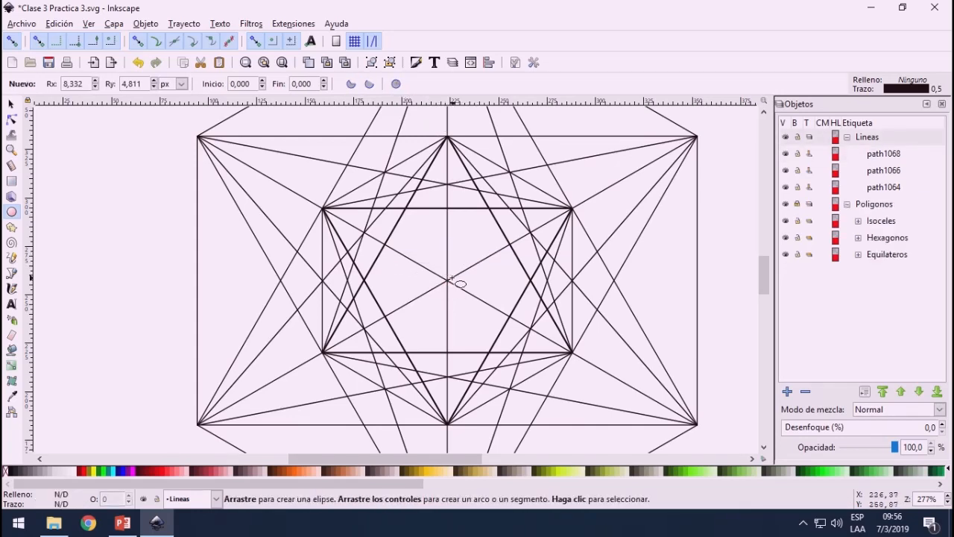
Step: Draw a circle about 74 px in diameter centred on the figure's centre, reaching the inner hexagram's horizontal lines
drag(447, 281, 525, 211)
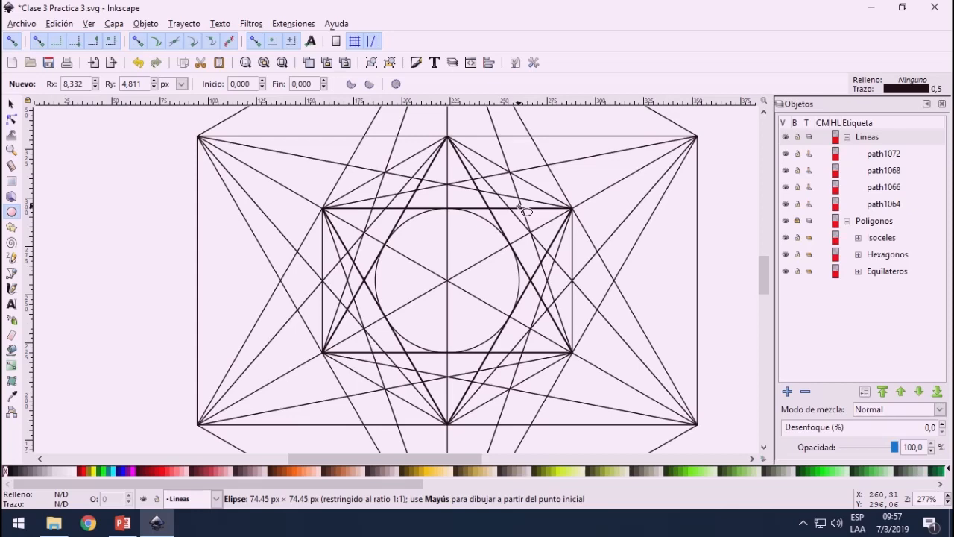
drag(519, 207, 519, 208)
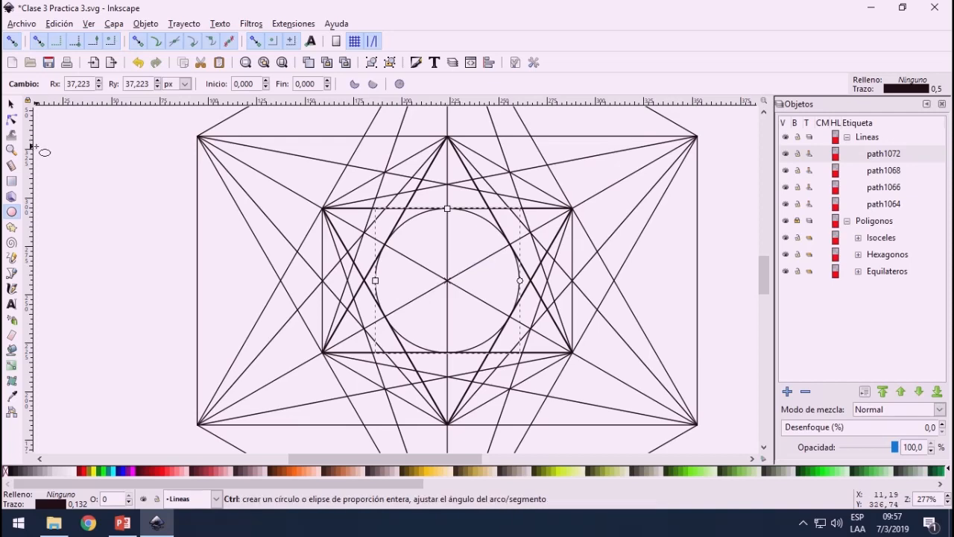
click(11, 103)
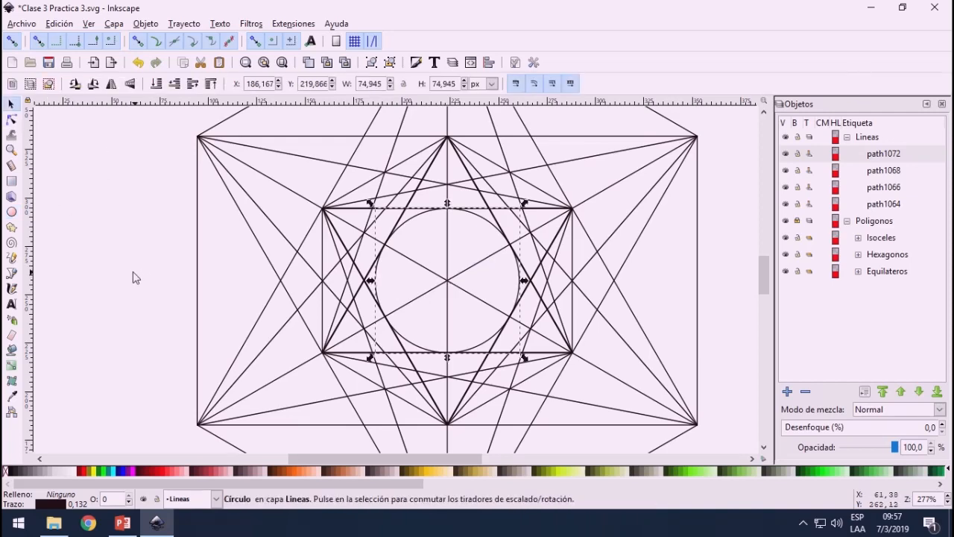
Step: Paste a copy of the central circle and snap its centre to the inner hexagon's top vertex
key(ctrl+v)
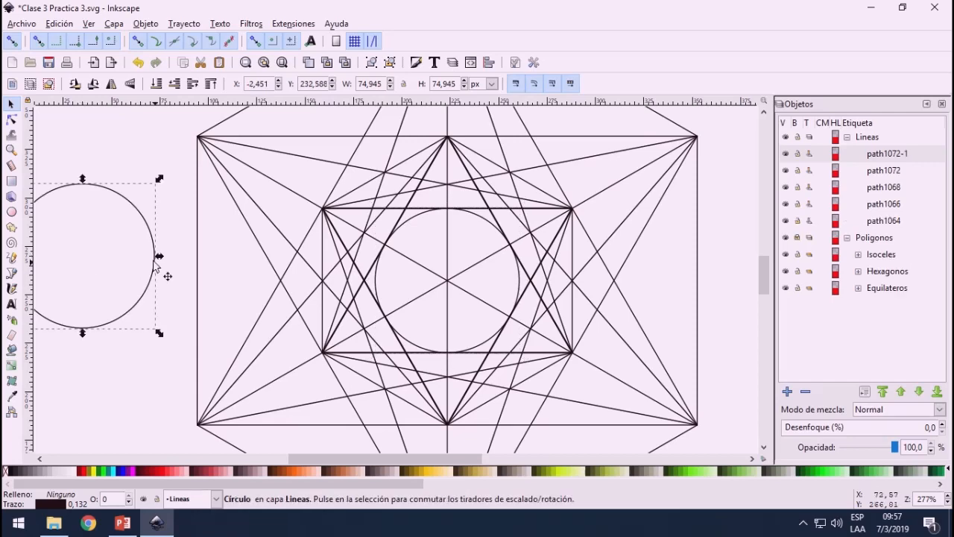
scroll(164, 244, down, 4)
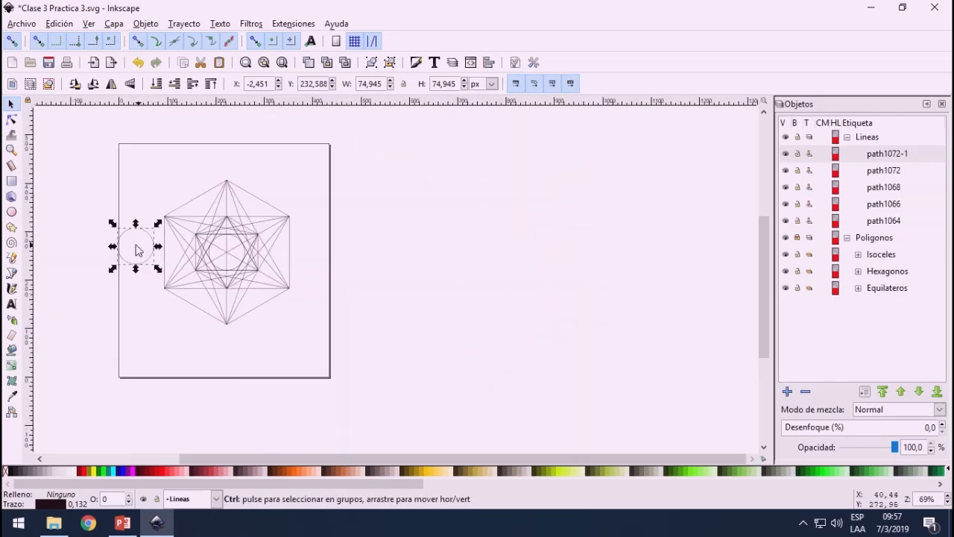
scroll(137, 249, up, 2)
drag(174, 283, 354, 222)
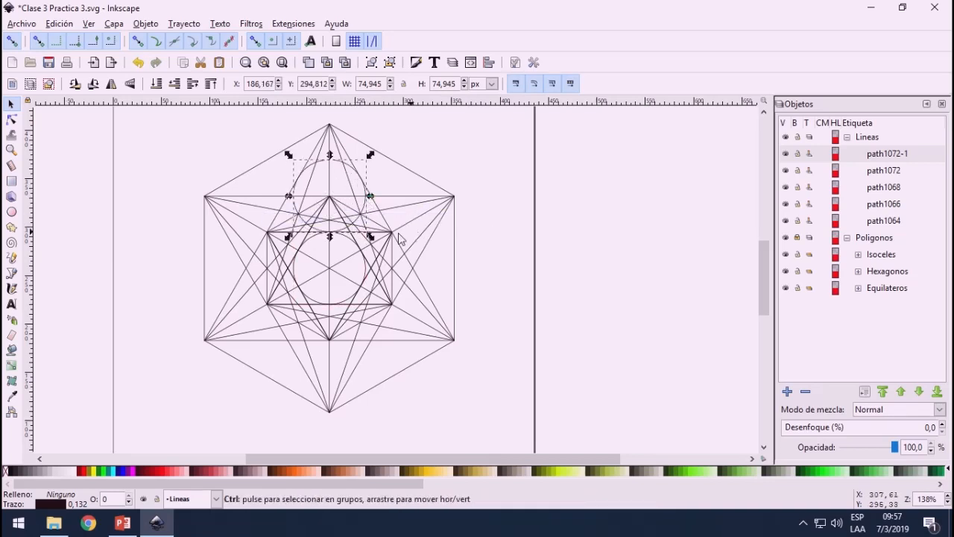
Step: Paste two more circle copies and snap them onto the inner hexagon's upper-right and lower-right vertices
key(ctrl+v)
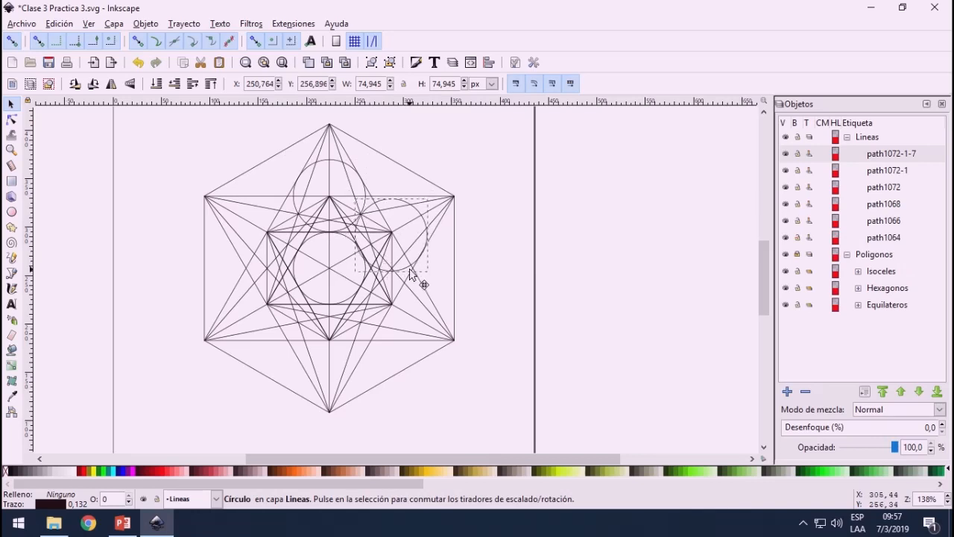
drag(409, 273, 412, 274)
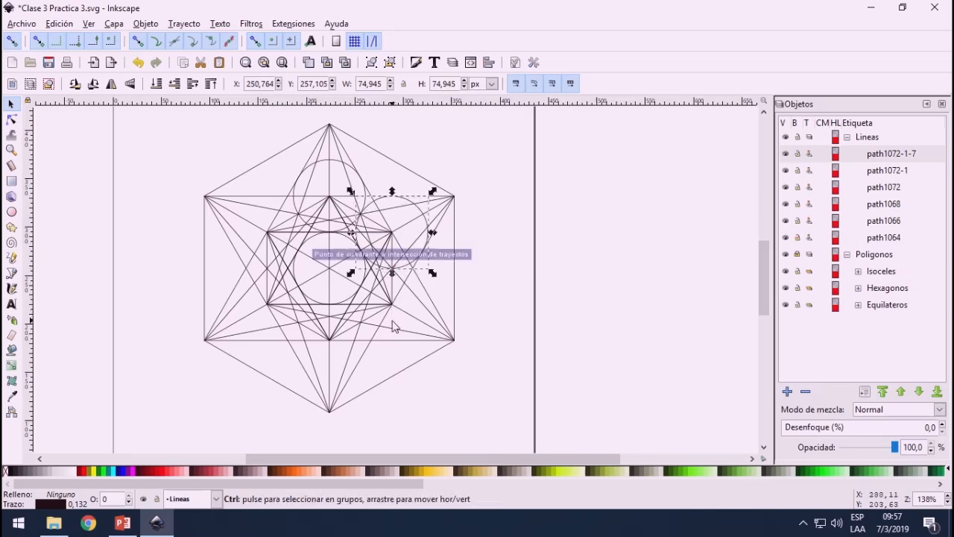
key(ctrl+v)
mouse_move(414, 344)
mouse_down()
mouse_move(405, 340)
mouse_move(412, 330)
mouse_up()
Step: Paste another circle copy and snap its centre to the inner hexagon's bottom vertex
key(ctrl+v)
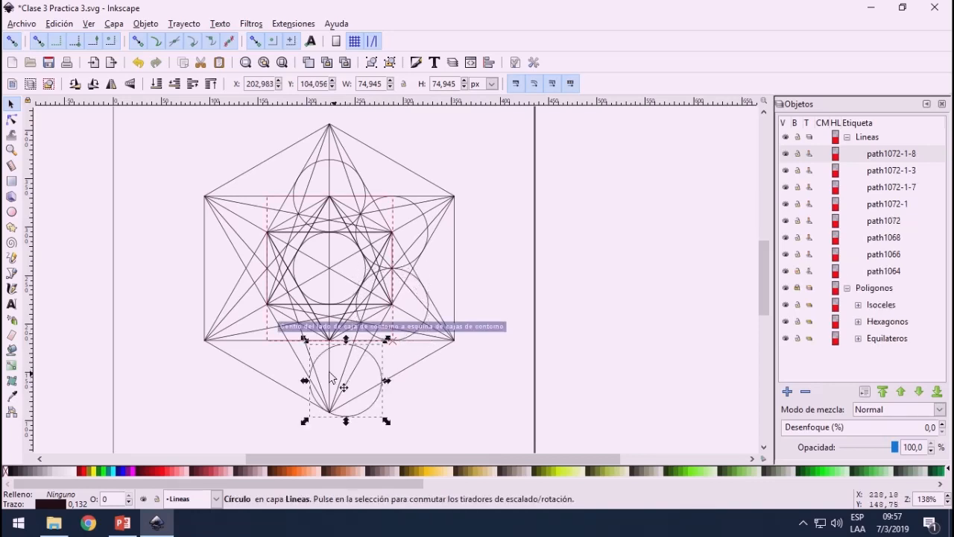
drag(383, 400, 366, 365)
scroll(341, 346, up, 4)
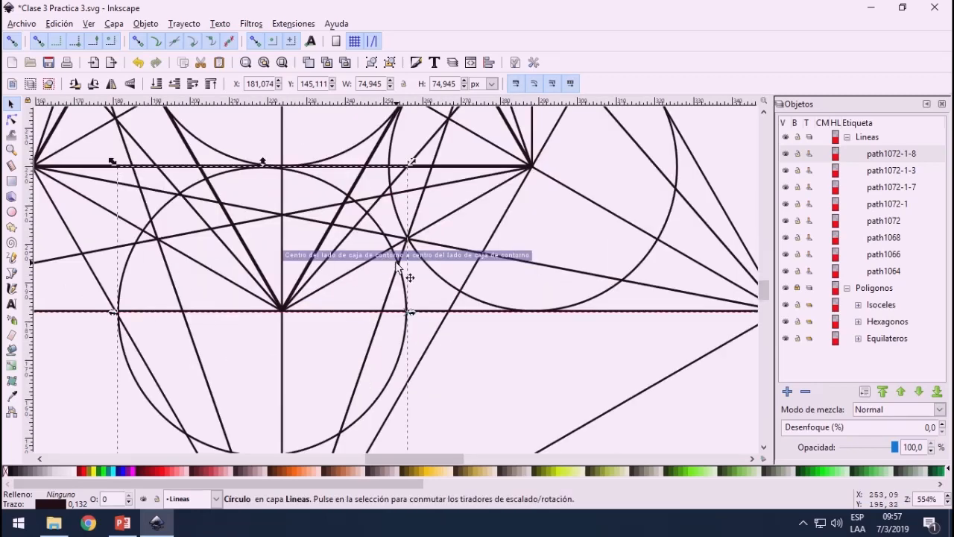
drag(399, 265, 416, 257)
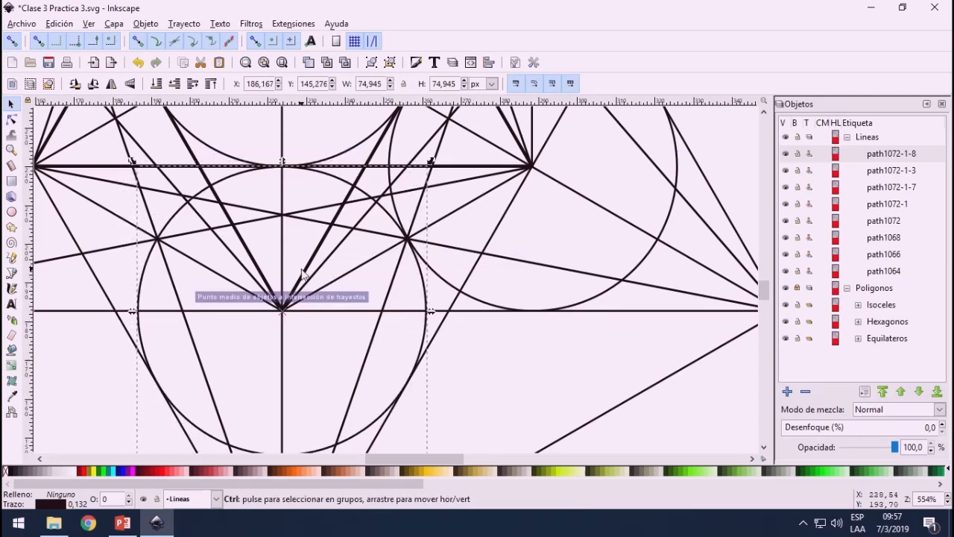
Step: Paste two circle copies and snap them onto the inner hexagon's lower-left and upper-left vertices
key(ctrl+v)
scroll(313, 280, down, 4)
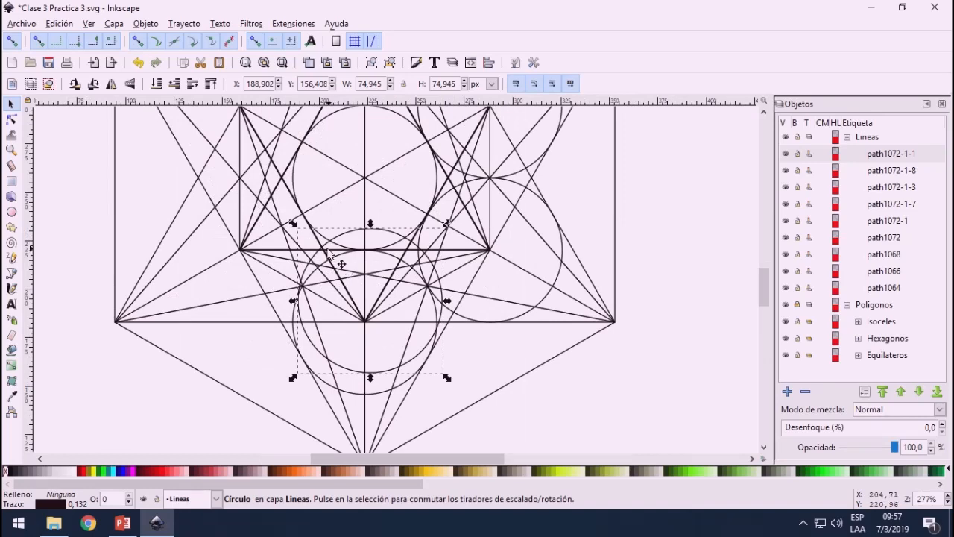
mouse_move(328, 248)
mouse_down()
mouse_move(155, 266)
mouse_move(164, 268)
mouse_move(204, 201)
mouse_move(194, 196)
mouse_move(198, 204)
mouse_up()
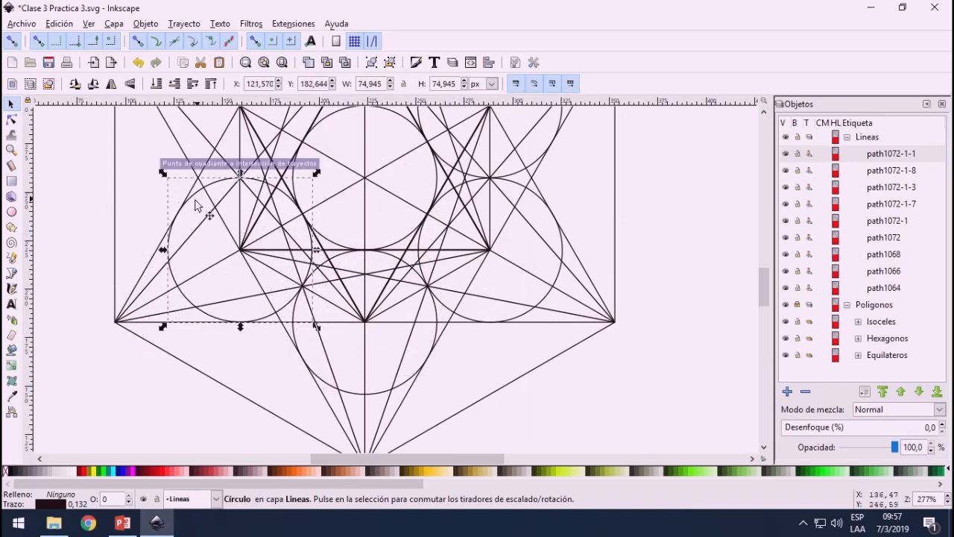
scroll(194, 213, up, 3)
key(ctrl+v)
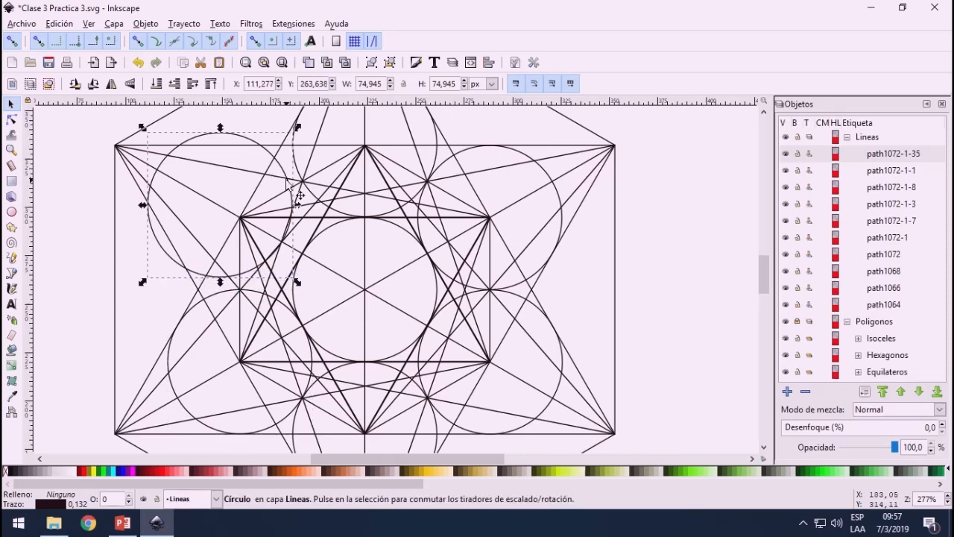
drag(288, 181, 320, 209)
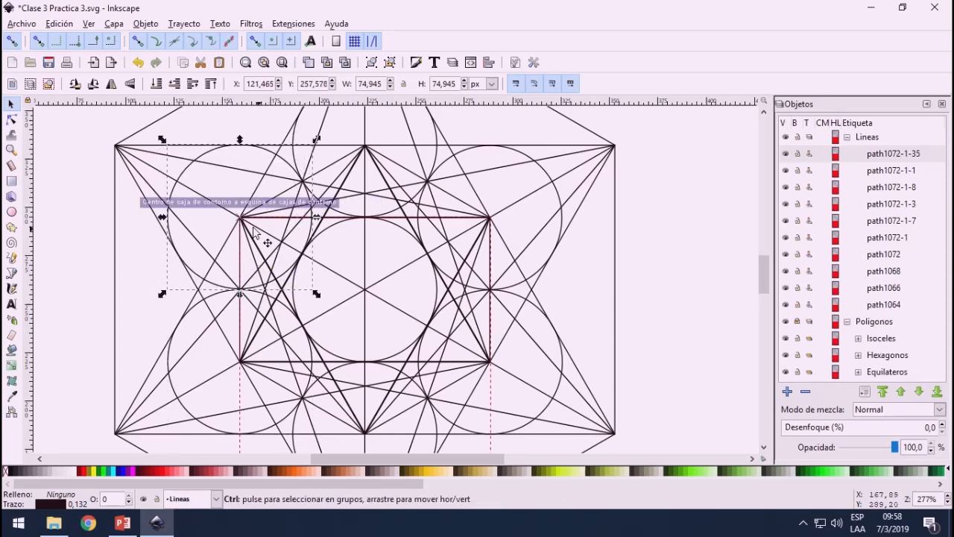
Step: Paste a circle copy and centre it on the outer hexagon's upper-left vertex
key(ctrl+v)
drag(251, 222, 172, 139)
scroll(148, 202, down, 4)
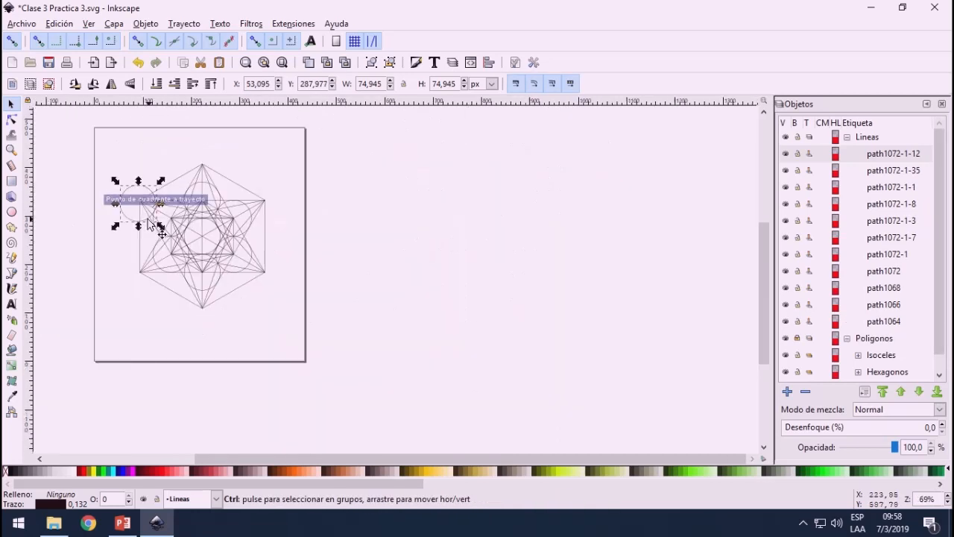
scroll(114, 187, up, 4)
drag(200, 312, 207, 301)
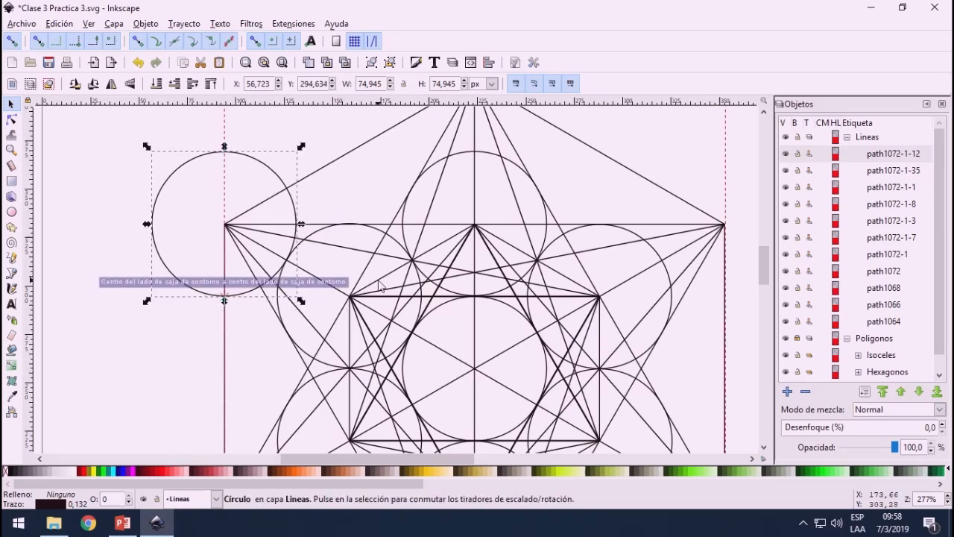
Step: Add two more circle copies, centring them on the outer hexagon's top and upper-right vertices
scroll(380, 286, down, 3)
key(ctrl+d)
drag(348, 277, 408, 276)
scroll(417, 245, up, 3)
key(ctrl+v)
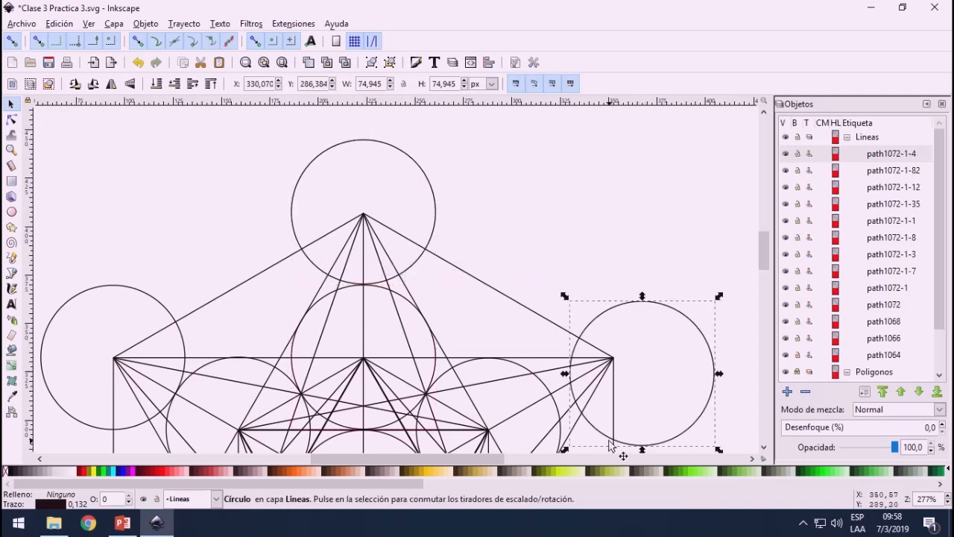
drag(610, 446, 588, 430)
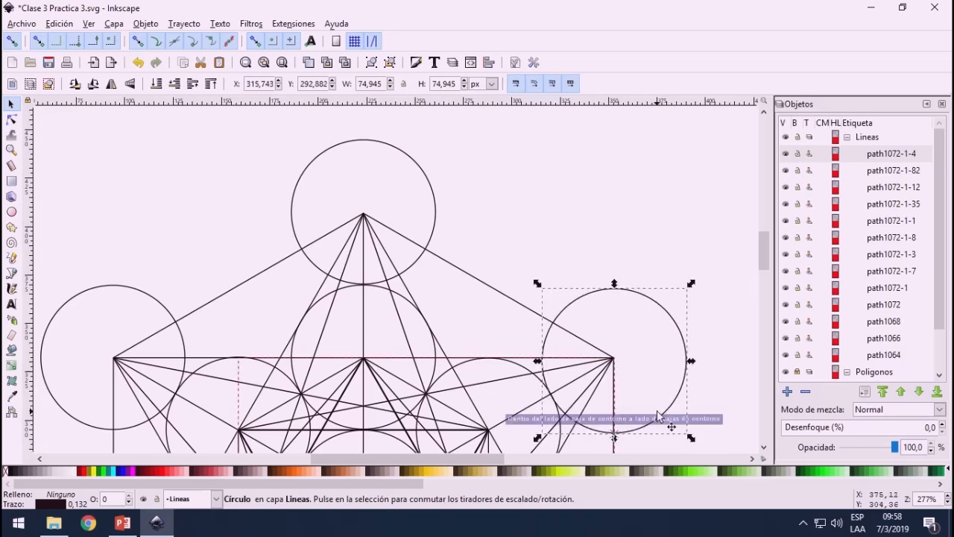
Step: Paste a circle copy and centre it on the outer hexagon's lower-right vertex
scroll(651, 424, down, 5)
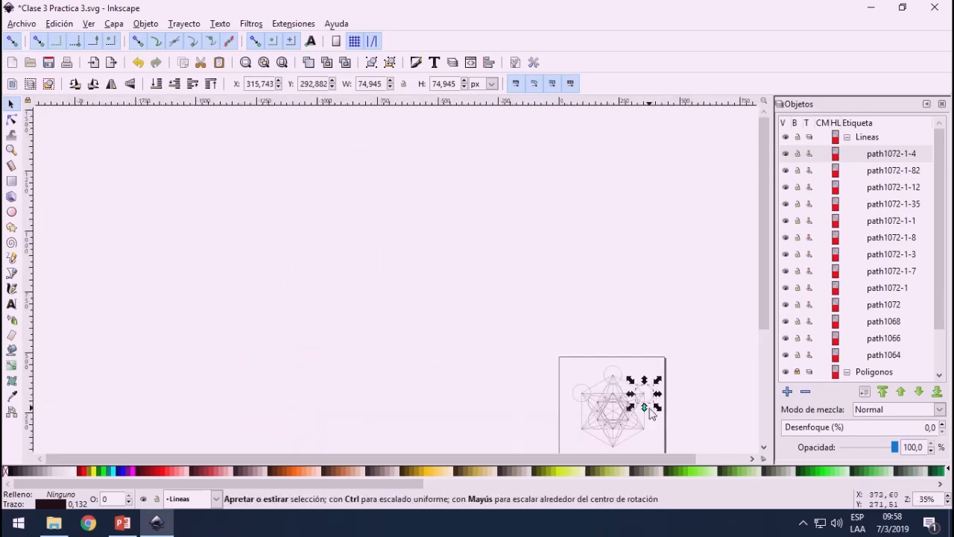
scroll(647, 441, up, 4)
scroll(648, 441, up, 1)
key(ctrl+v)
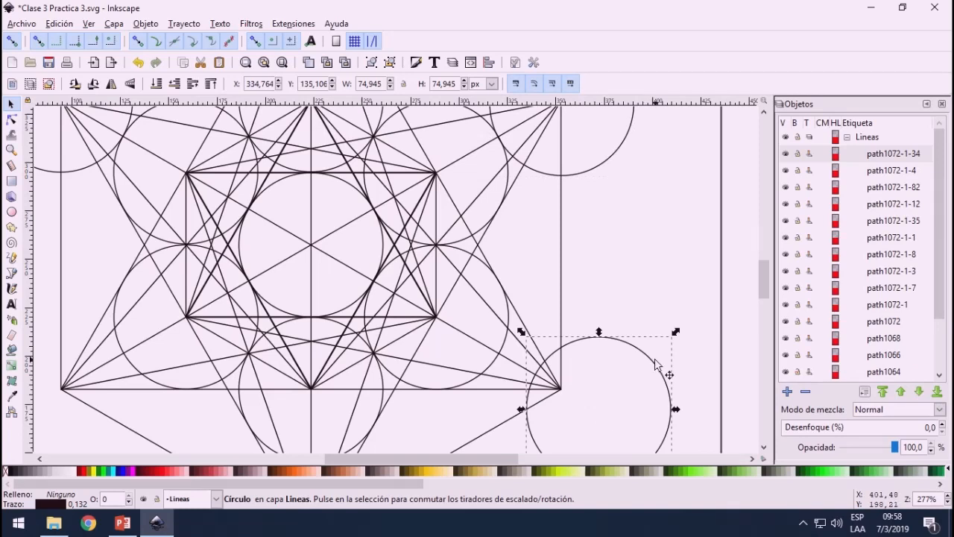
drag(647, 356, 630, 332)
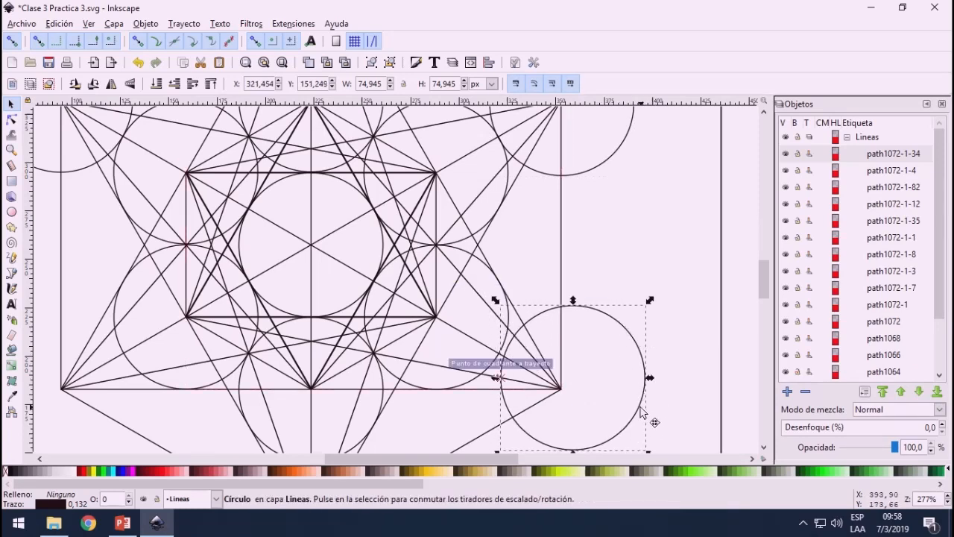
drag(641, 408, 631, 416)
Step: Paste a circle copy and snap its centre to the outer hexagon's bottom vertex
scroll(559, 407, down, 4)
scroll(502, 441, up, 4)
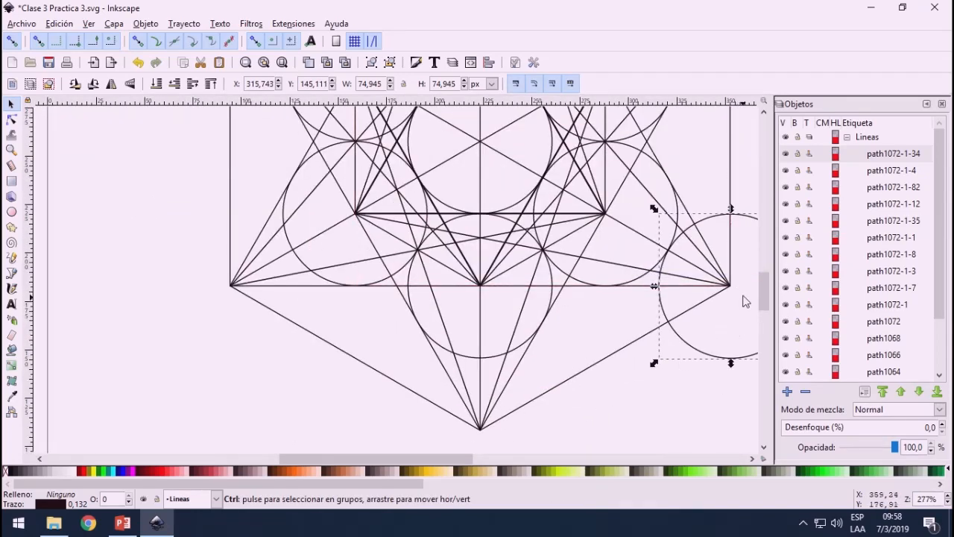
key(ctrl+v)
scroll(559, 395, down, 3)
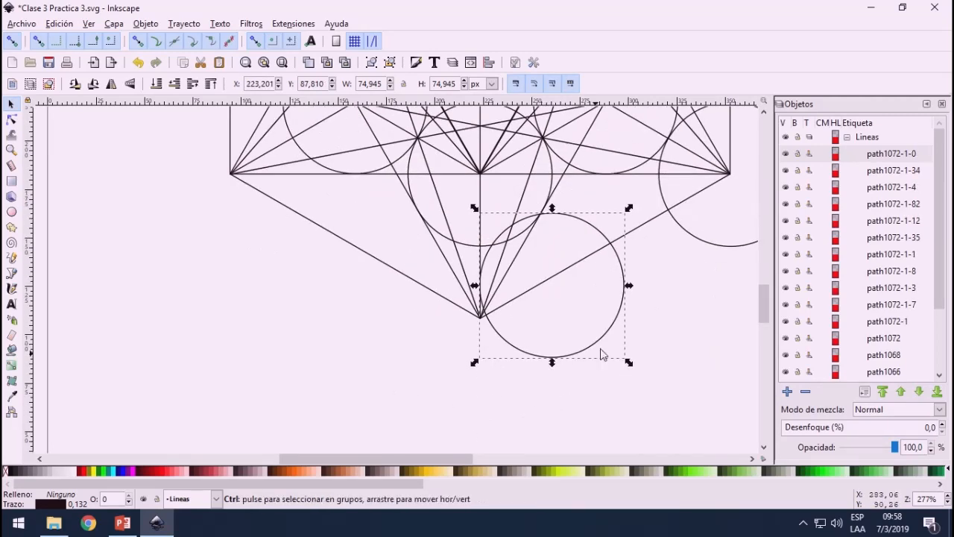
drag(601, 349, 521, 374)
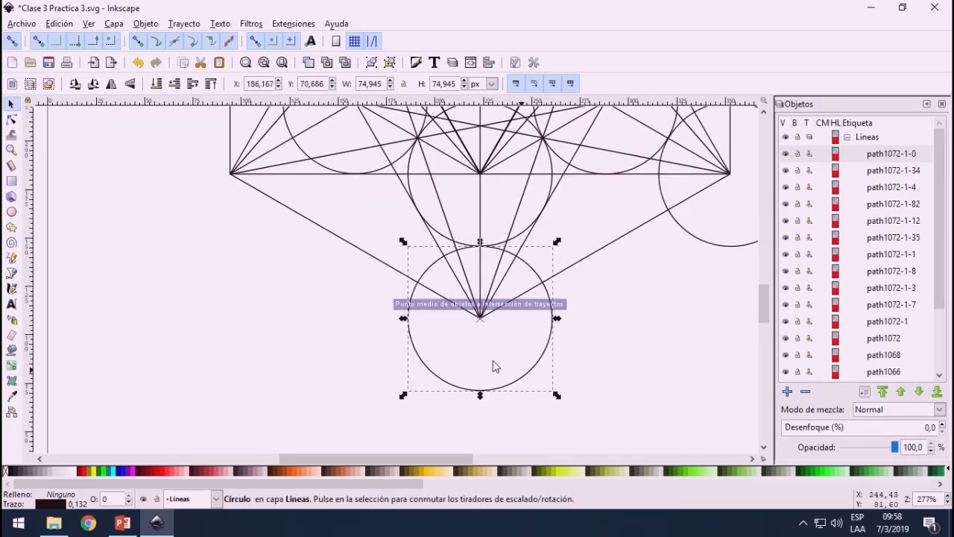
Step: Paste the last circle copy and snap its centre to the outer hexagon's lower-left vertex
key(ctrl+v)
drag(276, 288, 305, 221)
ctrl+scroll(739, 245, down, 9)
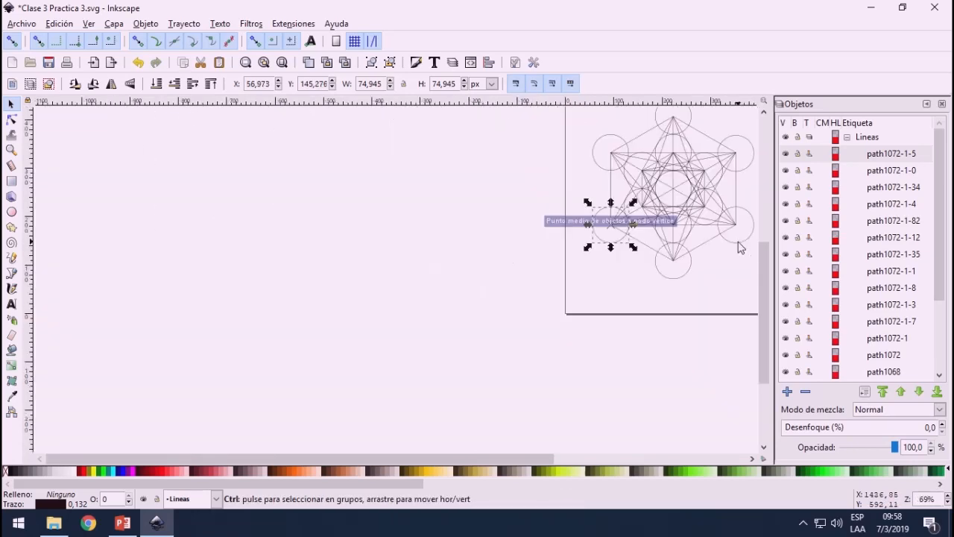
ctrl+scroll(694, 229, up, 5)
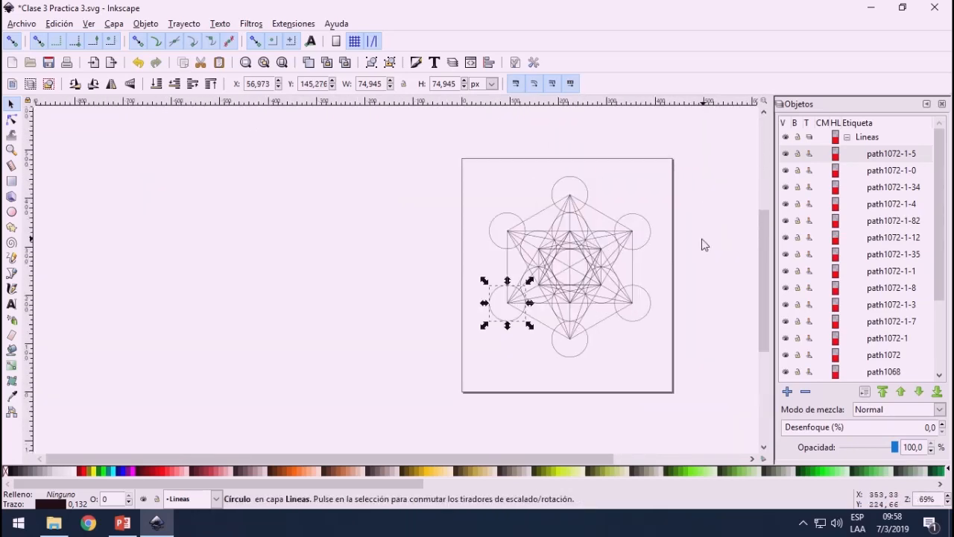
Step: Select all thirteen circles in the Lineas layer and group them
click(902, 154)
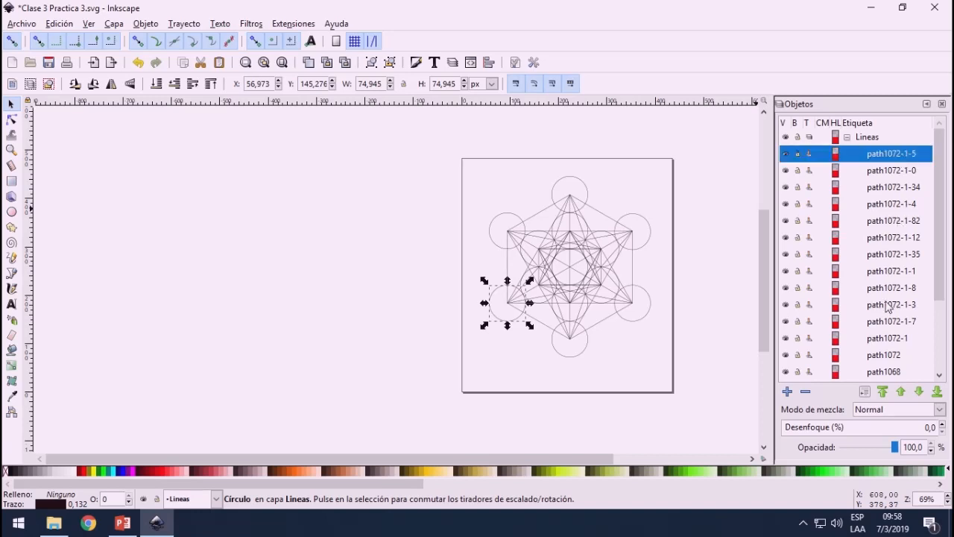
scroll(893, 321, down, 1)
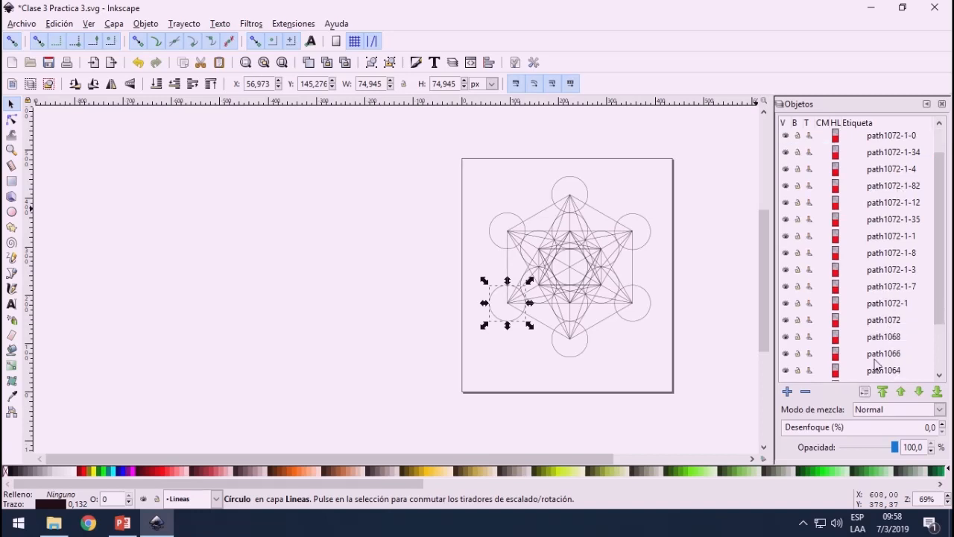
click(893, 269)
scroll(889, 293, down, 2)
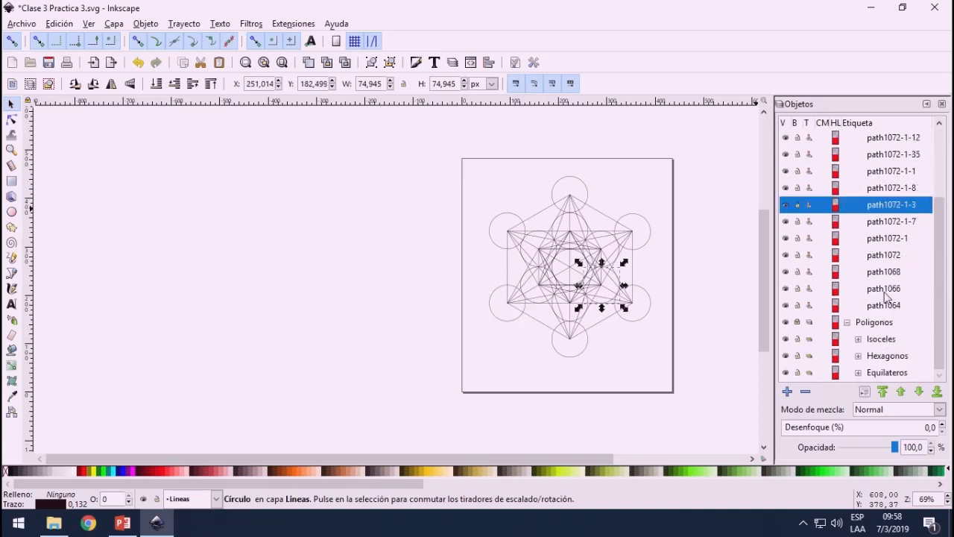
click(886, 295)
click(887, 306)
click(885, 273)
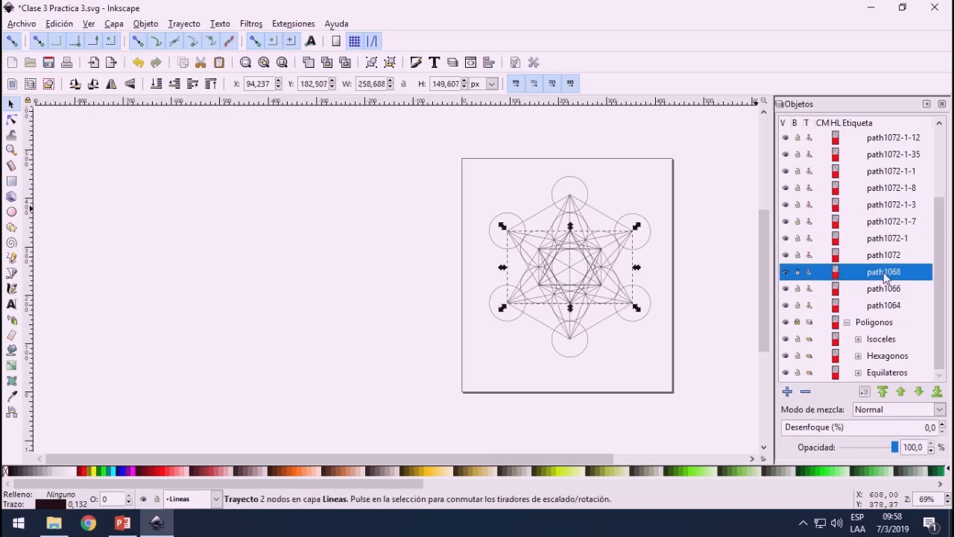
click(895, 255)
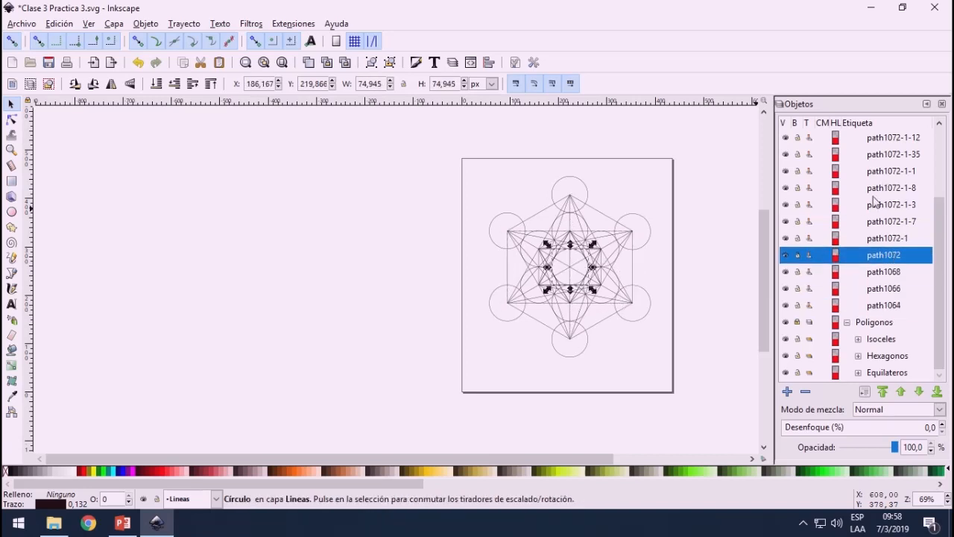
scroll(876, 202, up, 3)
shift+click(887, 154)
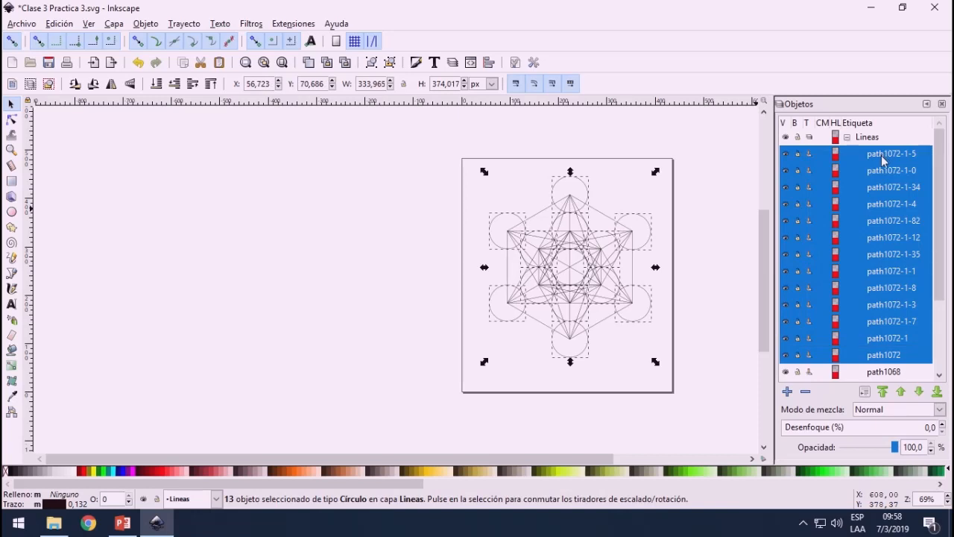
key(ctrl+g)
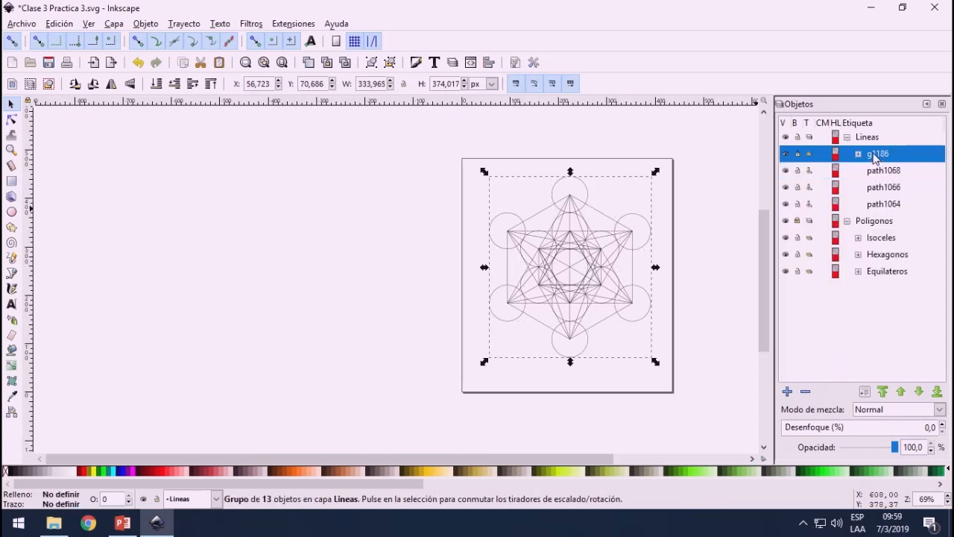
Step: Add a new layer named Circulos above the Lineas layer
click(787, 391)
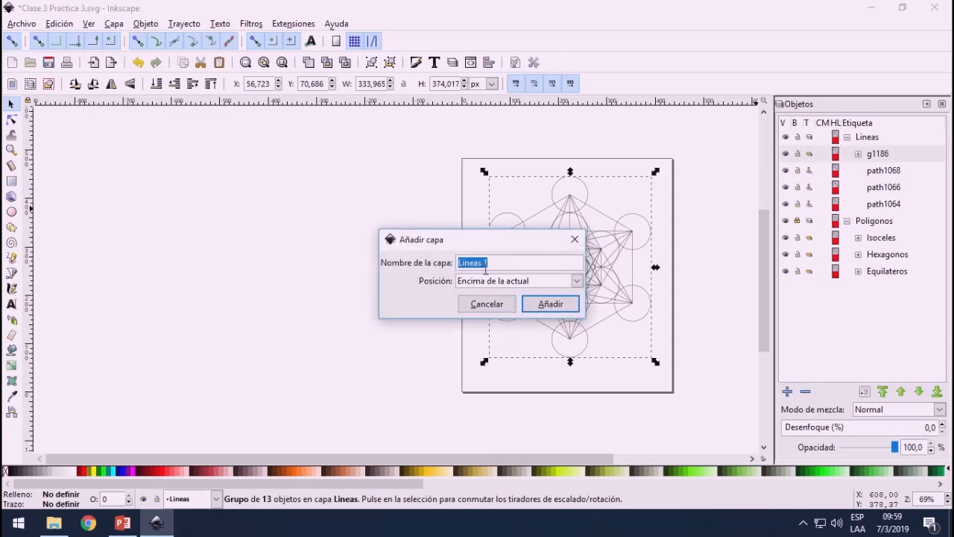
text(Circulos)
key(Return)
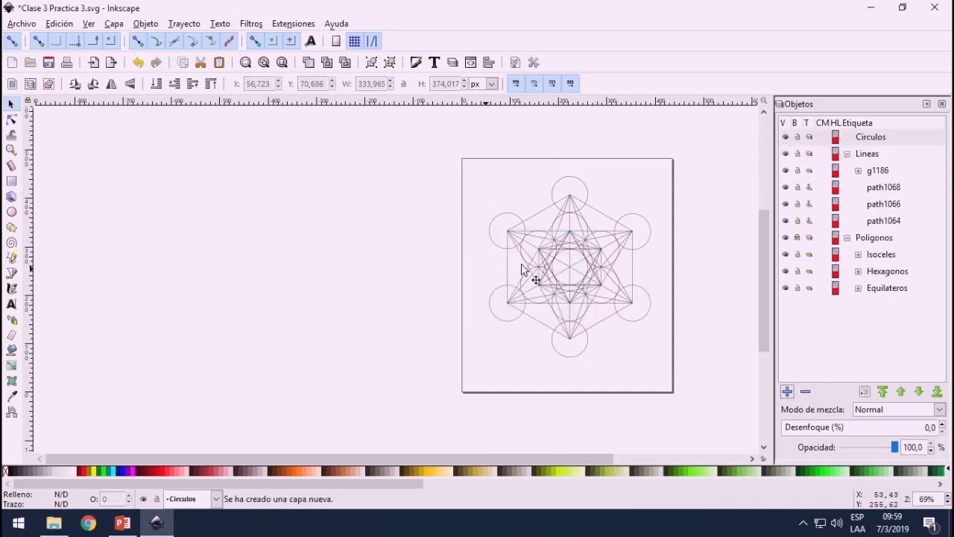
Step: Ungroup the circle group in the Lineas layer
click(876, 170)
mouse_move(883, 179)
mouse_down()
mouse_move(866, 138)
mouse_move(771, 137)
mouse_move(840, 137)
mouse_move(876, 220)
mouse_move(885, 171)
mouse_move(852, 144)
mouse_move(887, 178)
mouse_move(862, 136)
mouse_move(880, 170)
mouse_up()
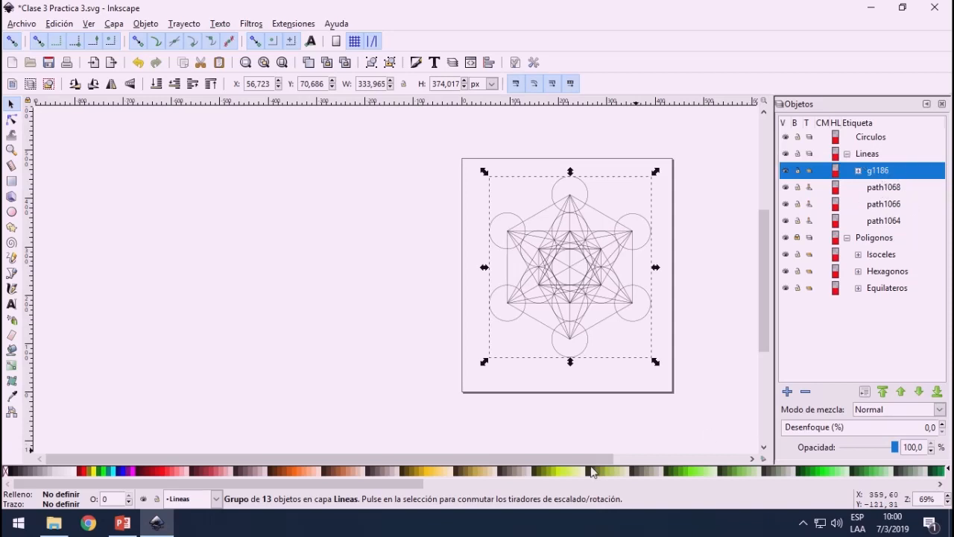
drag(586, 459, 679, 470)
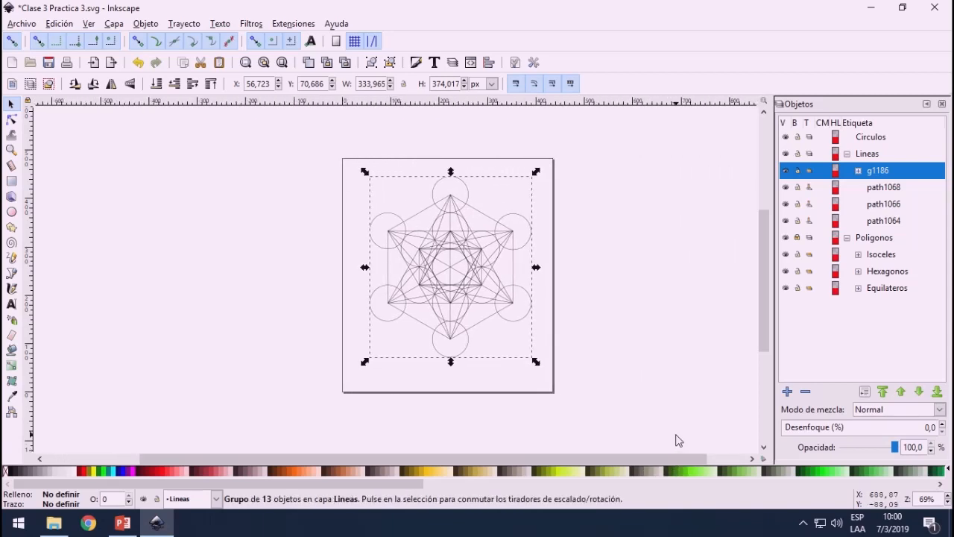
key(ctrl+shift+g)
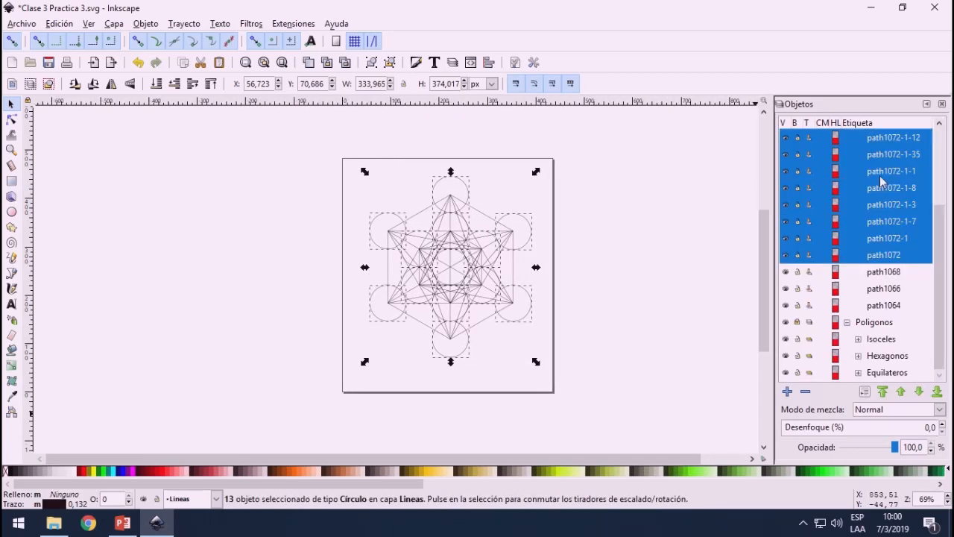
scroll(925, 254, up, 3)
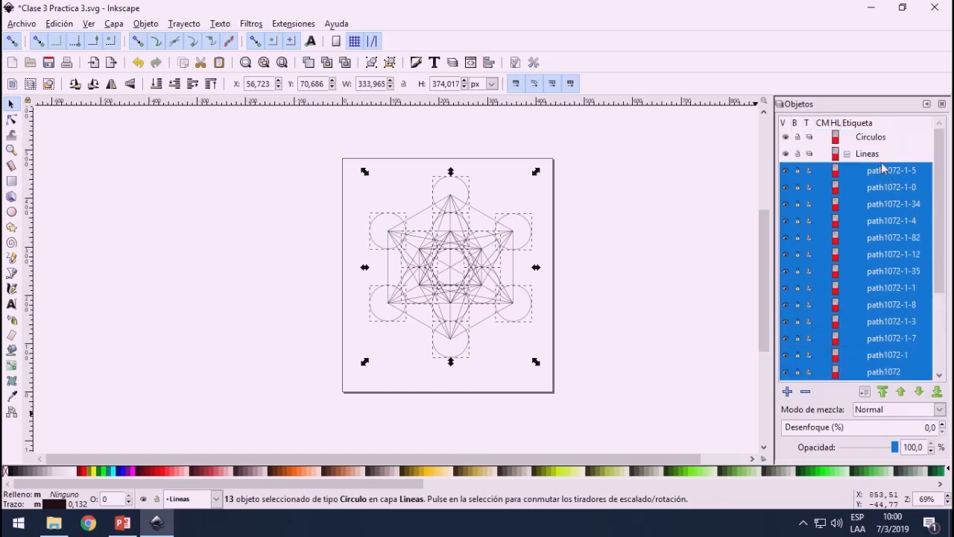
Step: Cut the thirteen selected circles from the Lineas layer and paste them into the Circulos layer
mouse_move(880, 176)
mouse_down()
mouse_move(868, 139)
mouse_move(883, 173)
mouse_move(857, 135)
mouse_move(845, 149)
mouse_move(840, 134)
mouse_move(873, 180)
mouse_up()
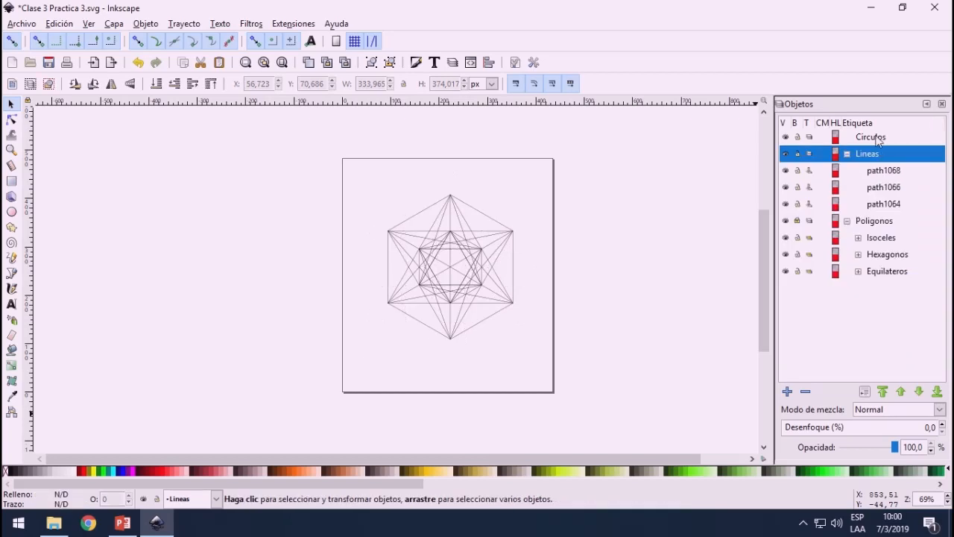
click(877, 138)
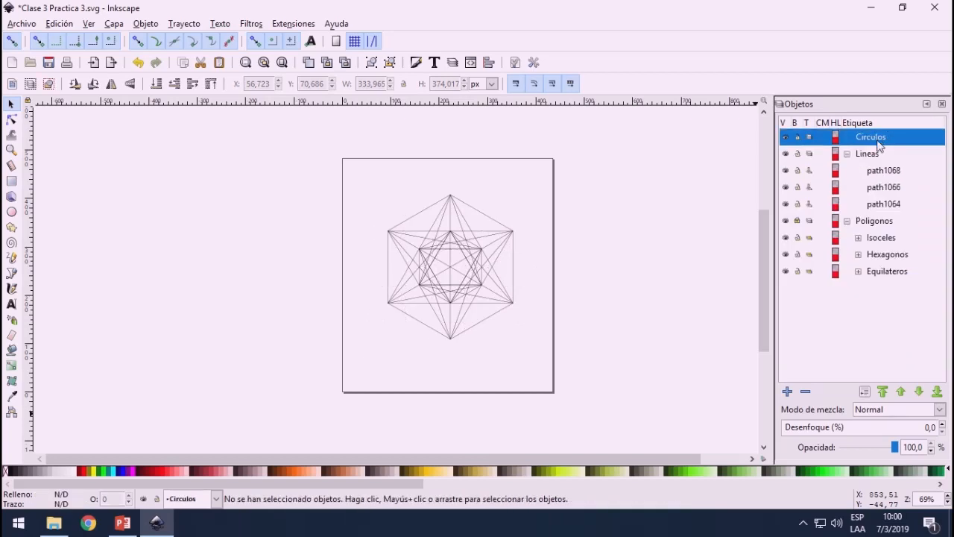
key(ctrl+a)
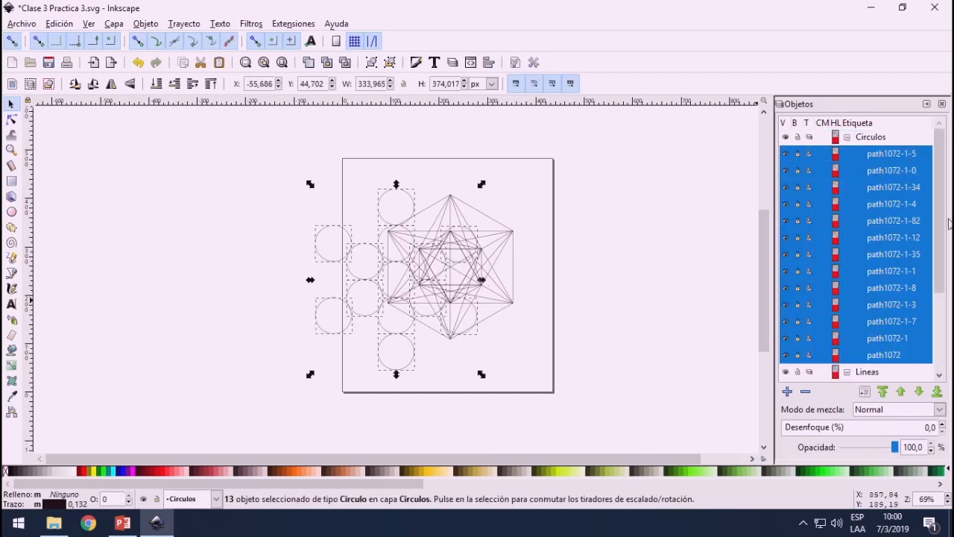
Step: Move the pasted circles together onto the figure, snapping the central circle's top to the midpoint of the inner hexagon's upper edge
scroll(537, 237, up, 3)
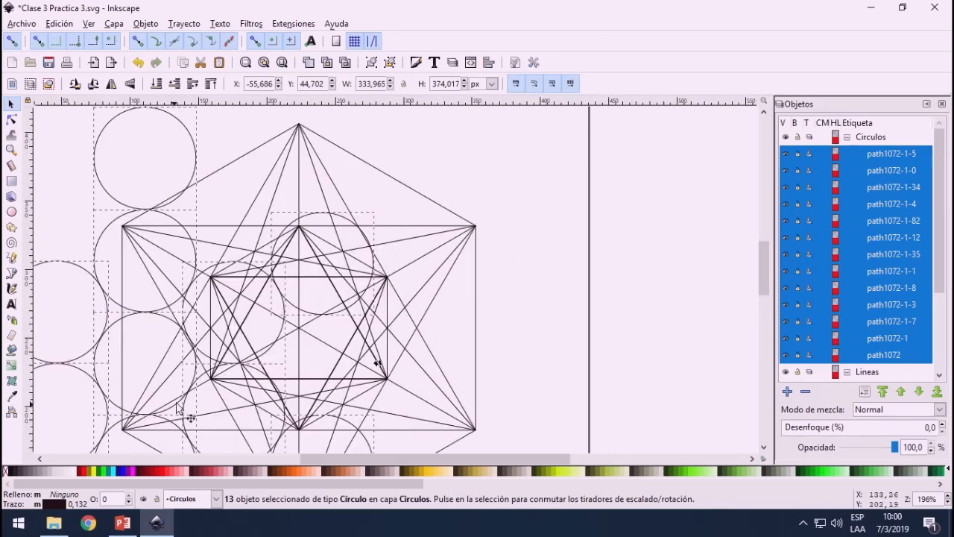
scroll(177, 408, down, 2)
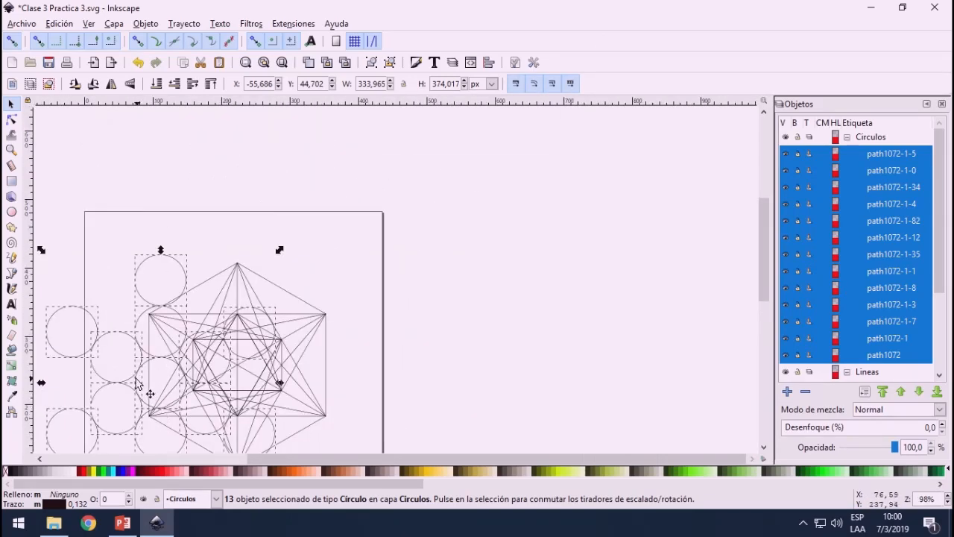
drag(140, 388, 195, 292)
scroll(228, 344, up, 3)
scroll(232, 304, up, 2)
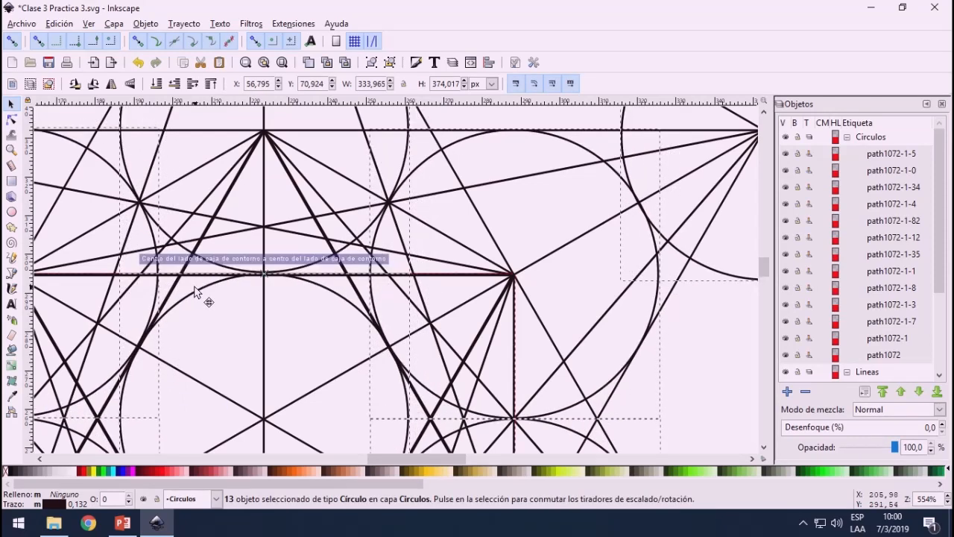
scroll(195, 292, down, 6)
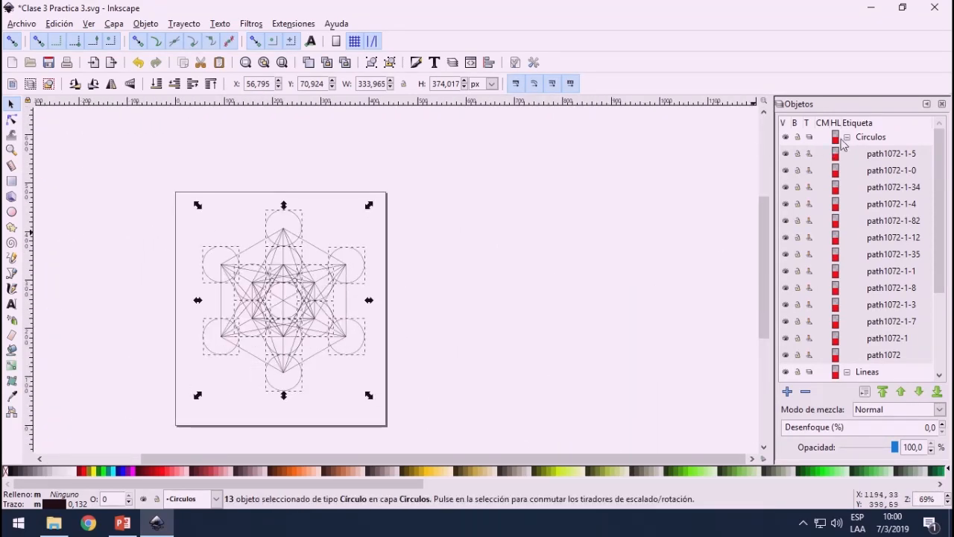
Step: Collapse the Circulos, Lineas and Poligonos layers in the object list
click(847, 138)
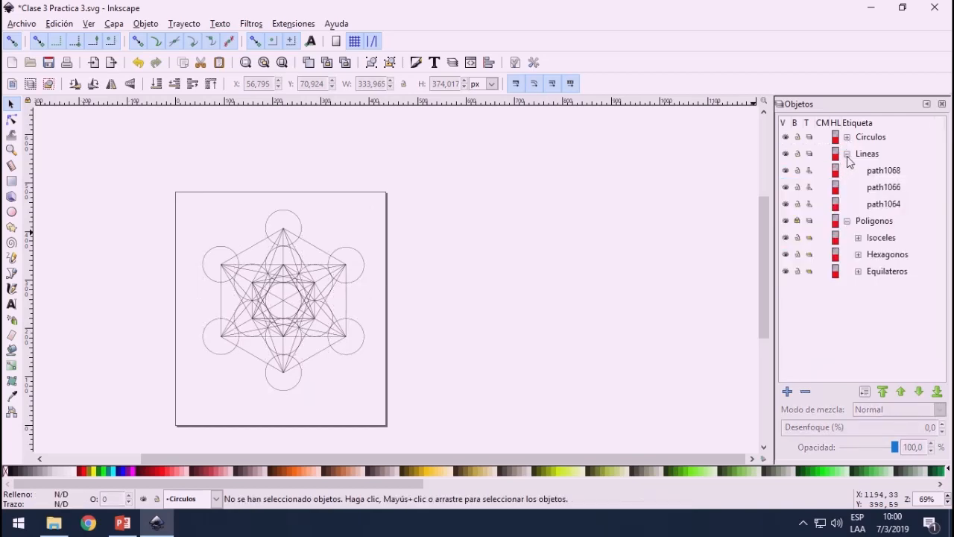
click(846, 154)
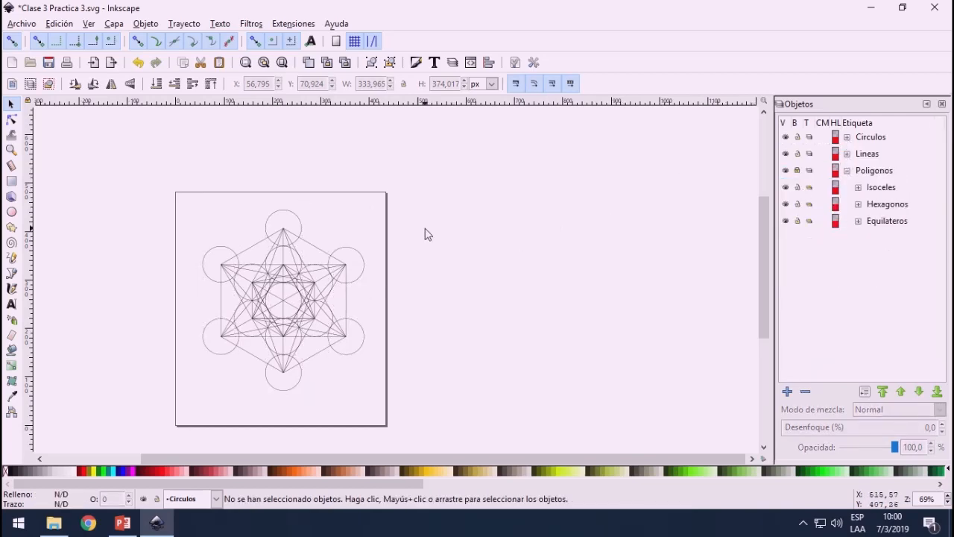
scroll(425, 229, down, 2)
scroll(275, 290, up, 3)
scroll(377, 284, down, 4)
scroll(438, 292, up, 4)
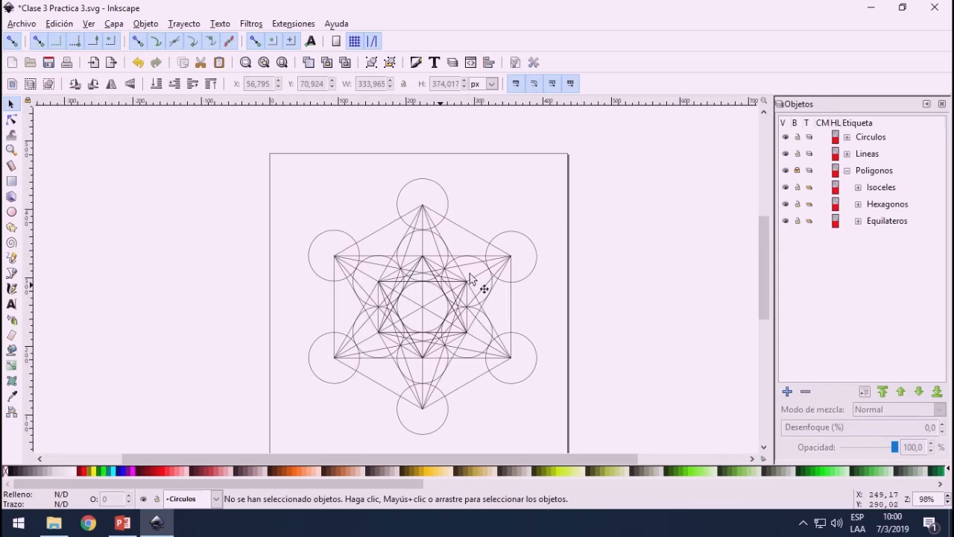
click(847, 153)
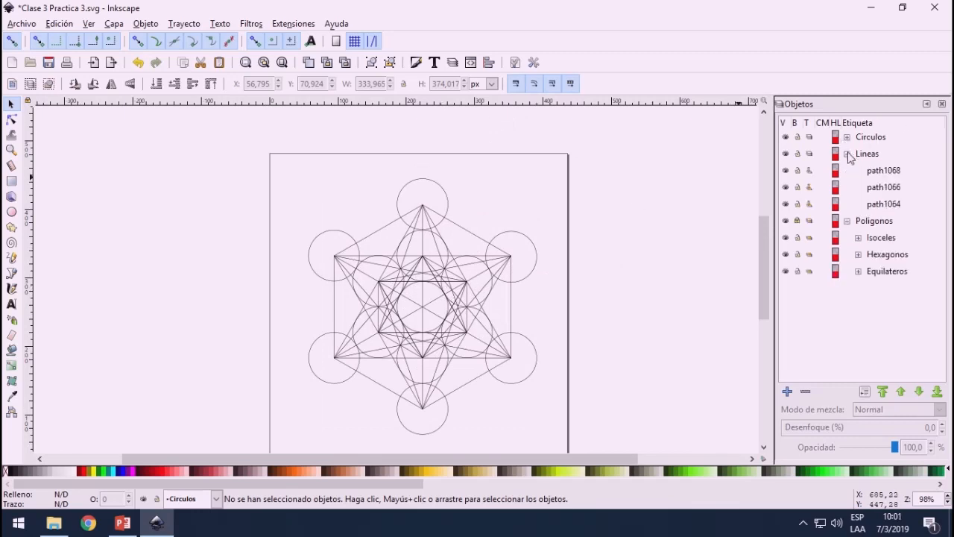
click(848, 137)
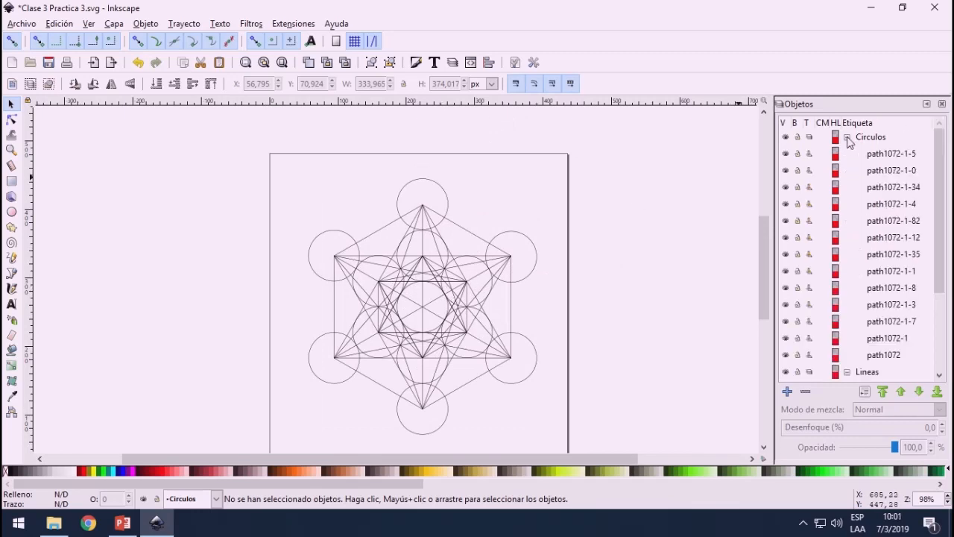
click(848, 137)
click(847, 154)
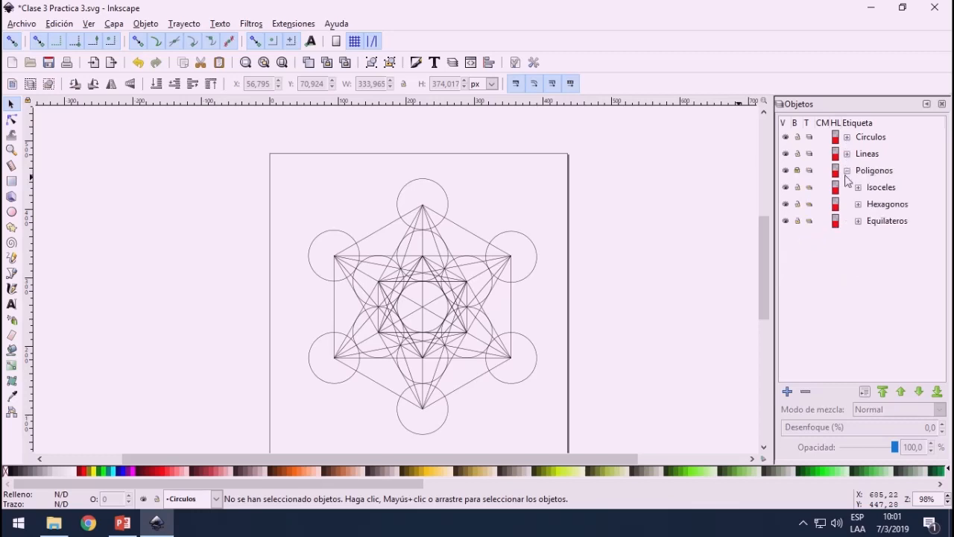
click(847, 171)
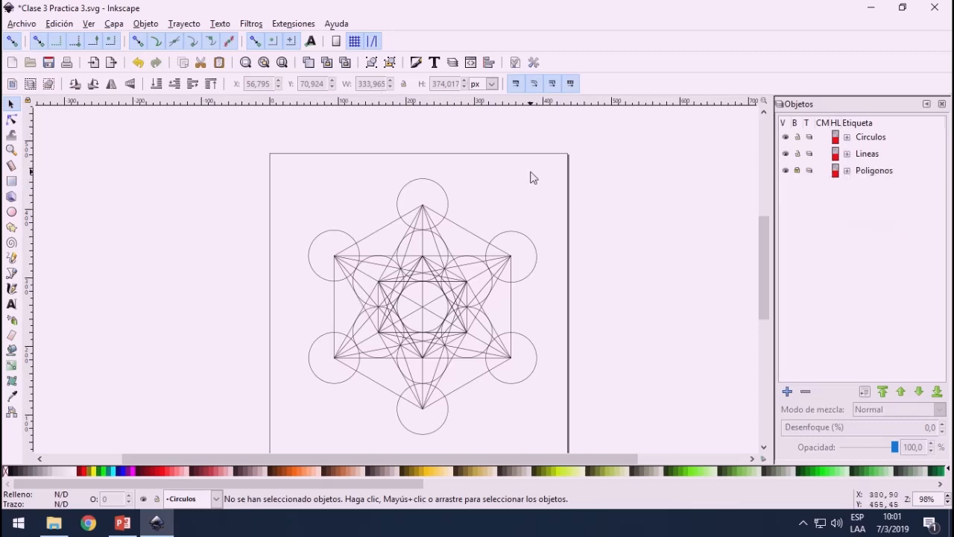
Step: Review the finished figure and the contents of the Circulos, Lineas and Poligonos layers
scroll(514, 306, down, 2)
scroll(484, 321, up, 3)
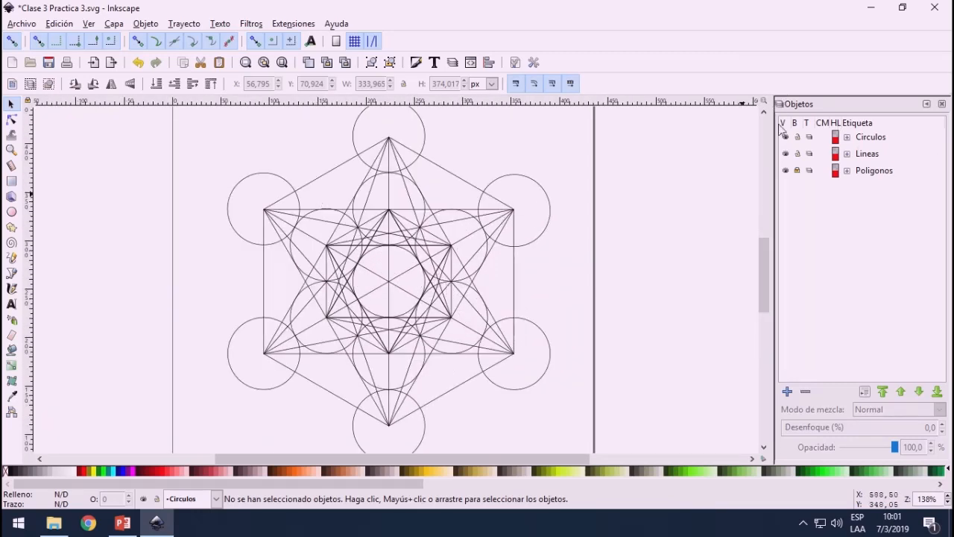
click(846, 137)
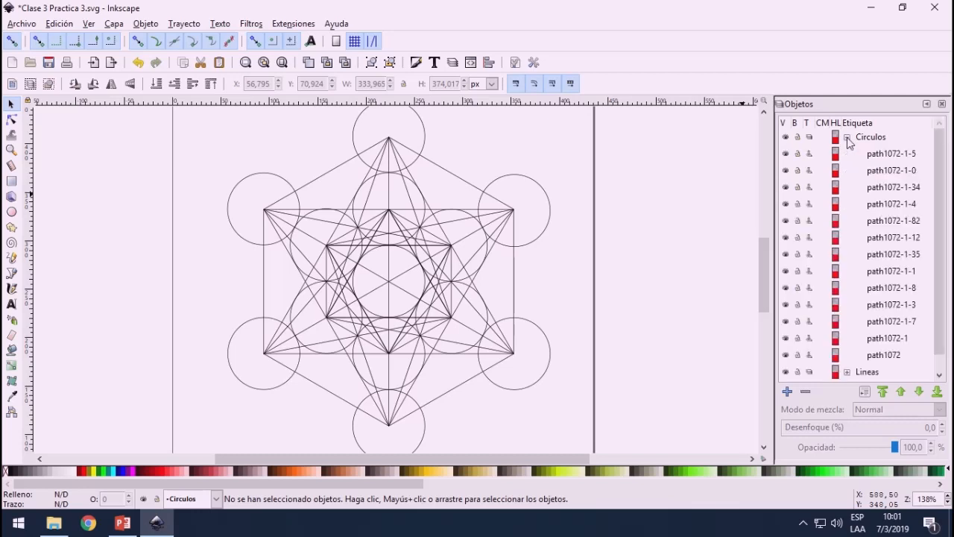
click(846, 137)
click(846, 154)
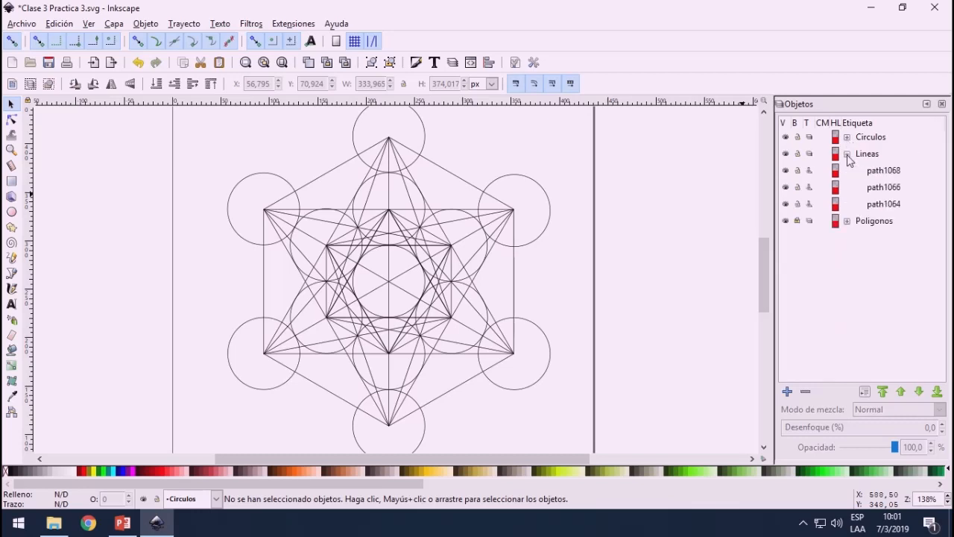
click(846, 154)
click(847, 171)
click(846, 171)
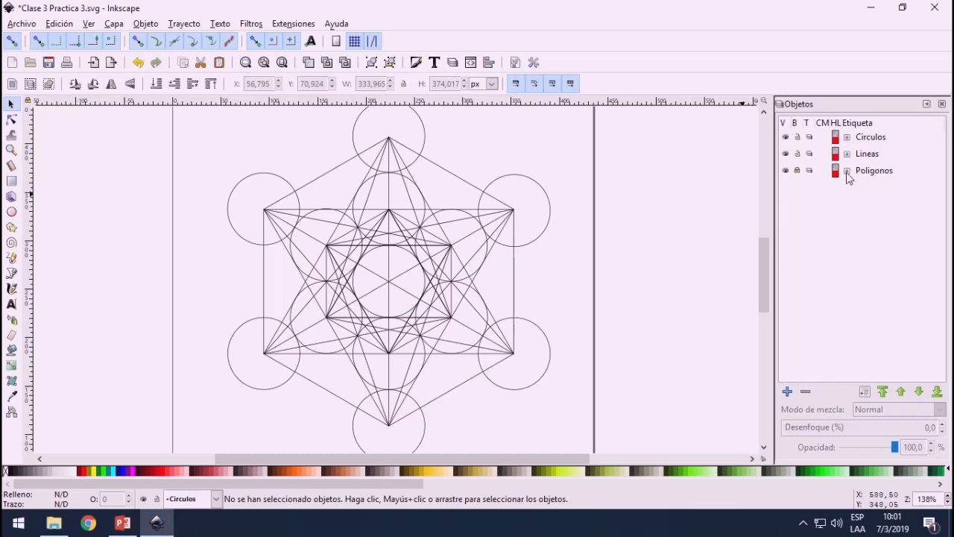
Step: Lock the Circulos and Lineas layers, and check all three layers by hiding and showing them again
click(797, 138)
click(787, 137)
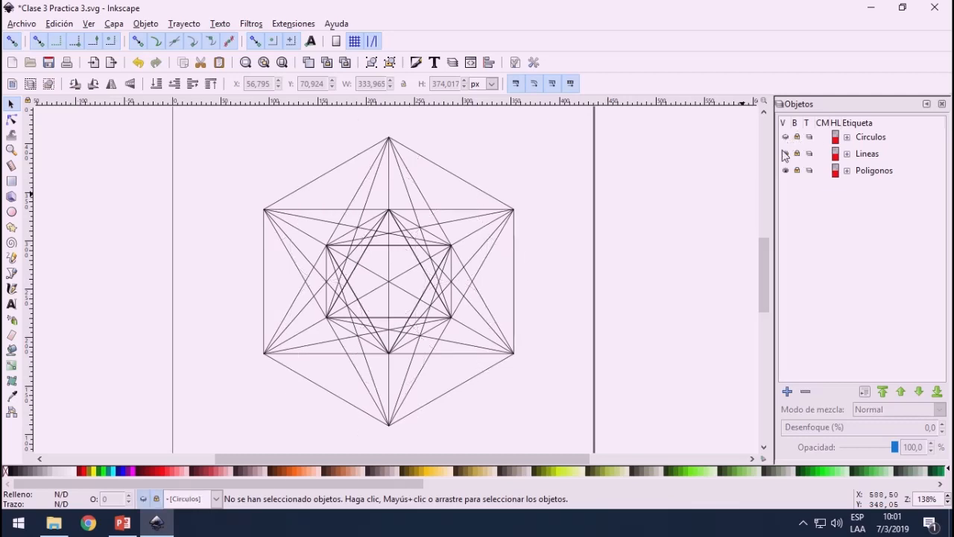
click(784, 153)
click(785, 172)
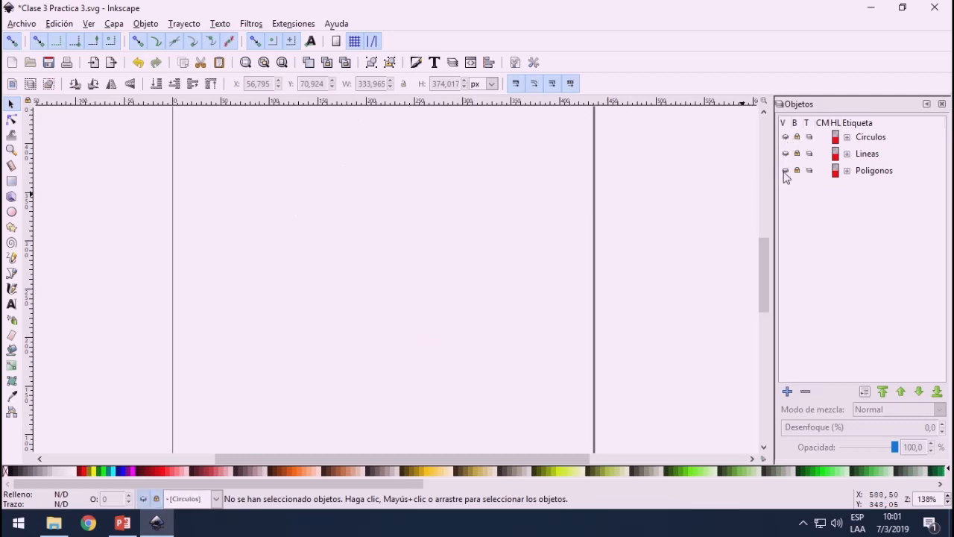
click(785, 171)
click(786, 153)
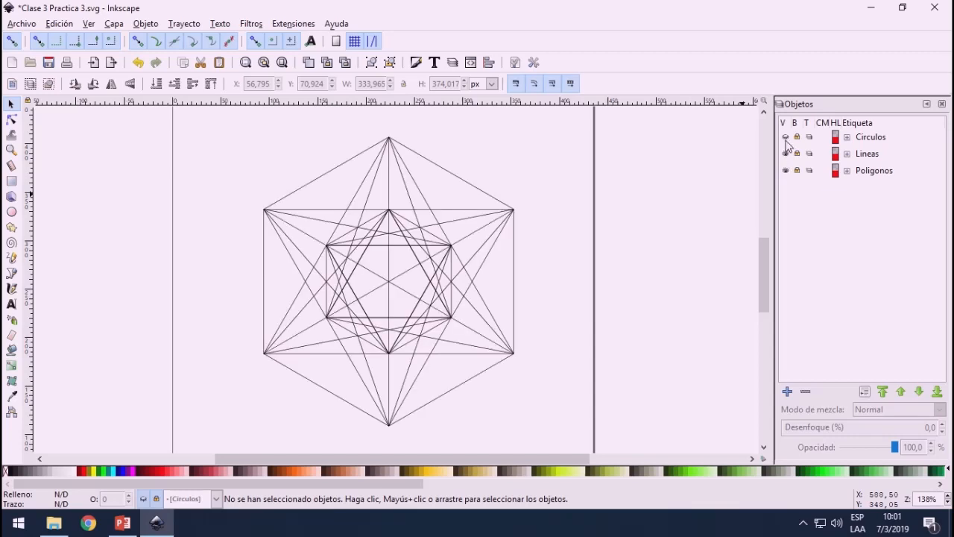
click(785, 137)
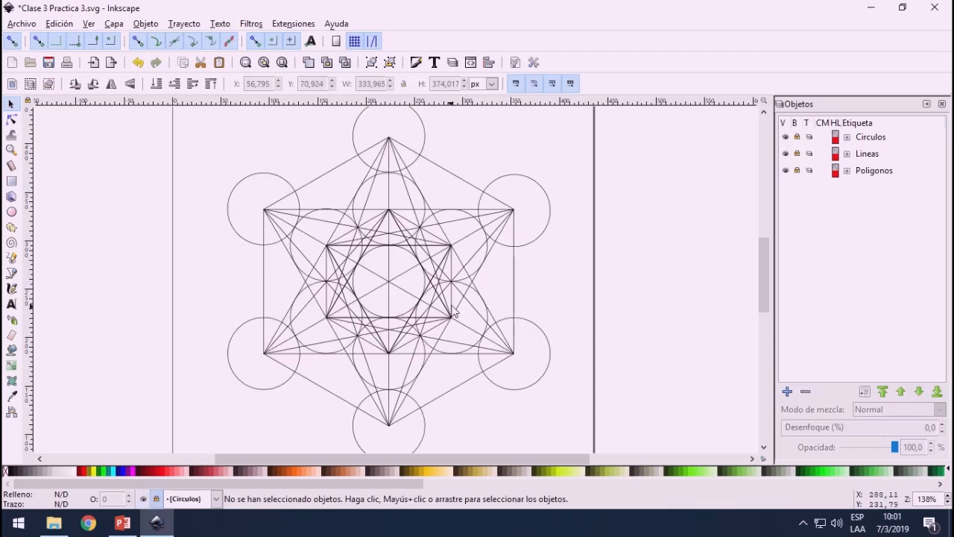